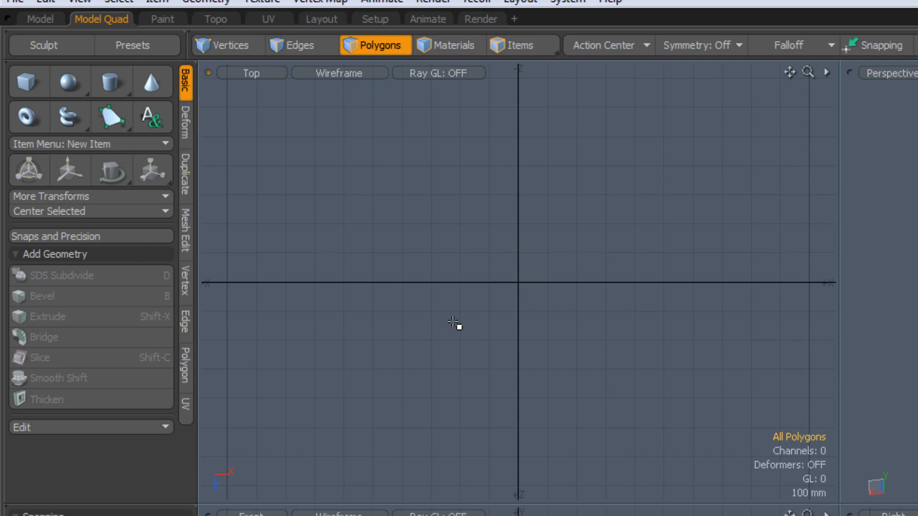
- Create a unit sphere at the scene origin
{"action": "key", "text": "ctrl"}
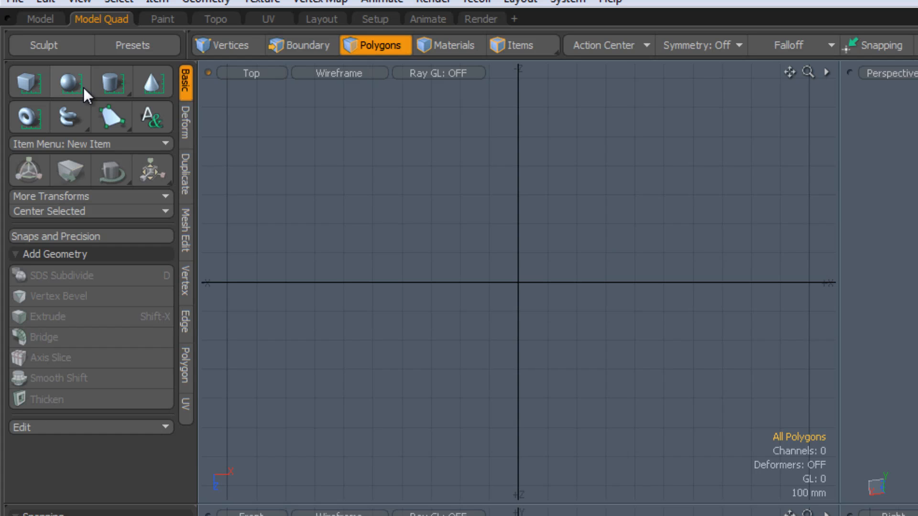
{"action": "key", "text": "ctrl"}
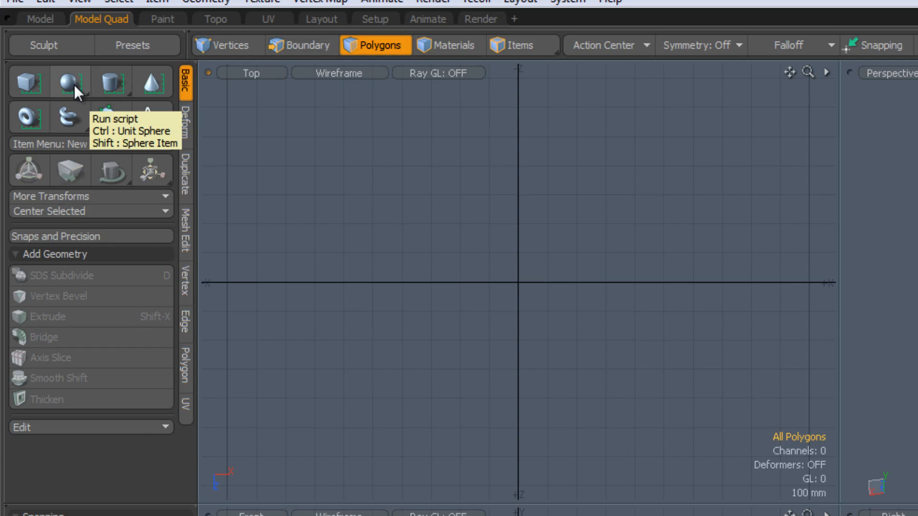
{"action": "left_click", "coordinate": [74, 84], "text": "ctrl"}
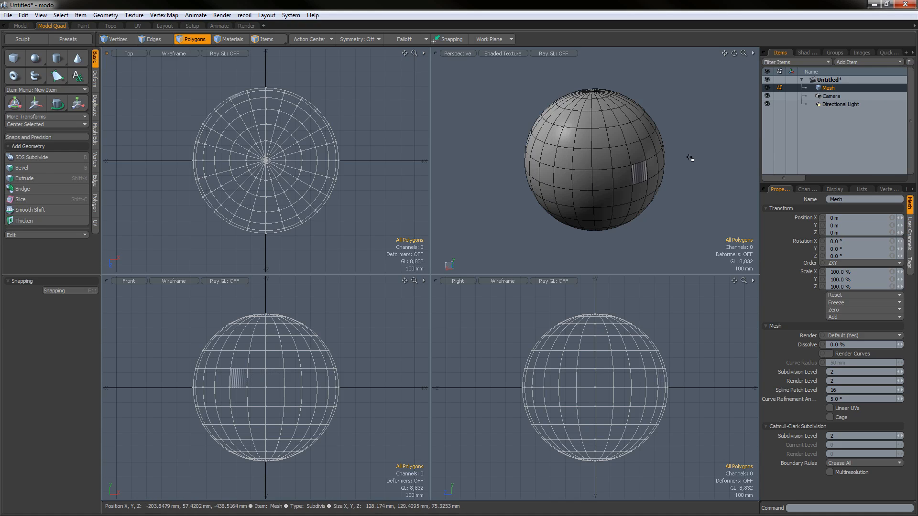
{"action": "left_click_drag", "start_coordinate": [690, 158], "coordinate": [603, 102], "text": "alt"}
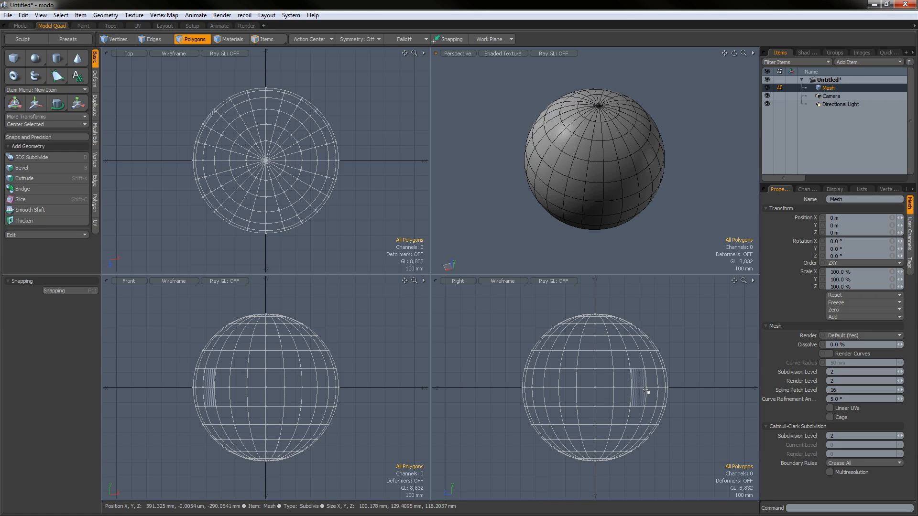
- Rotate the whole sphere a quarter turn about the X axis so its poles lie along the Z axis
{"action": "key", "text": "e"}
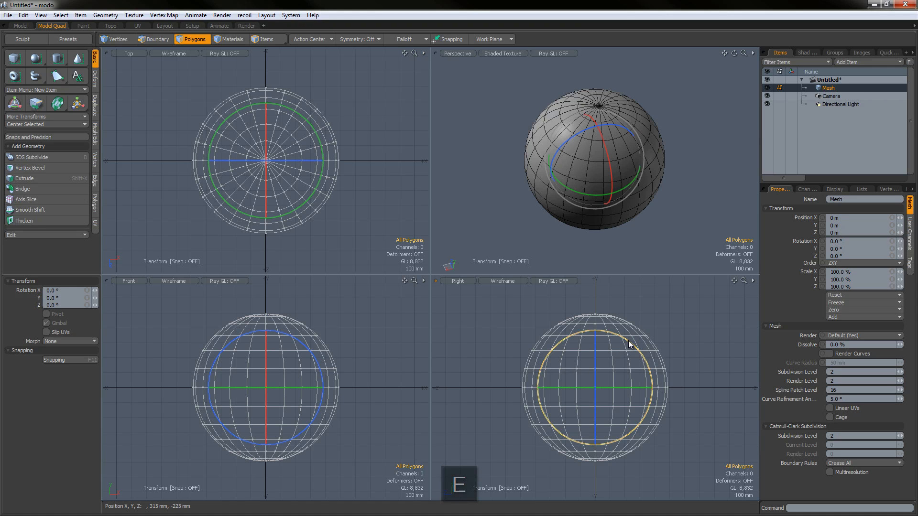
{"action": "left_click_drag", "start_coordinate": [628, 340], "coordinate": [653, 422]}
{"action": "key", "text": "space"}
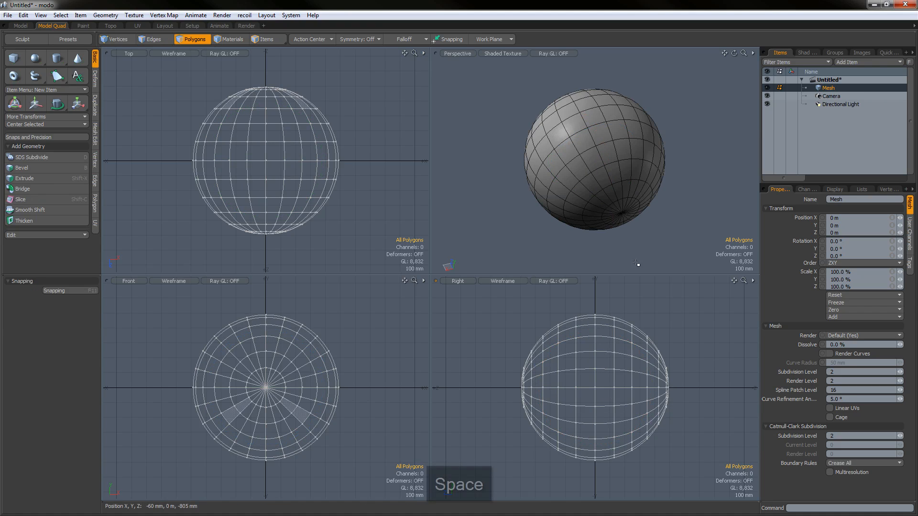
{"action": "left_click_drag", "start_coordinate": [609, 216], "coordinate": [615, 165], "text": "alt"}
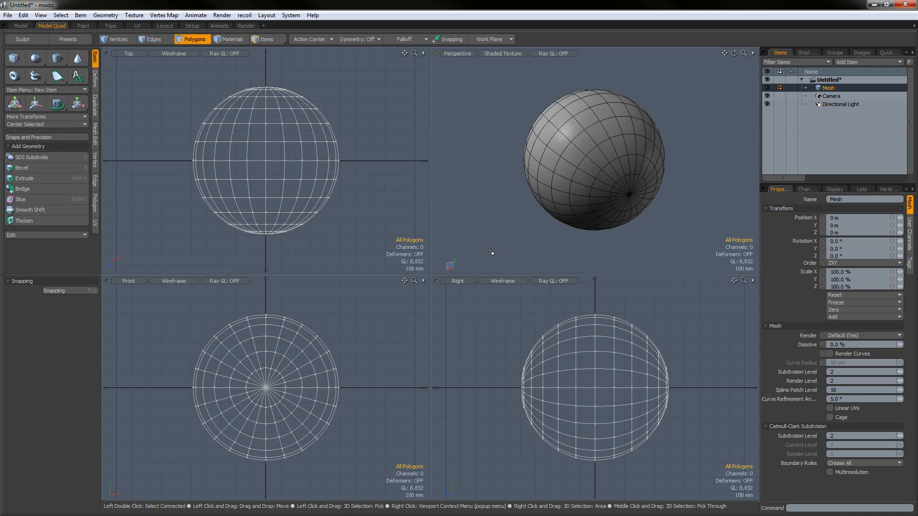
{"action": "scroll", "coordinate": [617, 196], "scroll_direction": "up", "scroll_amount": 3}
{"action": "left_click_drag", "start_coordinate": [629, 199], "coordinate": [603, 173], "text": "alt"}
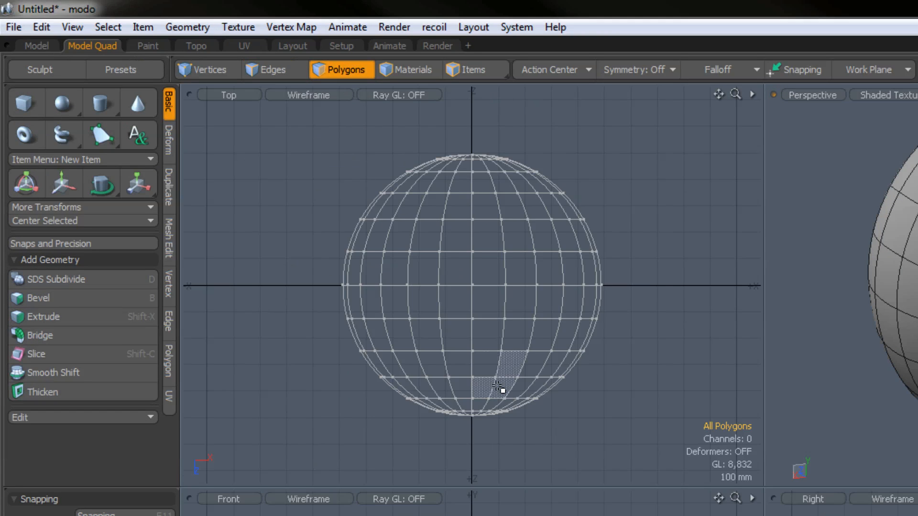
- Select the two innermost rings of polygons around the sphere's front pole
{"action": "mouse_move", "coordinate": [497, 388]}
{"action": "right_mouse_down"}
{"action": "mouse_move", "coordinate": [330, 435]}
{"action": "mouse_move", "coordinate": [633, 432]}
{"action": "mouse_move", "coordinate": [561, 391]}
{"action": "right_mouse_up"}
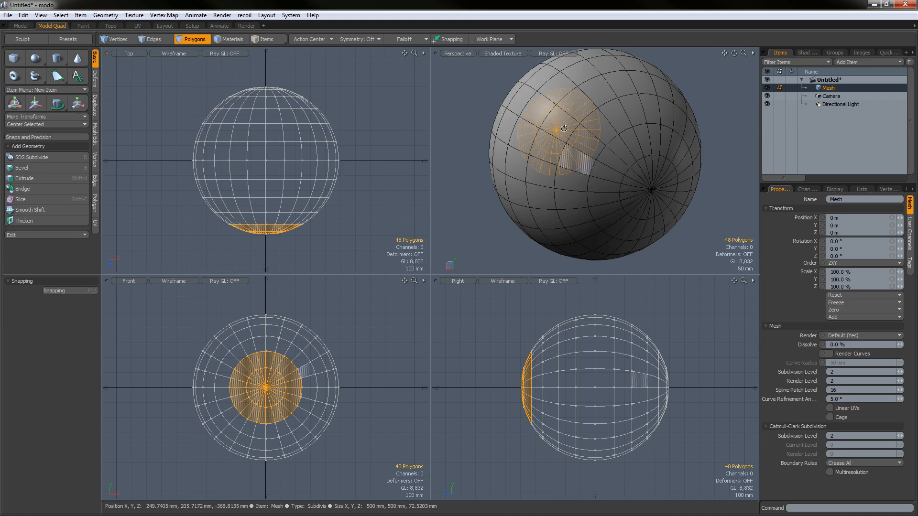
{"action": "mouse_move", "coordinate": [584, 159]}
{"action": "left_mouse_down", "text": "alt"}
{"action": "mouse_move", "coordinate": [668, 151]}
{"action": "mouse_move", "coordinate": [579, 142]}
{"action": "mouse_move", "coordinate": [592, 174]}
{"action": "mouse_move", "coordinate": [550, 174]}
{"action": "mouse_move", "coordinate": [627, 199]}
{"action": "mouse_move", "coordinate": [607, 201]}
{"action": "mouse_move", "coordinate": [595, 180]}
{"action": "left_mouse_up", "text": "alt"}
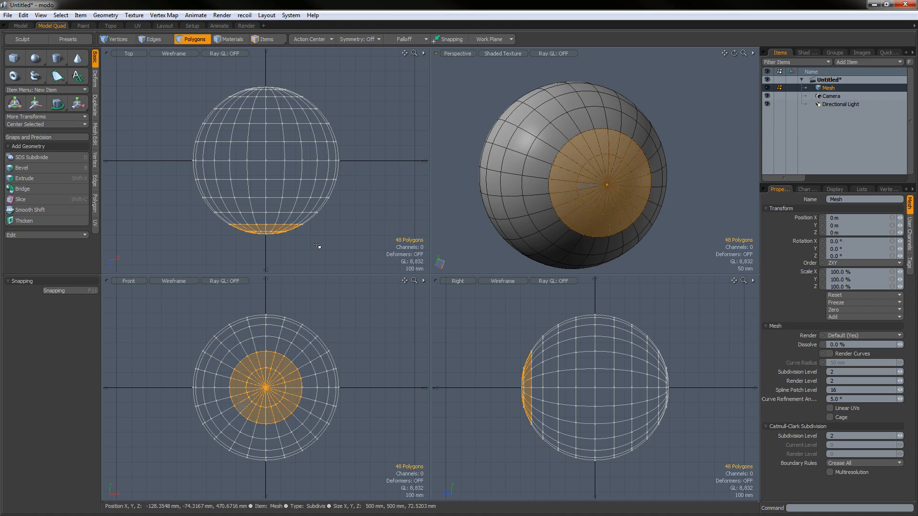
{"action": "mouse_move", "coordinate": [317, 246]}
{"action": "left_mouse_down", "text": "ctrl+alt"}
{"action": "mouse_move", "coordinate": [301, 245]}
{"action": "mouse_move", "coordinate": [309, 234]}
{"action": "left_mouse_up", "text": "ctrl+alt"}
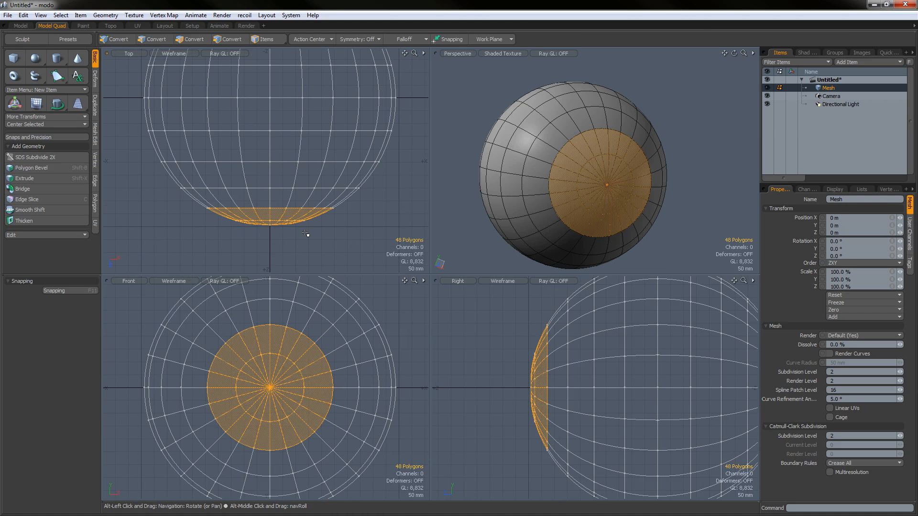
{"action": "left_click", "coordinate": [95, 163]}
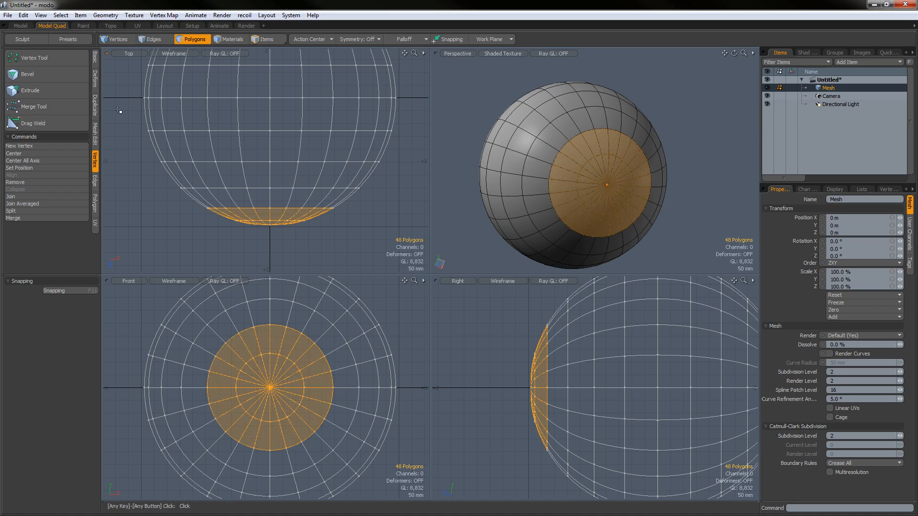
{"action": "left_click", "coordinate": [95, 57]}
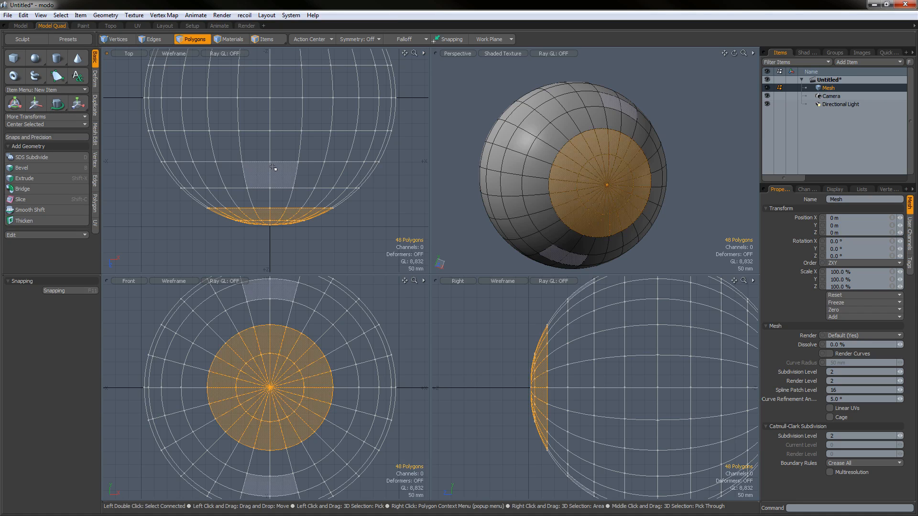
- Scale the selected cap nearly flat along Z, using the Selection Border action center
{"action": "key", "text": "r"}
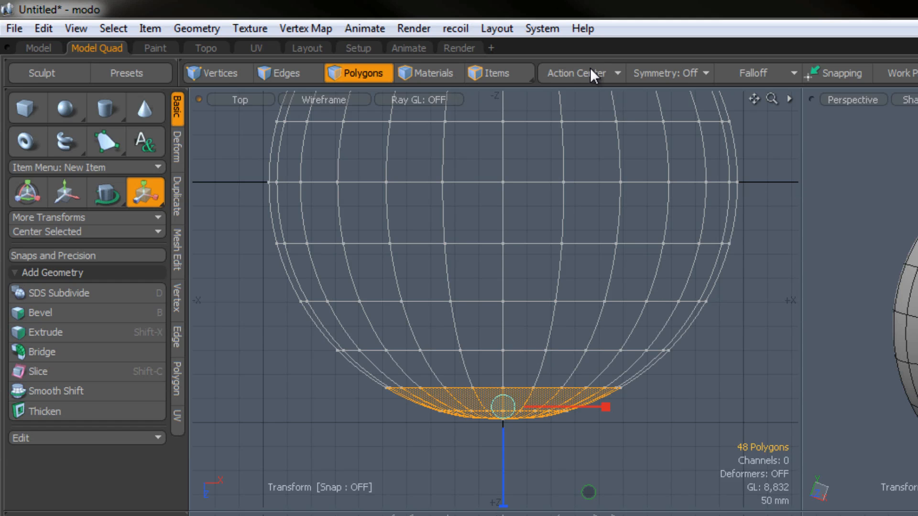
{"action": "left_click", "coordinate": [592, 70]}
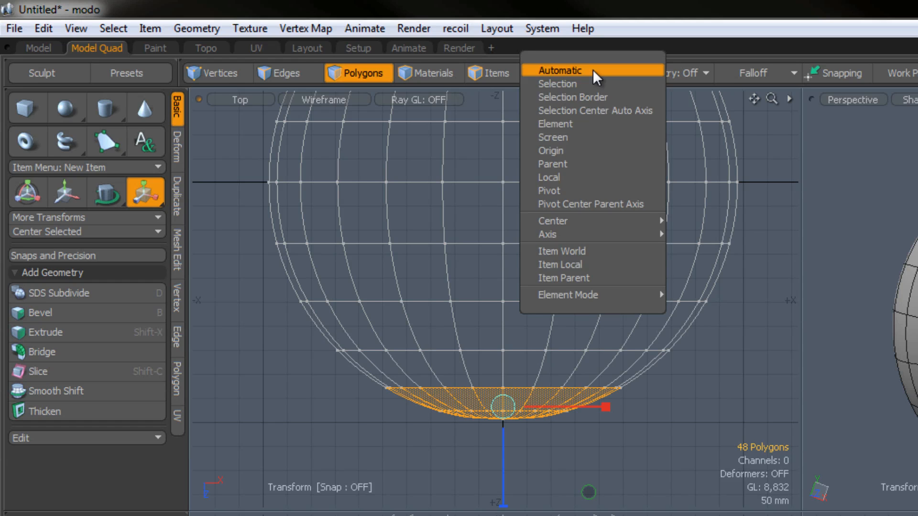
{"action": "left_click", "coordinate": [603, 96]}
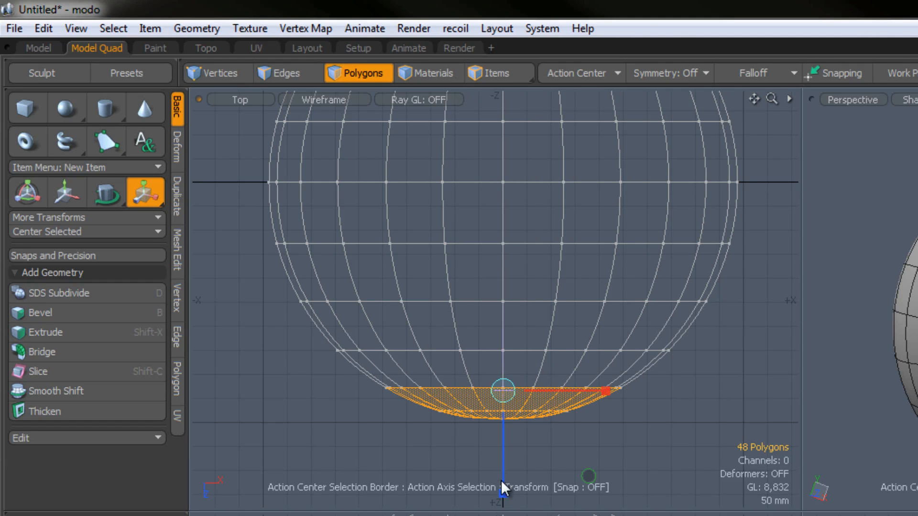
{"action": "left_click_drag", "start_coordinate": [503, 488], "coordinate": [503, 387]}
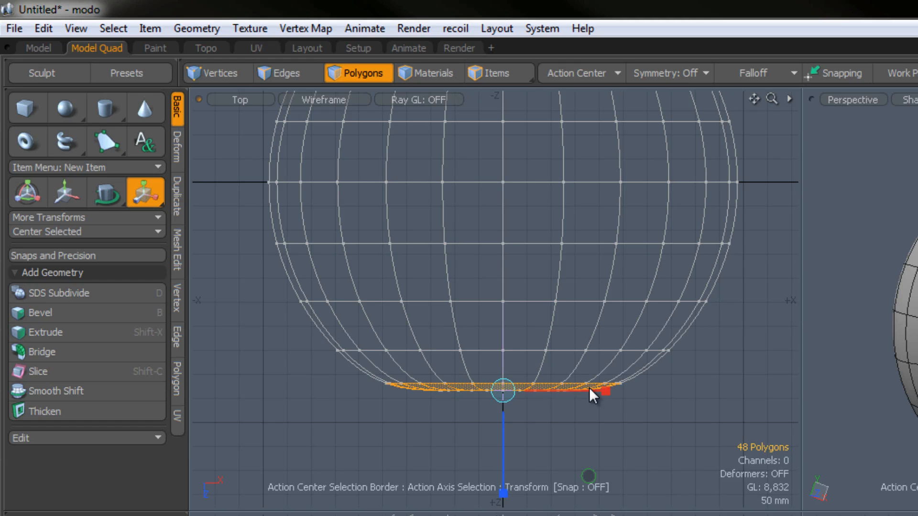
{"action": "key", "text": "space"}
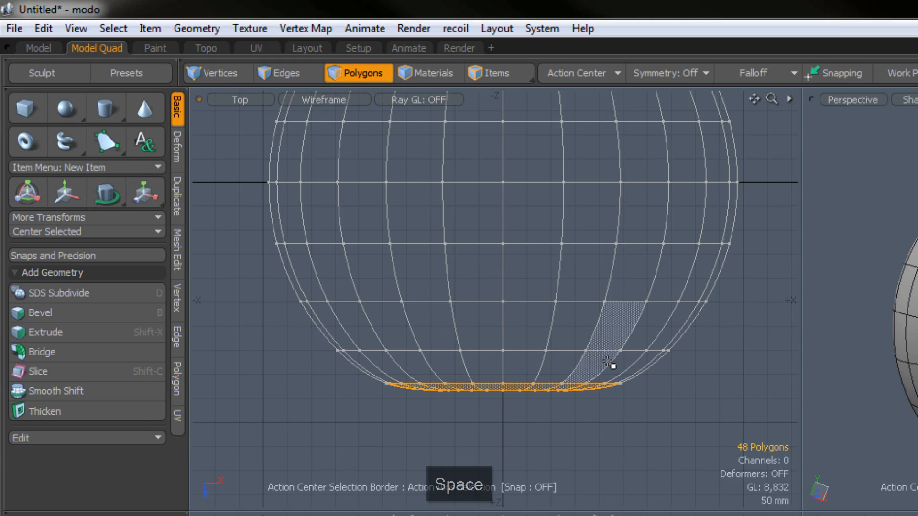
- Turn off the Selection Border action center
{"action": "left_click", "coordinate": [591, 73]}
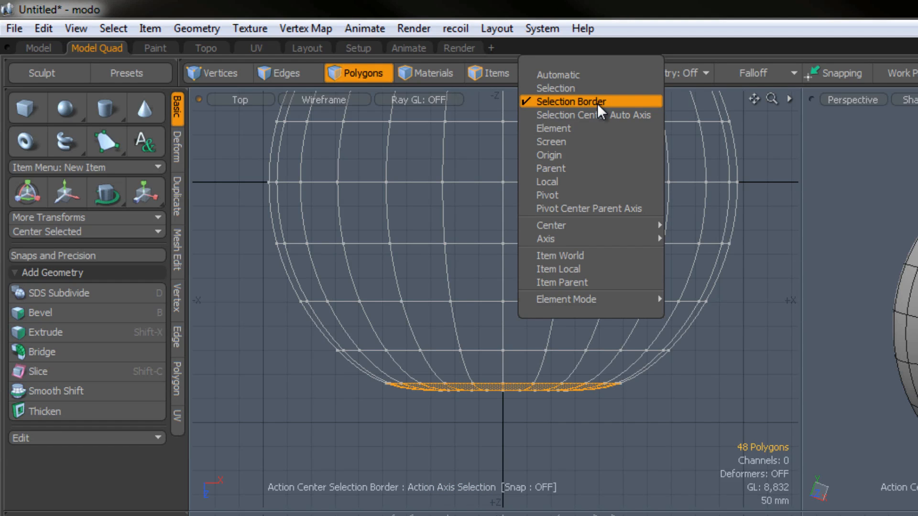
{"action": "left_click", "coordinate": [598, 101]}
{"action": "left_click", "coordinate": [606, 73]}
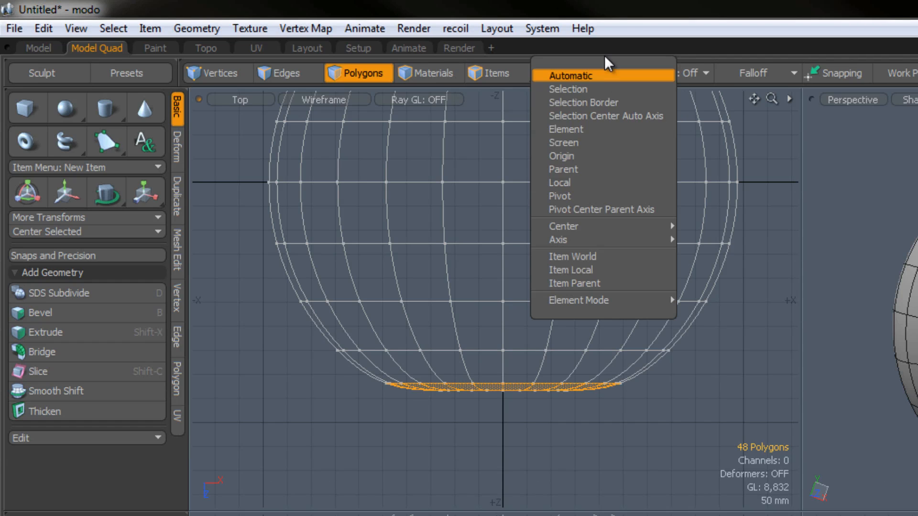
{"action": "key", "text": "Escape"}
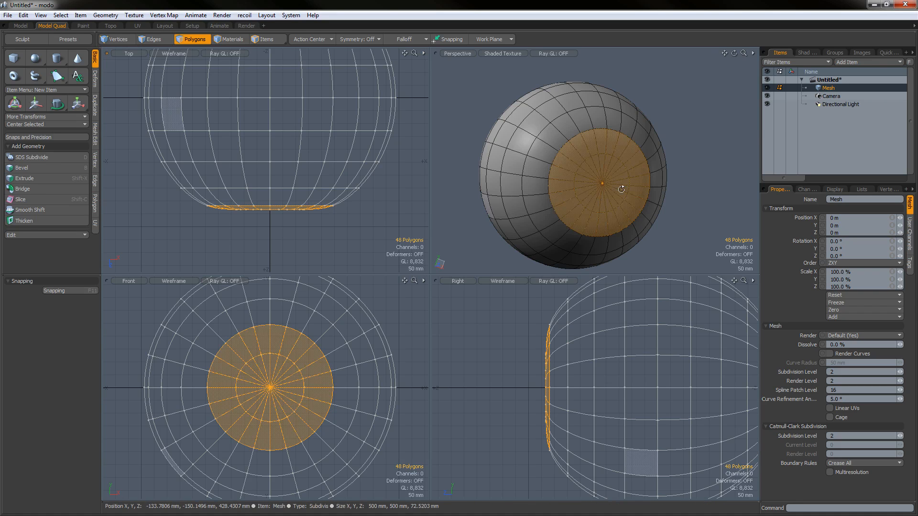
- Bevel the flattened cap polygons as a group with an inset of about 25.6 mm and no shift
{"action": "left_click_drag", "start_coordinate": [596, 182], "coordinate": [574, 180], "text": "alt"}
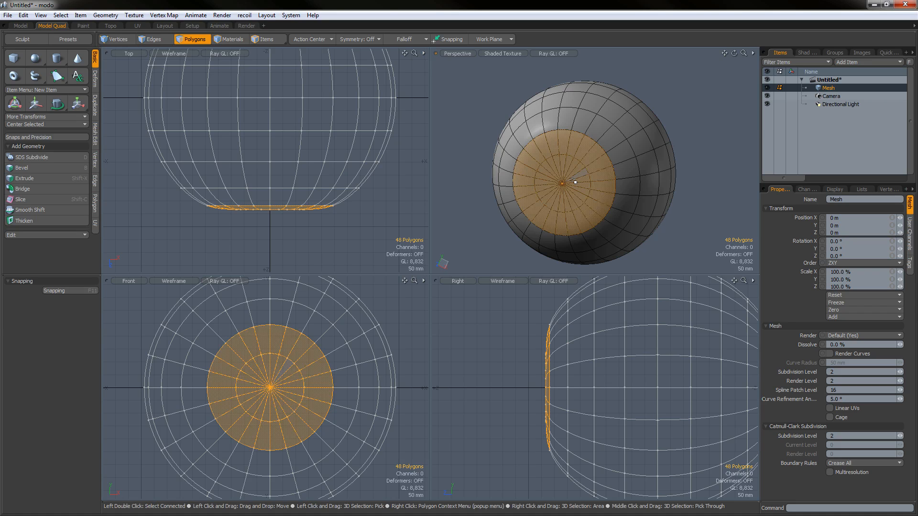
{"action": "left_click_drag", "start_coordinate": [574, 181], "coordinate": [625, 192], "text": "alt"}
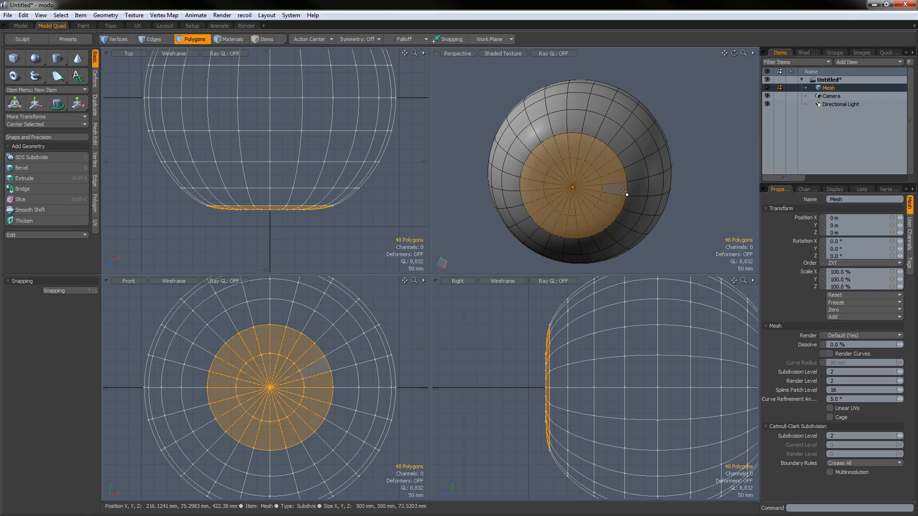
{"action": "left_click_drag", "start_coordinate": [626, 193], "coordinate": [594, 199], "text": "alt"}
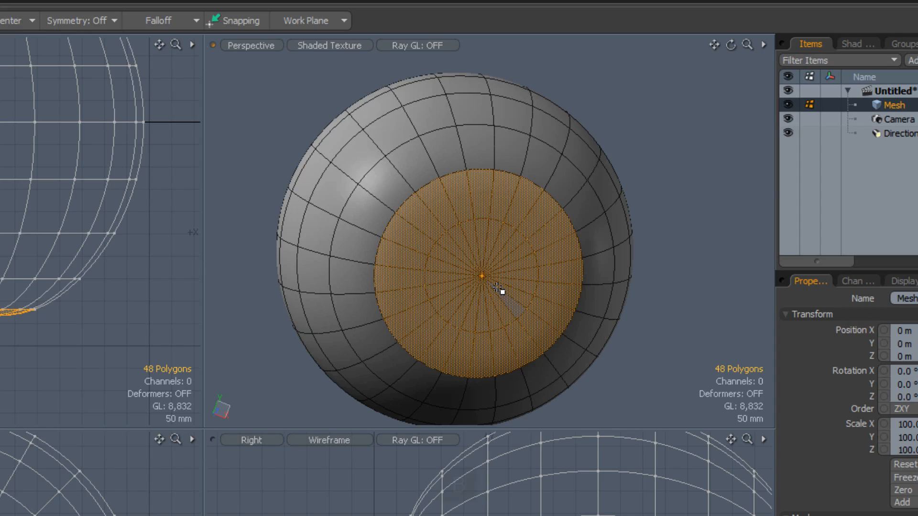
{"action": "key", "text": "b"}
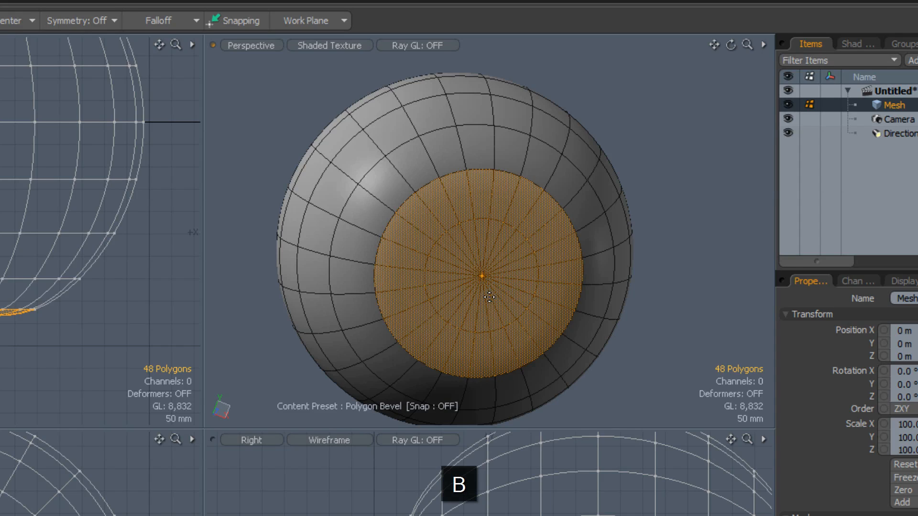
{"action": "left_click_drag", "start_coordinate": [485, 296], "coordinate": [559, 307]}
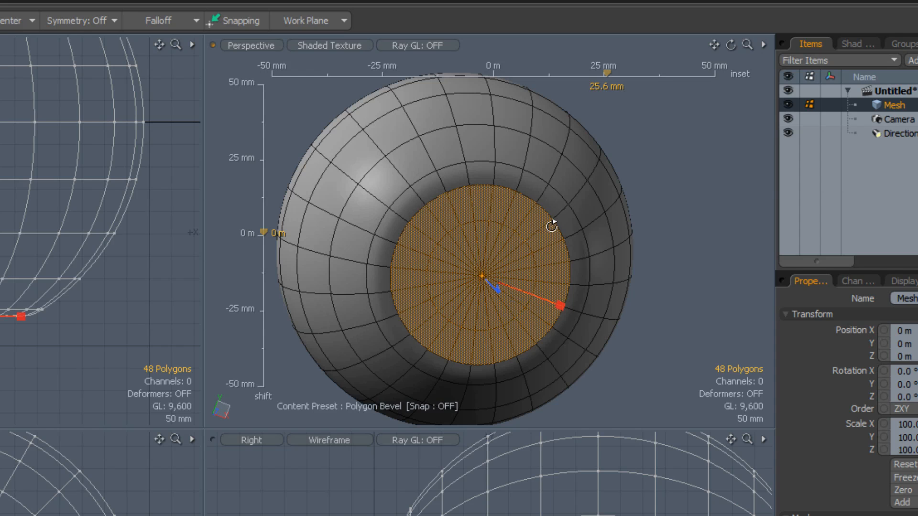
{"action": "left_click_drag", "start_coordinate": [551, 226], "coordinate": [467, 224], "text": "alt"}
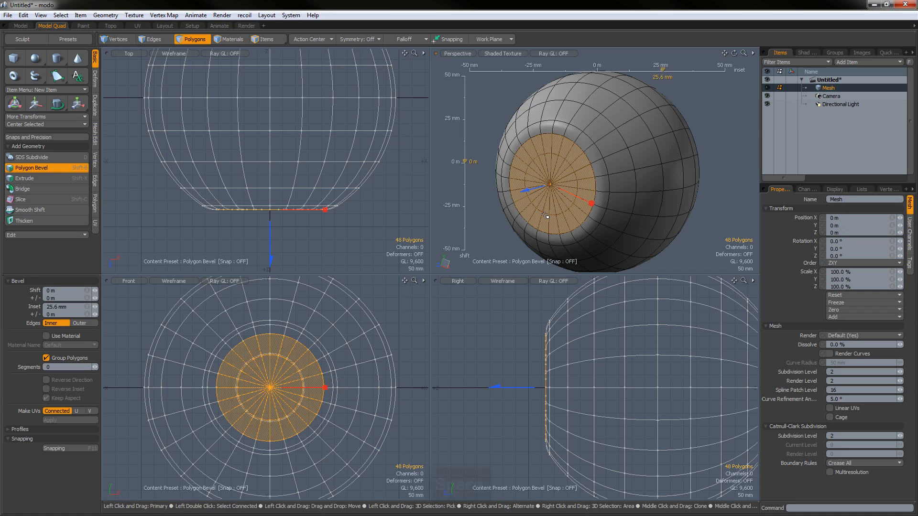
{"action": "key", "text": "space"}
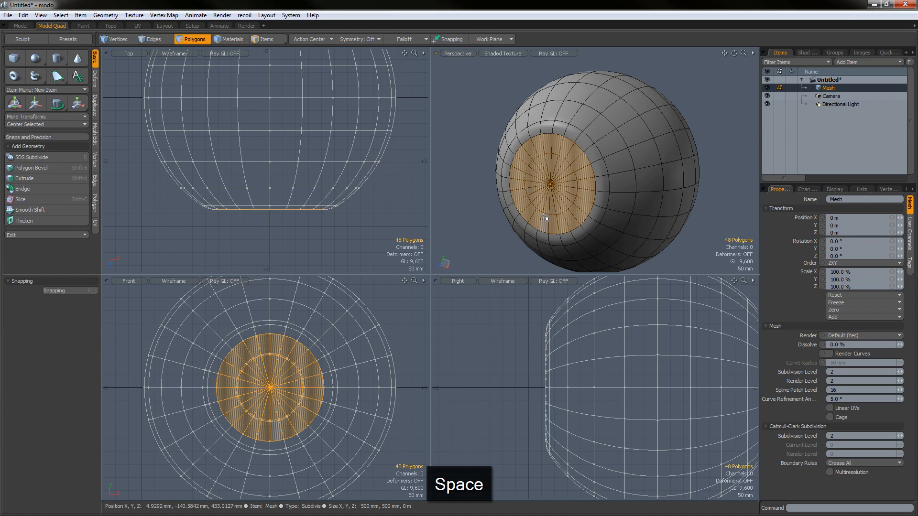
- Shrink the selection to the innermost ring around the pole and move it -24 mm along Z into the sphere
{"action": "key", "text": "shift+Down"}
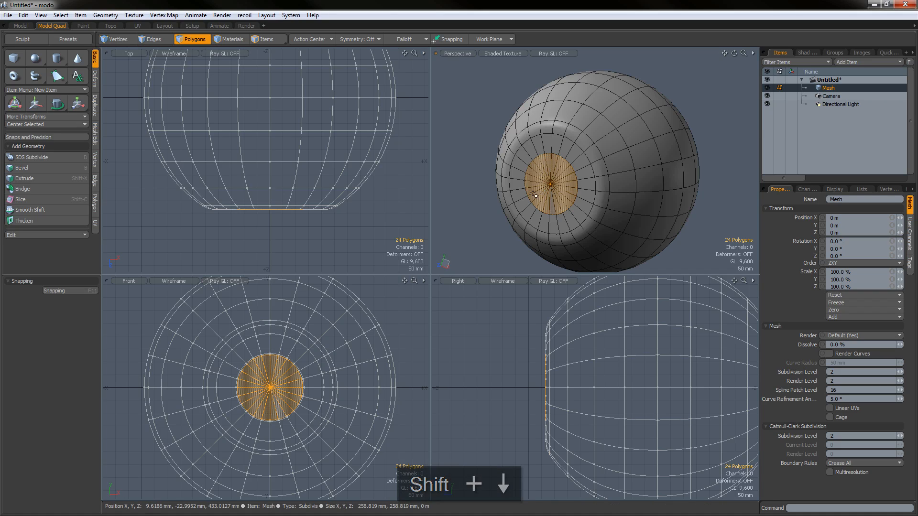
{"action": "key", "text": "w"}
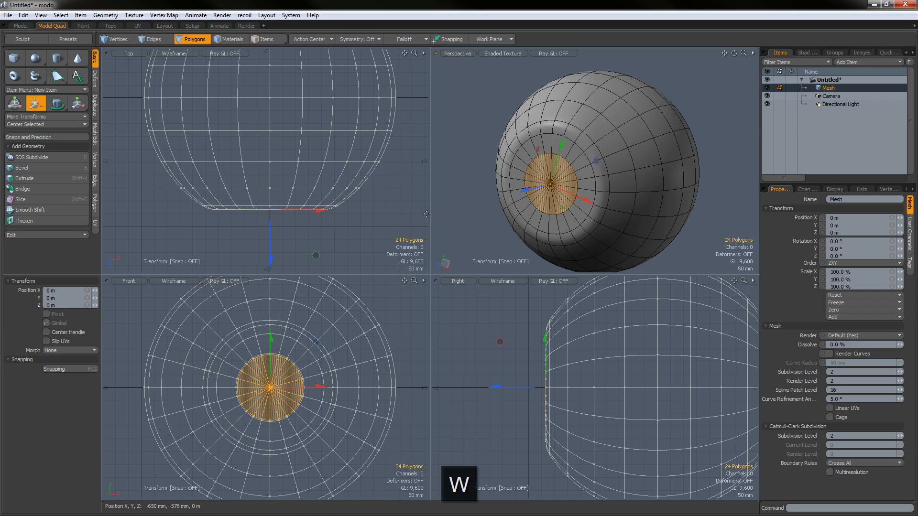
{"action": "left_click_drag", "start_coordinate": [270, 253], "coordinate": [271, 253]}
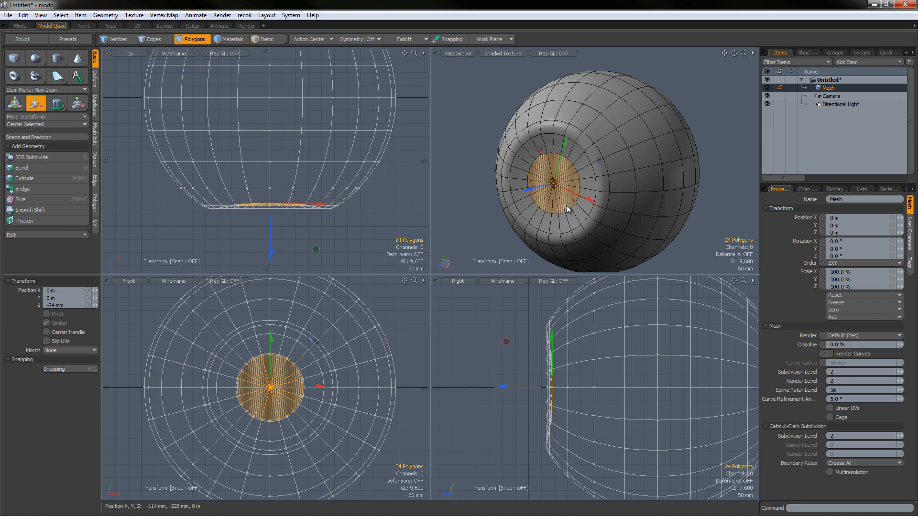
{"action": "key", "text": "space"}
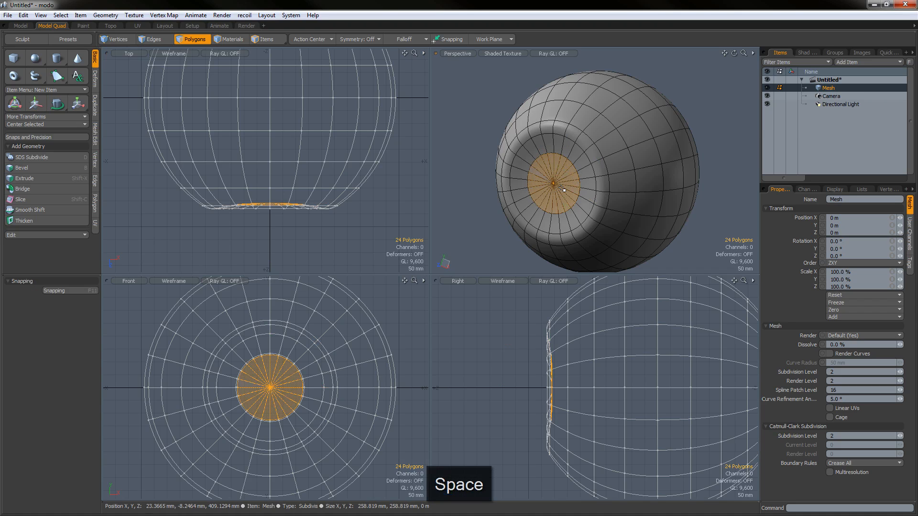
- Loop slice the selected polygons around the front pole with a single slice at 21%
{"action": "left_click_drag", "start_coordinate": [560, 187], "coordinate": [561, 162], "text": "ctrl+alt"}
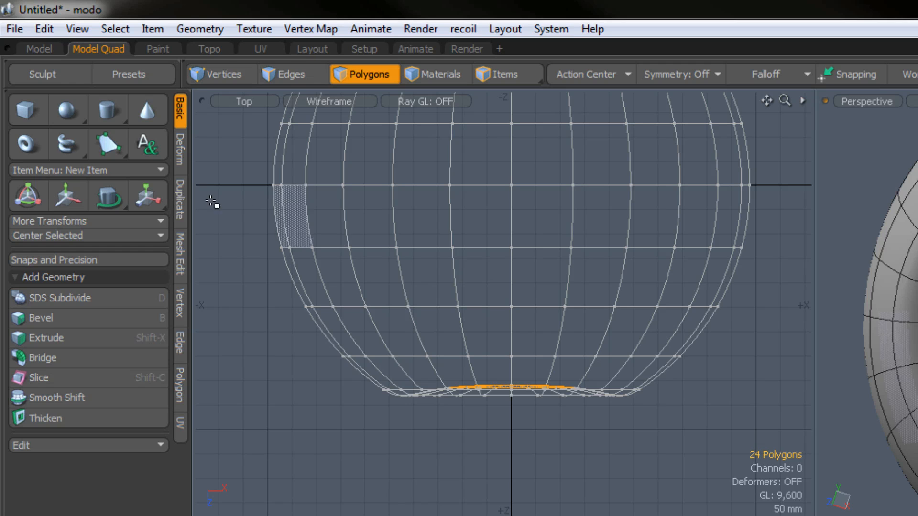
{"action": "left_click", "coordinate": [184, 253]}
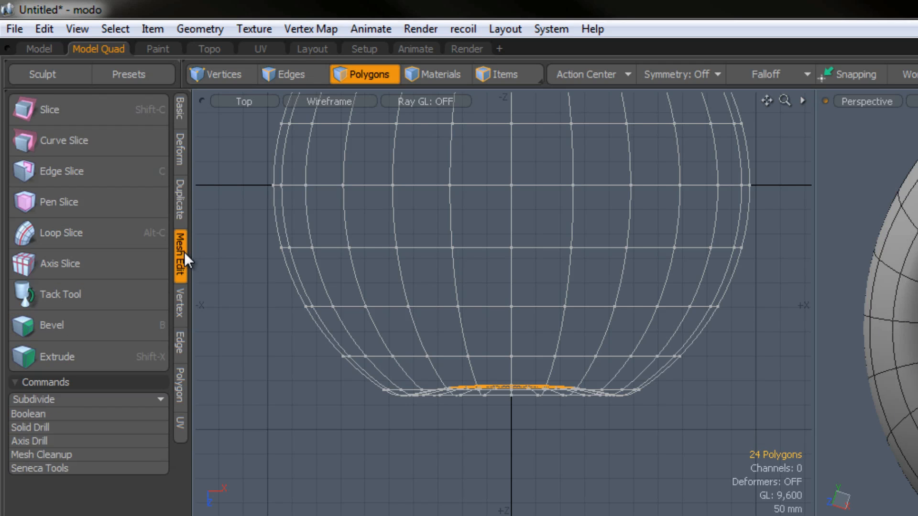
{"action": "left_click", "coordinate": [138, 231]}
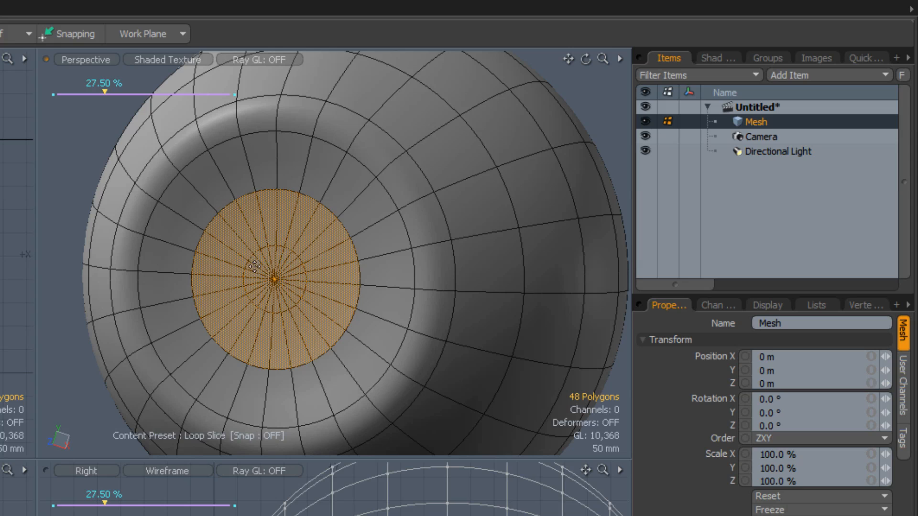
{"action": "left_click_drag", "start_coordinate": [105, 92], "coordinate": [93, 92]}
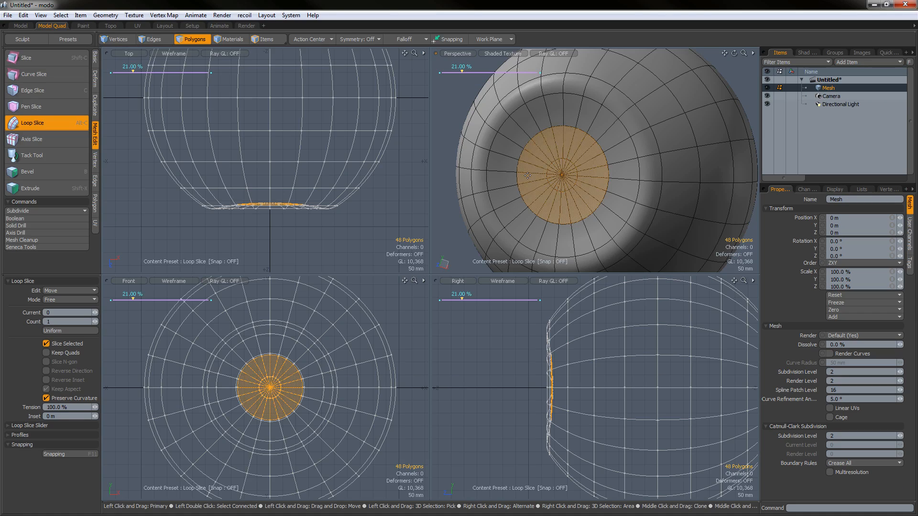
{"action": "key", "text": "space"}
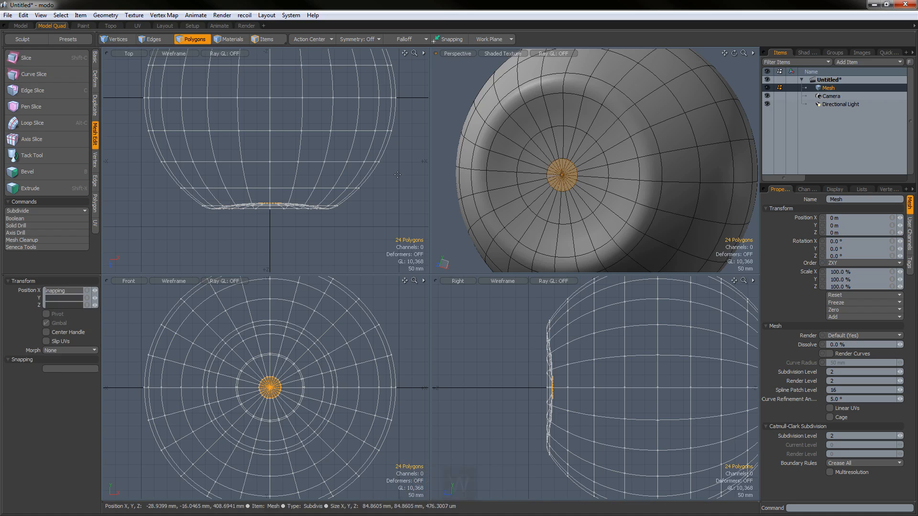
- Shrink the selection to the innermost polygons around the pole, move them -16 mm along Z into the sphere, and deselect
{"action": "key", "text": "w"}
{"action": "left_click_drag", "start_coordinate": [271, 237], "coordinate": [271, 231]}
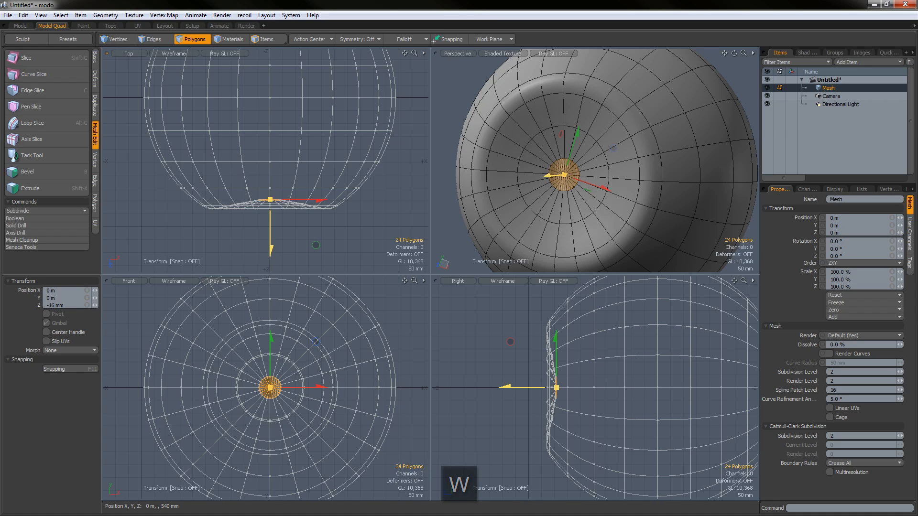
{"action": "key", "text": "space"}
{"action": "left_click", "coordinate": [397, 228]}
{"action": "scroll", "coordinate": [595, 207], "scroll_direction": "down", "scroll_amount": 3}
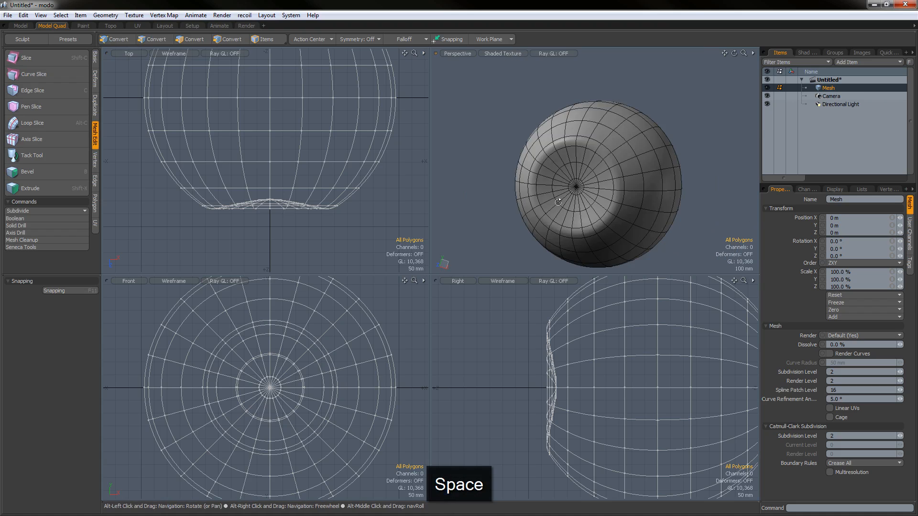
{"action": "left_click_drag", "start_coordinate": [595, 207], "coordinate": [648, 158], "text": "alt"}
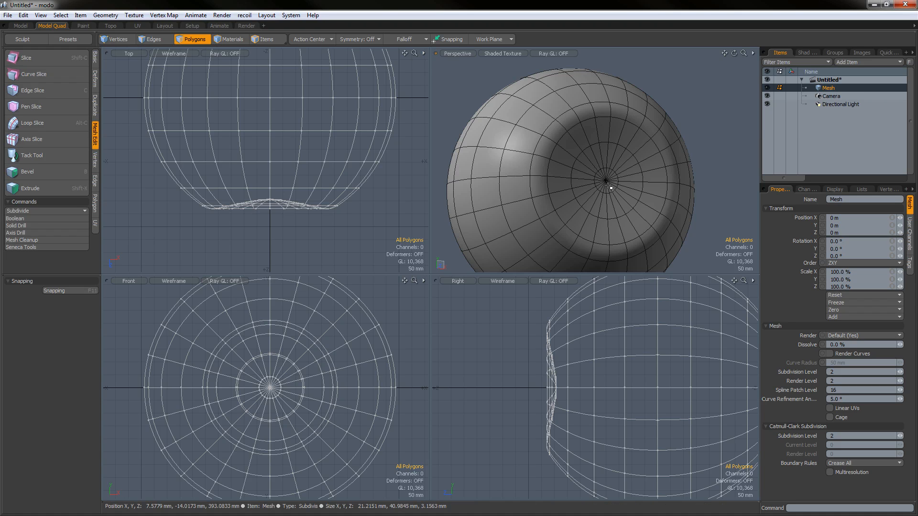
{"action": "mouse_move", "coordinate": [609, 198]}
{"action": "left_mouse_down", "text": "ctrl+alt"}
{"action": "mouse_move", "coordinate": [655, 196]}
{"action": "mouse_move", "coordinate": [568, 199]}
{"action": "mouse_move", "coordinate": [653, 170]}
{"action": "mouse_move", "coordinate": [622, 197]}
{"action": "left_mouse_up", "text": "ctrl+alt"}
{"action": "key", "text": "a"}
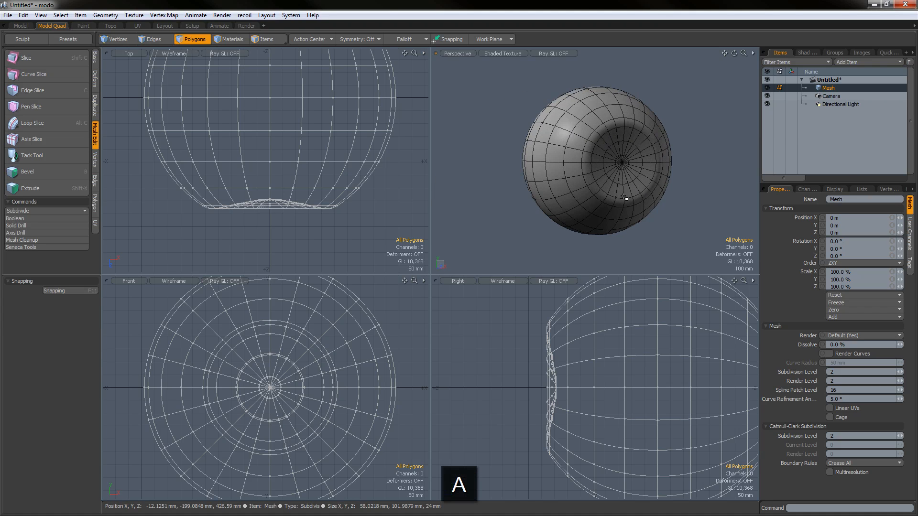
{"action": "left_click", "coordinate": [622, 194]}
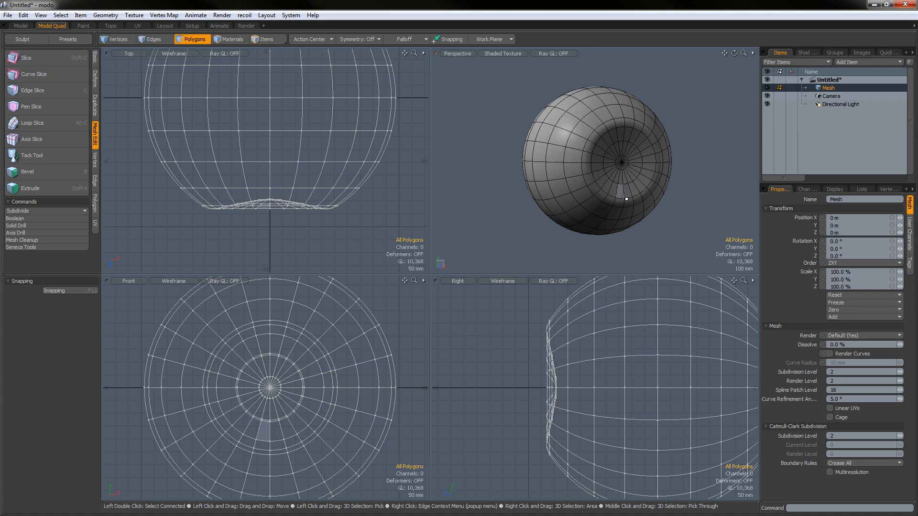
{"action": "left_click", "coordinate": [478, 214]}
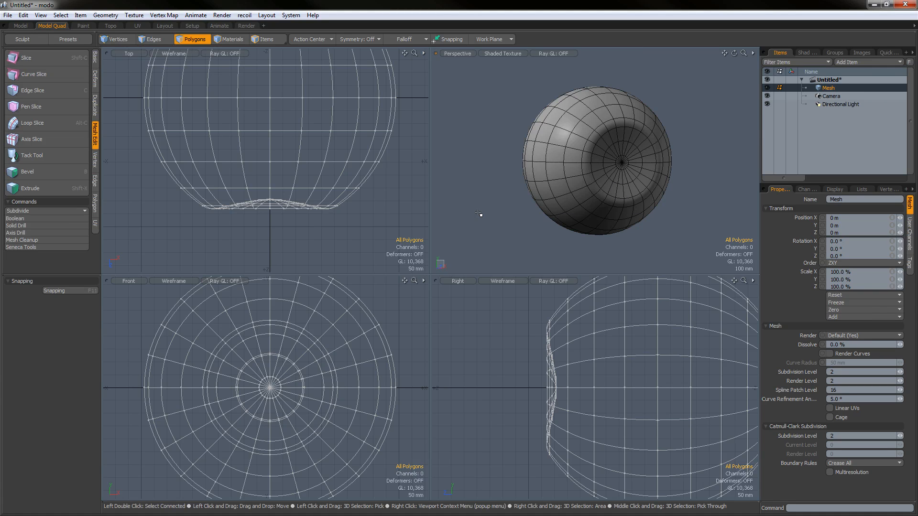
- Assign a material named EyeBall to all polygons, with diffuse set to 100%
{"action": "key", "text": "m"}
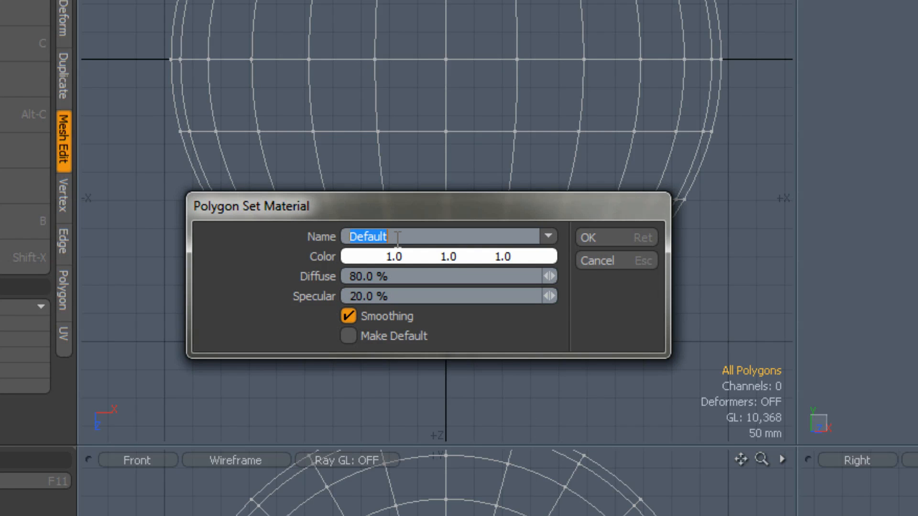
{"action": "type", "text": "EyeBall"}
{"action": "left_click", "coordinate": [397, 279]}
{"action": "type", "text": "100"}
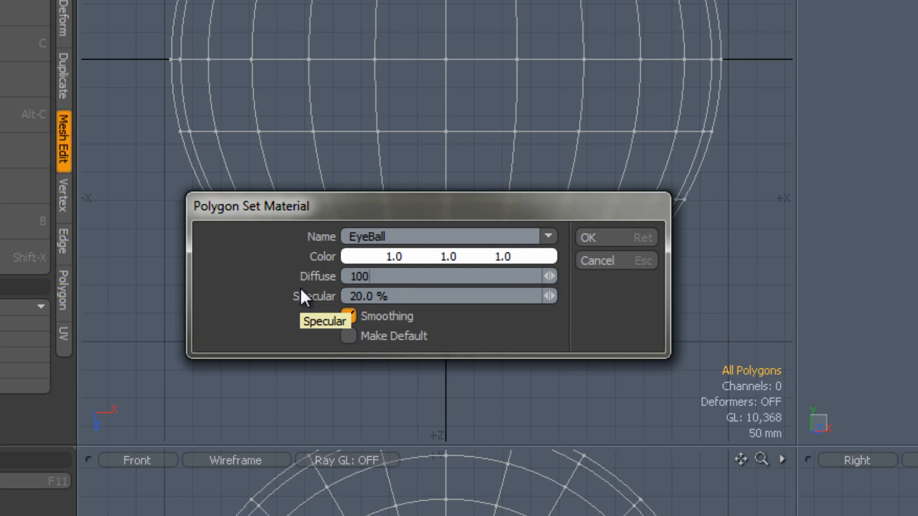
{"action": "left_click", "coordinate": [398, 295]}
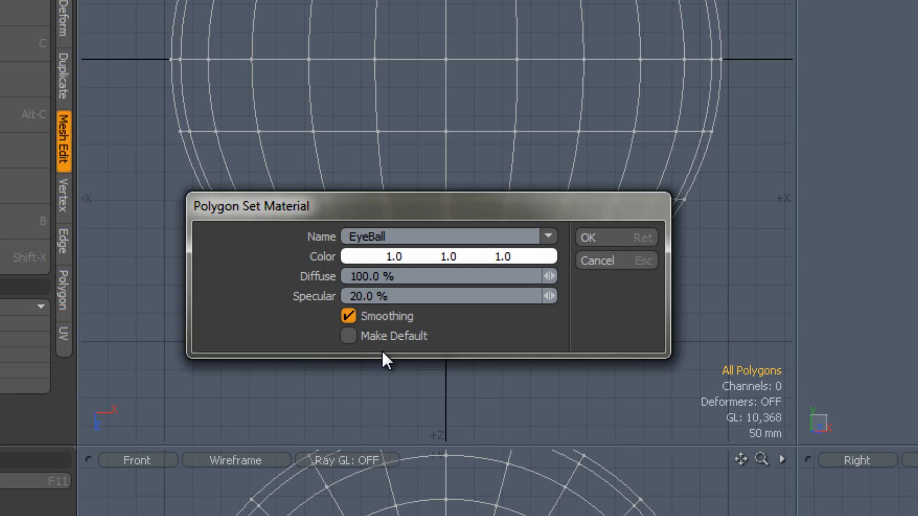
{"action": "left_click", "coordinate": [626, 234]}
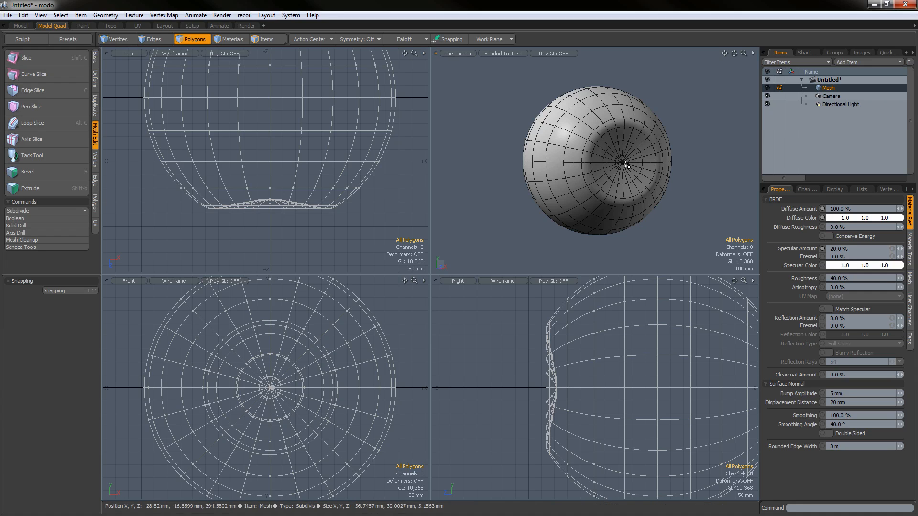
{"action": "mouse_move", "coordinate": [281, 191]}
{"action": "right_mouse_down"}
{"action": "mouse_move", "coordinate": [252, 195]}
{"action": "mouse_move", "coordinate": [232, 248]}
{"action": "mouse_move", "coordinate": [373, 209]}
{"action": "mouse_move", "coordinate": [366, 203]}
{"action": "right_mouse_up"}
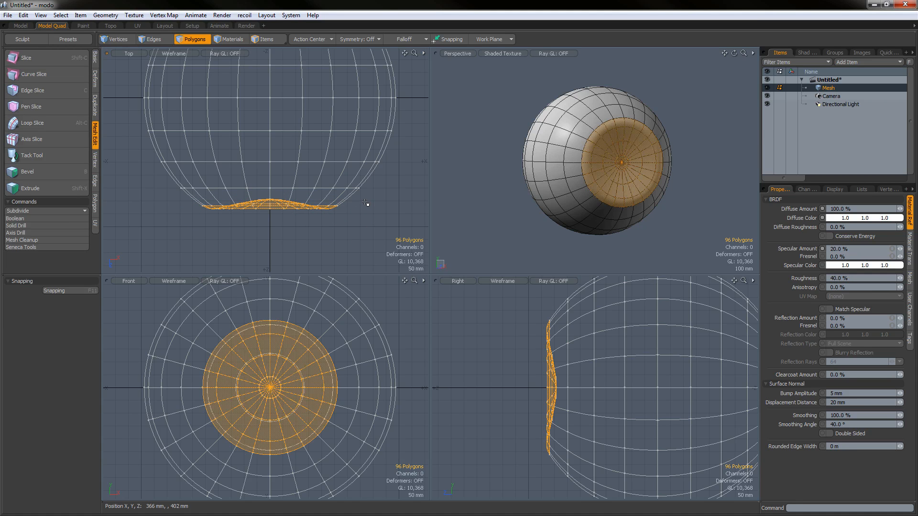
{"action": "key", "text": "shift+Down"}
{"action": "key", "text": "shift+Down"}
{"action": "key", "text": "shift+Down"}
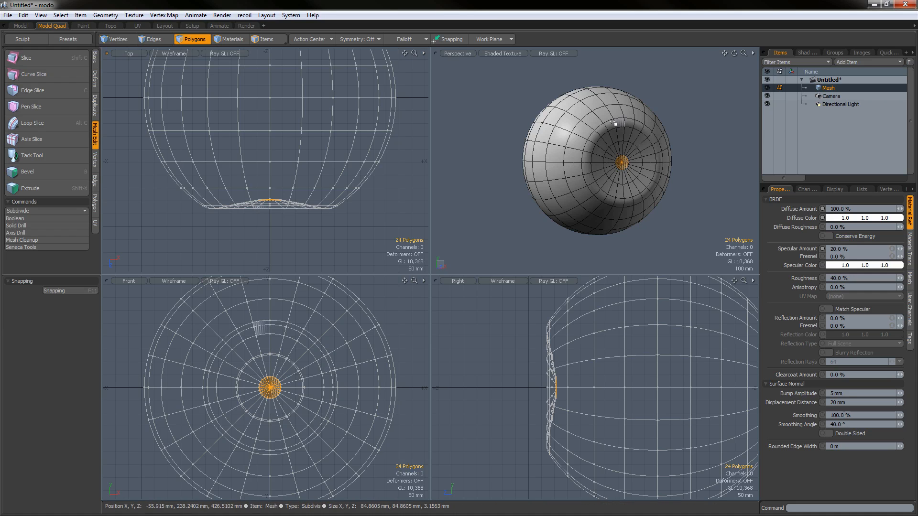
{"action": "left_click", "coordinate": [696, 137]}
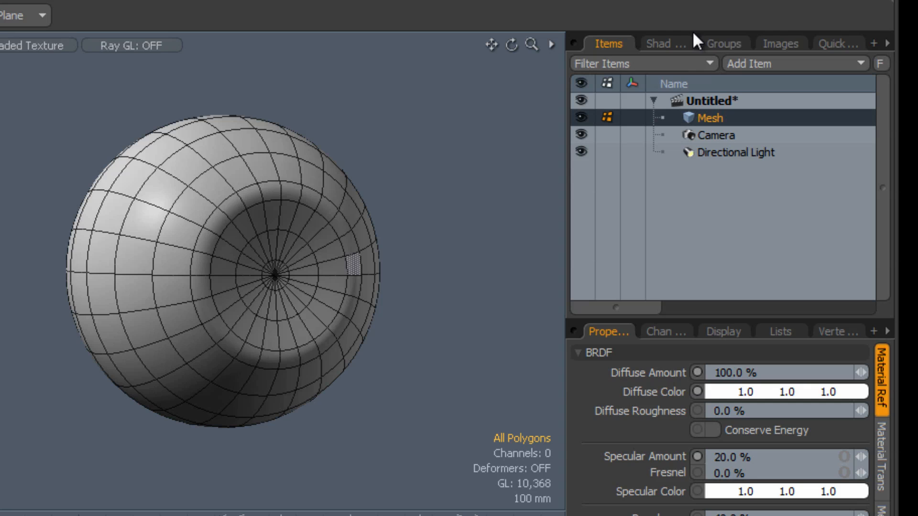
- Switch to the Render layout with the Shader Tree open and maximize the render preview, framing the recessed sphere at an angle
{"action": "left_click", "coordinate": [807, 52]}
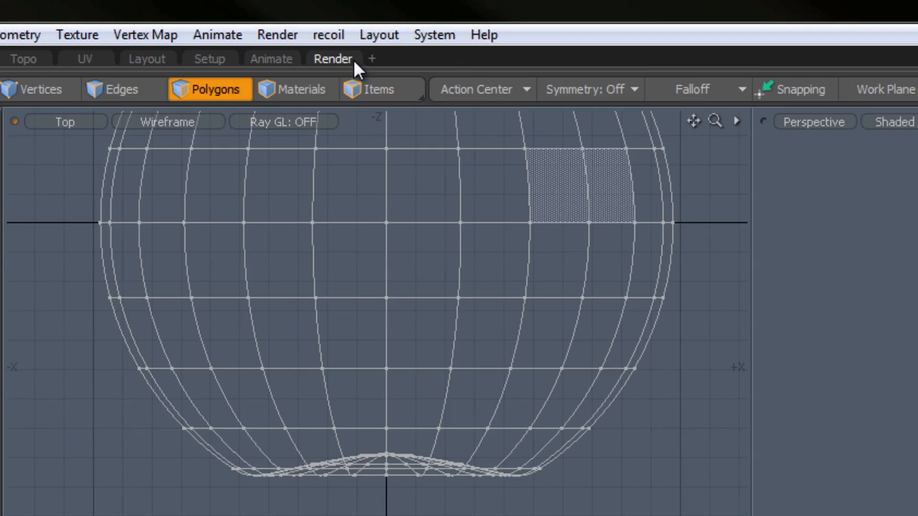
{"action": "left_click", "coordinate": [338, 59]}
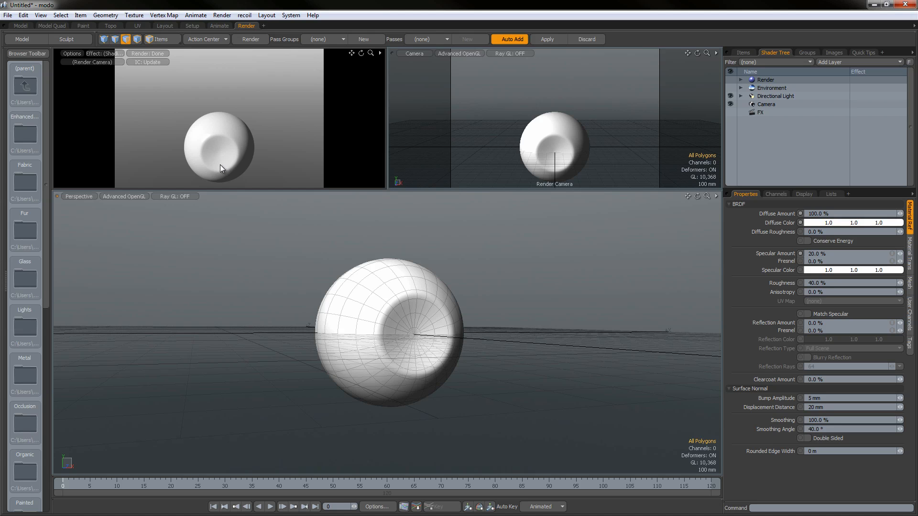
{"action": "left_click_drag", "start_coordinate": [220, 154], "coordinate": [237, 115], "text": "ctrl+alt"}
{"action": "mouse_move", "coordinate": [239, 118]}
{"action": "left_mouse_down", "text": "ctrl+alt"}
{"action": "mouse_move", "coordinate": [264, 122]}
{"action": "mouse_move", "coordinate": [230, 119]}
{"action": "mouse_move", "coordinate": [239, 122]}
{"action": "left_mouse_up", "text": "ctrl+alt"}
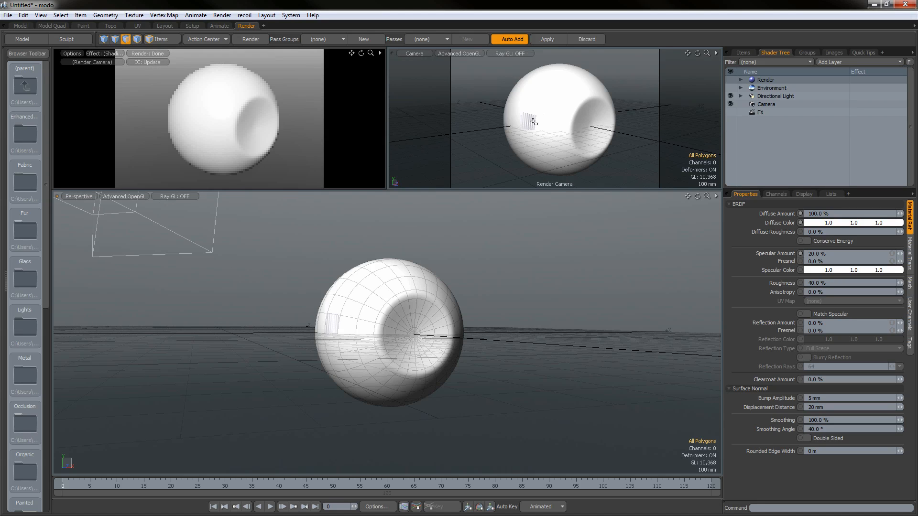
{"action": "key", "text": "0"}
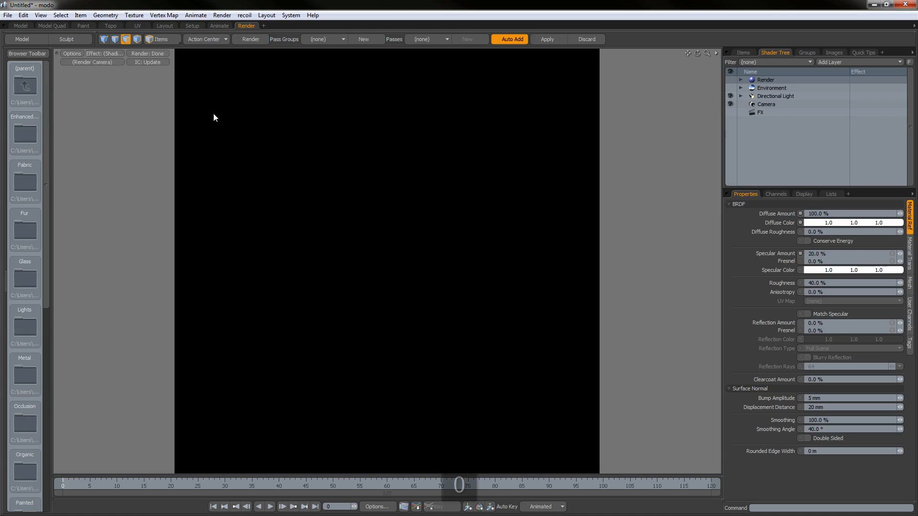
{"action": "left_click_drag", "start_coordinate": [372, 234], "coordinate": [461, 293], "text": "alt"}
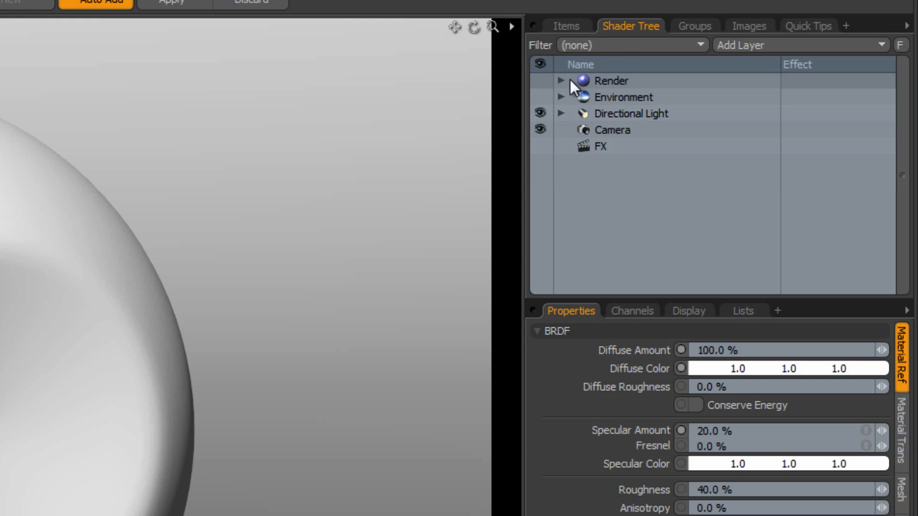
- Expand the Render group in the Shader Tree and delete the Base Shader and Base Material
{"action": "left_click", "coordinate": [560, 80]}
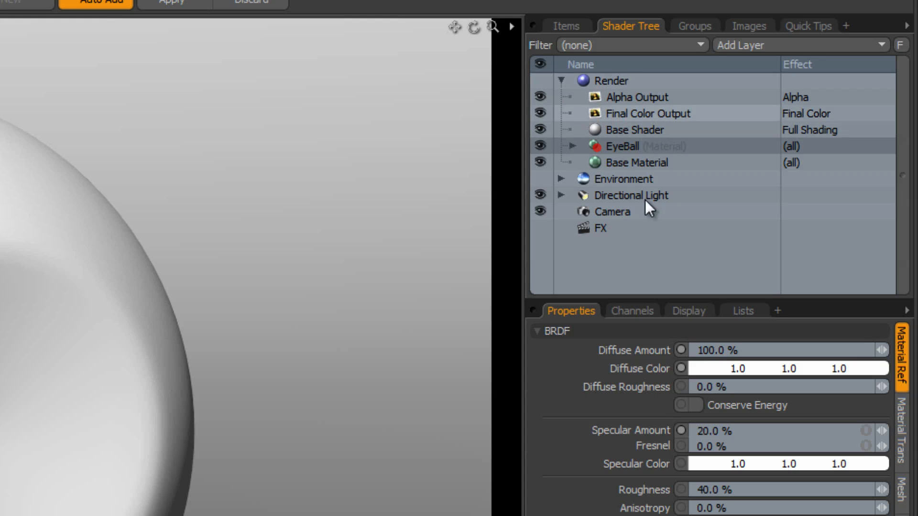
{"action": "left_click", "coordinate": [638, 134]}
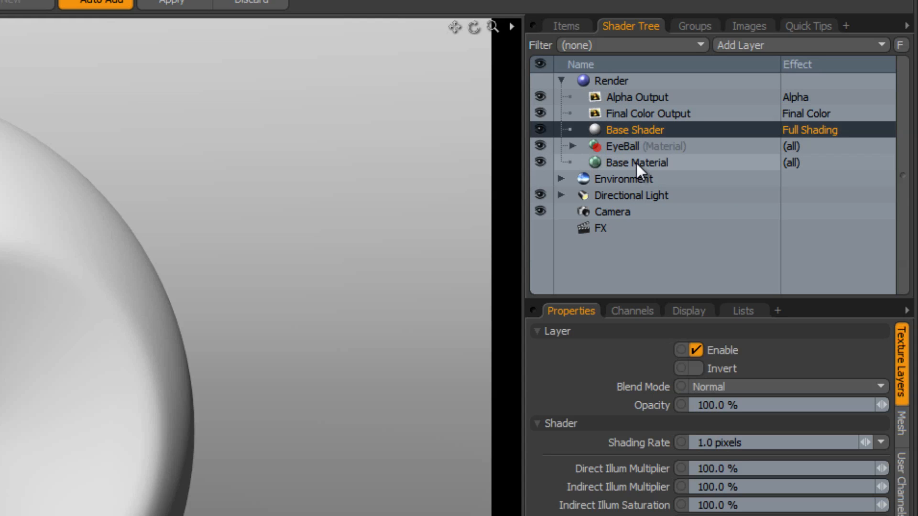
{"action": "left_click", "coordinate": [643, 164]}
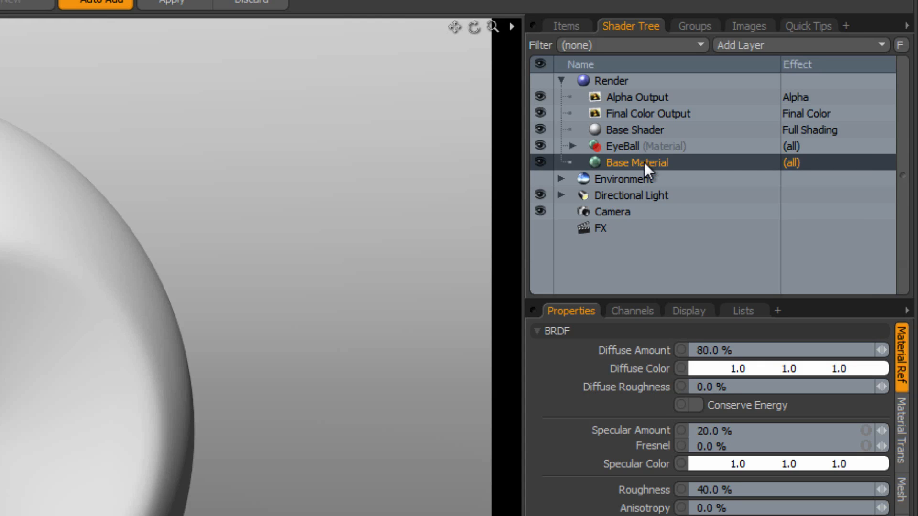
{"action": "left_click", "coordinate": [619, 130]}
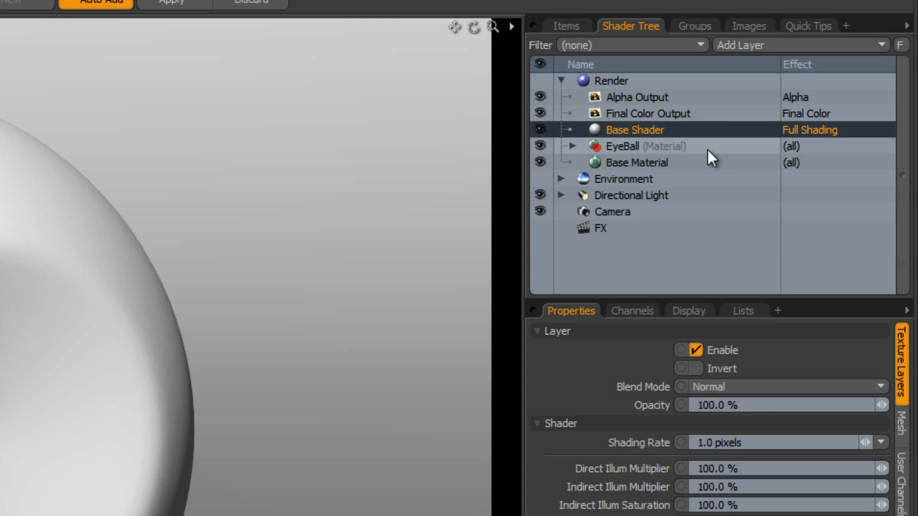
{"action": "left_click", "coordinate": [638, 164], "text": "ctrl"}
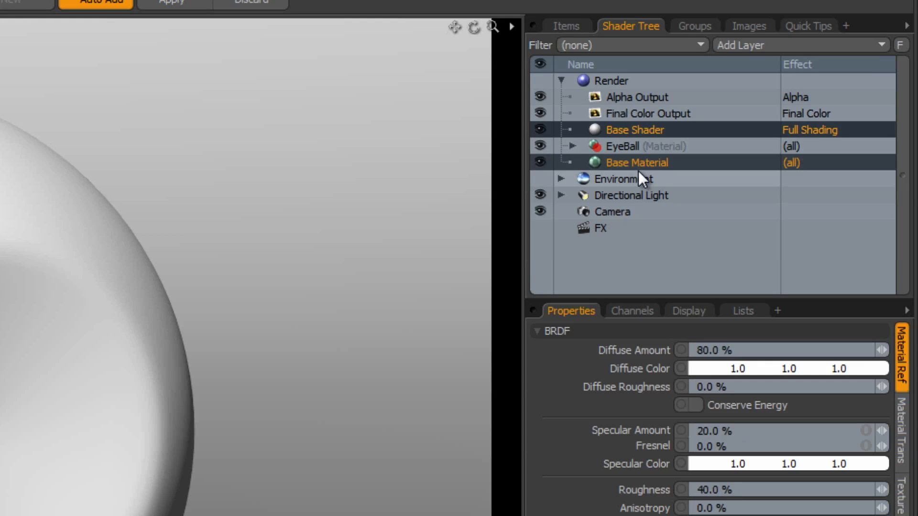
{"action": "key", "text": "Delete"}
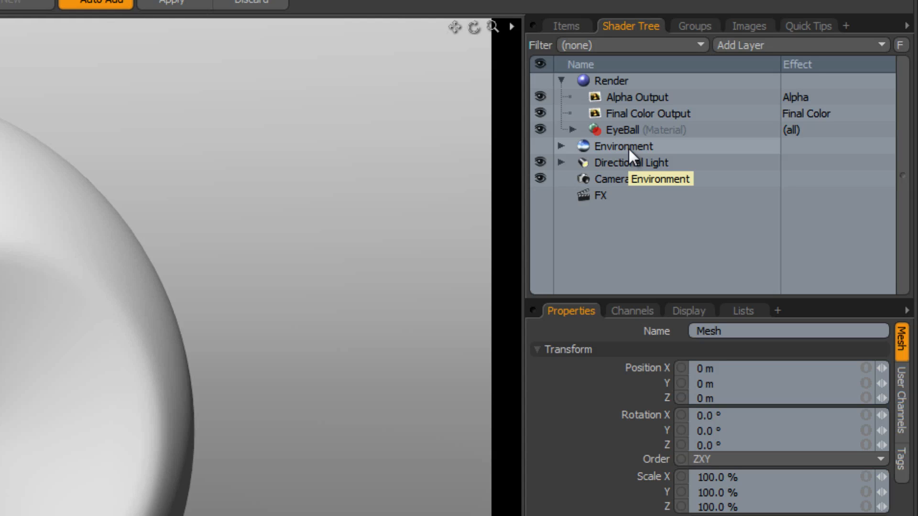
- Add a Shader above the Material inside the EyeBall group, and select the group's Material for editing
{"action": "left_click", "coordinate": [572, 129]}
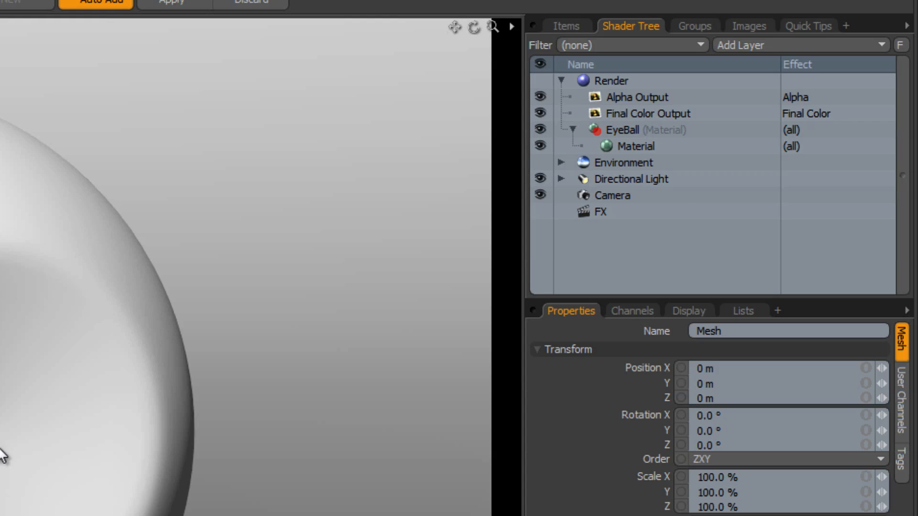
{"action": "left_click", "coordinate": [629, 134]}
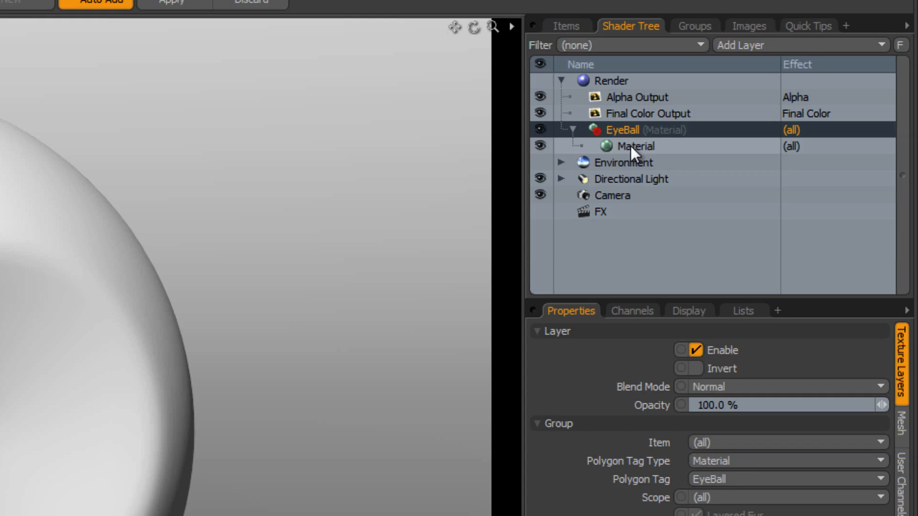
{"action": "left_click", "coordinate": [631, 146]}
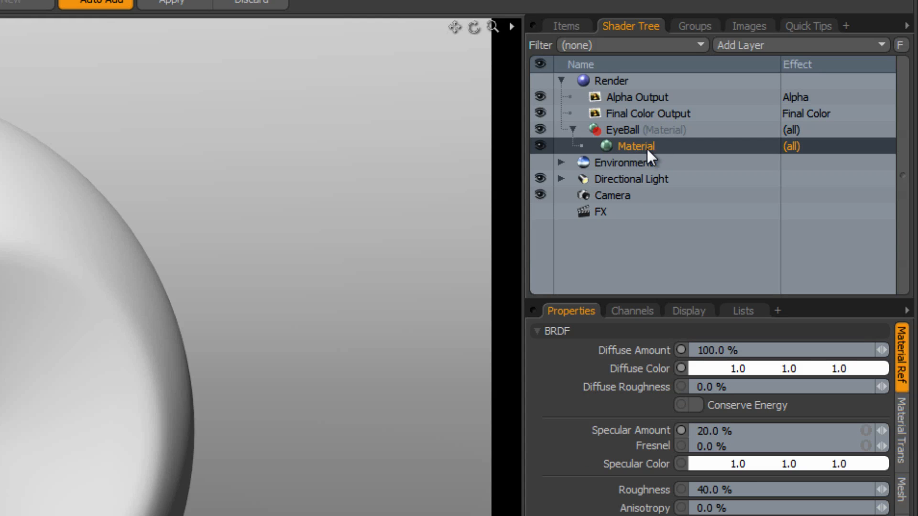
{"action": "left_click", "coordinate": [746, 44]}
{"action": "mouse_move", "coordinate": [740, 151]}
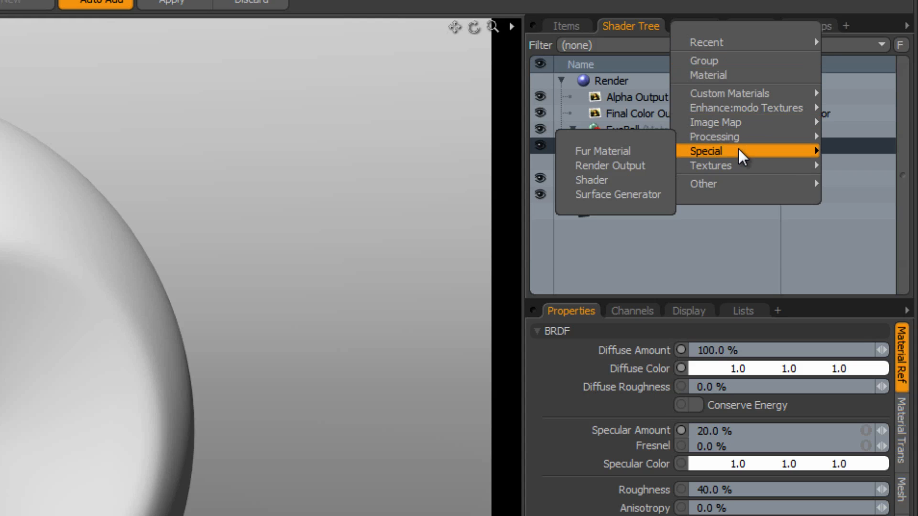
{"action": "left_click", "coordinate": [615, 179]}
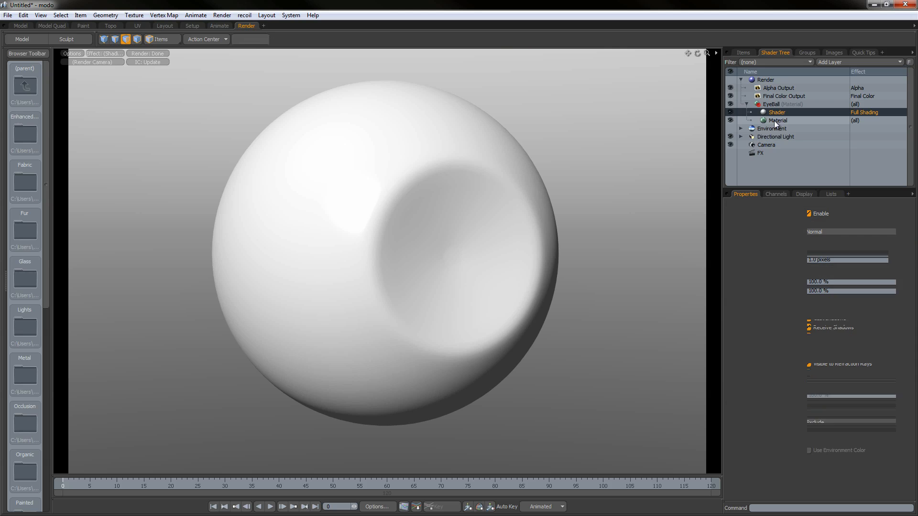
{"action": "left_click", "coordinate": [775, 121]}
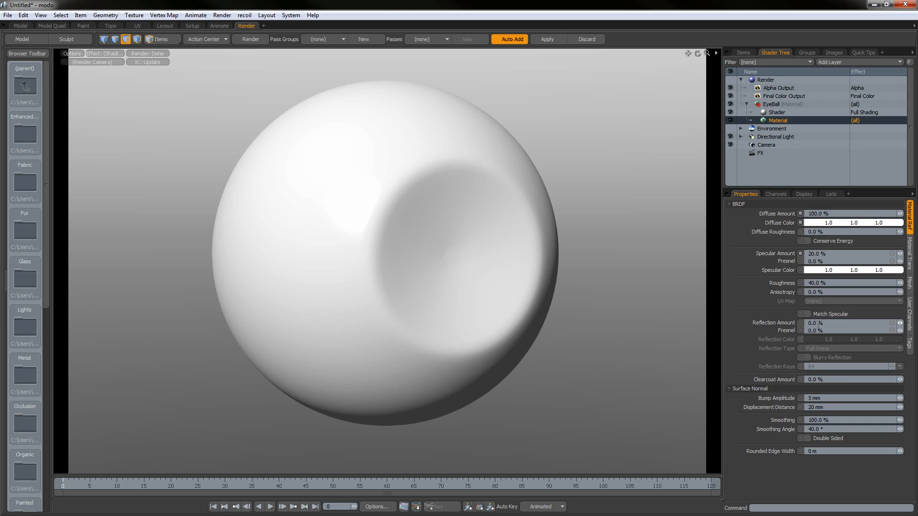
- Set the EyeBall material's Reflection Amount to 5% and its reflection Fresnel to 80%
{"action": "left_click", "coordinate": [790, 325]}
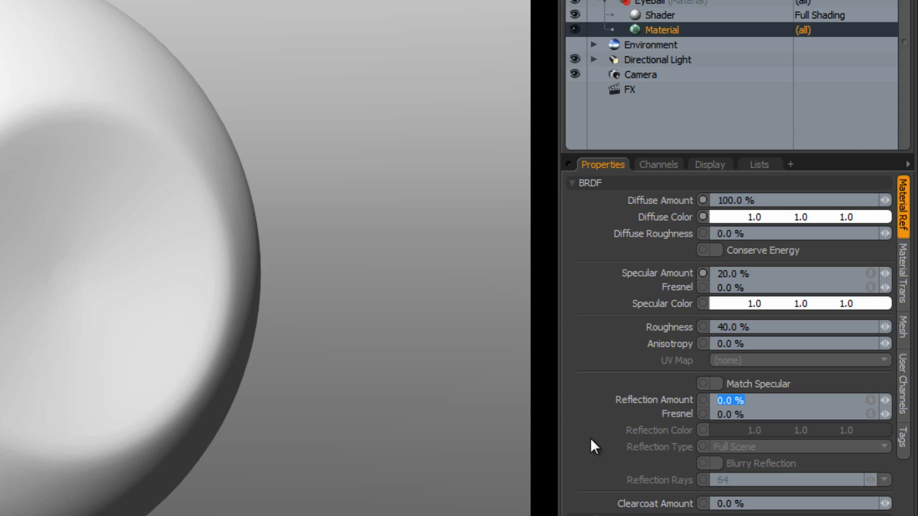
{"action": "type", "text": "5"}
{"action": "key", "text": "Return"}
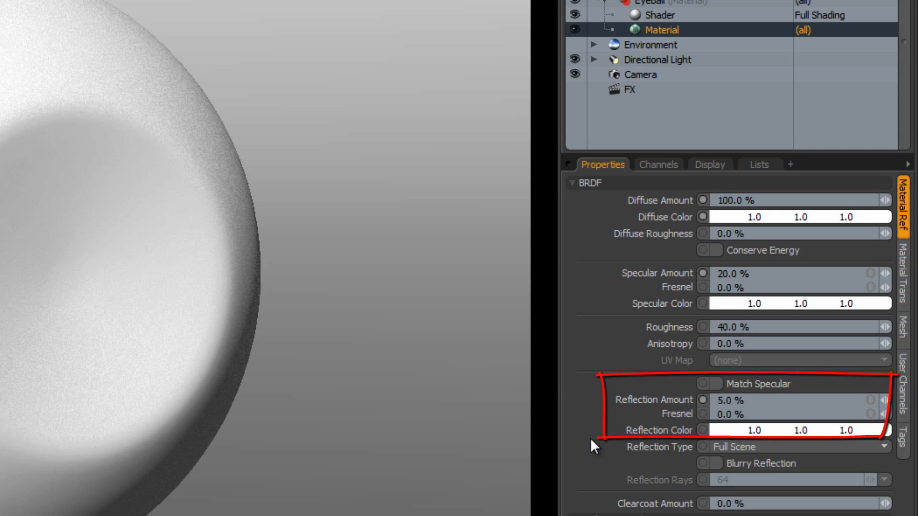
{"action": "left_click", "coordinate": [739, 415]}
{"action": "type", "text": "80"}
{"action": "key", "text": "Return"}
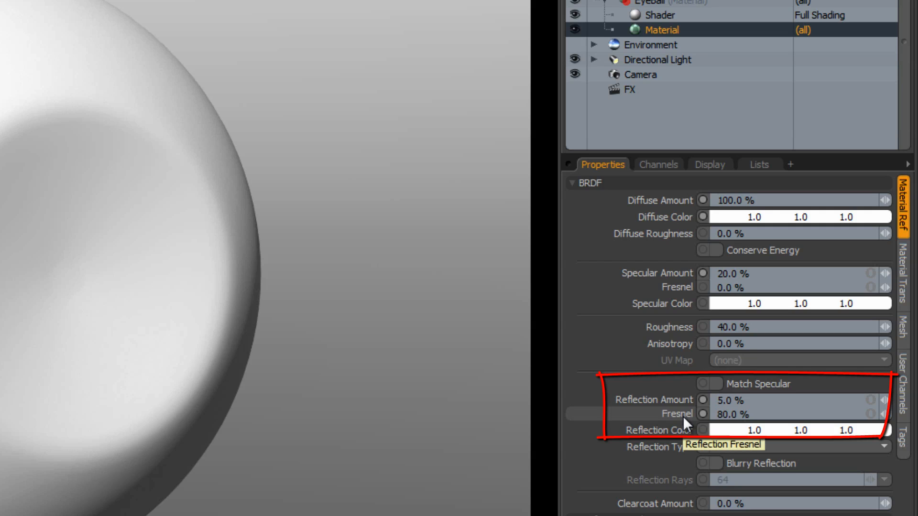
{"action": "mouse_move", "coordinate": [701, 409]}
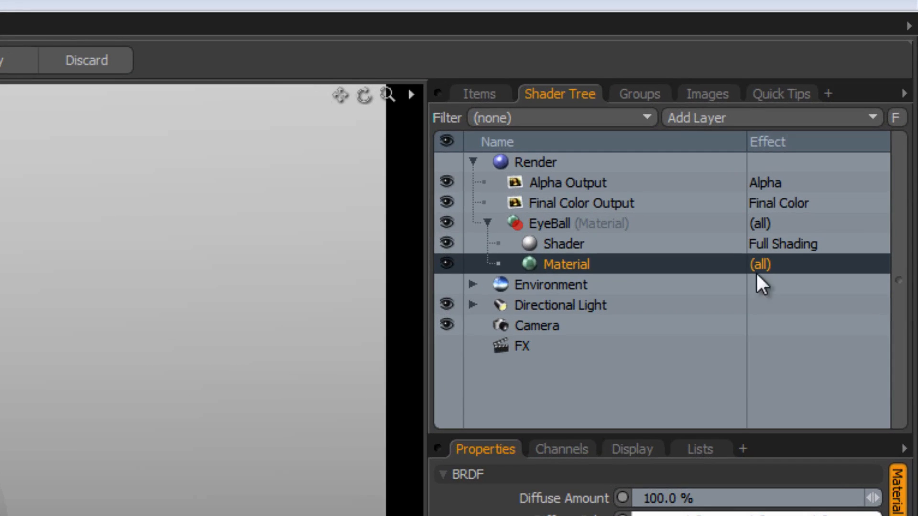
- Add an Enhance:modo Geometric Circular texture above the EyeBall Material and turn off its Repeat option
{"action": "left_click", "coordinate": [776, 117]}
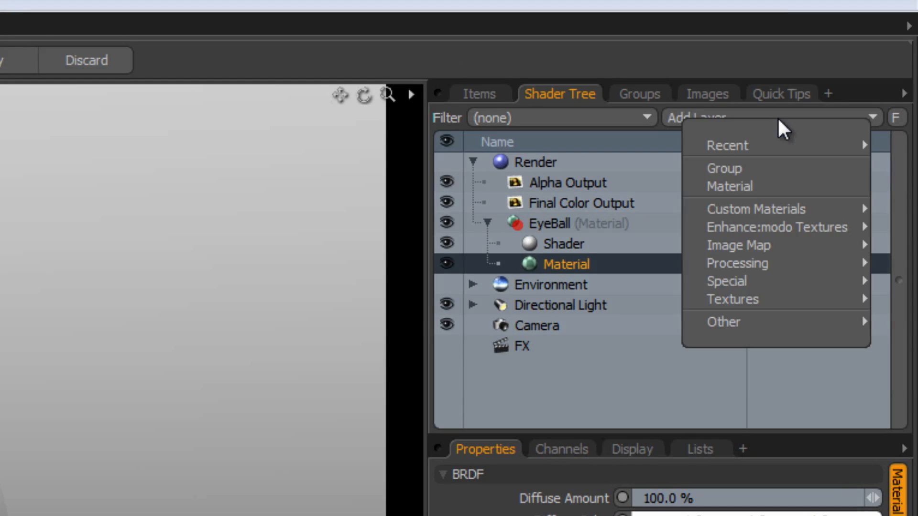
{"action": "mouse_move", "coordinate": [803, 230]}
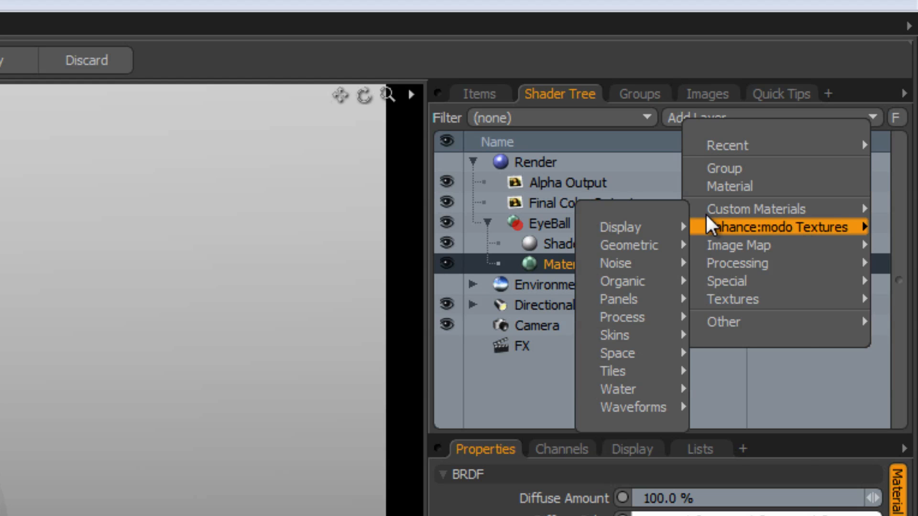
{"action": "mouse_move", "coordinate": [652, 253]}
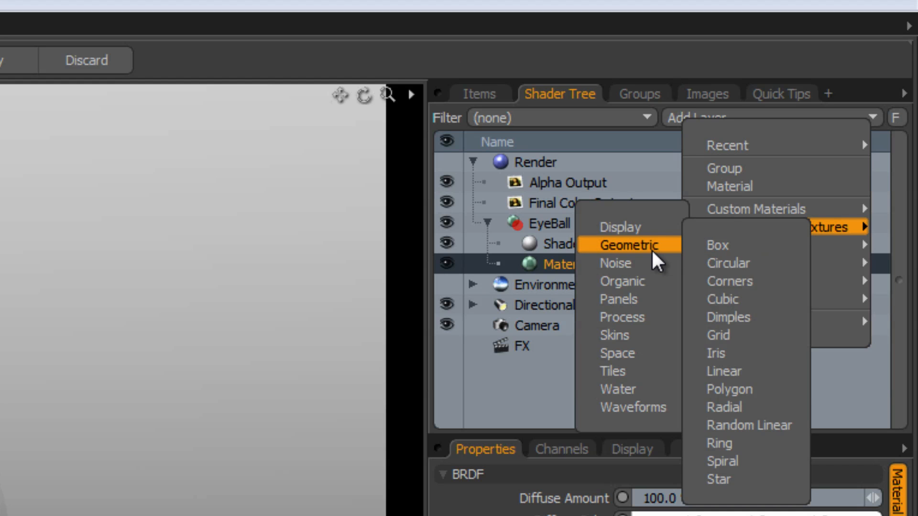
{"action": "left_click", "coordinate": [747, 263]}
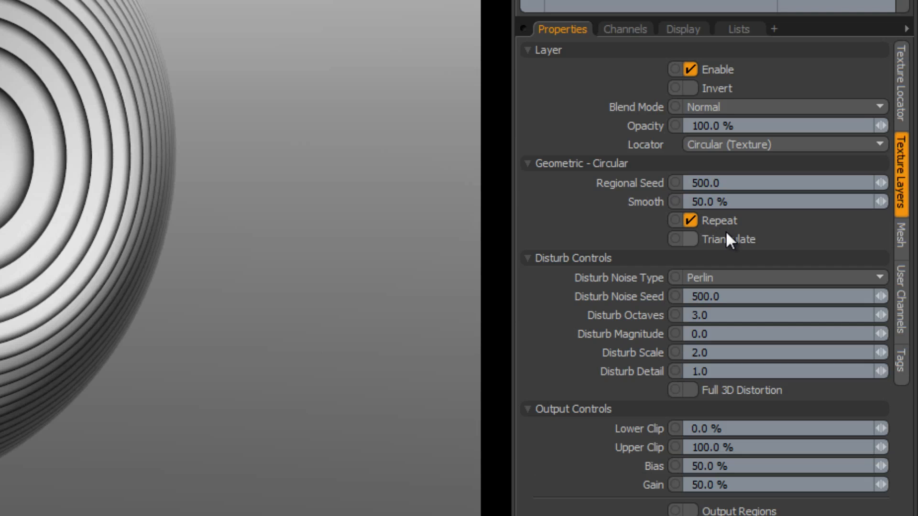
{"action": "left_click", "coordinate": [691, 220]}
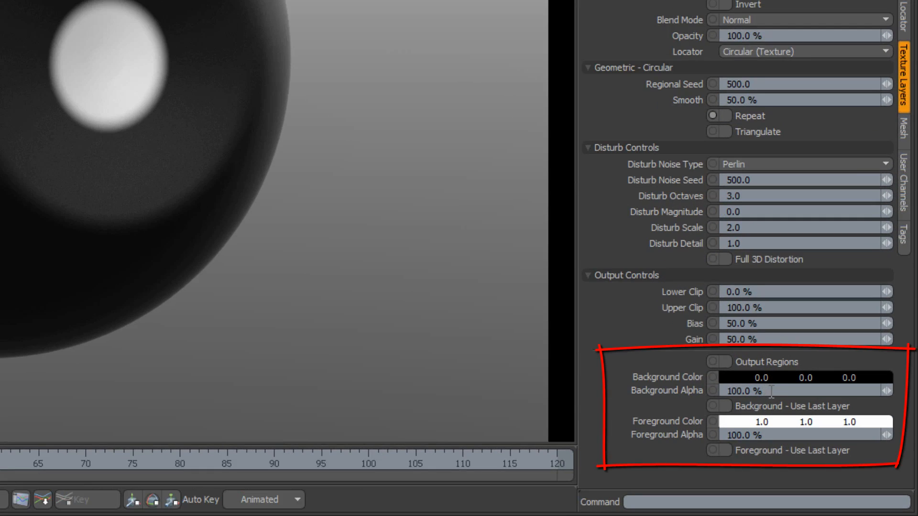
- Set the Circular texture's Background Alpha to 0% and change its effect to Displacement
{"action": "left_click", "coordinate": [765, 391]}
{"action": "type", "text": "0"}
{"action": "key", "text": "Return"}
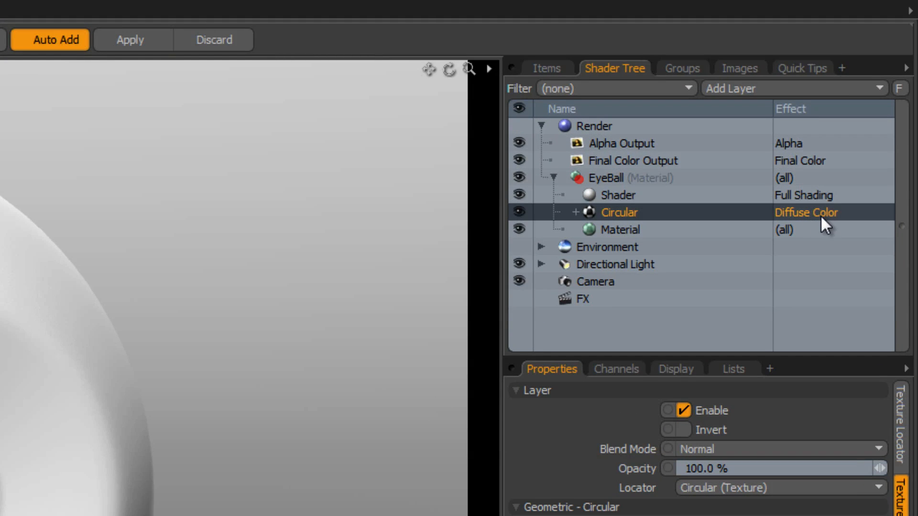
{"action": "left_click", "coordinate": [821, 215]}
{"action": "mouse_move", "coordinate": [827, 327]}
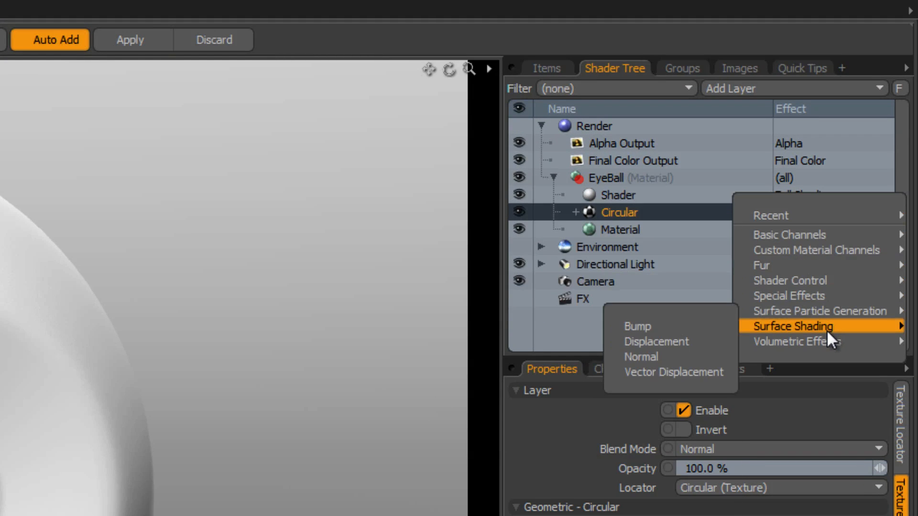
{"action": "left_click", "coordinate": [701, 345]}
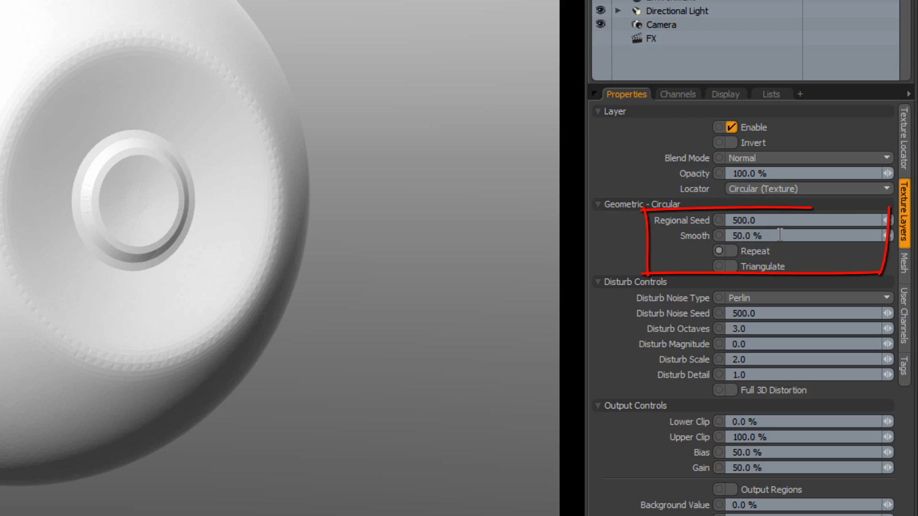
- Set the Circular displacement texture's Smooth to 100% and its Foreground Value to -100%
{"action": "left_click_drag", "start_coordinate": [781, 236], "coordinate": [702, 229]}
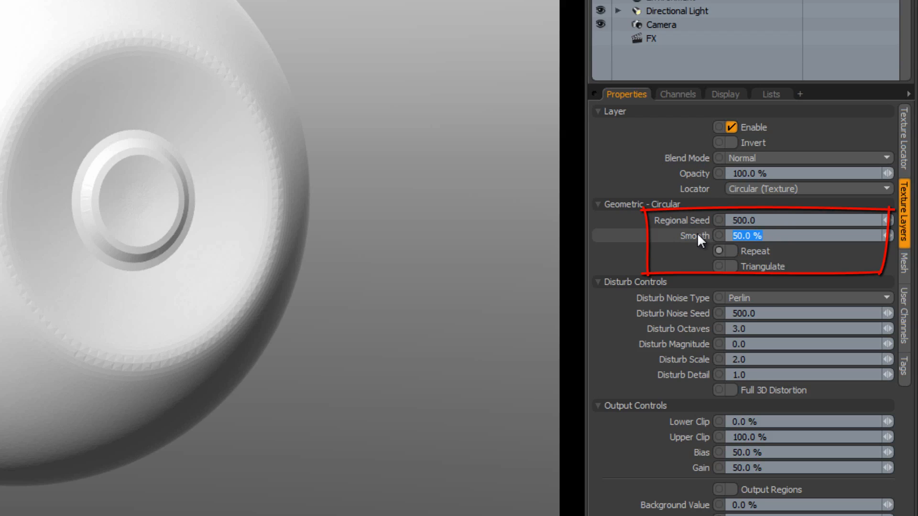
{"action": "type", "text": "100"}
{"action": "key", "text": "Return"}
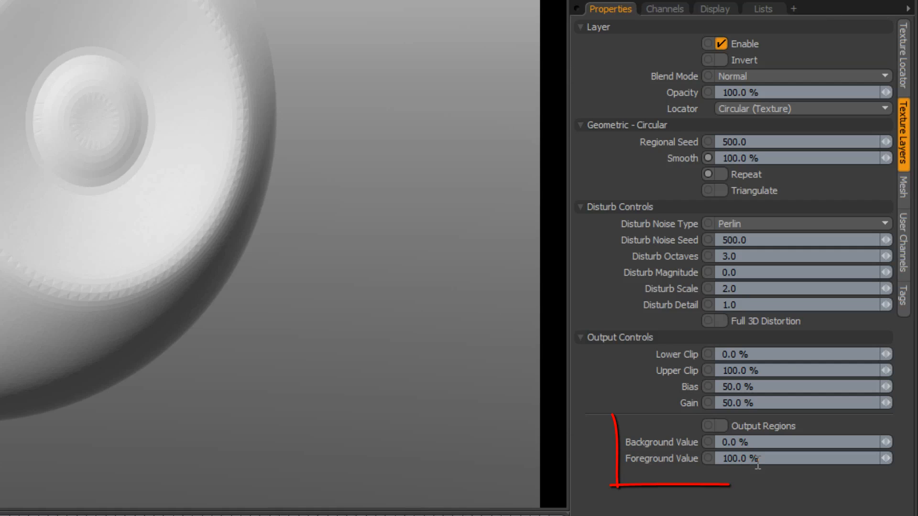
{"action": "left_click", "coordinate": [832, 446]}
{"action": "type", "text": "-100"}
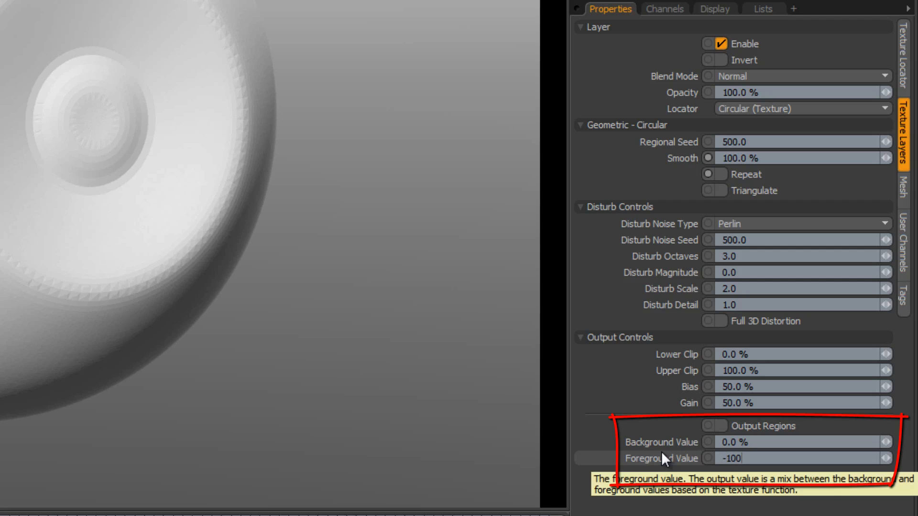
{"action": "key", "text": "Return"}
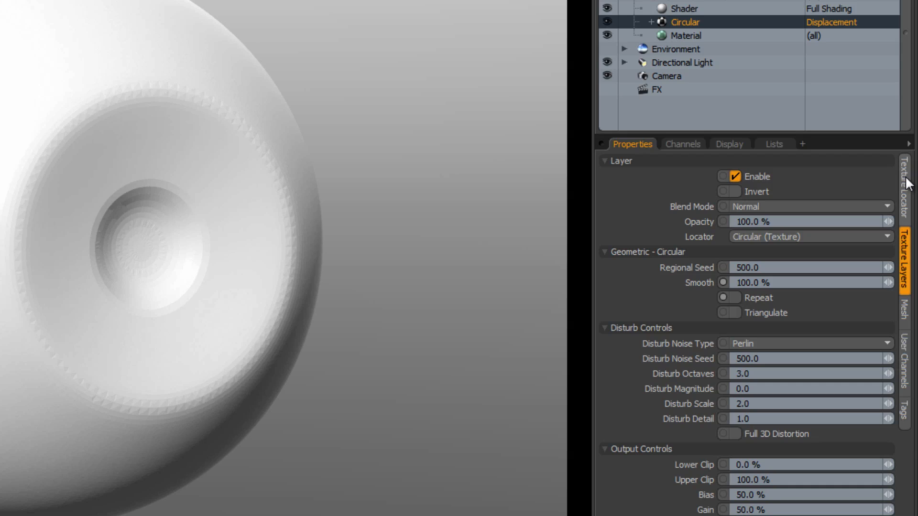
- Set the Circular displacement texture's locator size to 80 mm in X, Y and Z
{"action": "left_click", "coordinate": [908, 219]}
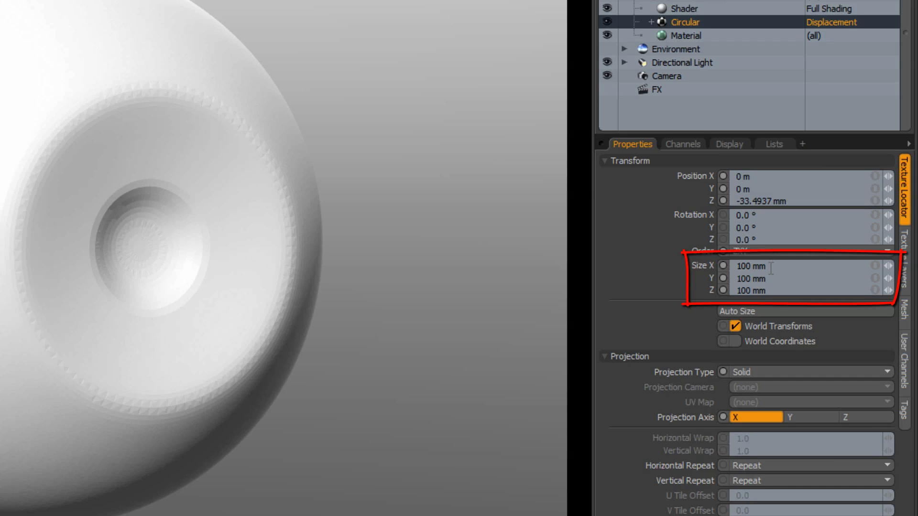
{"action": "left_click_drag", "start_coordinate": [772, 268], "coordinate": [672, 269]}
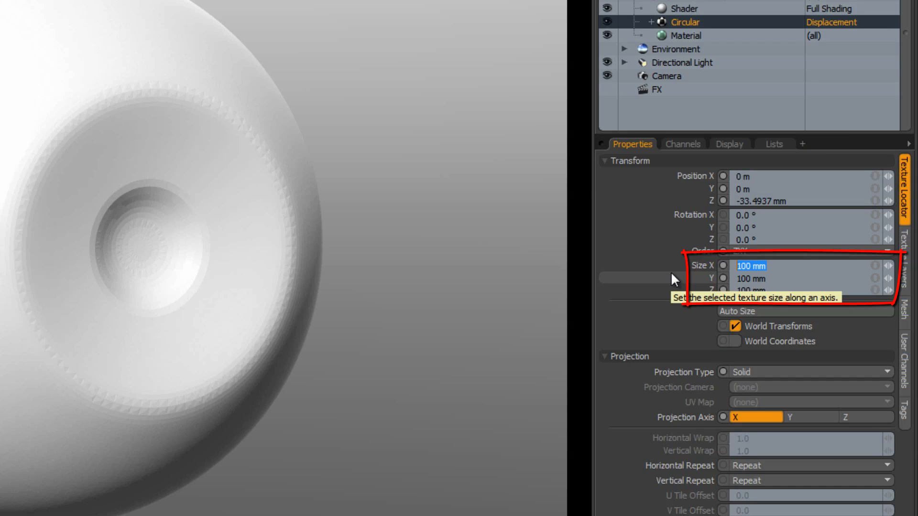
{"action": "type", "text": "80"}
{"action": "key", "text": "Tab"}
{"action": "type", "text": "80"}
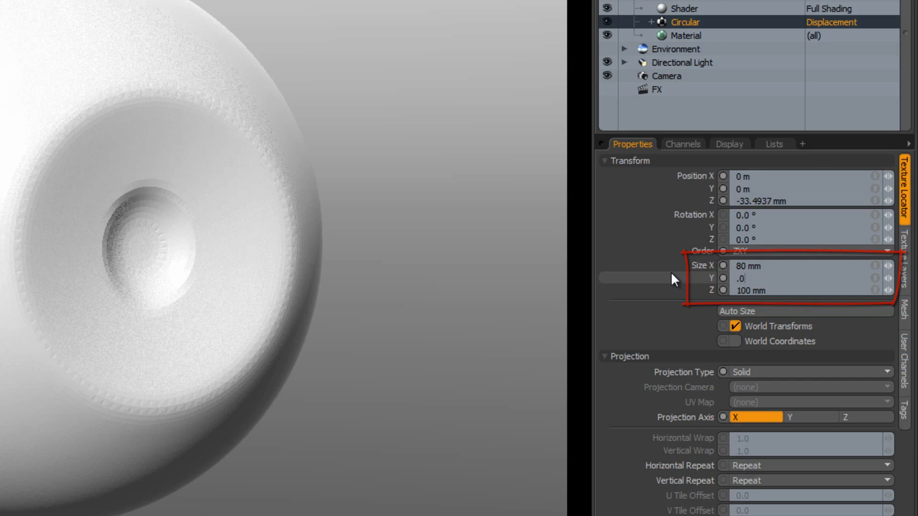
{"action": "key", "text": "Tab"}
{"action": "type", "text": "80"}
{"action": "key", "text": "Return"}
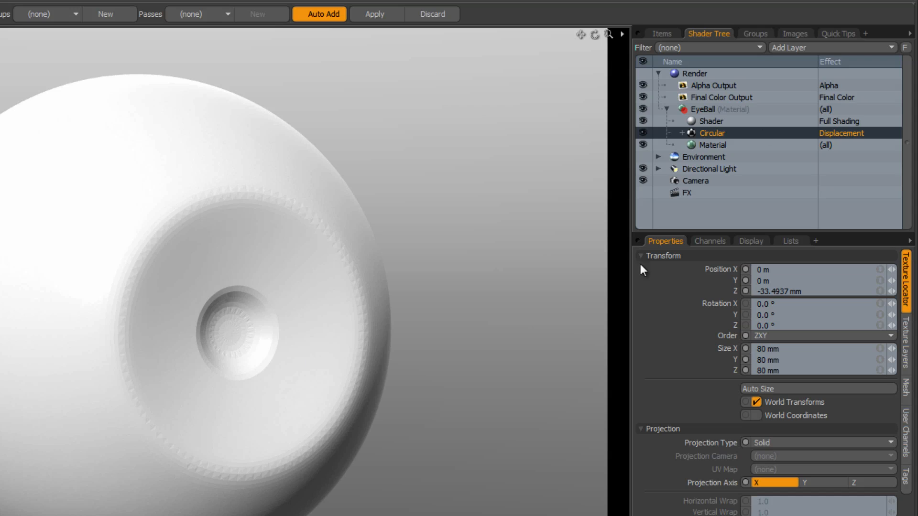
- Add a second Enhance:modo Geometric Circular texture above the displacement one and turn off its Repeat option
{"action": "left_click", "coordinate": [873, 48]}
{"action": "mouse_move", "coordinate": [857, 123]}
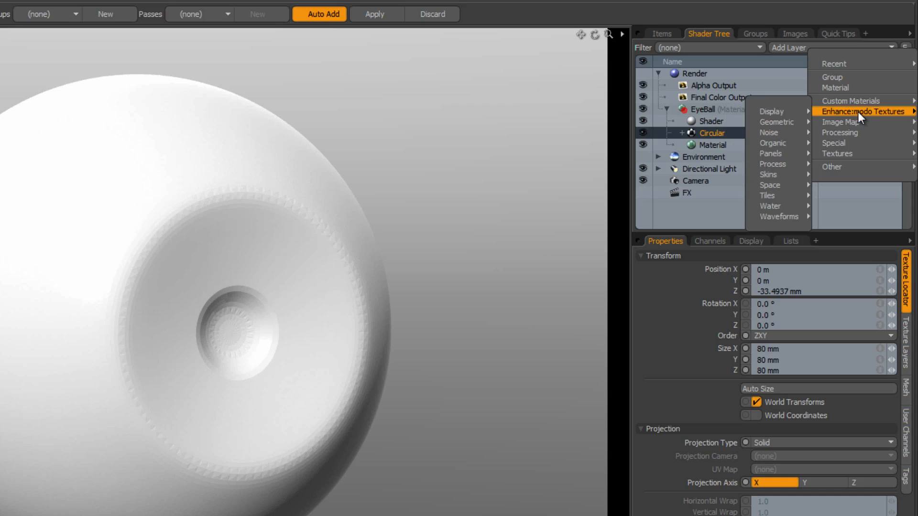
{"action": "mouse_move", "coordinate": [787, 120]}
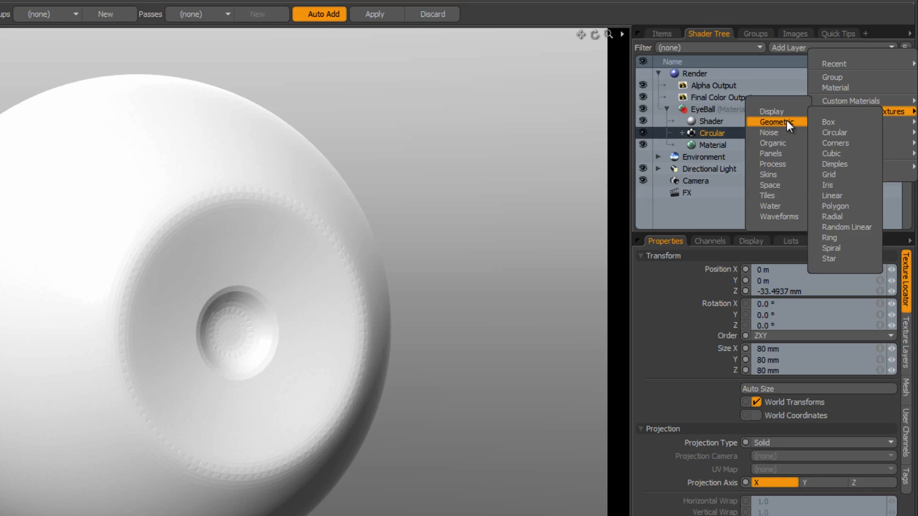
{"action": "left_click", "coordinate": [834, 131]}
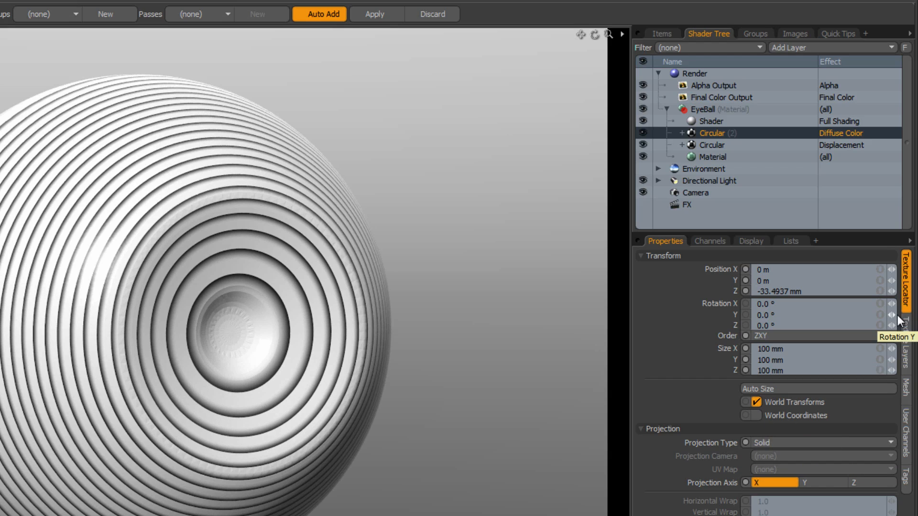
{"action": "left_click", "coordinate": [905, 340]}
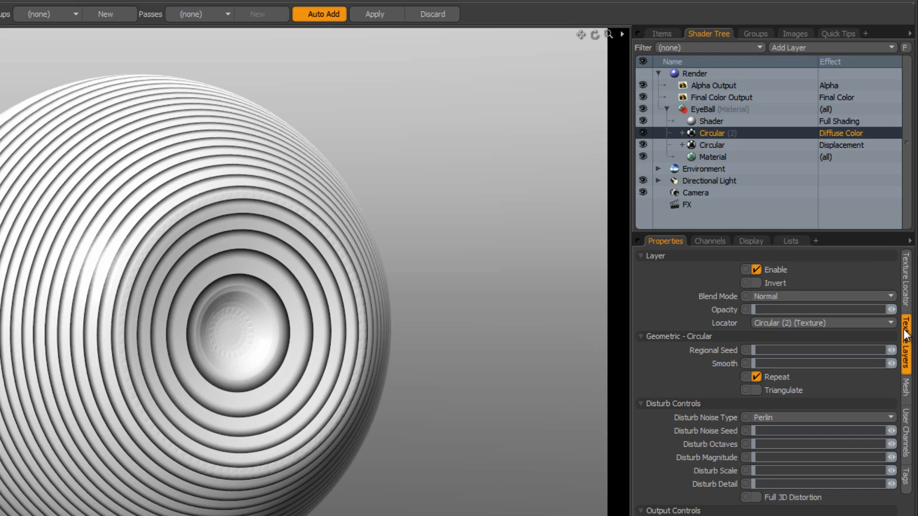
{"action": "left_click", "coordinate": [757, 377]}
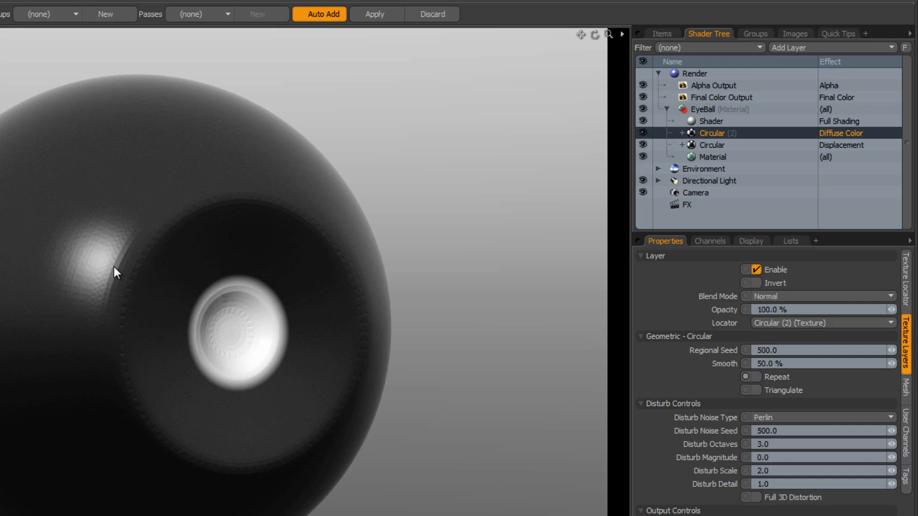
- Try a locator size of 400 mm in X, Y and Z for the diffuse color Circular texture
{"action": "left_click", "coordinate": [905, 280]}
{"action": "left_click", "coordinate": [779, 349]}
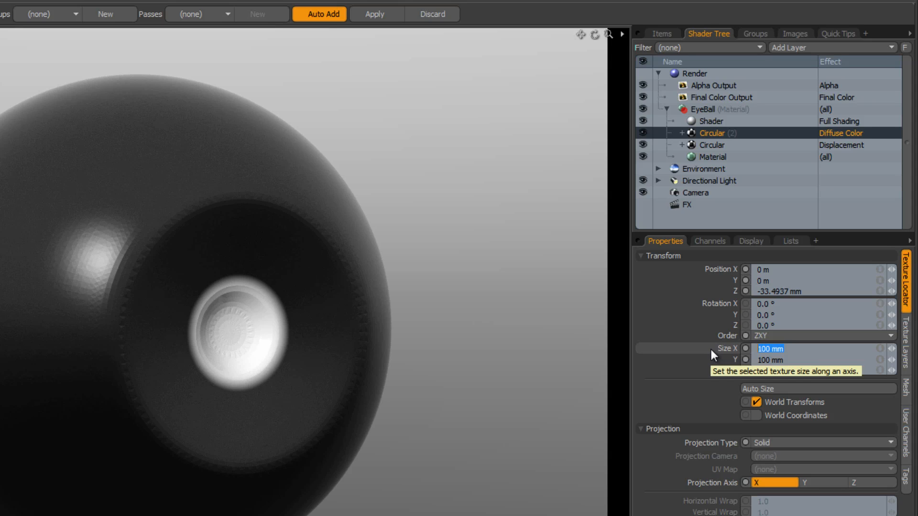
{"action": "type", "text": "400"}
{"action": "key", "text": "Return"}
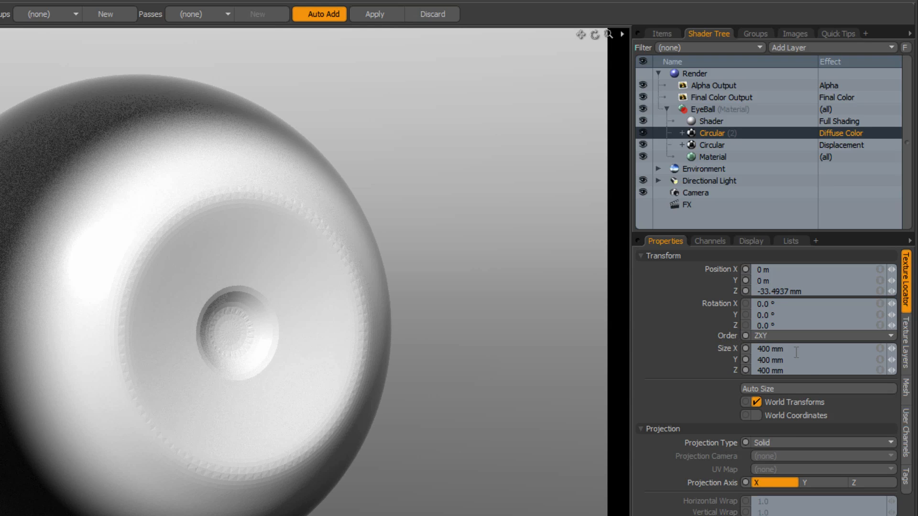
- Try a smaller 300 mm locator size in X, Y and Z for the diffuse color Circular texture
{"action": "left_click_drag", "start_coordinate": [796, 352], "coordinate": [714, 350]}
{"action": "type", "text": "."}
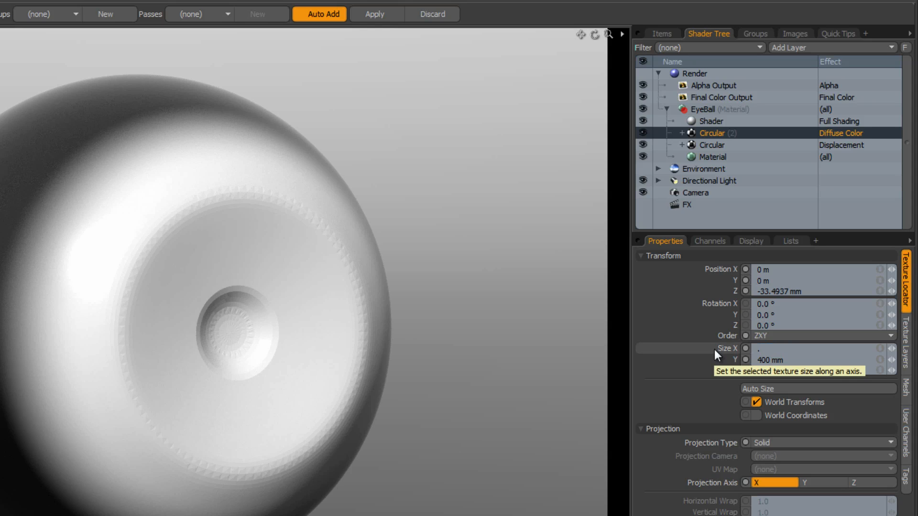
{"action": "type", "text": "493"}
{"action": "key", "text": "Return"}
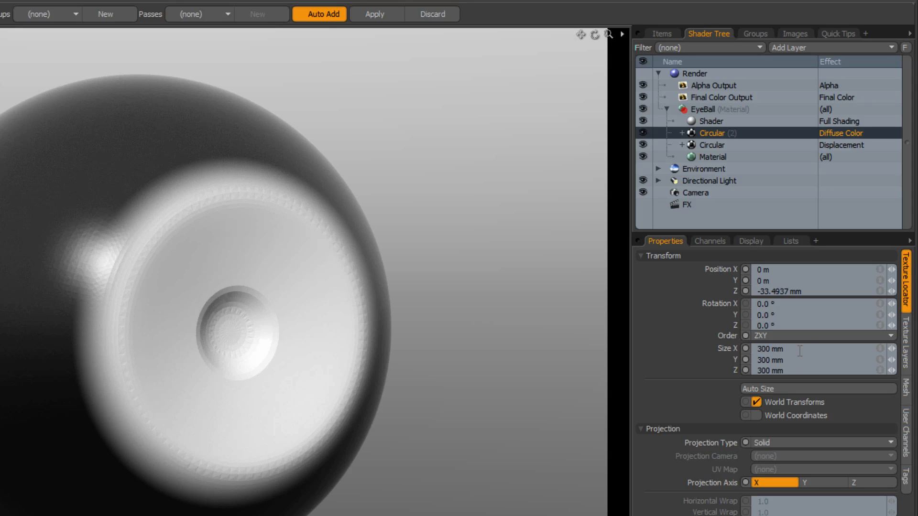
- Set the diffuse color Circular texture's locator size to 250 mm in X, Y and Z
{"action": "left_click_drag", "start_coordinate": [801, 352], "coordinate": [722, 352]}
{"action": "type", "text": "250"}
{"action": "key", "text": "Tab"}
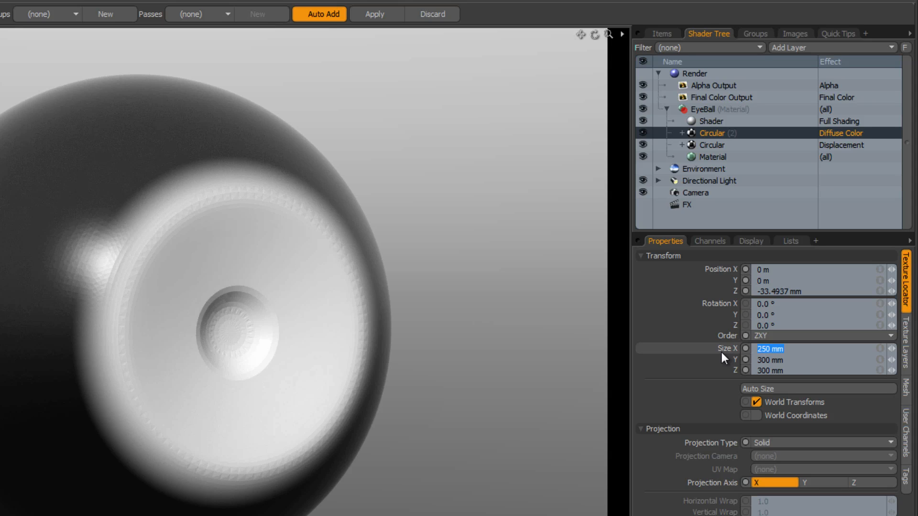
{"action": "type", "text": "250"}
{"action": "key", "text": "Tab"}
{"action": "type", "text": ".50"}
{"action": "key", "text": "Return"}
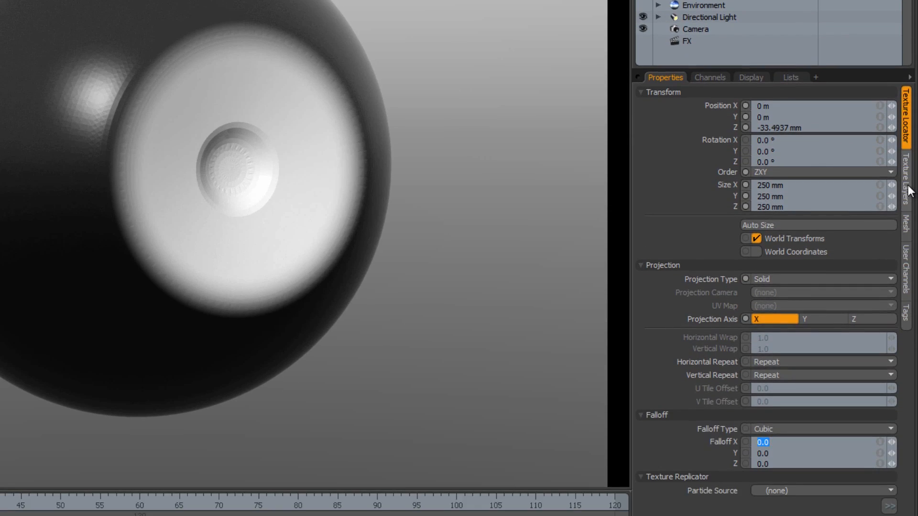
- Set the diffuse color Circular texture's Background Alpha to 0% and its Foreground Color to saturated blue (0018ff)
{"action": "left_click", "coordinate": [908, 250]}
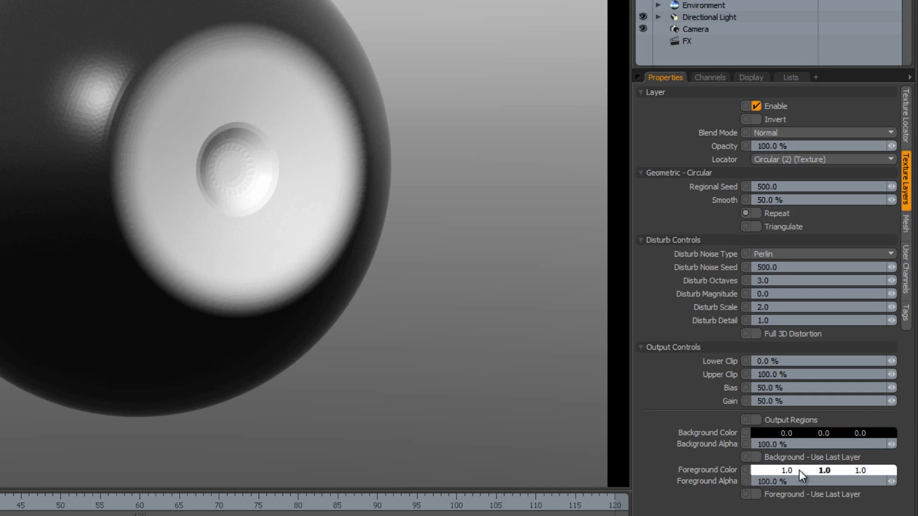
{"action": "left_click", "coordinate": [794, 445]}
{"action": "type", "text": "0"}
{"action": "key", "text": "Return"}
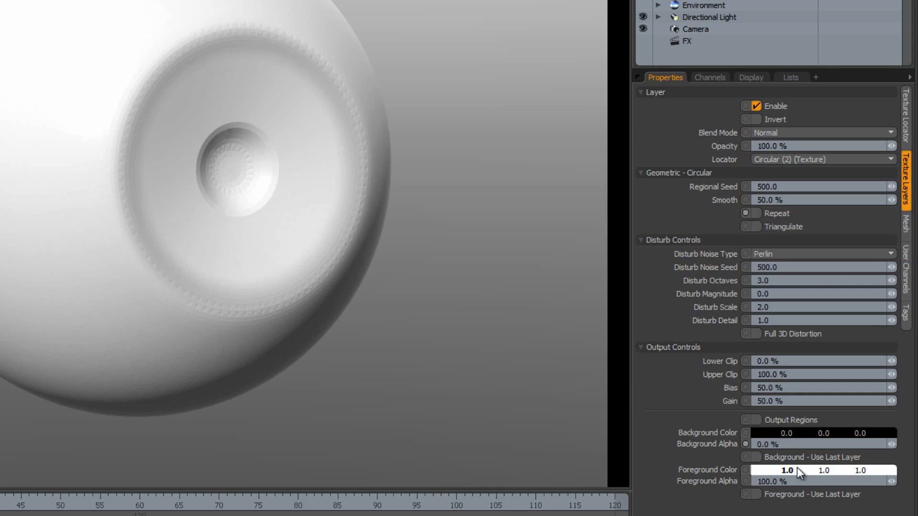
{"action": "double_click", "coordinate": [774, 469]}
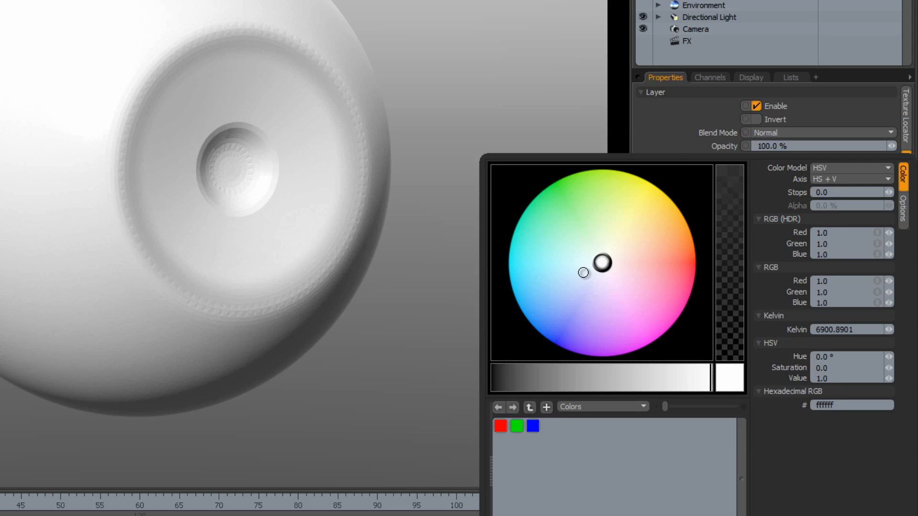
{"action": "left_click_drag", "start_coordinate": [582, 270], "coordinate": [546, 338]}
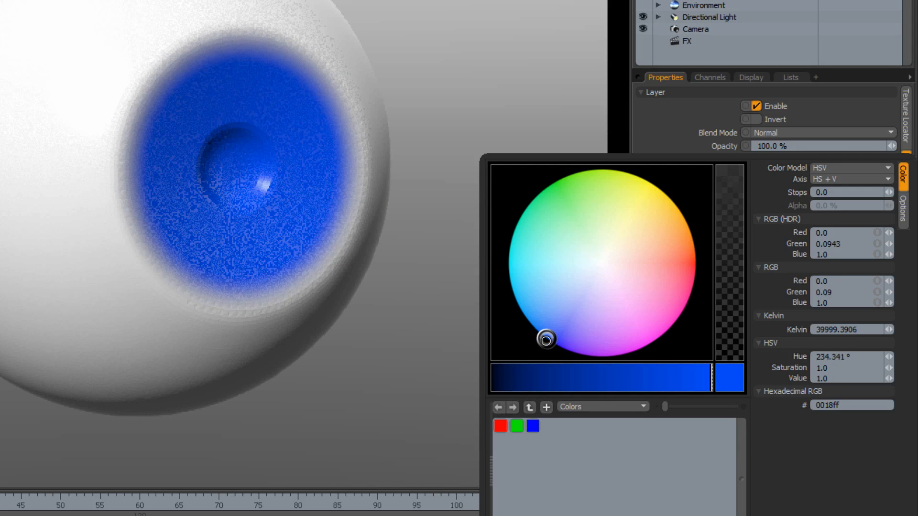
- Darken the diffuse color Circular texture's Foreground Color to near-black blue (000106) and set its Lower Clip to 80%
{"action": "left_click_drag", "start_coordinate": [706, 379], "coordinate": [497, 381]}
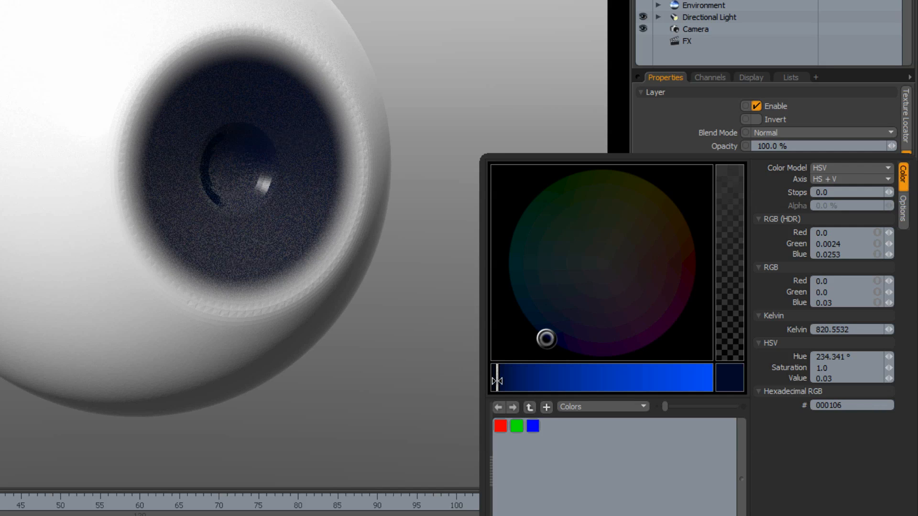
{"action": "left_click", "coordinate": [408, 309]}
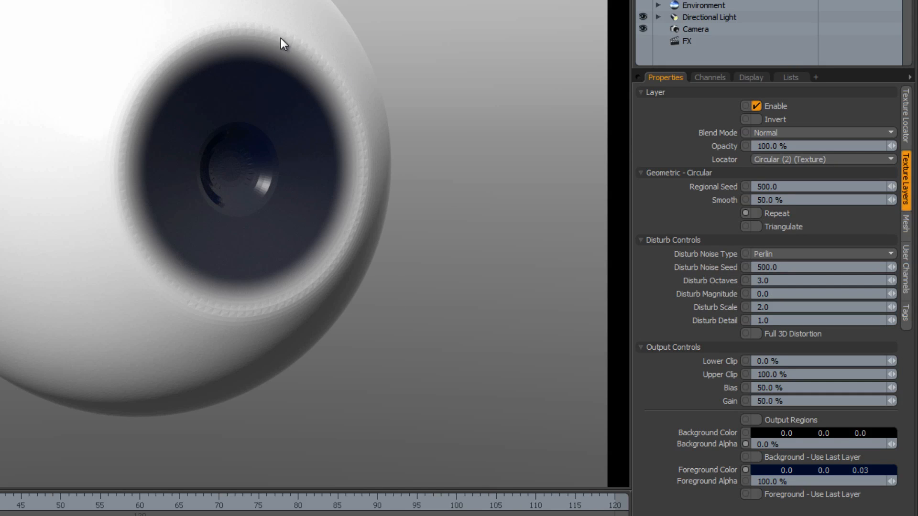
{"action": "left_click", "coordinate": [791, 362]}
{"action": "type", "text": "80"}
{"action": "key", "text": "Return"}
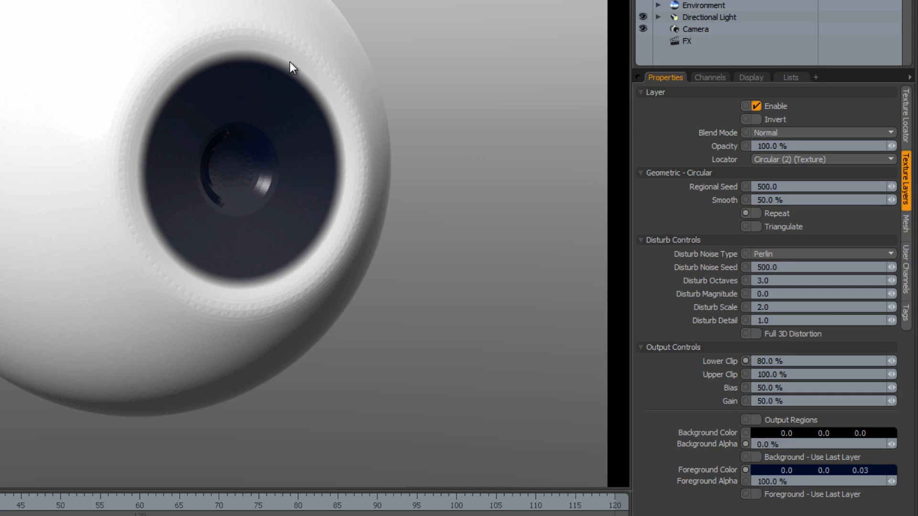
- Try a locator size of 300 mm in X, Y and Z for the darkened diffuse color Circular texture
{"action": "left_click", "coordinate": [906, 117]}
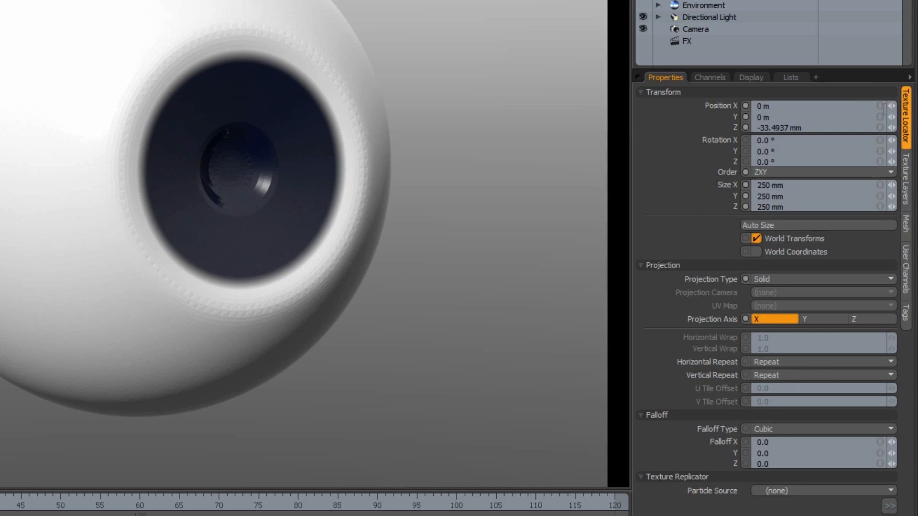
{"action": "left_click", "coordinate": [794, 186]}
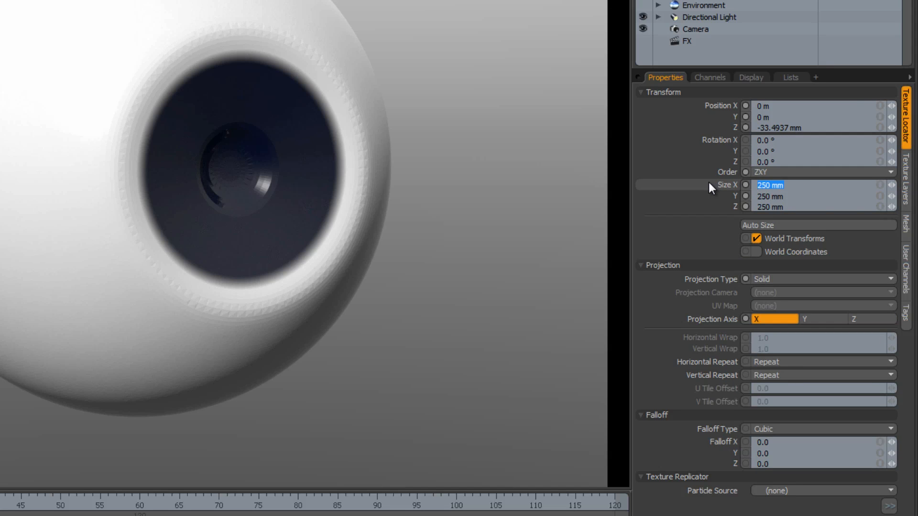
{"action": "type", "text": "300"}
{"action": "key", "text": "Tab"}
{"action": "type", "text": "300"}
{"action": "key", "text": "Tab"}
{"action": "type", "text": ".300"}
{"action": "key", "text": "Tab"}
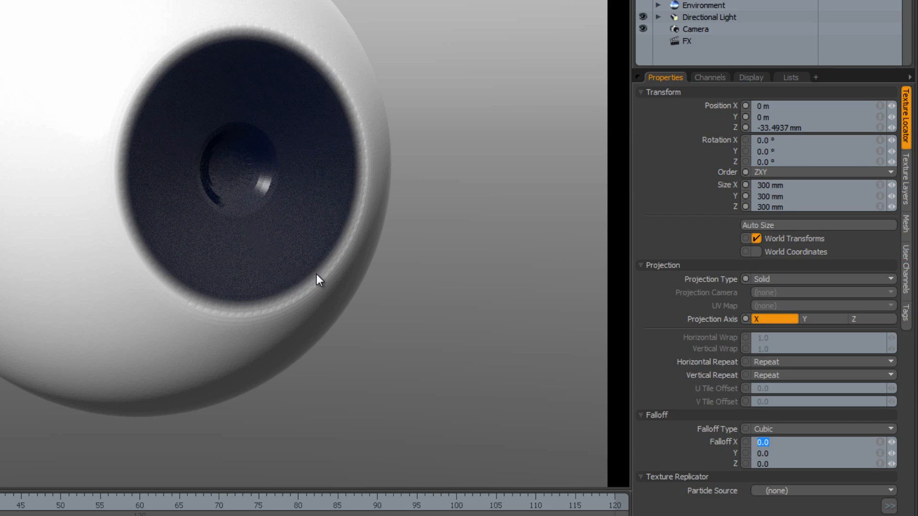
- Try a larger 350 mm locator size in X, Y and Z for the diffuse color Circular texture
{"action": "left_click", "coordinate": [794, 185]}
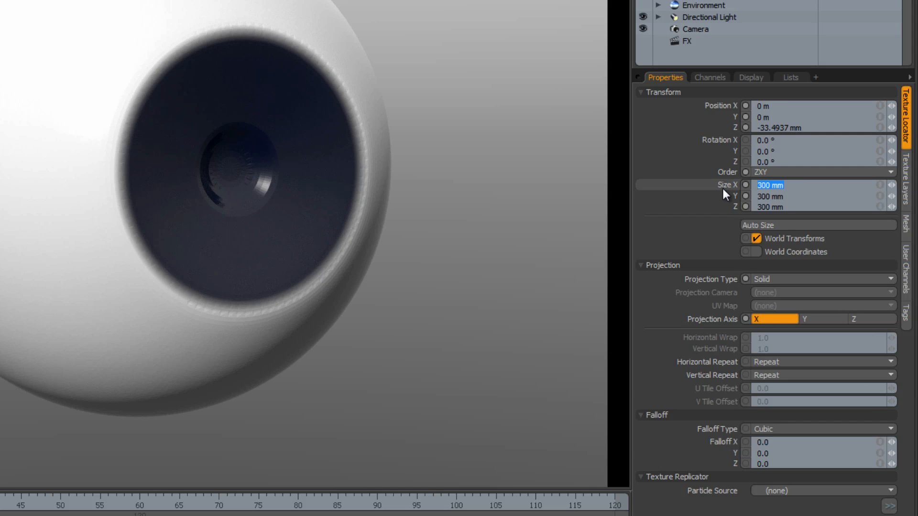
{"action": "type", "text": "350"}
{"action": "key", "text": "Tab"}
{"action": "type", "text": "350"}
{"action": "key", "text": "Tab"}
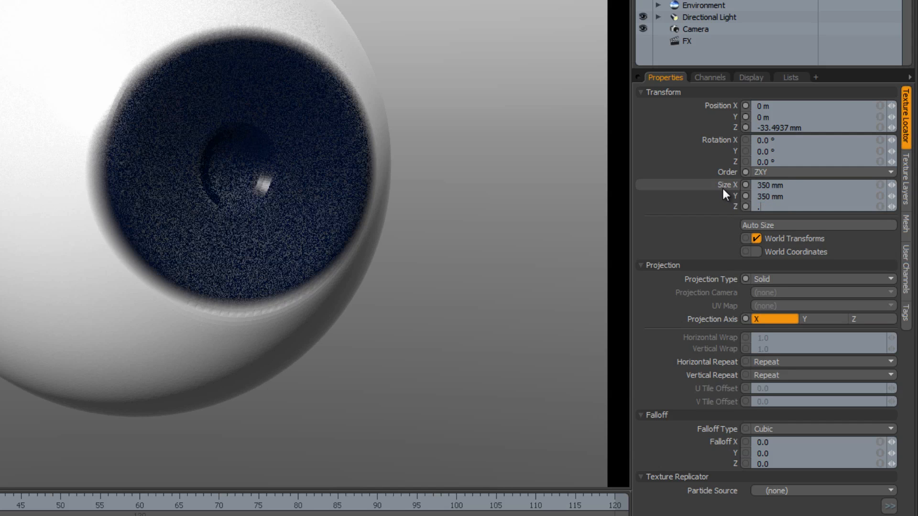
{"action": "type", "text": "350"}
{"action": "key", "text": "Tab"}
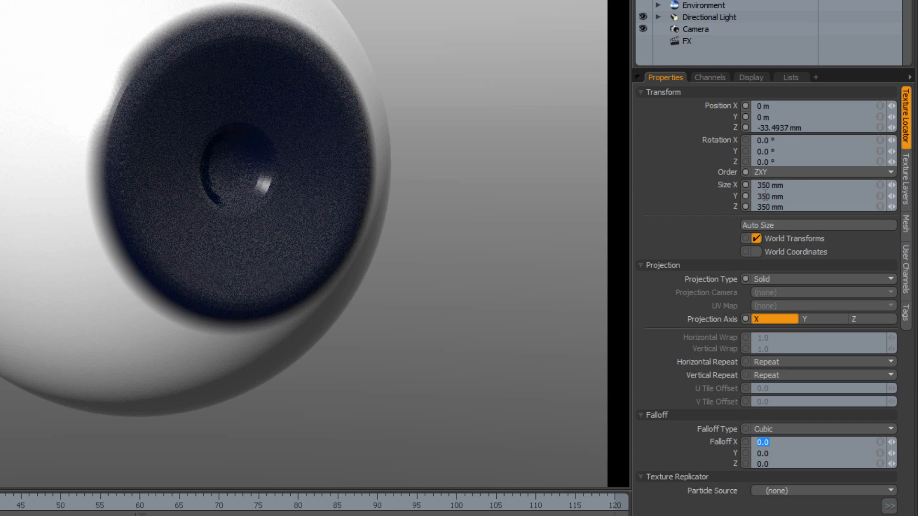
- Set the diffuse color Circular texture's locator size to 330 mm in X, Y and Z
{"action": "left_click_drag", "start_coordinate": [785, 186], "coordinate": [686, 182]}
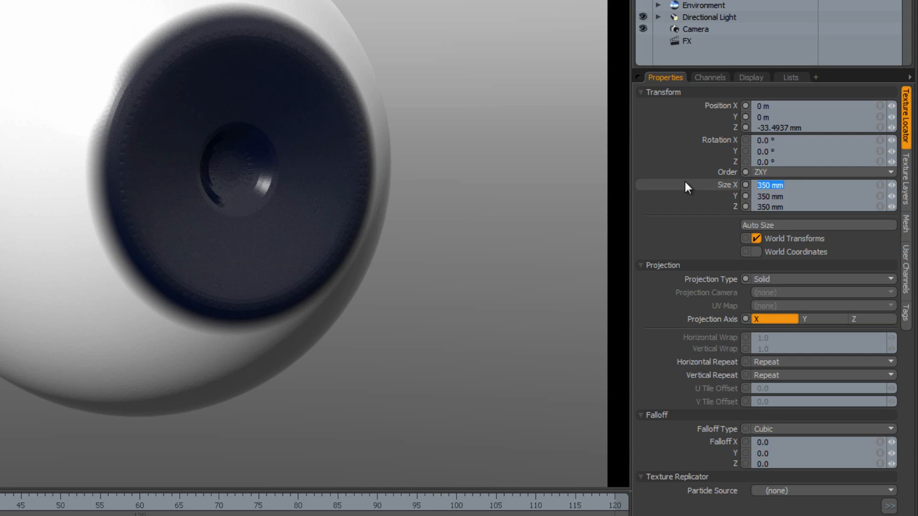
{"action": "type", "text": "330"}
{"action": "key", "text": "Tab"}
{"action": "type", "text": "330"}
{"action": "key", "text": "Tab"}
{"action": "type", "text": ".3"}
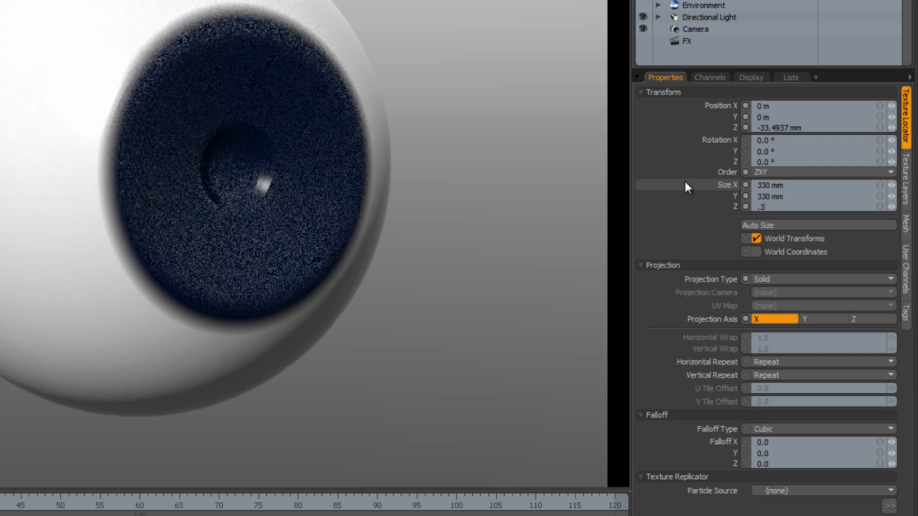
{"action": "type", "text": "0"}
{"action": "key", "text": "Tab"}
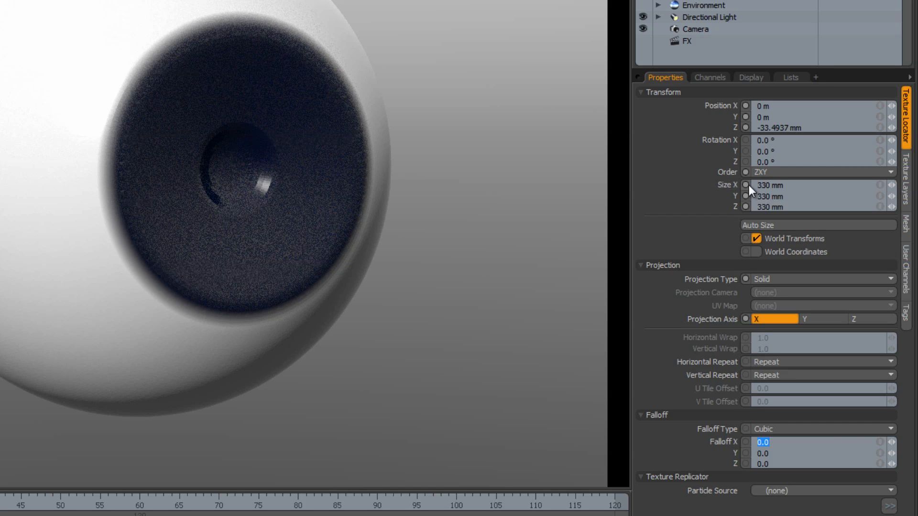
- Darken the blue of the diffuse color Circular texture's Foreground Color slightly and duplicate the texture layer
{"action": "mouse_move", "coordinate": [749, 185]}
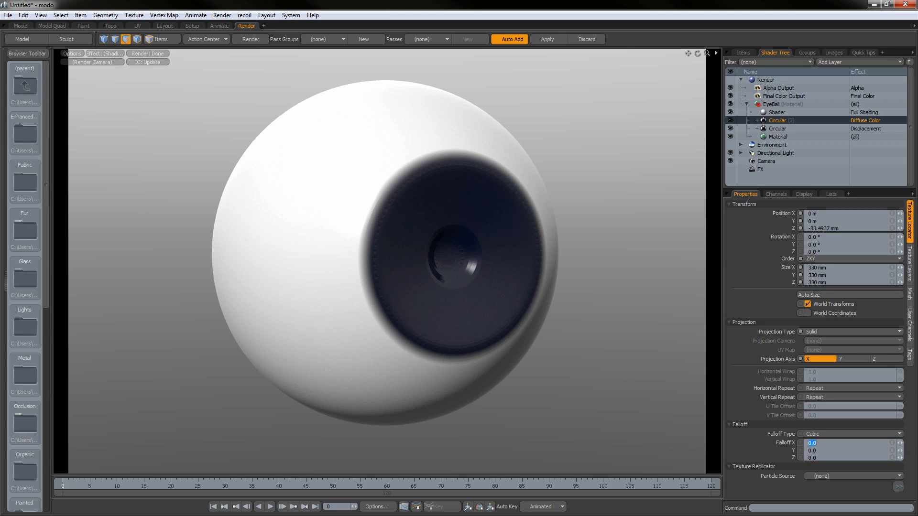
{"action": "left_click", "coordinate": [912, 257]}
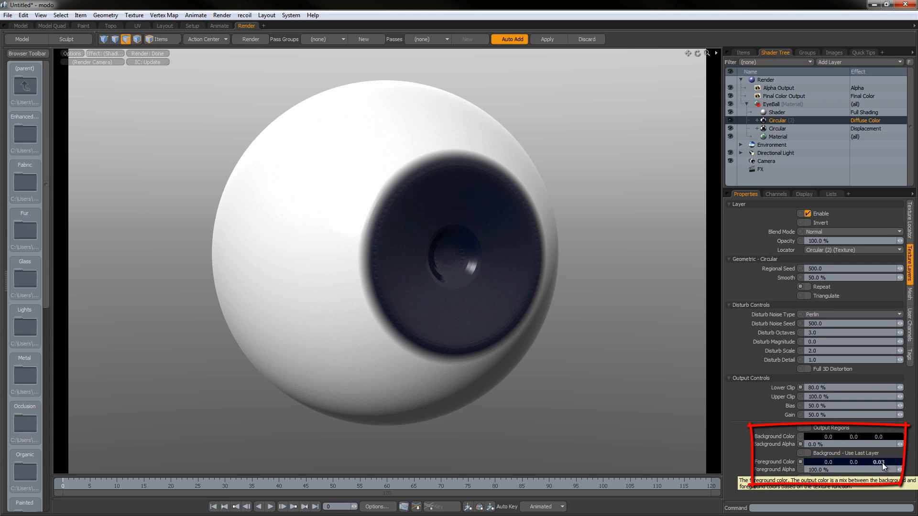
{"action": "left_click_drag", "start_coordinate": [883, 464], "coordinate": [881, 464]}
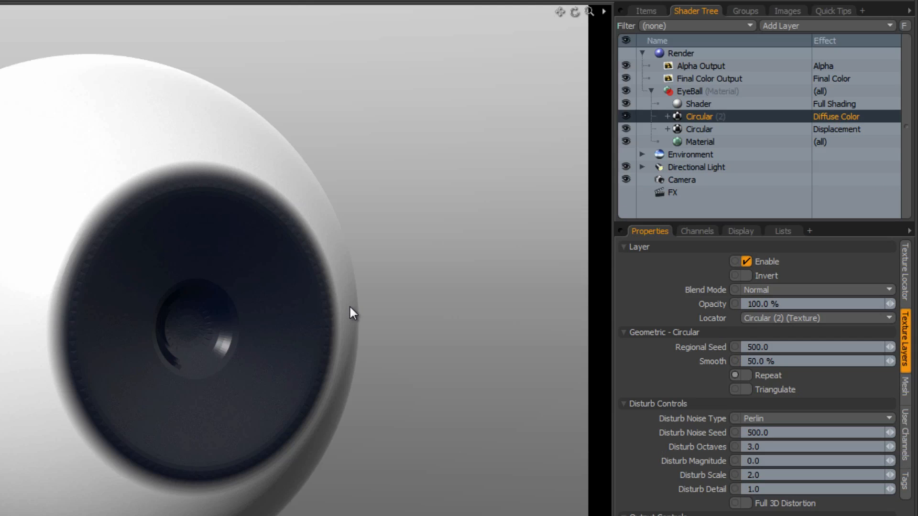
{"action": "right_click", "coordinate": [702, 116]}
{"action": "left_click", "coordinate": [705, 154]}
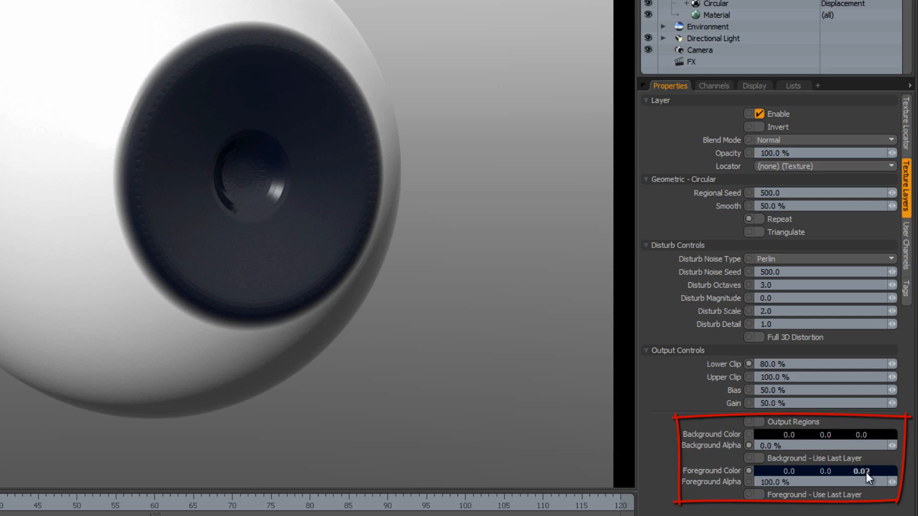
- Set the duplicate Circular texture's Foreground Color to 0.0, 0.0, 0.05 and its locator size to 300 mm in X, Y and Z
{"action": "left_click_drag", "start_coordinate": [867, 473], "coordinate": [870, 473]}
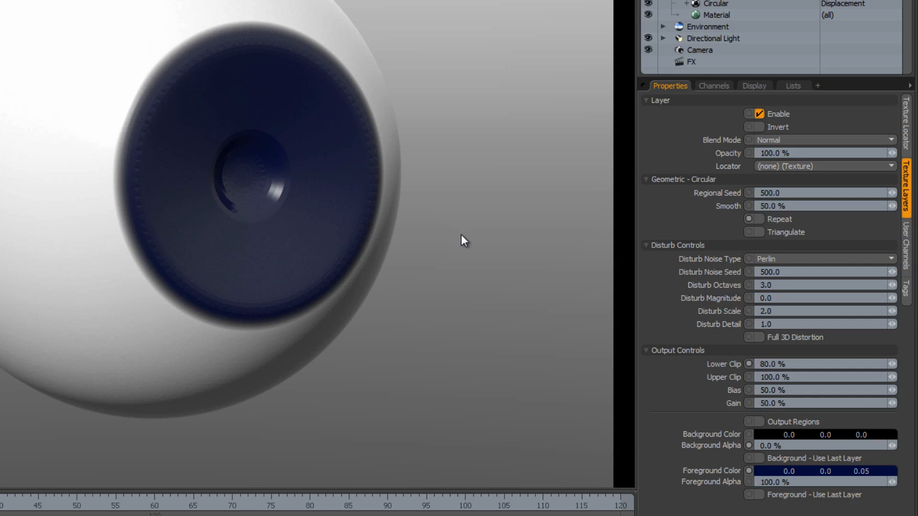
{"action": "left_click", "coordinate": [906, 123]}
{"action": "left_click_drag", "start_coordinate": [713, 202], "coordinate": [899, 197]}
{"action": "left_click_drag", "start_coordinate": [829, 180], "coordinate": [866, 217]}
{"action": "left_click", "coordinate": [798, 191]}
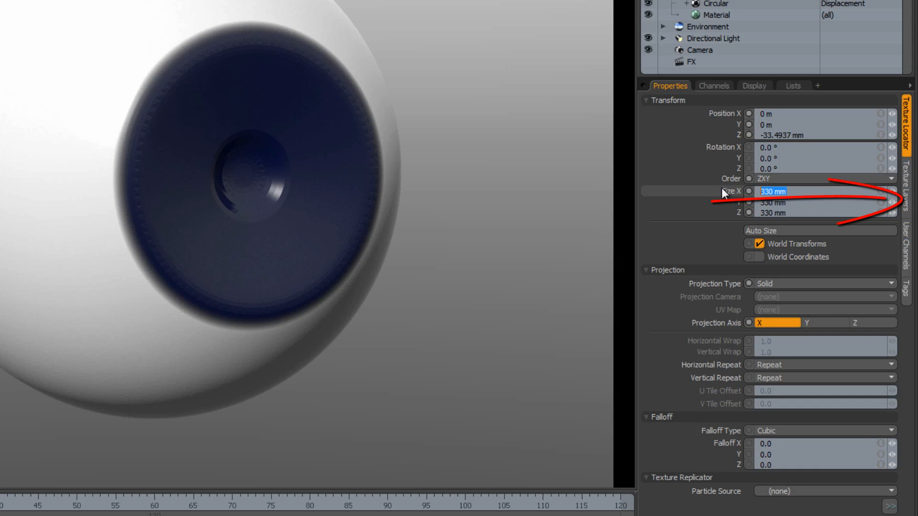
{"action": "type", "text": "300"}
{"action": "key", "text": "Tab"}
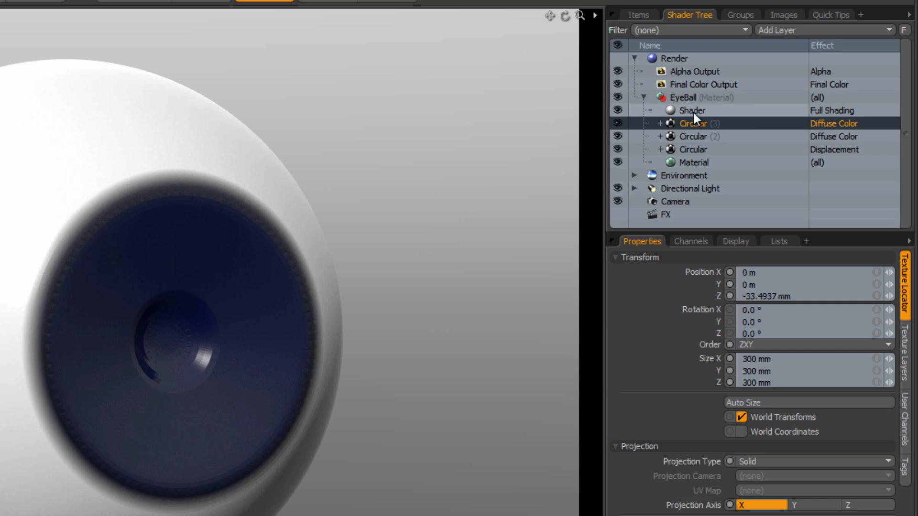
- Set the EyeBall material's Reflection Amount to 0%
{"action": "left_click", "coordinate": [694, 162]}
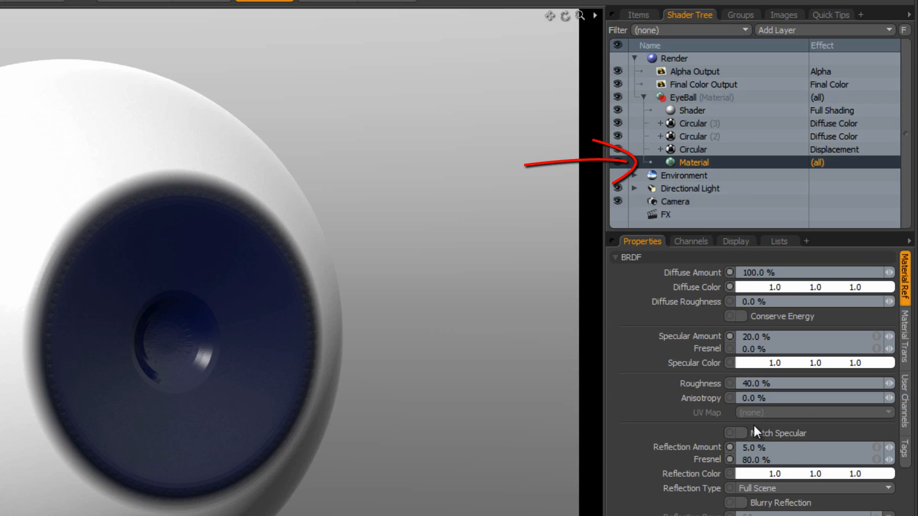
{"action": "type", "text": "0"}
{"action": "key", "text": "Return"}
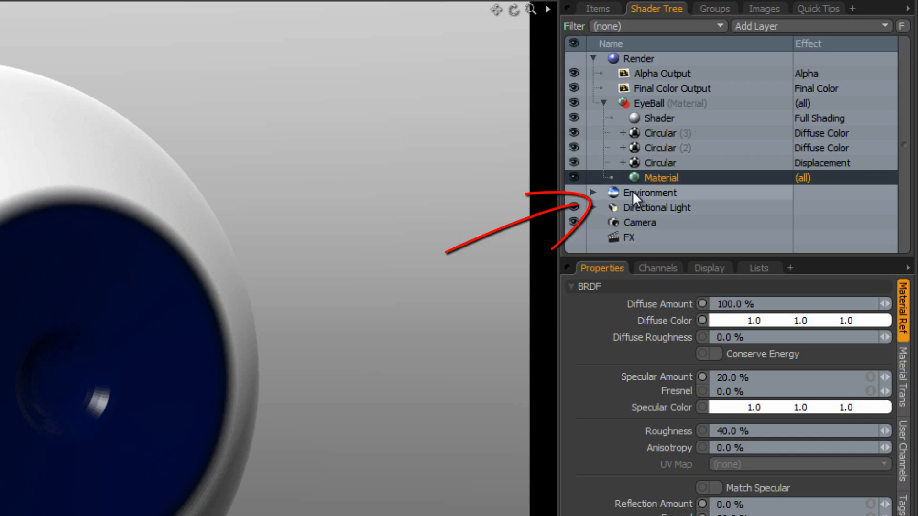
- Change the Environment Material to the Constant type with a black Zenith Color
{"action": "left_click", "coordinate": [632, 191]}
{"action": "left_click", "coordinate": [594, 192]}
{"action": "left_click", "coordinate": [648, 209]}
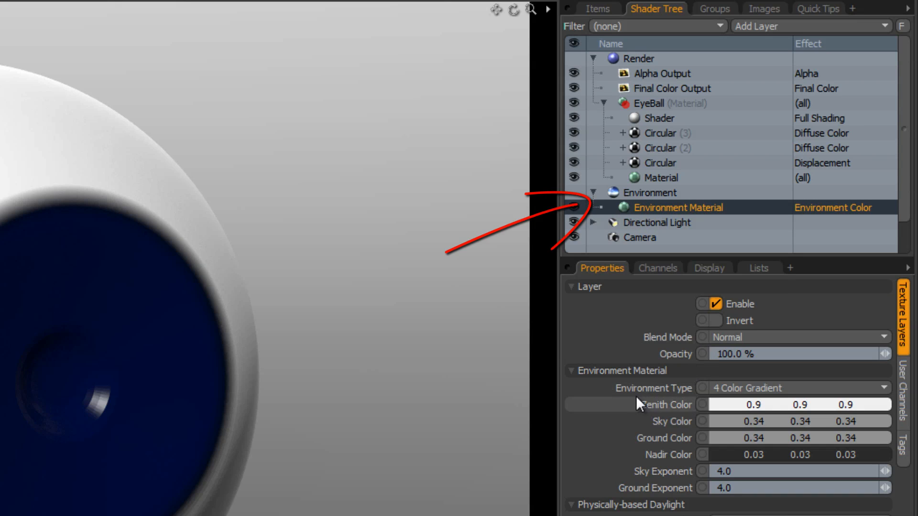
{"action": "left_click", "coordinate": [765, 389]}
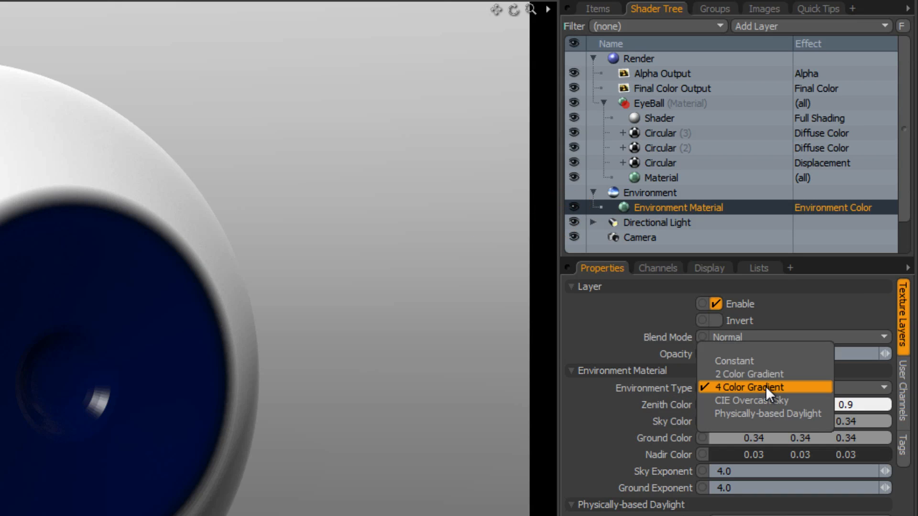
{"action": "left_click", "coordinate": [768, 360]}
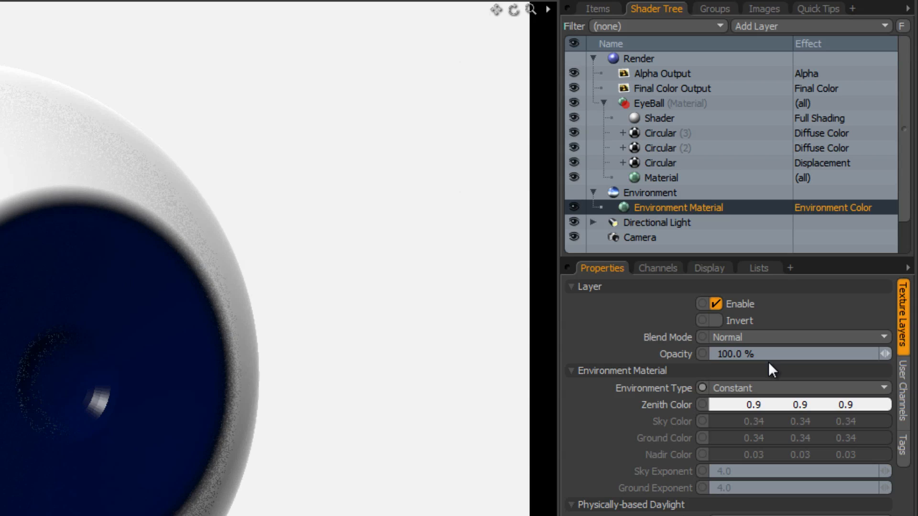
{"action": "left_click", "coordinate": [733, 405]}
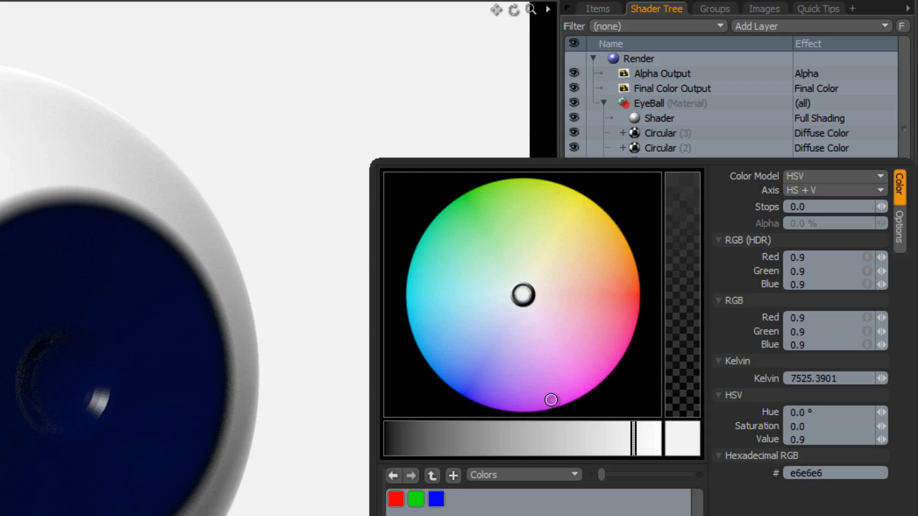
{"action": "left_click_drag", "start_coordinate": [632, 435], "coordinate": [332, 456]}
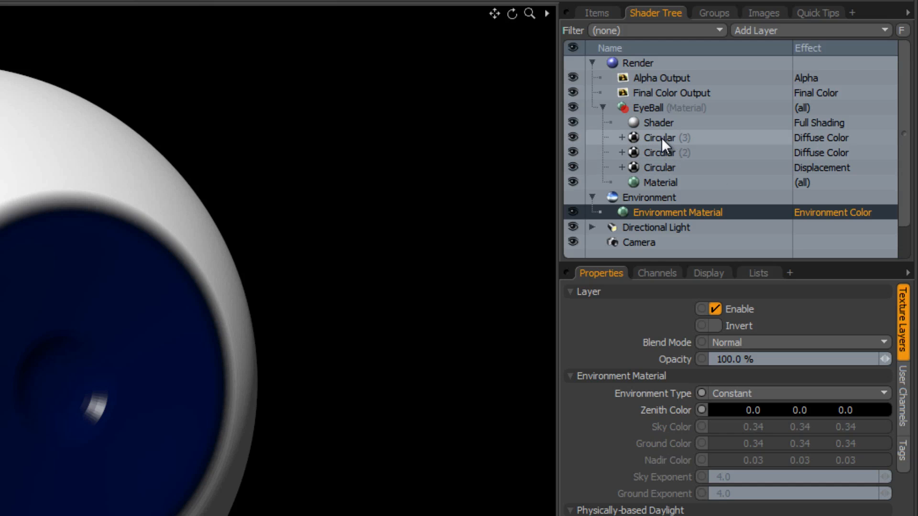
- Select the uppermost Circular texture, switch to the browser's modo help page and examine the Geometric and Other Enhance:modo textures for radial patterns
{"action": "left_click", "coordinate": [661, 138]}
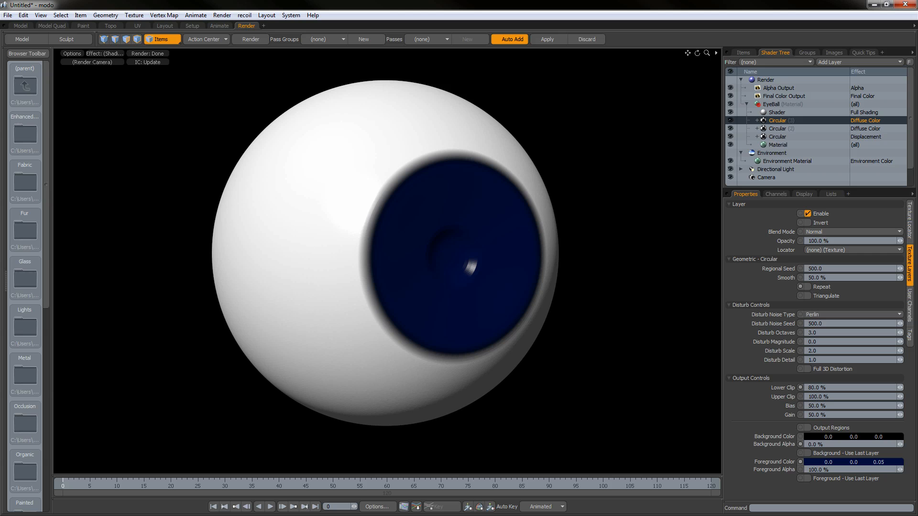
{"action": "key", "text": "alt+Tab"}
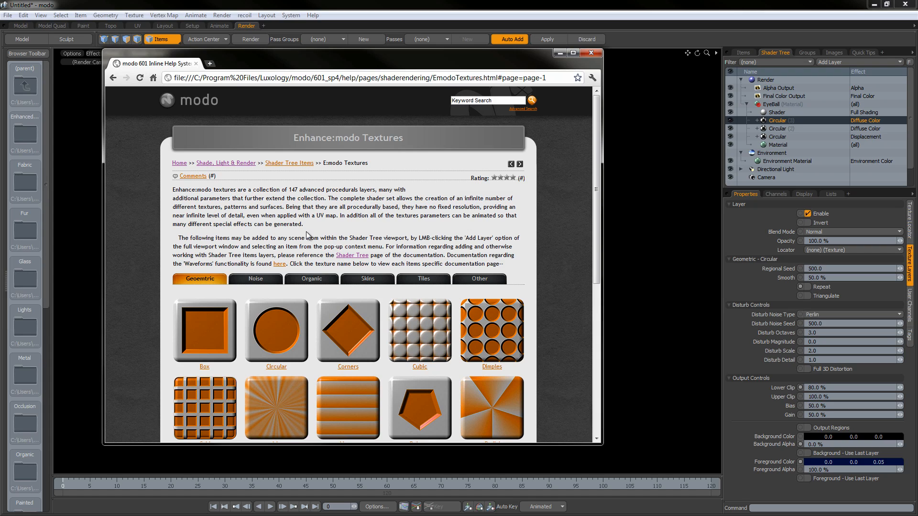
{"action": "scroll", "coordinate": [355, 240], "scroll_direction": "down", "scroll_amount": 1}
{"action": "scroll", "coordinate": [355, 240], "scroll_direction": "down", "scroll_amount": 1}
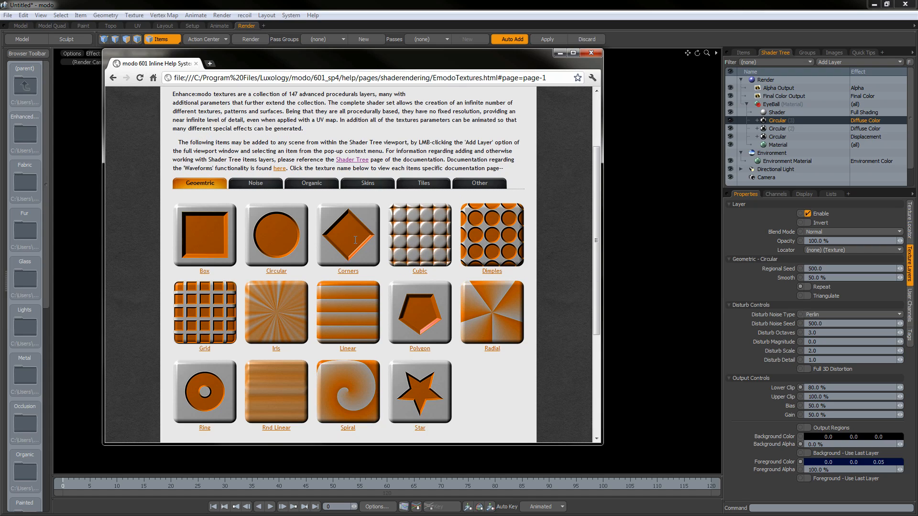
{"action": "scroll", "coordinate": [355, 240], "scroll_direction": "up", "scroll_amount": 3}
{"action": "scroll", "coordinate": [357, 244], "scroll_direction": "down", "scroll_amount": 3}
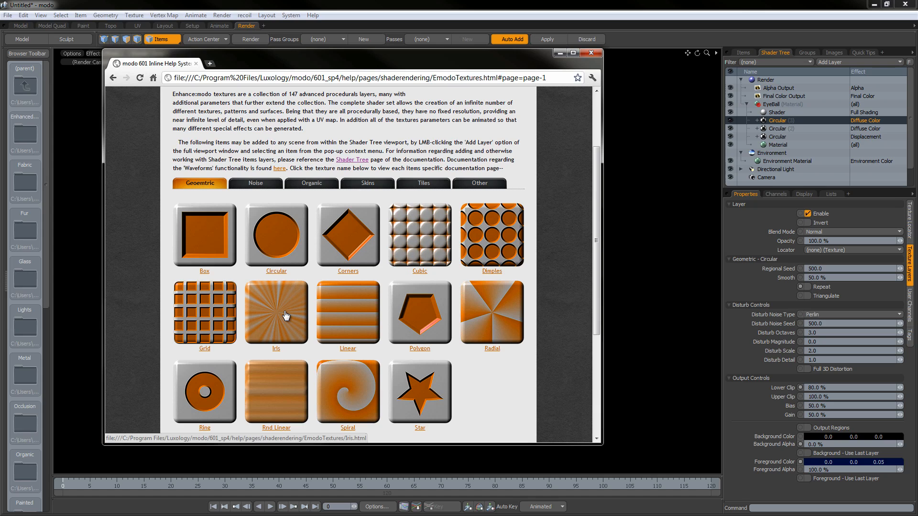
{"action": "left_click", "coordinate": [484, 186]}
{"action": "scroll", "coordinate": [385, 290], "scroll_direction": "down", "scroll_amount": 6}
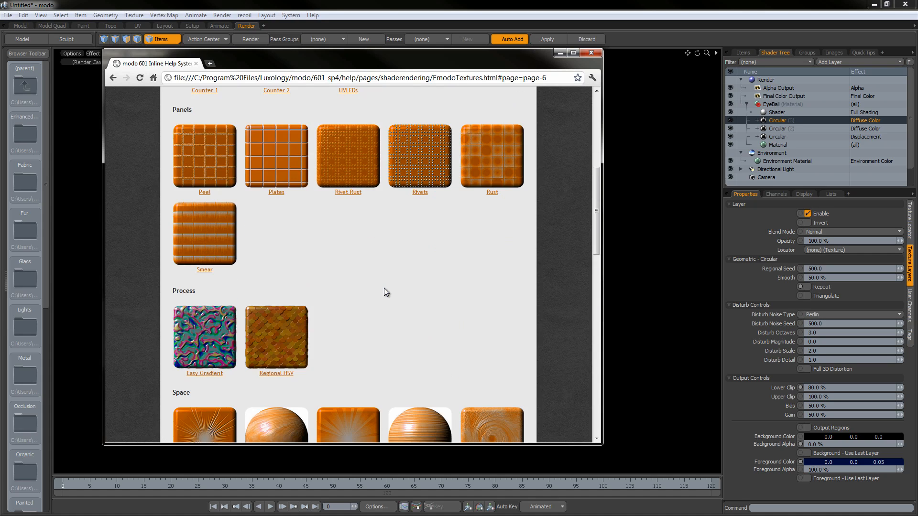
{"action": "scroll", "coordinate": [384, 288], "scroll_direction": "down", "scroll_amount": 1}
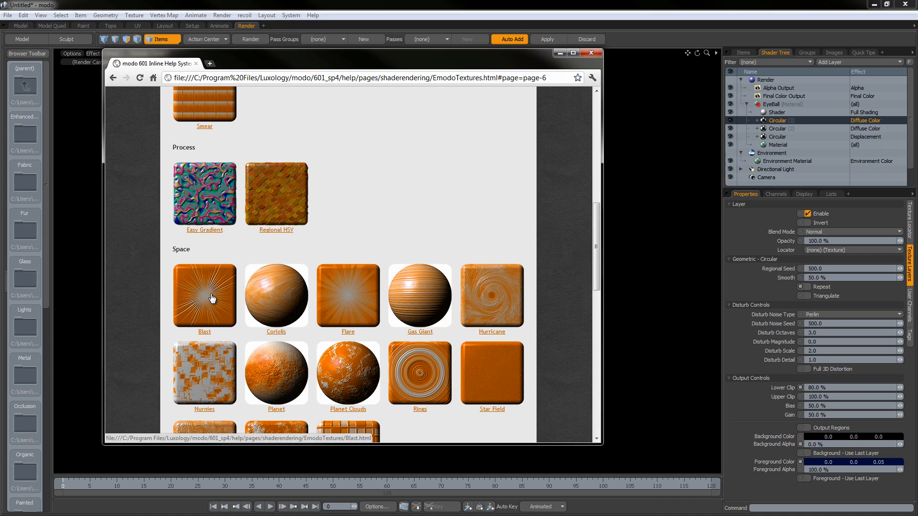
{"action": "scroll", "coordinate": [218, 300], "scroll_direction": "up", "scroll_amount": 2}
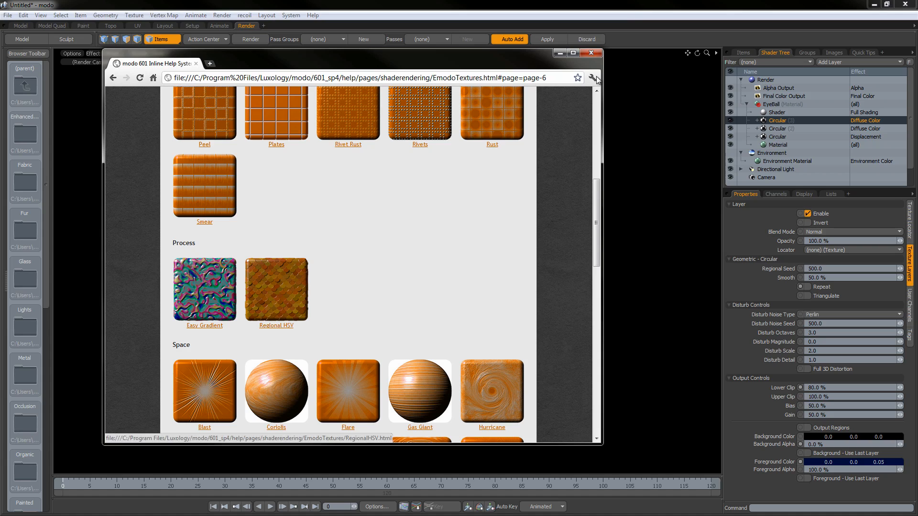
- Return to modo, add an Enhance:modo Space Blast texture above the uppermost Circular texture, and set its Background Alpha to 0%
{"action": "left_click", "coordinate": [630, 11]}
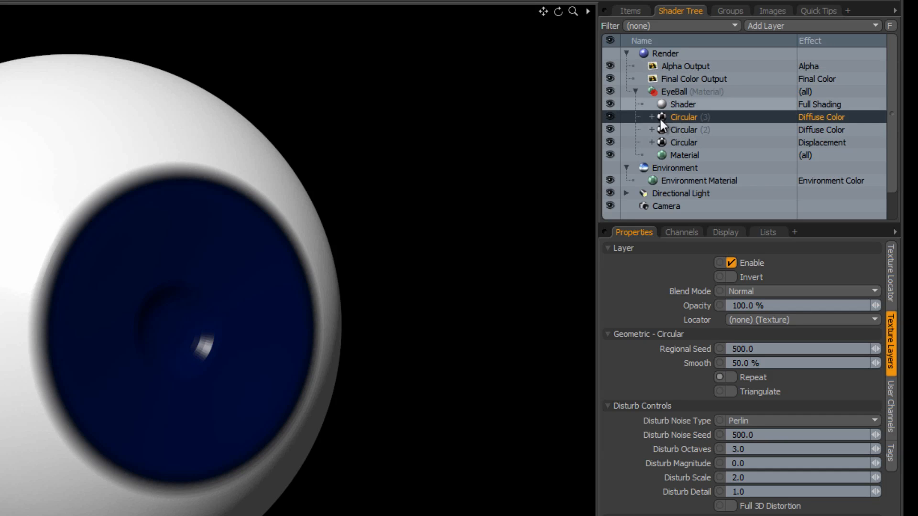
{"action": "left_click", "coordinate": [815, 26]}
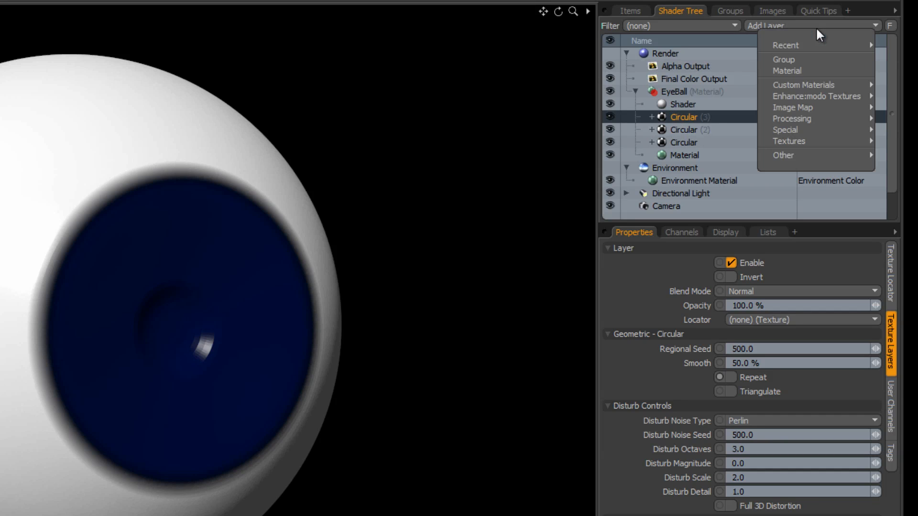
{"action": "mouse_move", "coordinate": [820, 95]}
{"action": "mouse_move", "coordinate": [733, 176]}
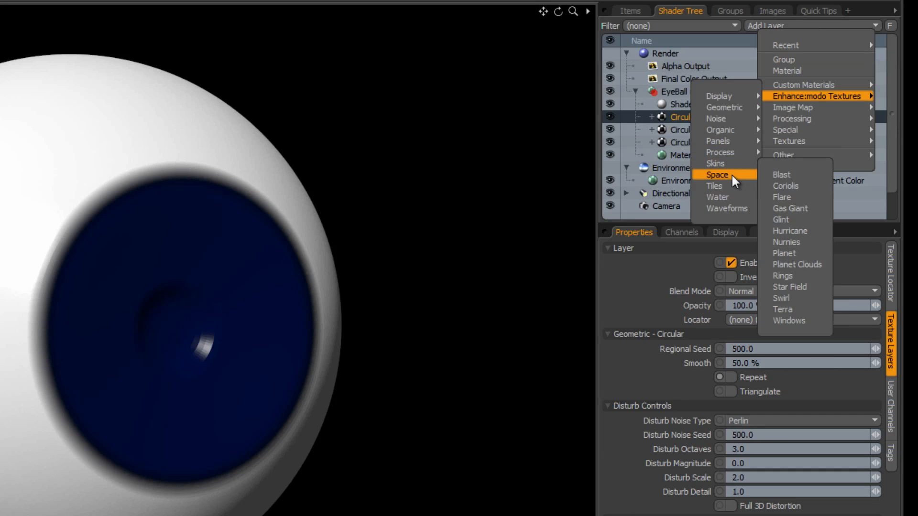
{"action": "left_click", "coordinate": [784, 175]}
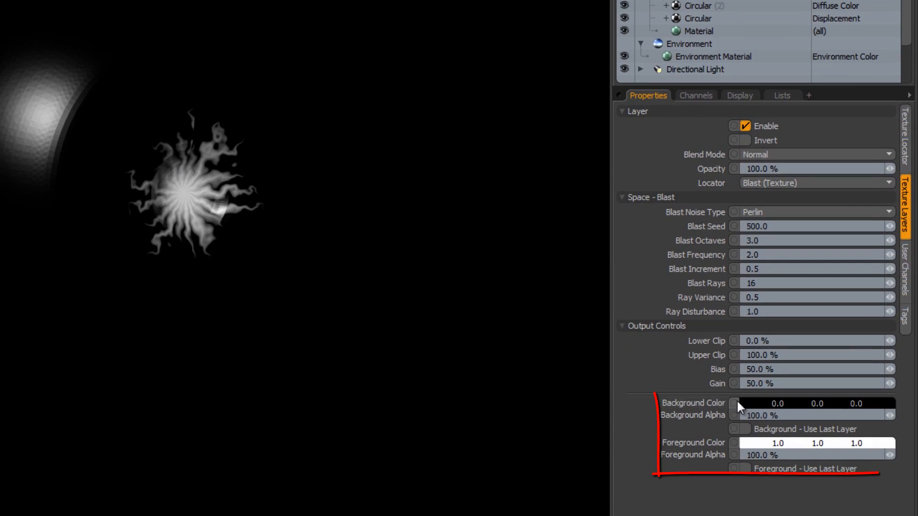
{"action": "left_click_drag", "start_coordinate": [786, 416], "coordinate": [730, 416]}
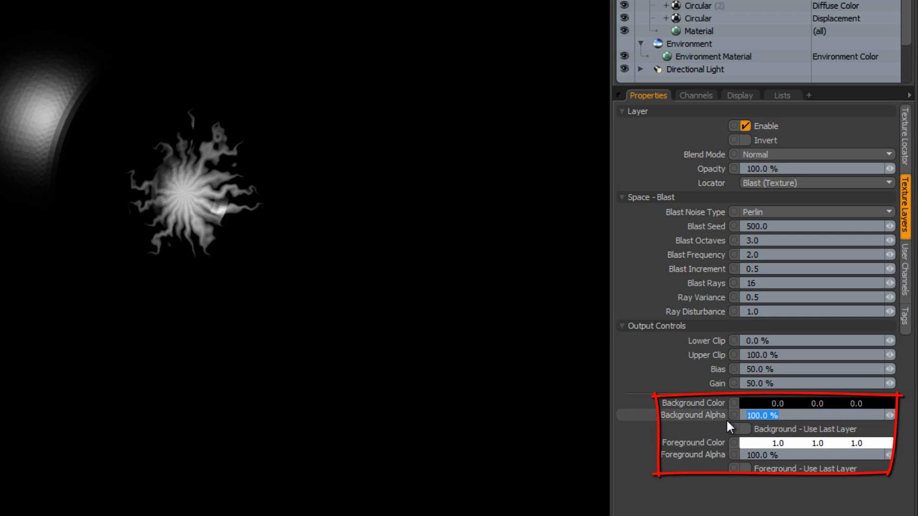
{"action": "type", "text": "0"}
{"action": "key", "text": "Return"}
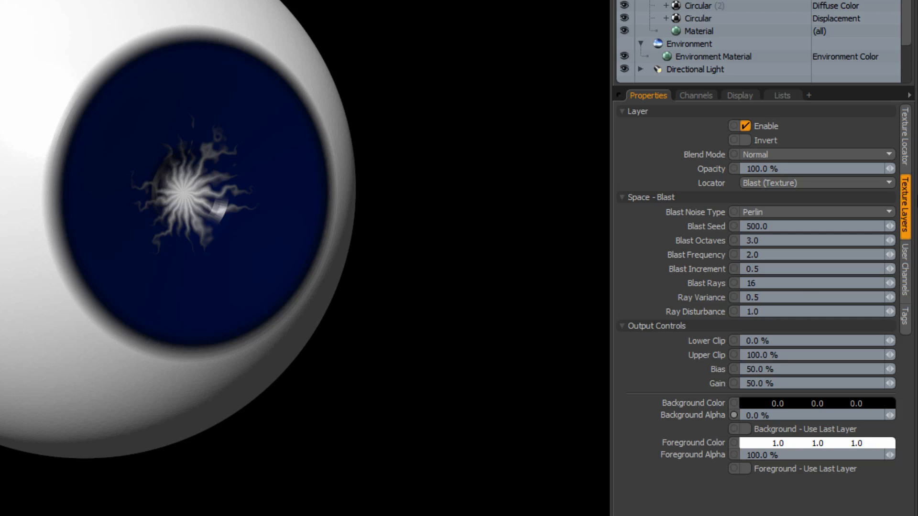
- Set the Blast texture's locator size to 300 mm in X, Y and Z
{"action": "left_click", "coordinate": [906, 133]}
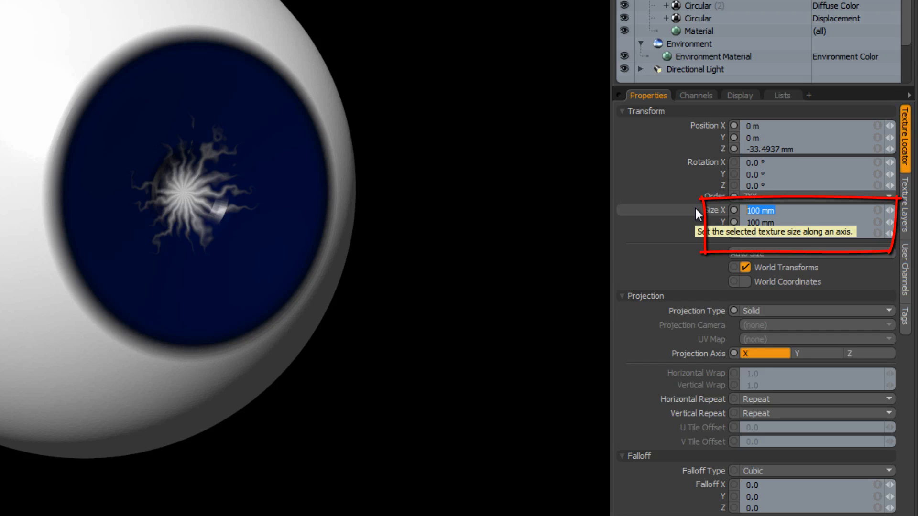
{"action": "type", "text": "300"}
{"action": "key", "text": "Tab"}
{"action": "type", "text": "."}
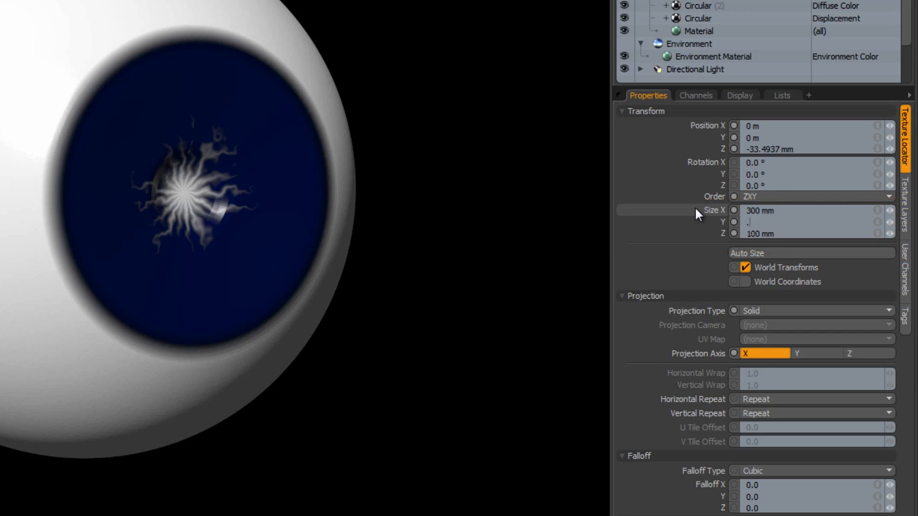
{"action": "type", "text": "493"}
{"action": "key", "text": "Tab"}
{"action": "type", "text": ".3"}
{"action": "key", "text": "Tab"}
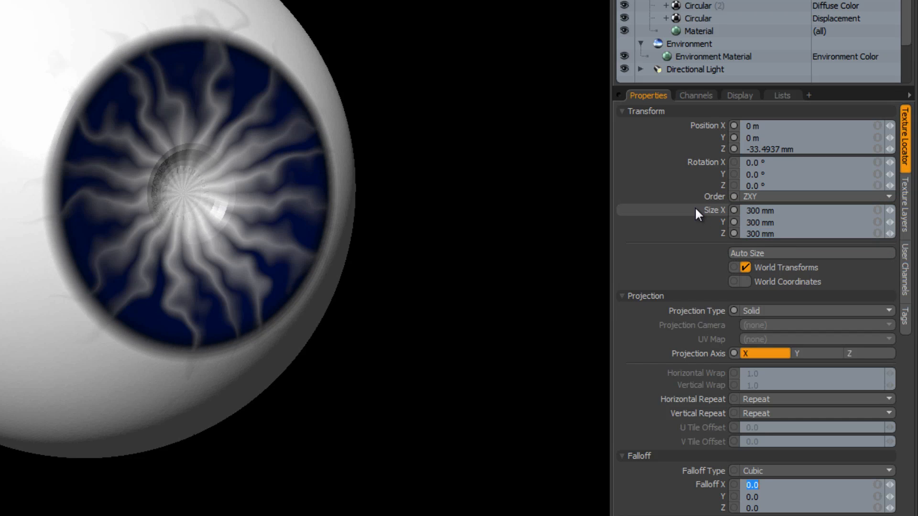
- Set the Blast texture's locator size to 350 mm in X, Y and Z
{"action": "left_click", "coordinate": [725, 213]}
{"action": "type", "text": "350"}
{"action": "key", "text": "Tab"}
{"action": "type", "text": "350"}
{"action": "key", "text": "Tab"}
{"action": "type", "text": "350"}
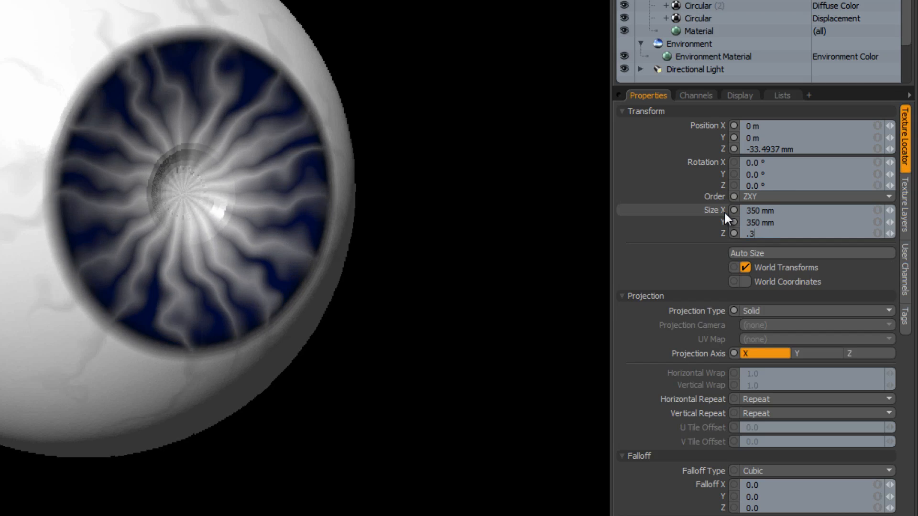
{"action": "key", "text": "Tab"}
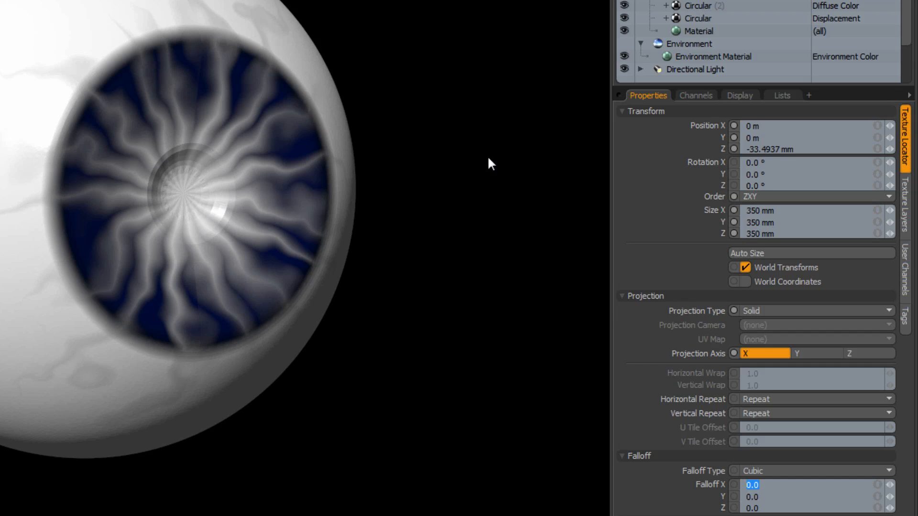
- Set the Blast texture's Foreground Color to 0.24, 0.65, 1.0
{"action": "left_click", "coordinate": [908, 218]}
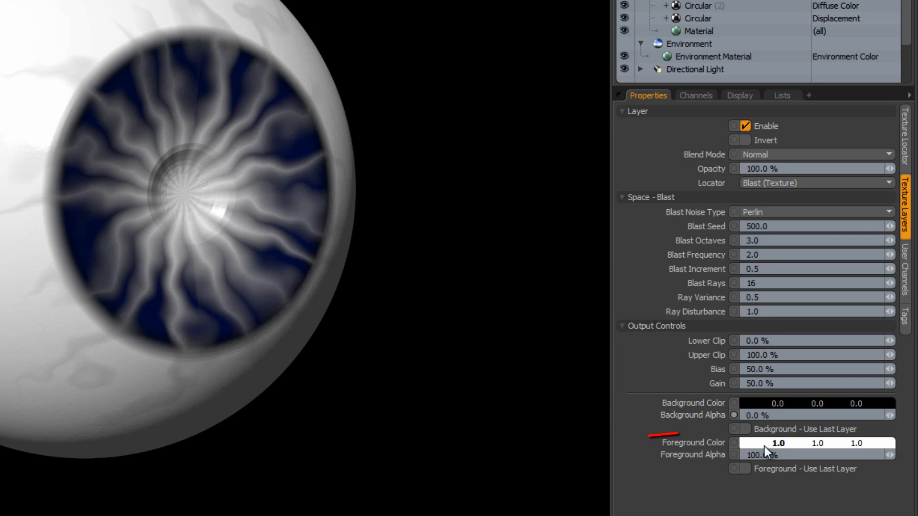
{"action": "left_click_drag", "start_coordinate": [783, 443], "coordinate": [746, 443]}
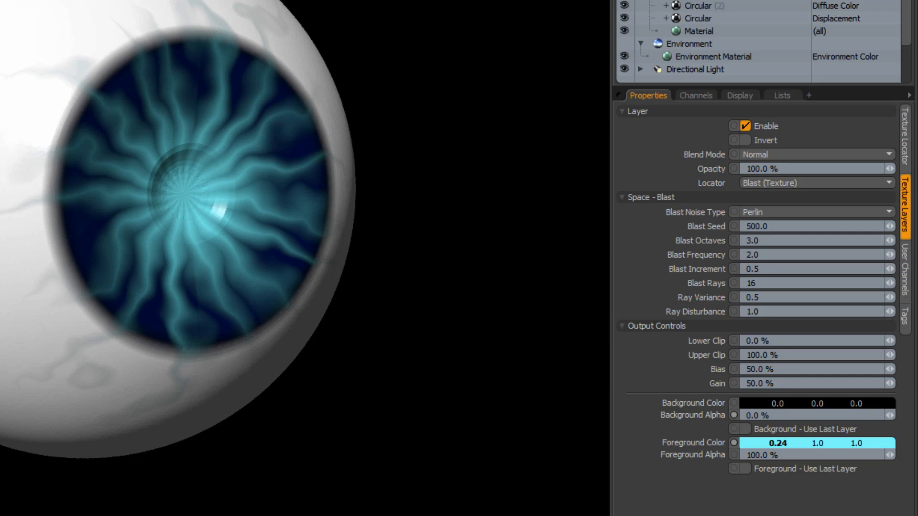
{"action": "left_click_drag", "start_coordinate": [817, 442], "coordinate": [800, 443]}
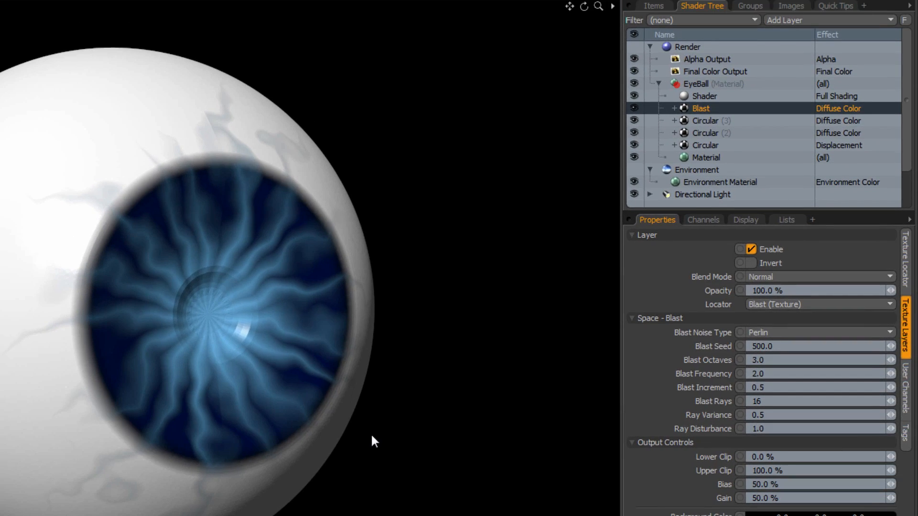
- Create an instance of the Circular texture directly beneath Blast and change the instance's effect to Layer Mask
{"action": "left_click", "coordinate": [710, 123]}
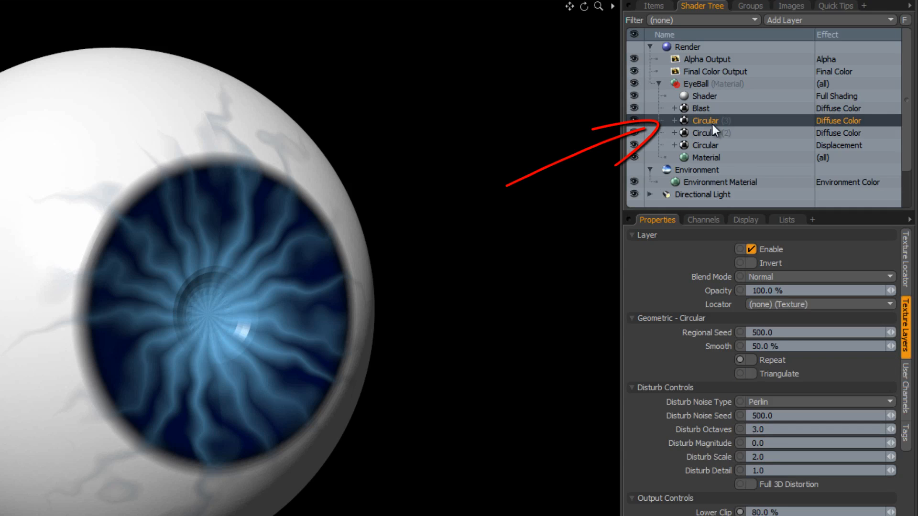
{"action": "left_click", "coordinate": [633, 119]}
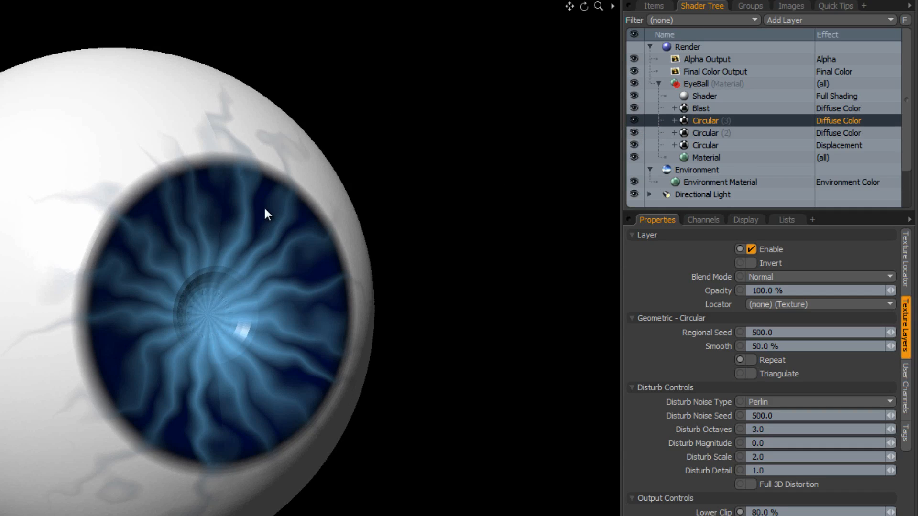
{"action": "right_click", "coordinate": [712, 121]}
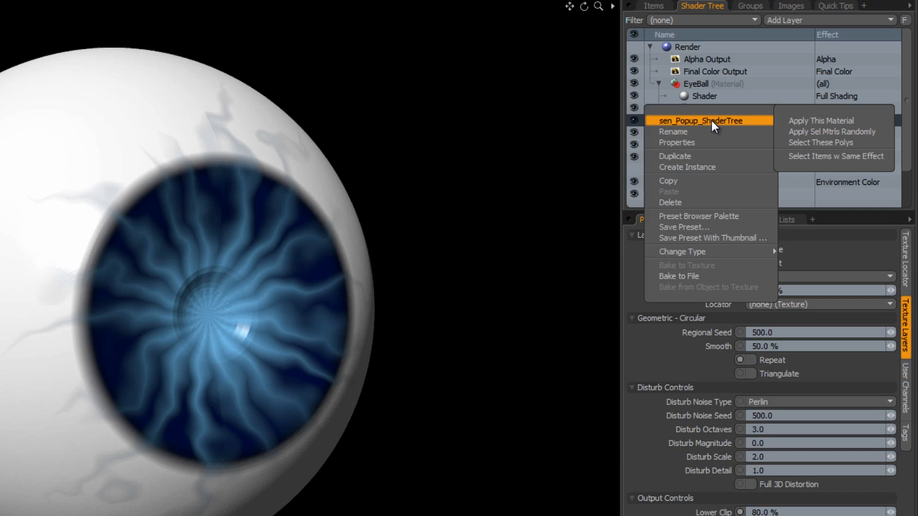
{"action": "left_click", "coordinate": [710, 168]}
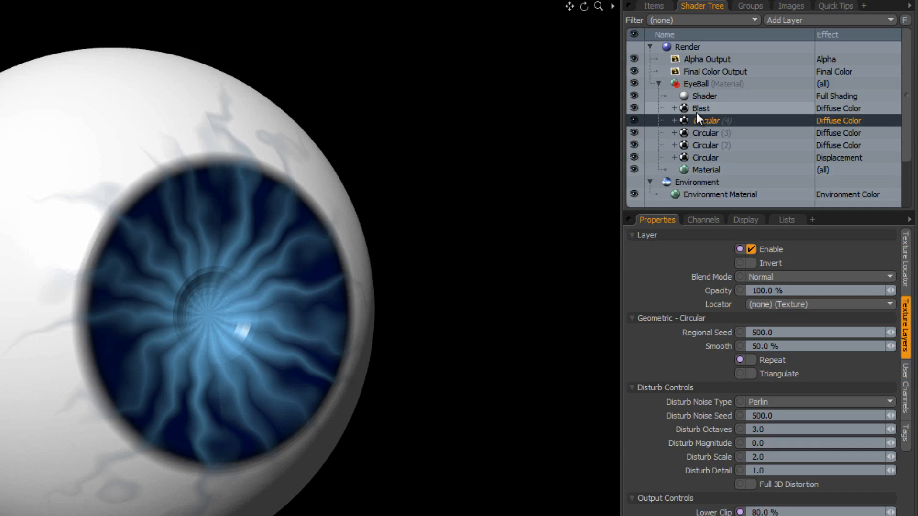
{"action": "left_click", "coordinate": [839, 120]}
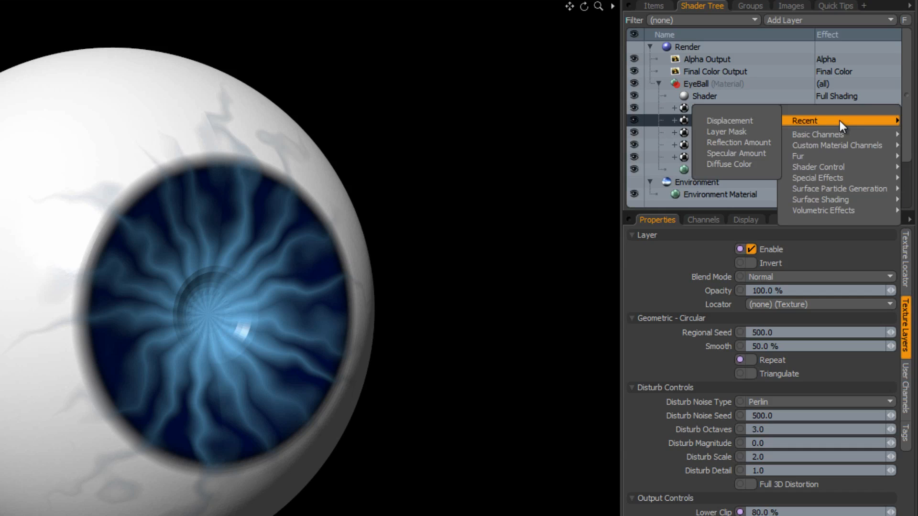
{"action": "mouse_move", "coordinate": [841, 167]}
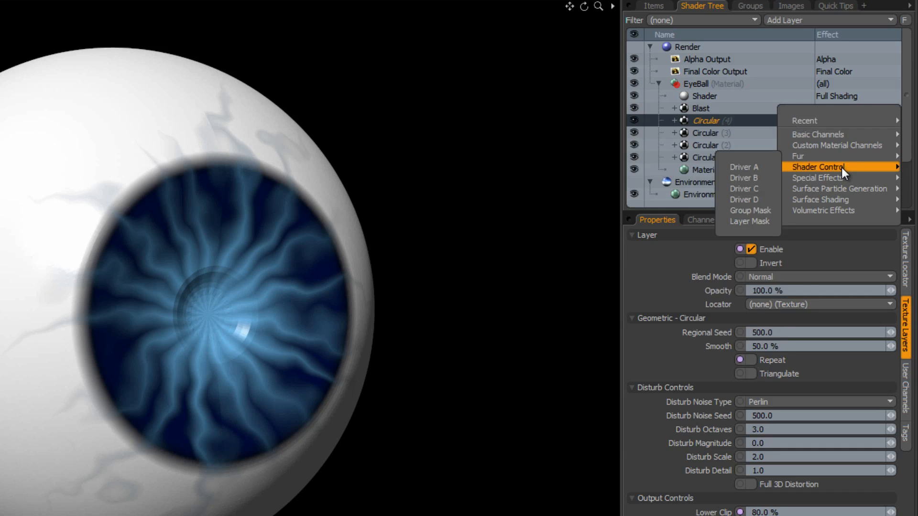
{"action": "left_click", "coordinate": [761, 221]}
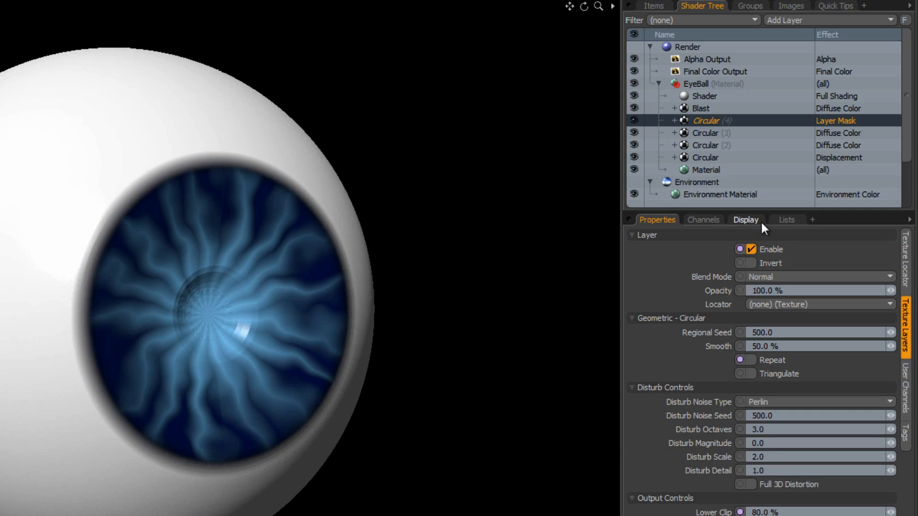
- Duplicate the Blast texture together with its Circular layer mask, and place the duplicated mask directly beneath the duplicated Blast
{"action": "left_click", "coordinate": [699, 108]}
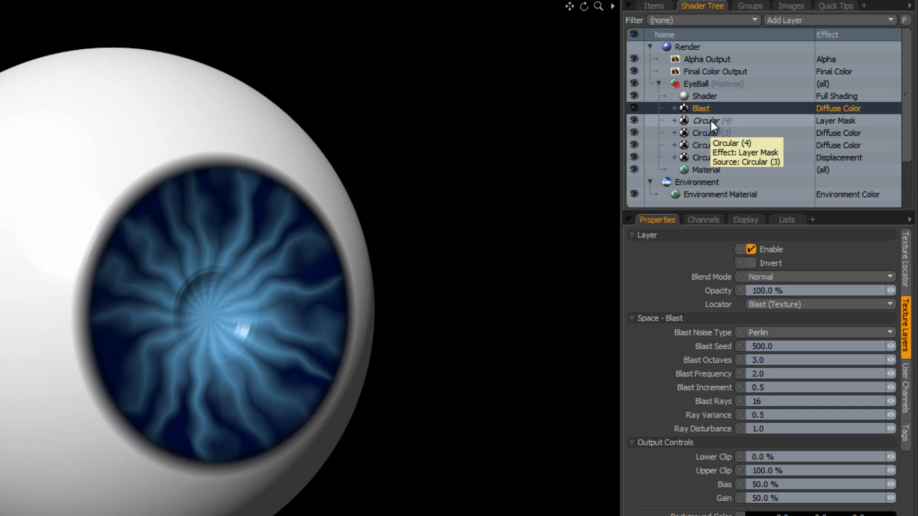
{"action": "left_click", "coordinate": [710, 134]}
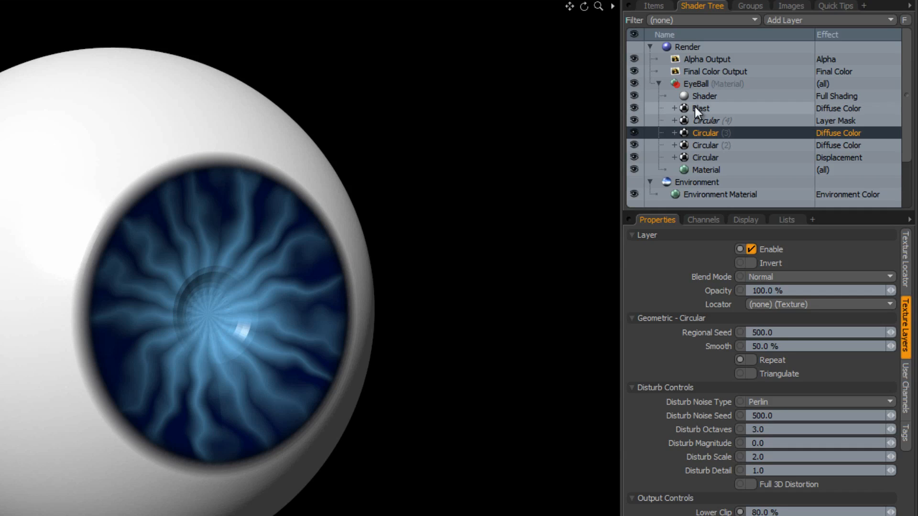
{"action": "left_click", "coordinate": [702, 121]}
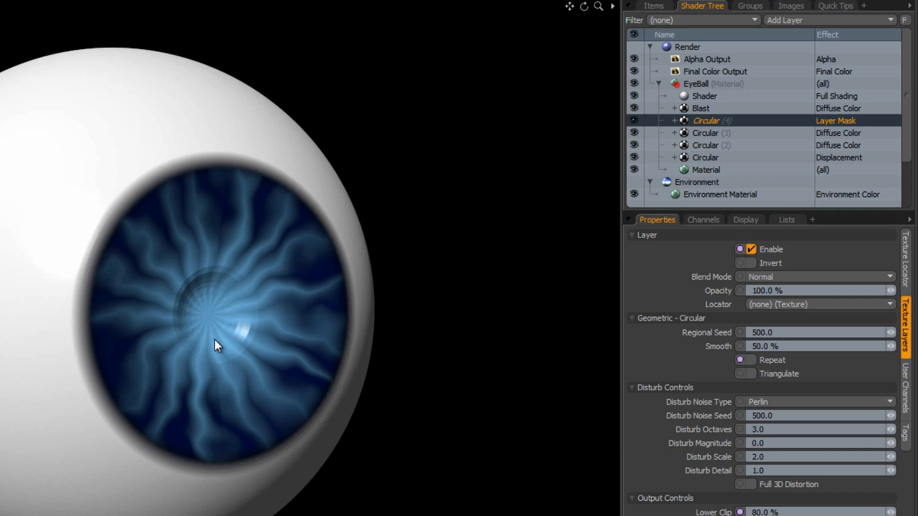
{"action": "left_click", "coordinate": [703, 110], "text": "shift"}
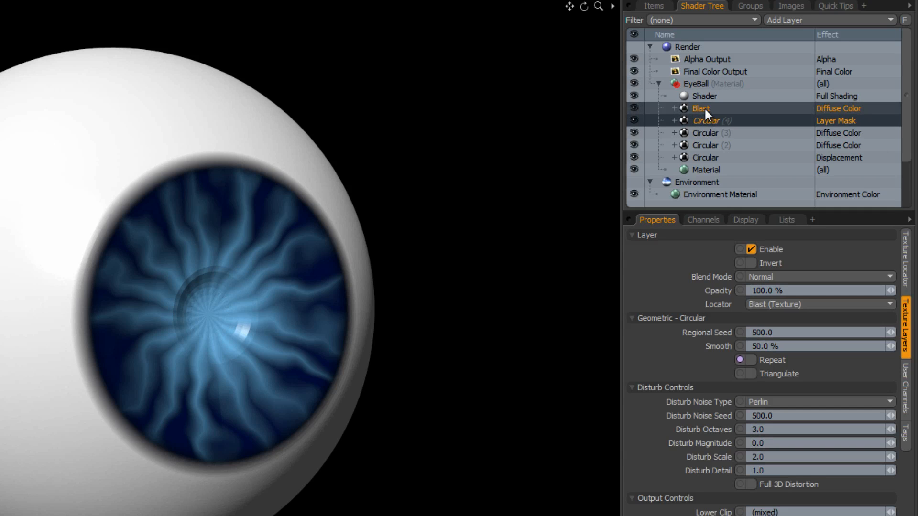
{"action": "right_click", "coordinate": [704, 109]}
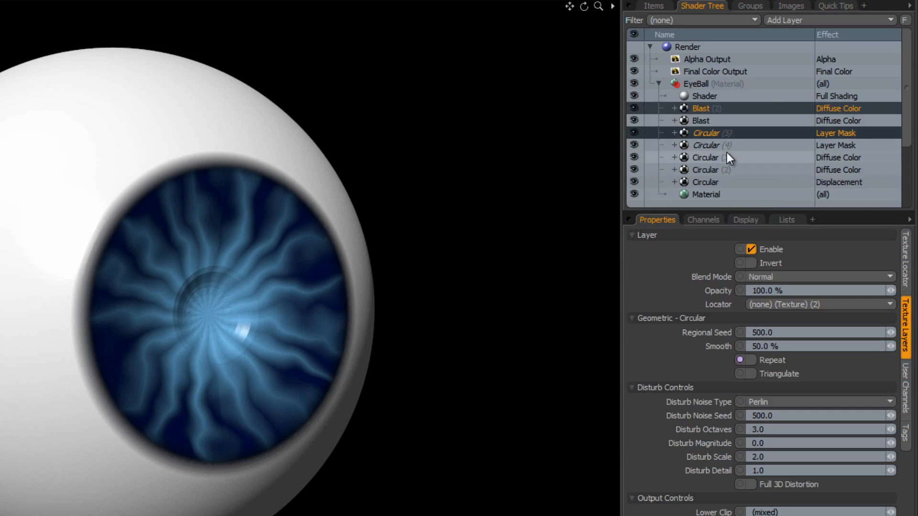
{"action": "mouse_move", "coordinate": [710, 133]}
{"action": "left_mouse_down"}
{"action": "mouse_move", "coordinate": [707, 110]}
{"action": "mouse_move", "coordinate": [704, 125]}
{"action": "left_mouse_up"}
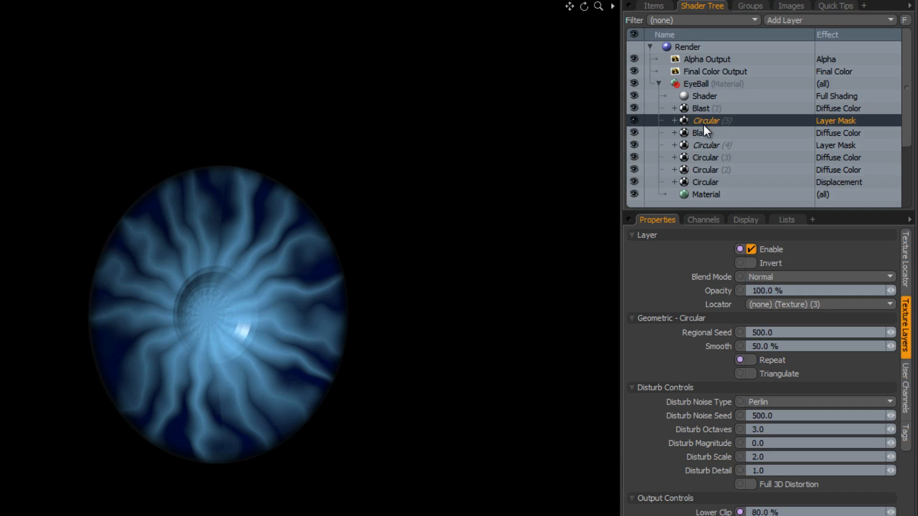
- Set the uppermost Blast texture's Blast Rays to 24 and its Foreground Color to 0.1, 0.37, 1.0
{"action": "left_click", "coordinate": [705, 146]}
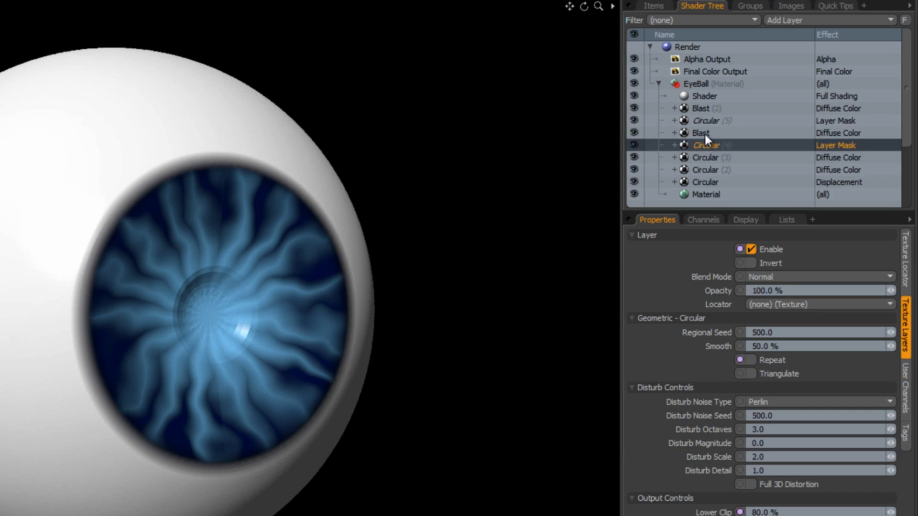
{"action": "left_click", "coordinate": [704, 134]}
{"action": "left_click", "coordinate": [709, 118]}
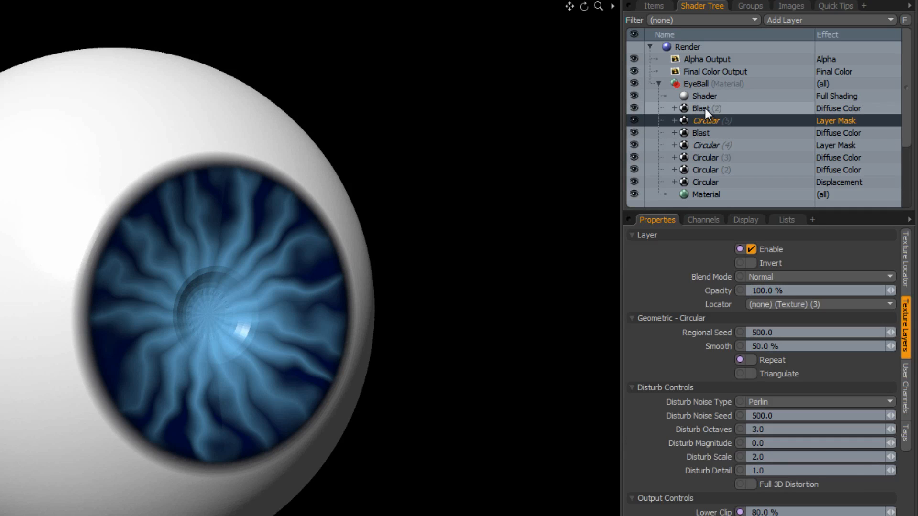
{"action": "left_click", "coordinate": [702, 107]}
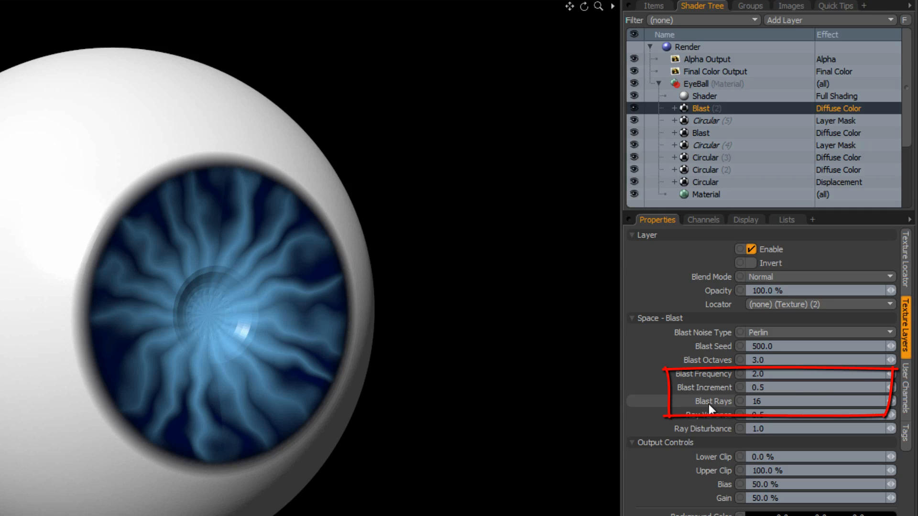
{"action": "left_click", "coordinate": [740, 403]}
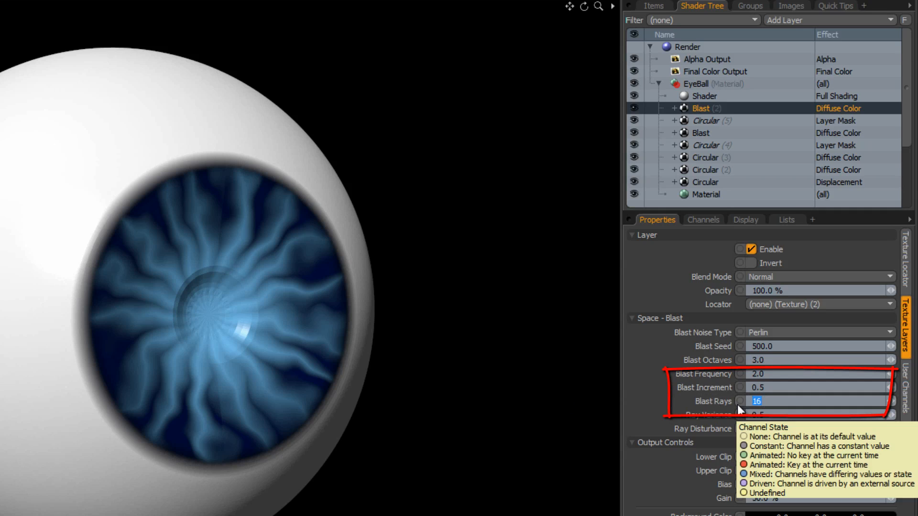
{"action": "type", "text": "24"}
{"action": "key", "text": "Return"}
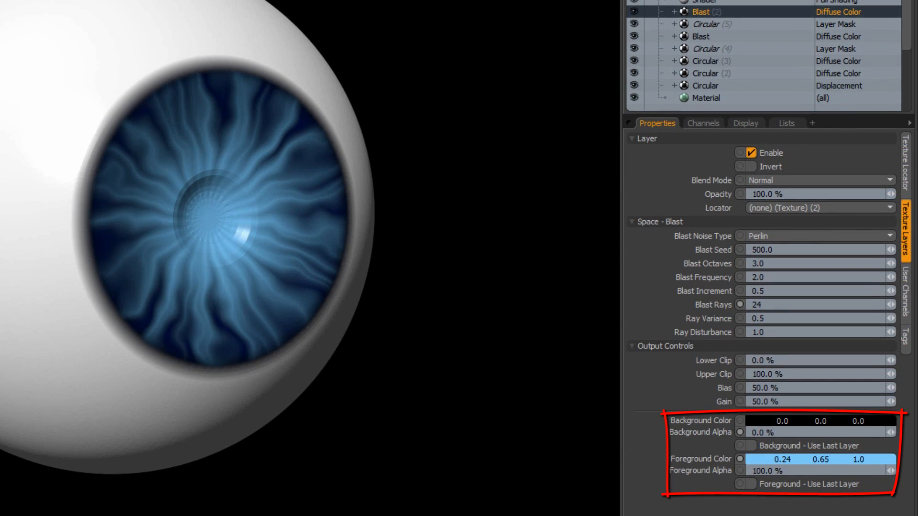
{"action": "left_click_drag", "start_coordinate": [783, 460], "coordinate": [773, 459]}
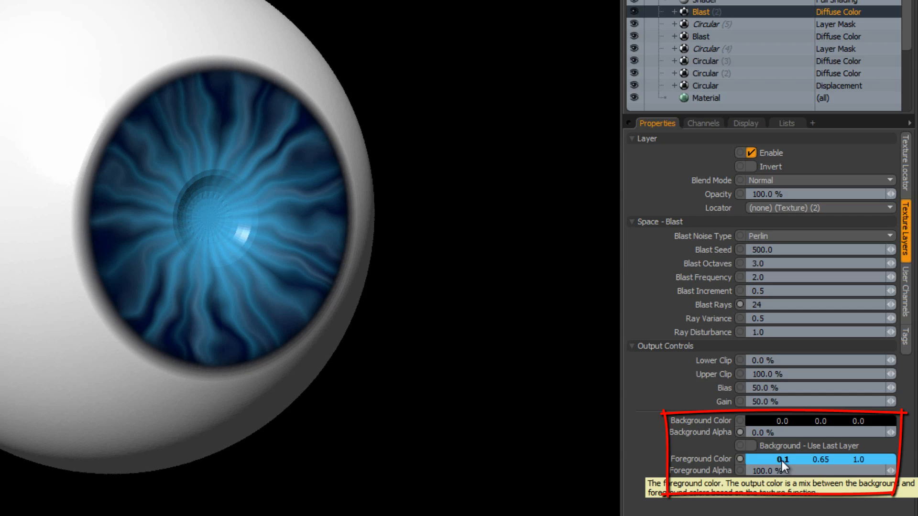
{"action": "left_click_drag", "start_coordinate": [824, 462], "coordinate": [812, 462]}
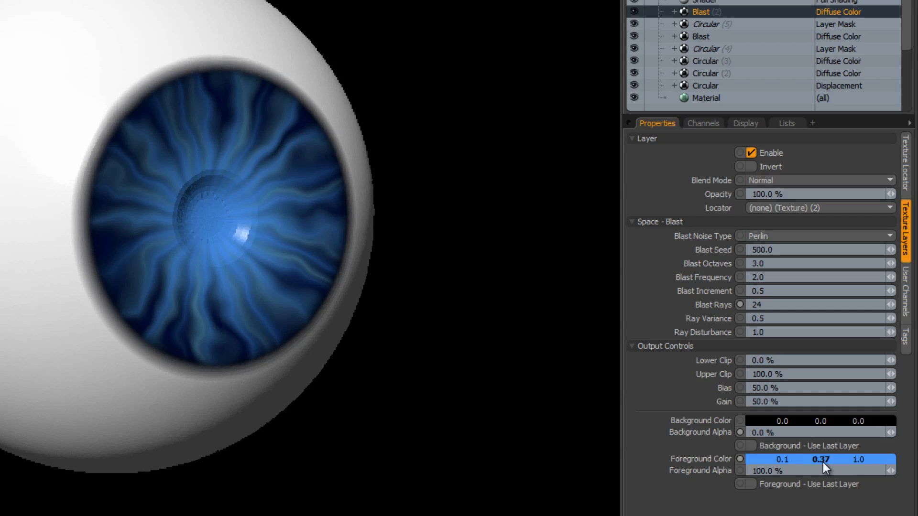
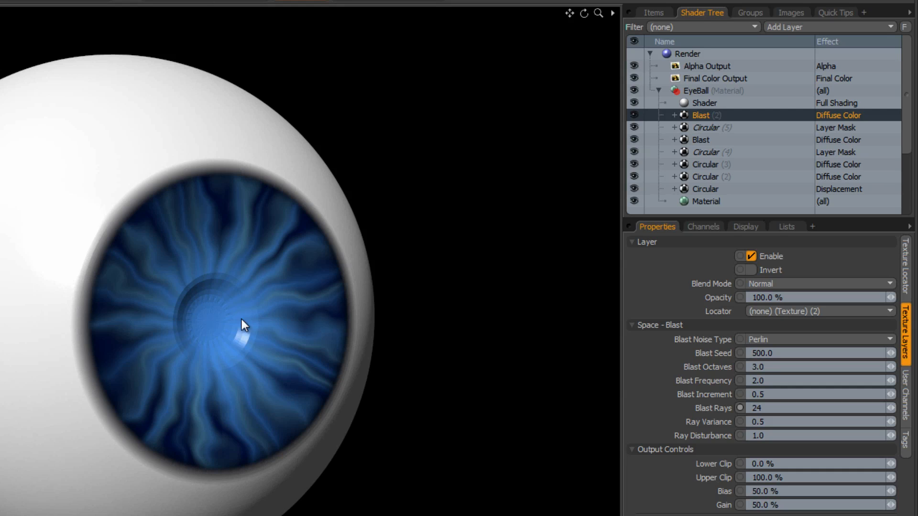
- Duplicate Blast (2) together with its Circular (5) layer mask, and move the duplicated mask directly beneath the new topmost Blast
{"action": "left_click", "coordinate": [705, 128], "text": "shift"}
{"action": "right_click", "coordinate": [704, 130]}
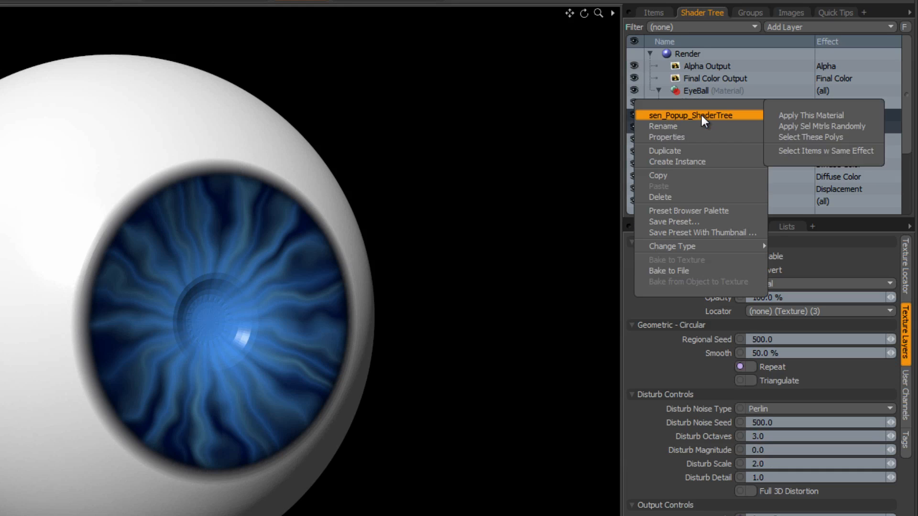
{"action": "left_click", "coordinate": [684, 153]}
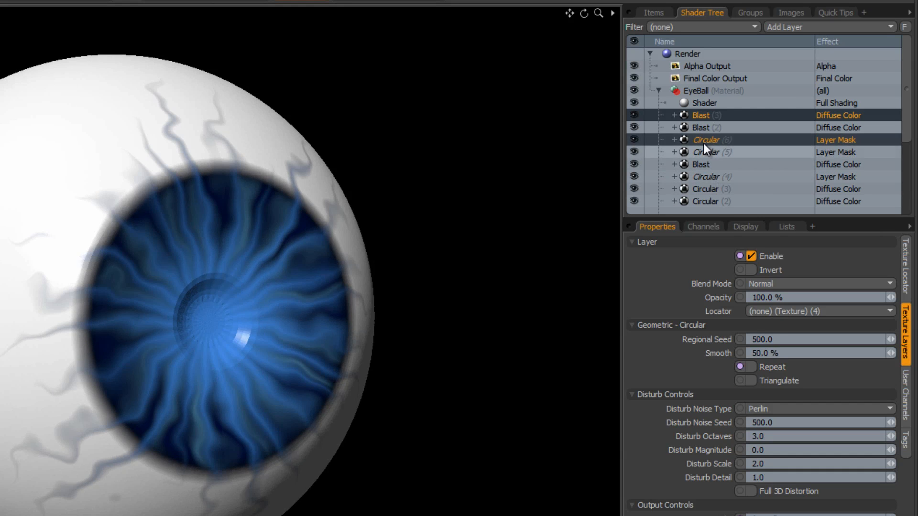
{"action": "left_click", "coordinate": [704, 141]}
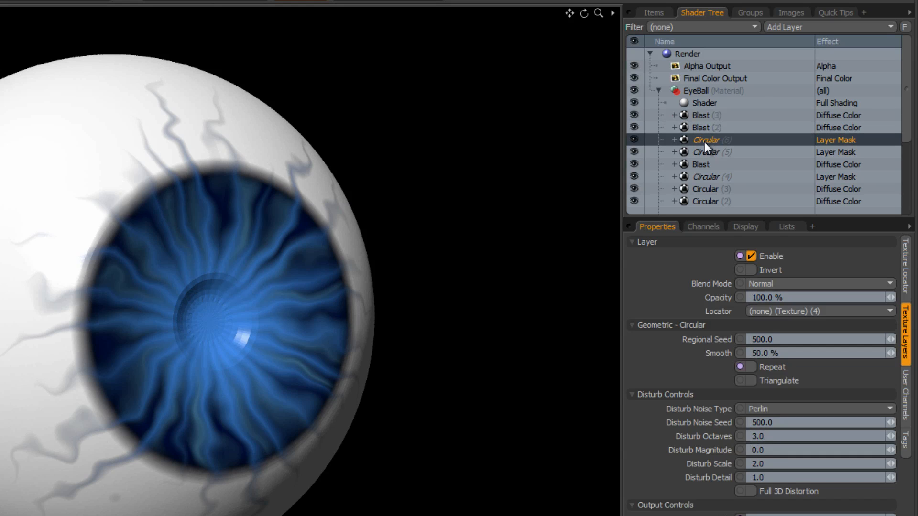
{"action": "left_click_drag", "start_coordinate": [704, 142], "coordinate": [703, 125]}
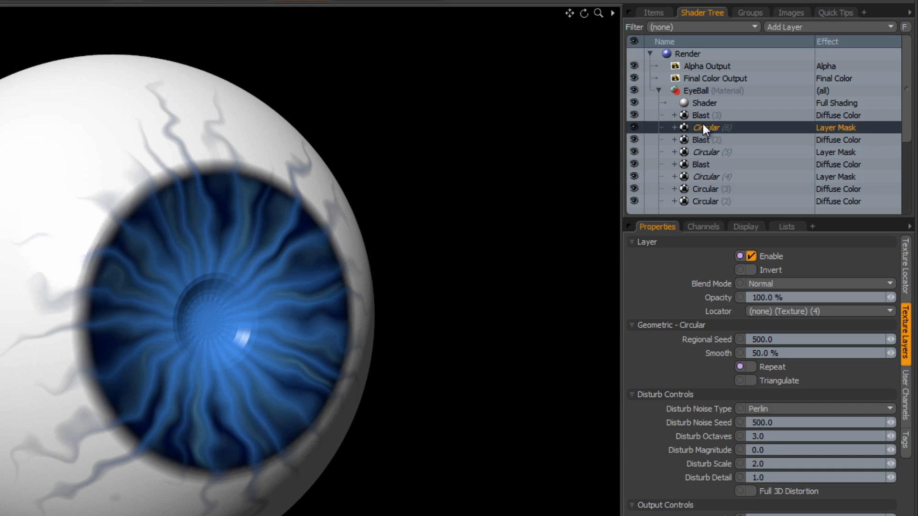
- Set the topmost Blast texture's Foreground Color to 0.0, 0.07, 0.23 and its Blast Rays to 12
{"action": "left_click", "coordinate": [699, 117]}
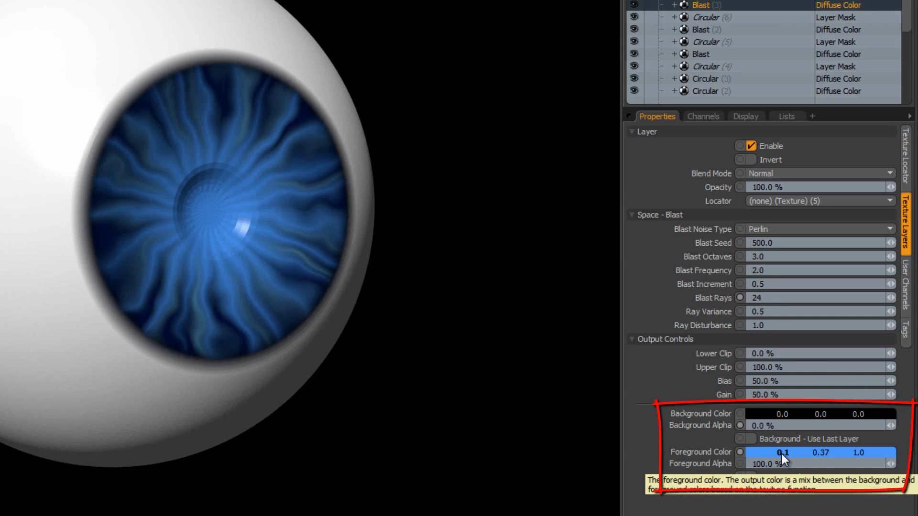
{"action": "left_click_drag", "start_coordinate": [781, 454], "coordinate": [765, 454]}
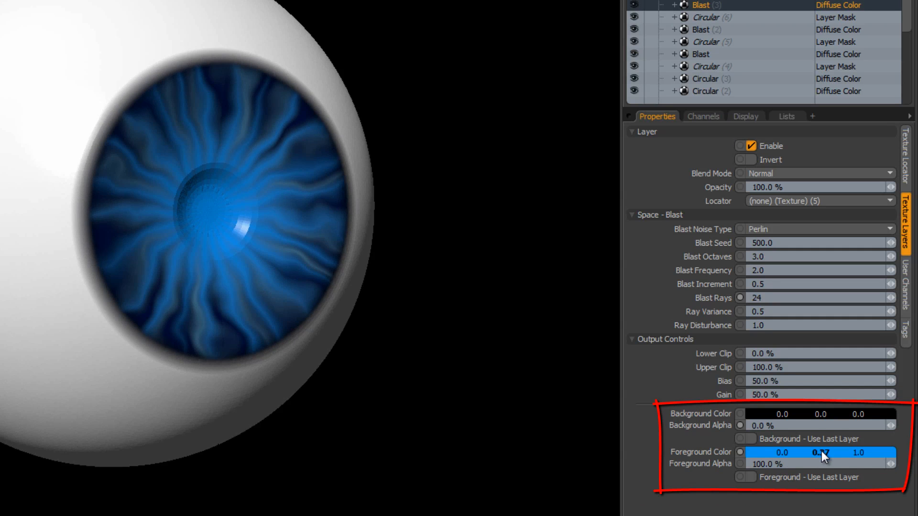
{"action": "left_click_drag", "start_coordinate": [821, 453], "coordinate": [808, 453]}
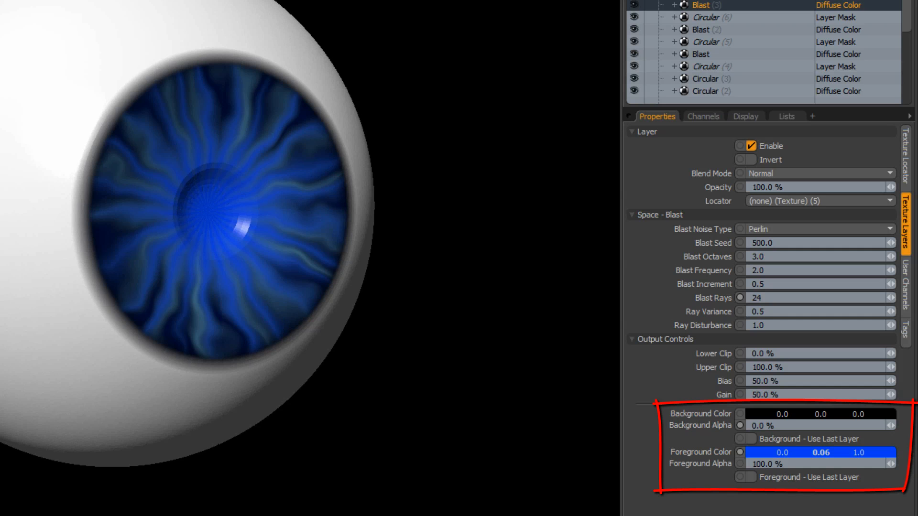
{"action": "left_click_drag", "start_coordinate": [808, 453], "coordinate": [807, 453]}
{"action": "left_click_drag", "start_coordinate": [808, 453], "coordinate": [854, 455]}
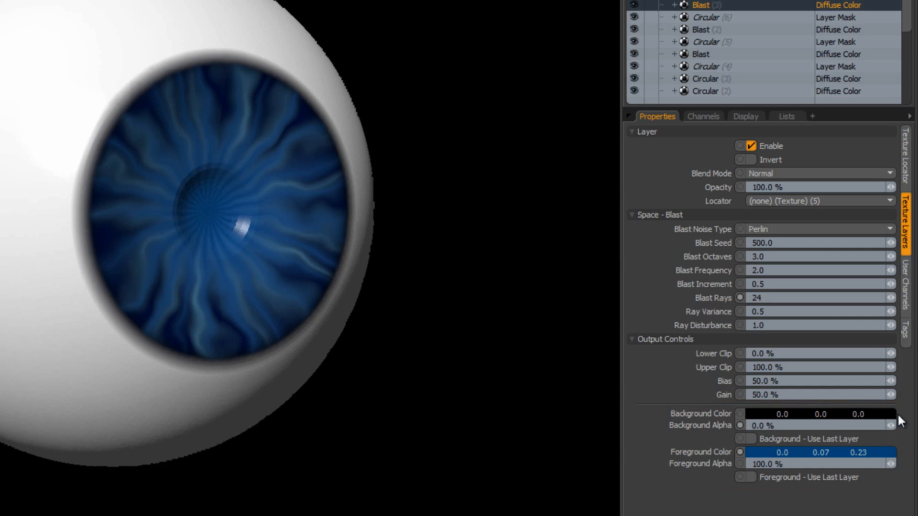
{"action": "left_click", "coordinate": [634, 5]}
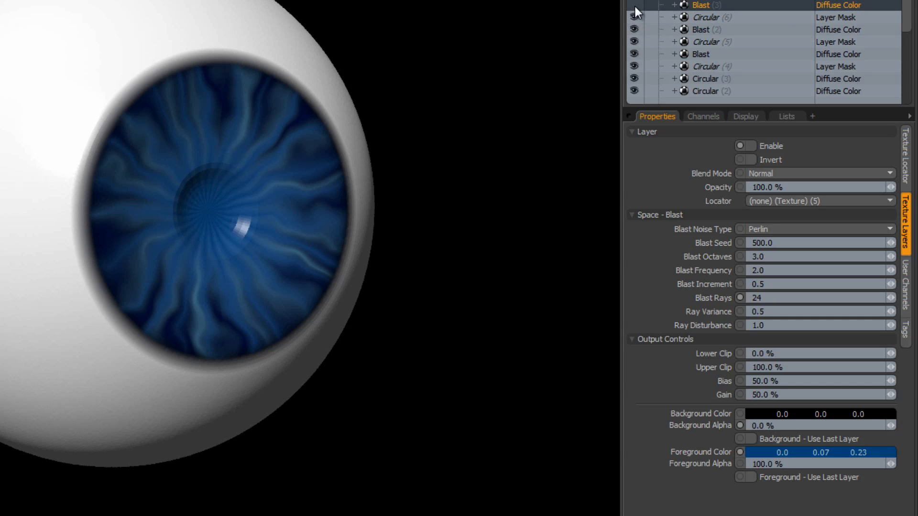
{"action": "left_click", "coordinate": [635, 7]}
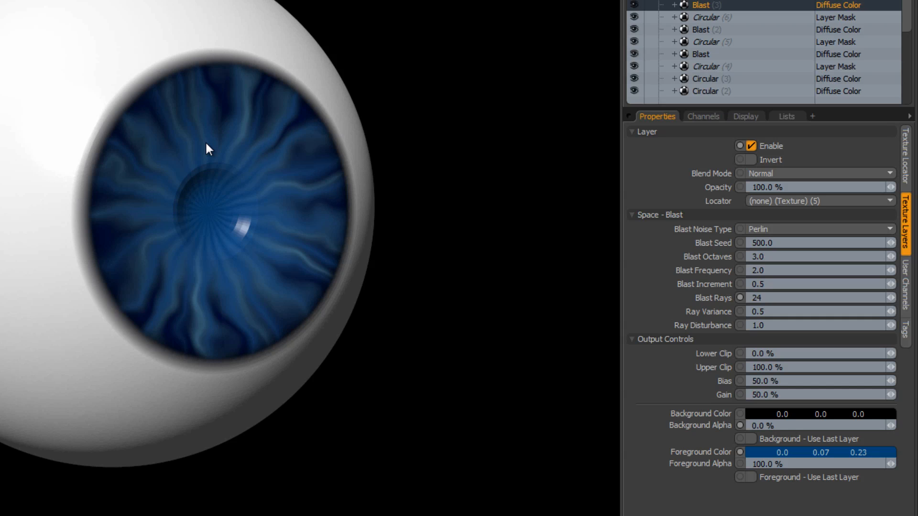
{"action": "left_click", "coordinate": [740, 298]}
{"action": "type", "text": "12"}
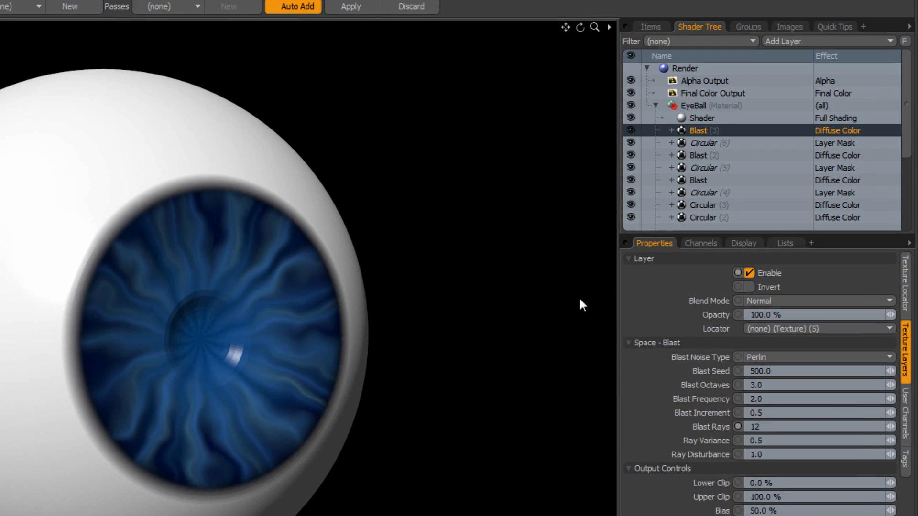
- Add a Crumpled texture from the Enhance:modo Skins category above the topmost Blast
{"action": "left_click", "coordinate": [825, 41]}
{"action": "mouse_move", "coordinate": [825, 41]}
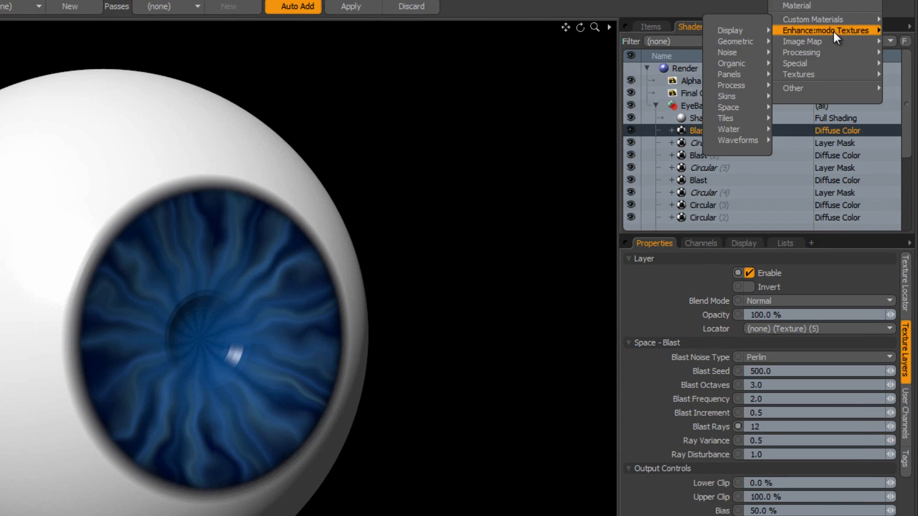
{"action": "mouse_move", "coordinate": [738, 62]}
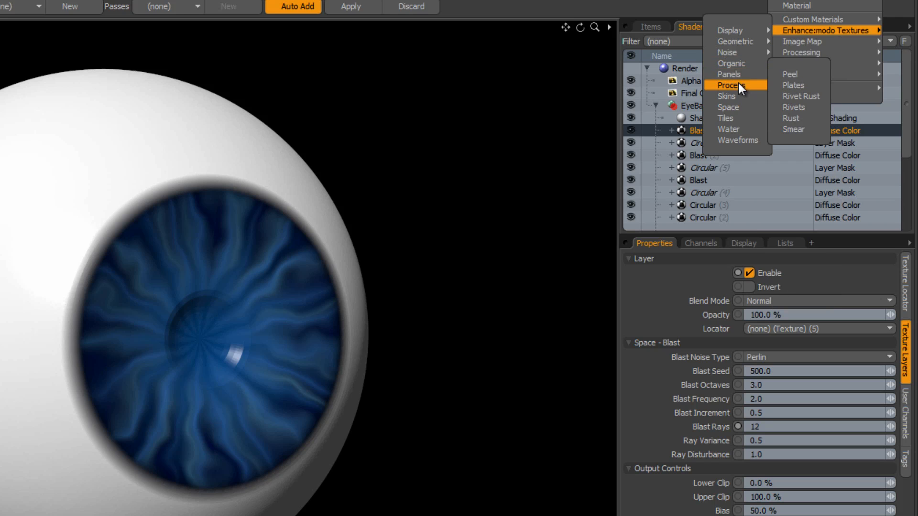
{"action": "mouse_move", "coordinate": [738, 96]}
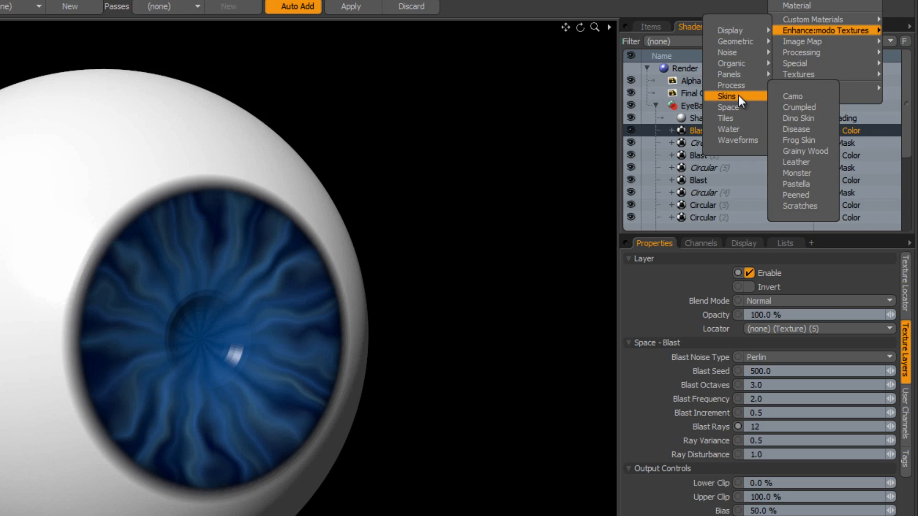
{"action": "left_click", "coordinate": [810, 109]}
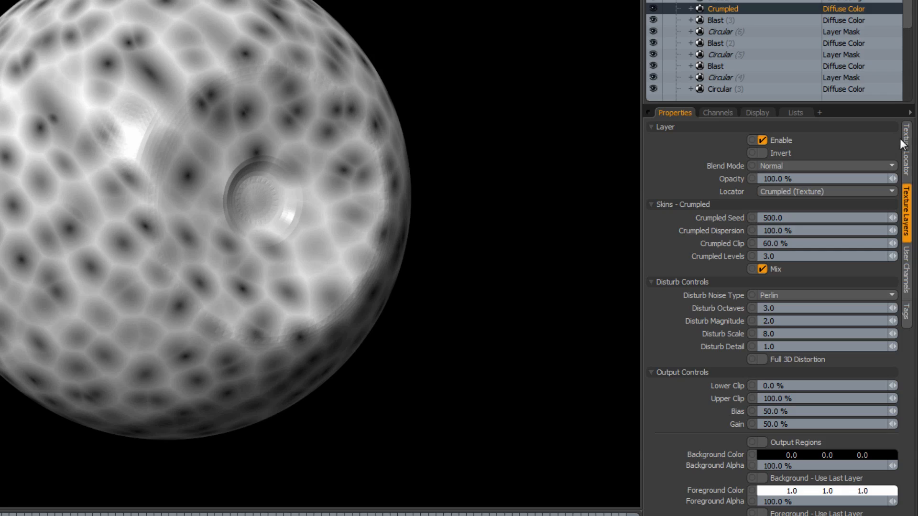
- Set the Crumpled texture locator's size to 200 mm in X, Y and Z
{"action": "left_click", "coordinate": [909, 219]}
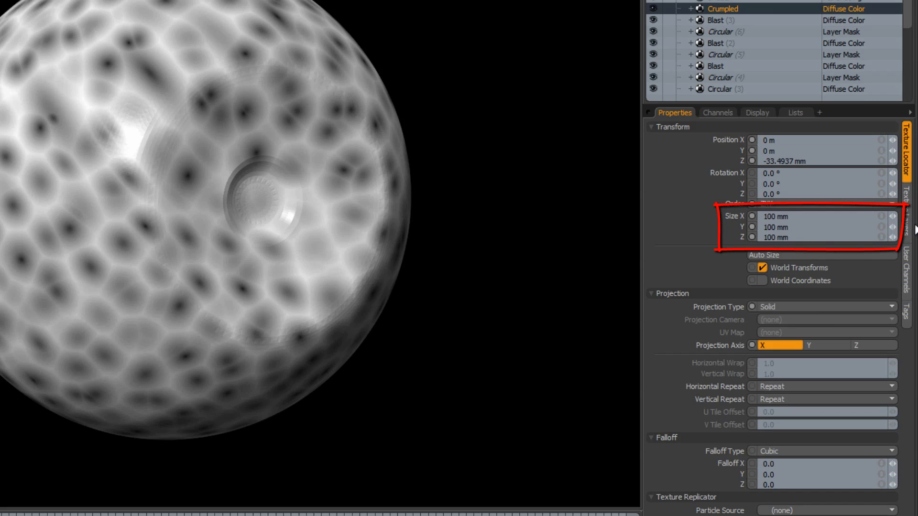
{"action": "left_click", "coordinate": [808, 217]}
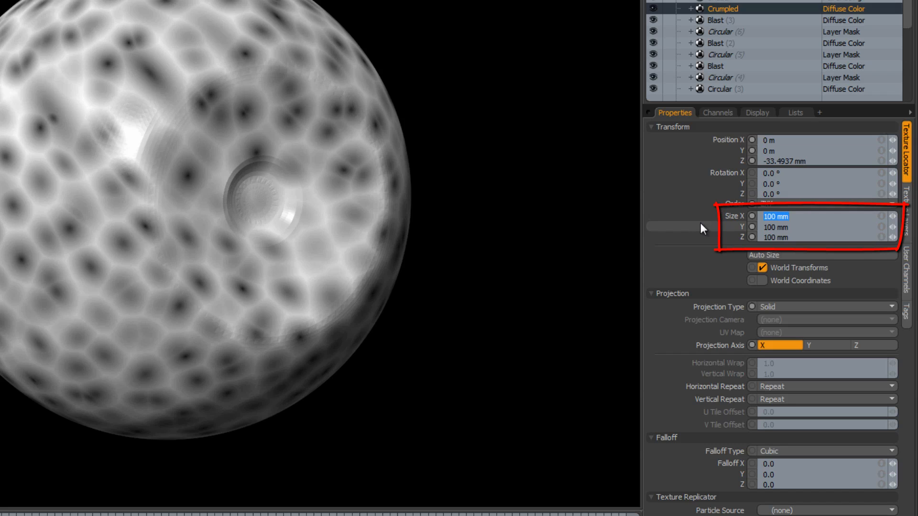
{"action": "type", "text": "200"}
{"action": "key", "text": "Tab"}
{"action": "type", "text": "200"}
{"action": "key", "text": "Tab"}
{"action": "type", "text": "200"}
{"action": "key", "text": "Tab"}
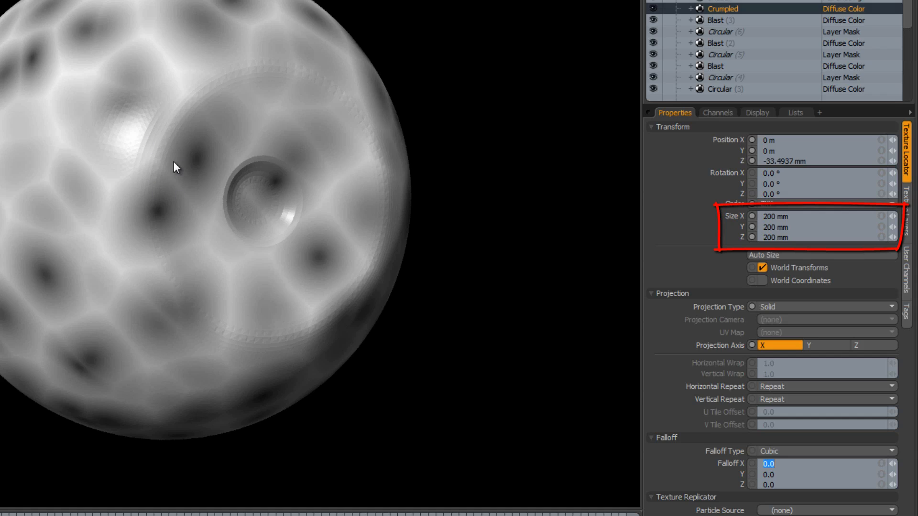
- Set the Crumpled texture's Background Alpha to 0% and its Lower Clip to 50%
{"action": "left_click", "coordinate": [906, 211]}
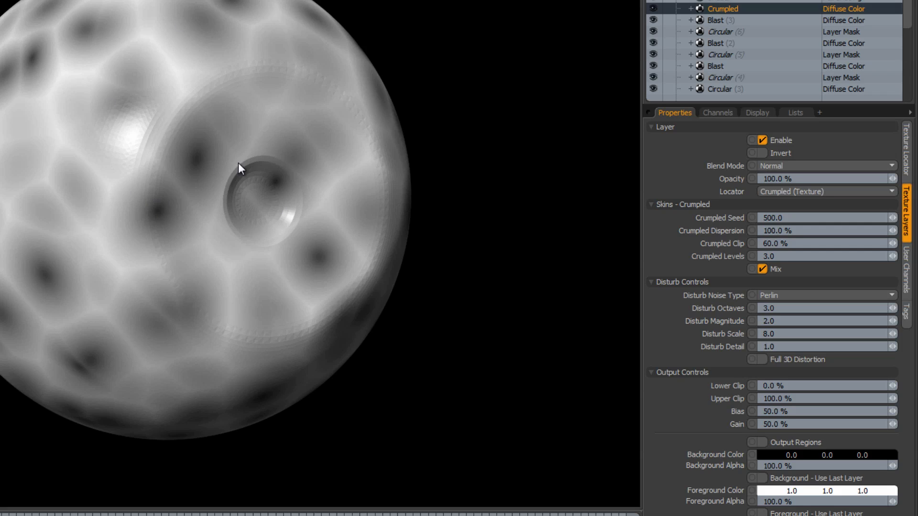
{"action": "left_click", "coordinate": [754, 466]}
{"action": "type", "text": "0"}
{"action": "key", "text": "Return"}
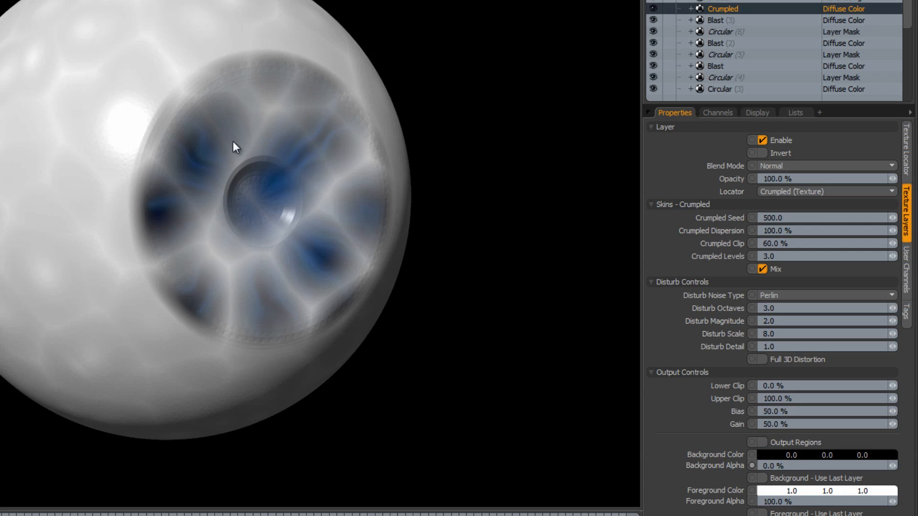
{"action": "left_click", "coordinate": [754, 387]}
{"action": "type", "text": "50"}
{"action": "key", "text": "Return"}
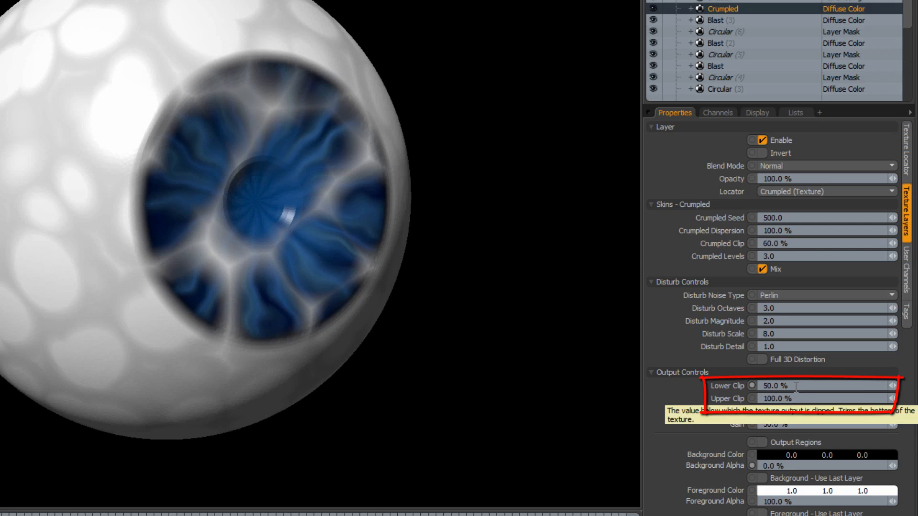
- Try a Lower Clip of 80% on the Crumpled texture and undo the change
{"action": "left_click_drag", "start_coordinate": [792, 386], "coordinate": [720, 393]}
{"action": "type", "text": "80"}
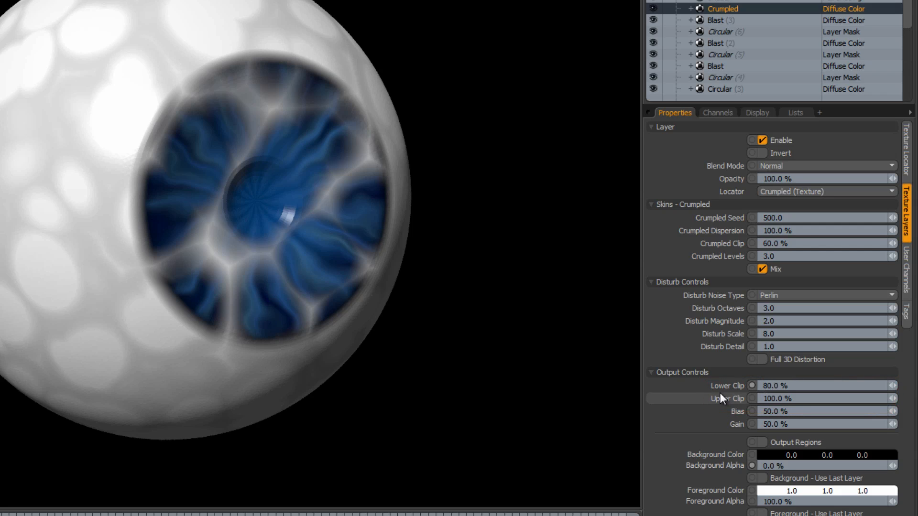
{"action": "key", "text": "Return"}
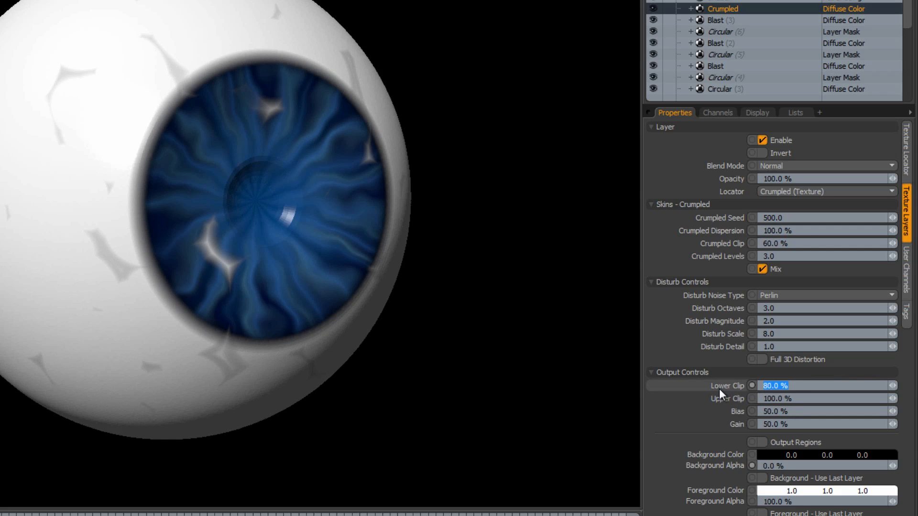
{"action": "key", "text": "ctrl+z"}
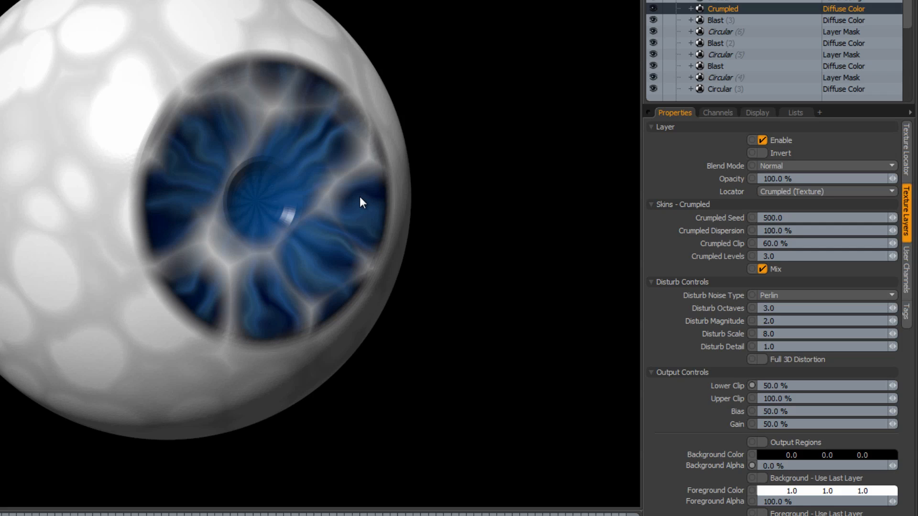
- Shift the Crumpled texture's Position X to about 68.8 mm and set its Foreground Color to a bright blue
{"action": "left_click", "coordinate": [906, 152]}
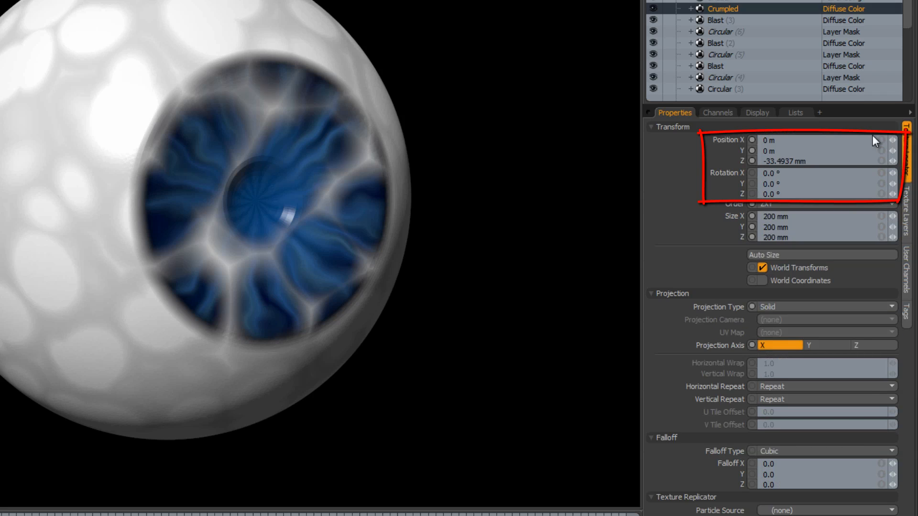
{"action": "left_click_drag", "start_coordinate": [893, 140], "coordinate": [917, 140]}
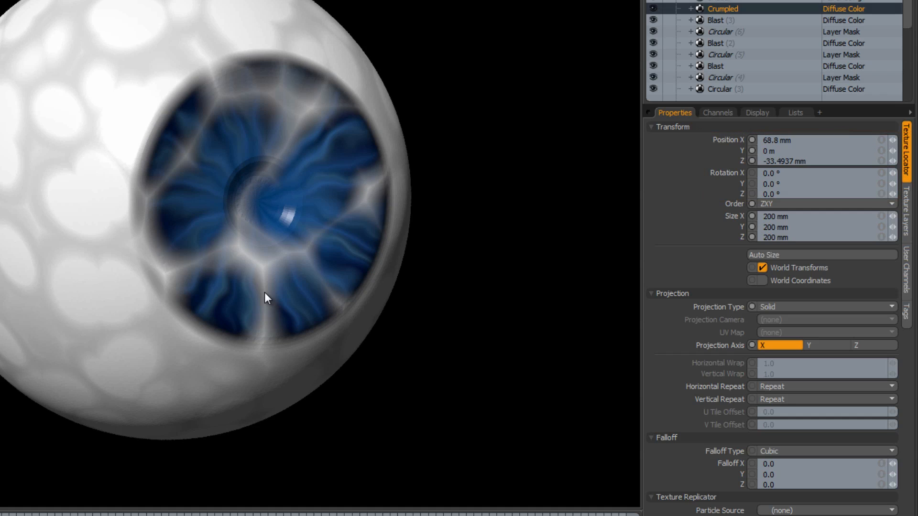
{"action": "left_click", "coordinate": [906, 211]}
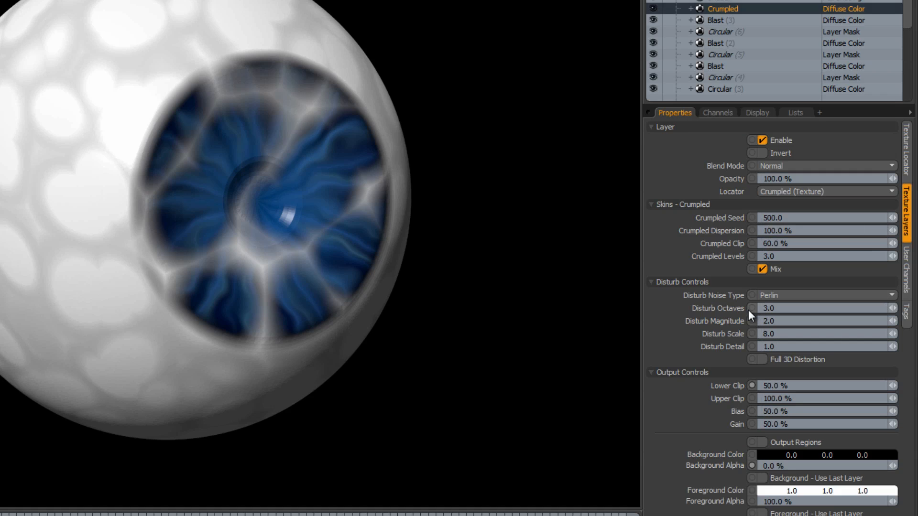
{"action": "mouse_move", "coordinate": [748, 310]}
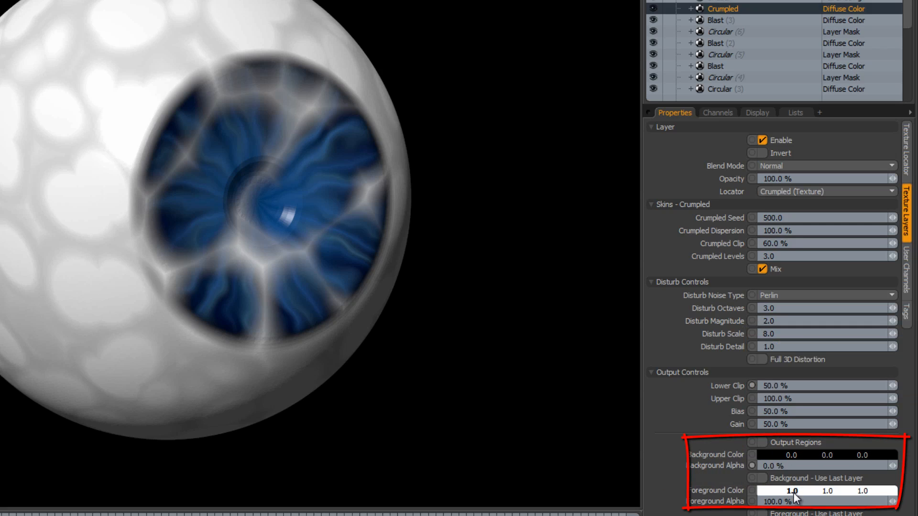
{"action": "left_click_drag", "start_coordinate": [794, 492], "coordinate": [828, 490]}
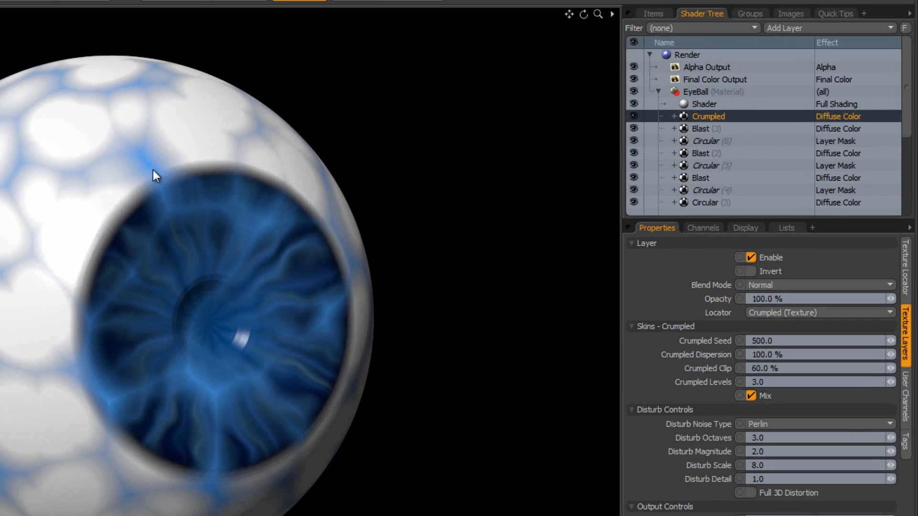
- Duplicate the Circular (6) layer mask and place the copy directly beneath the Crumpled texture
{"action": "left_click", "coordinate": [702, 143]}
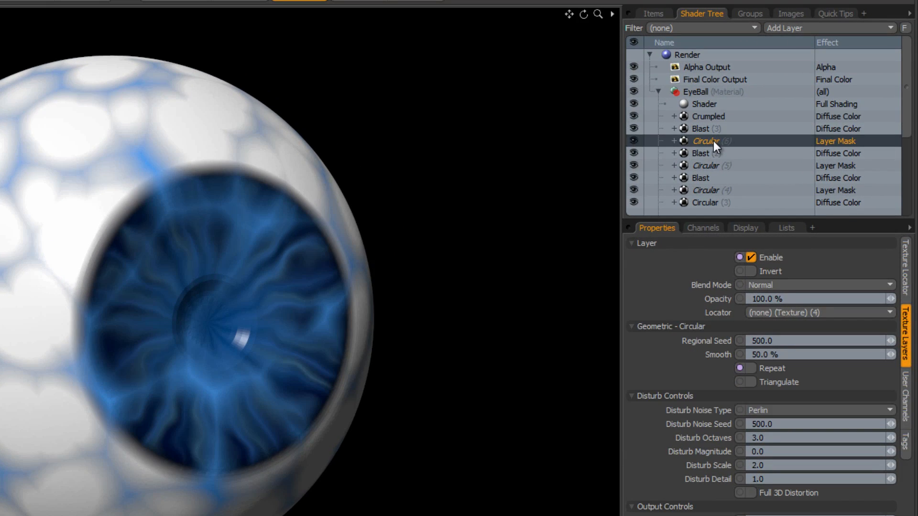
{"action": "right_click", "coordinate": [711, 141]}
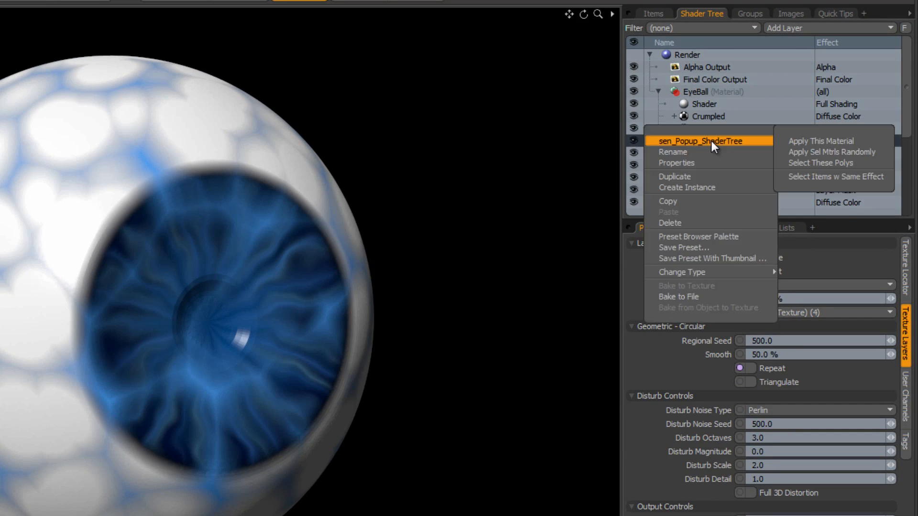
{"action": "left_click", "coordinate": [711, 177]}
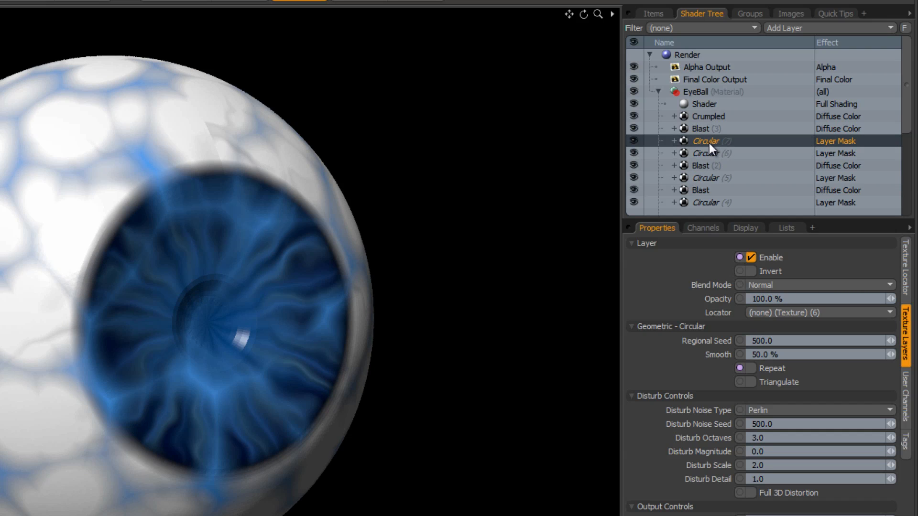
{"action": "left_click_drag", "start_coordinate": [710, 143], "coordinate": [706, 122]}
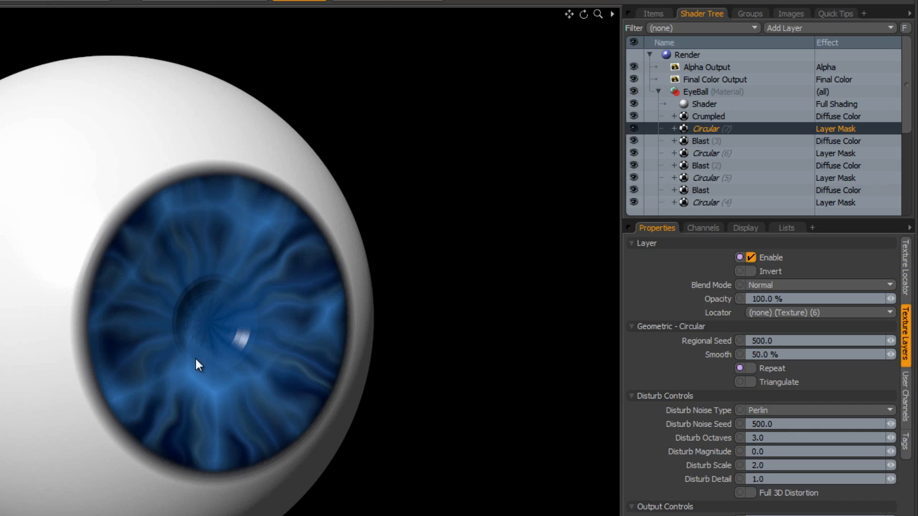
- Duplicate the Crumpled texture together with its Circular (7) layer mask and place the mask copy directly beneath the Crumpled copy
{"action": "left_click", "coordinate": [710, 120]}
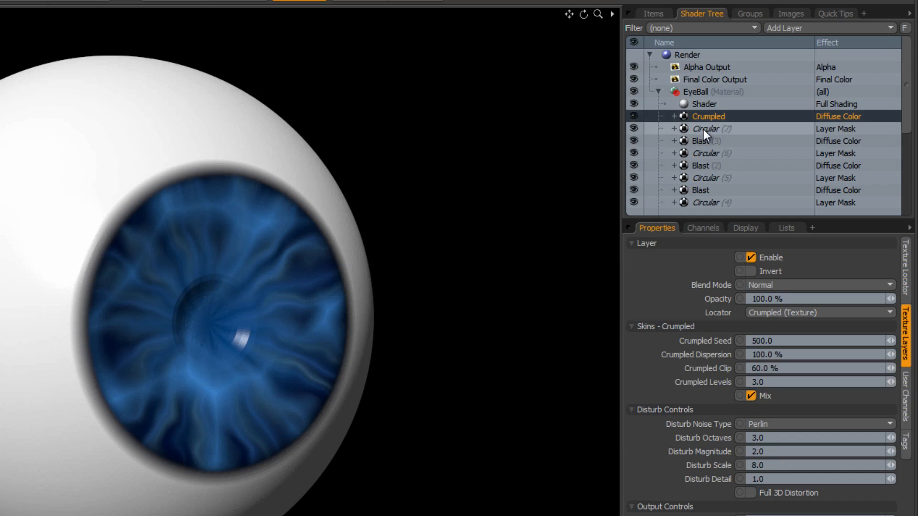
{"action": "left_click", "coordinate": [704, 129], "text": "shift"}
{"action": "right_click", "coordinate": [704, 129]}
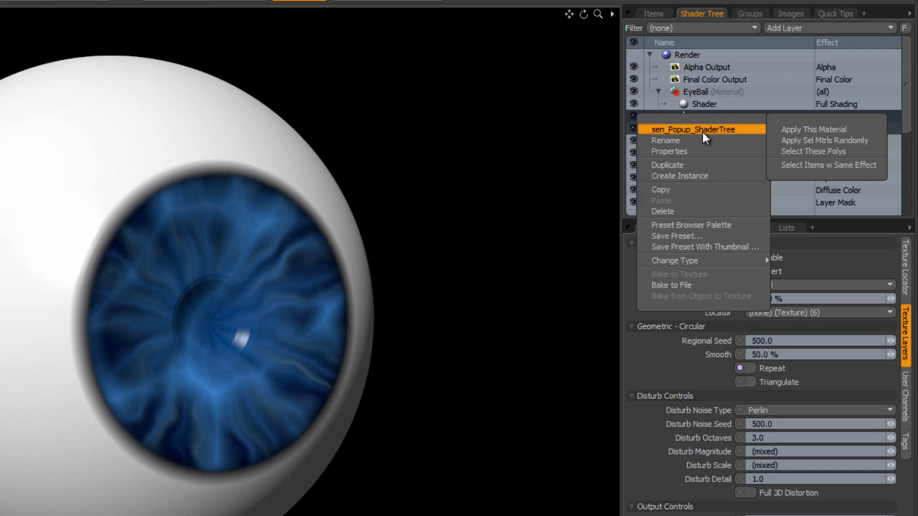
{"action": "left_click", "coordinate": [698, 166]}
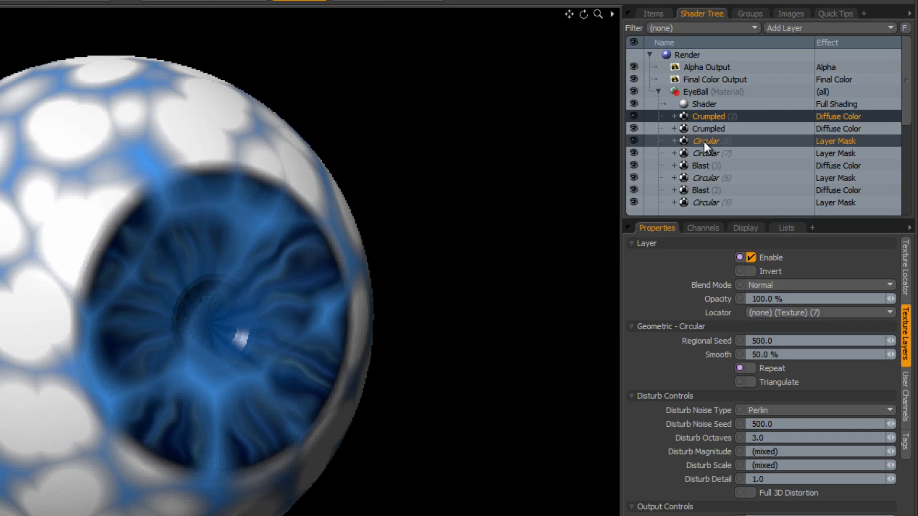
{"action": "left_click", "coordinate": [703, 142]}
{"action": "left_click_drag", "start_coordinate": [704, 143], "coordinate": [702, 123]}
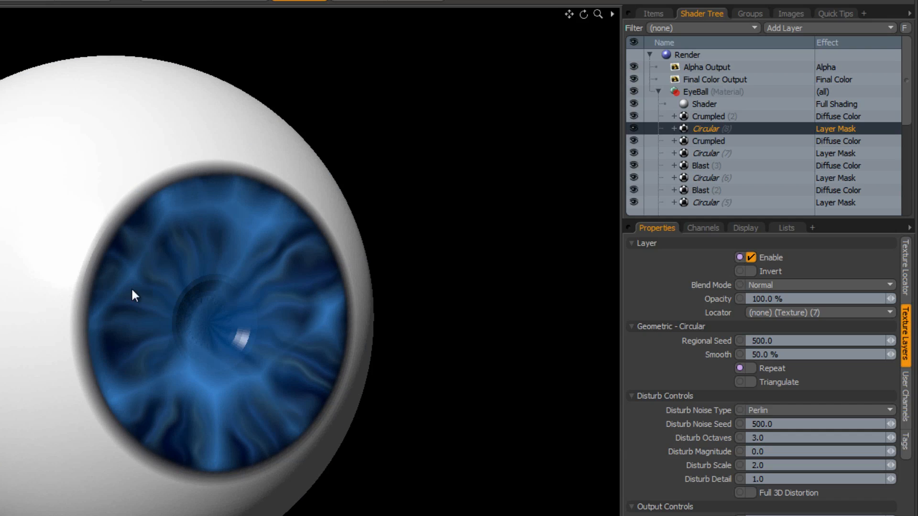
- Set the Crumpled (2) texture's Position X to 0 and its Size to 100 mm on all three axes
{"action": "left_click", "coordinate": [704, 119]}
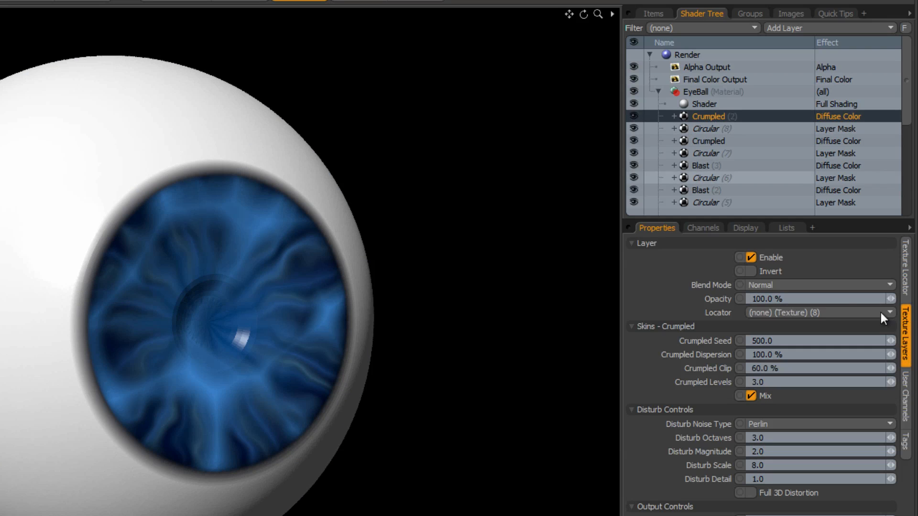
{"action": "left_click", "coordinate": [906, 285]}
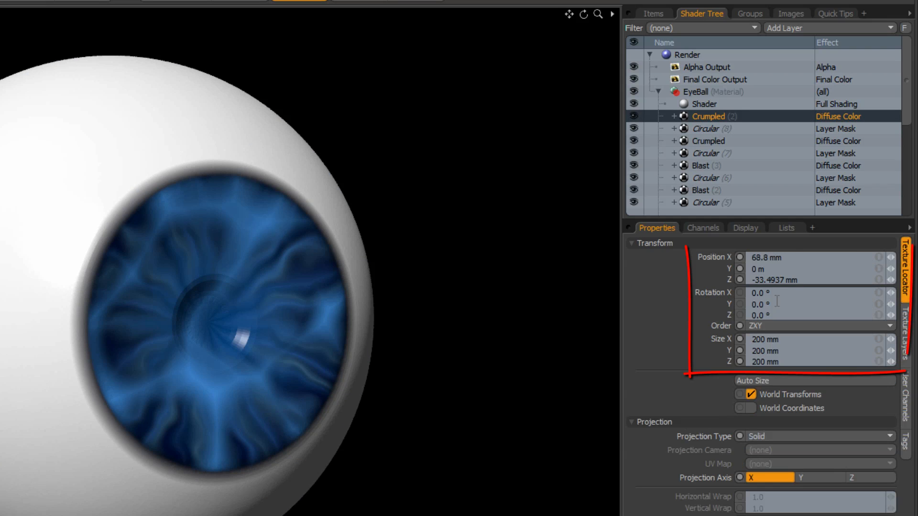
{"action": "left_click", "coordinate": [702, 258]}
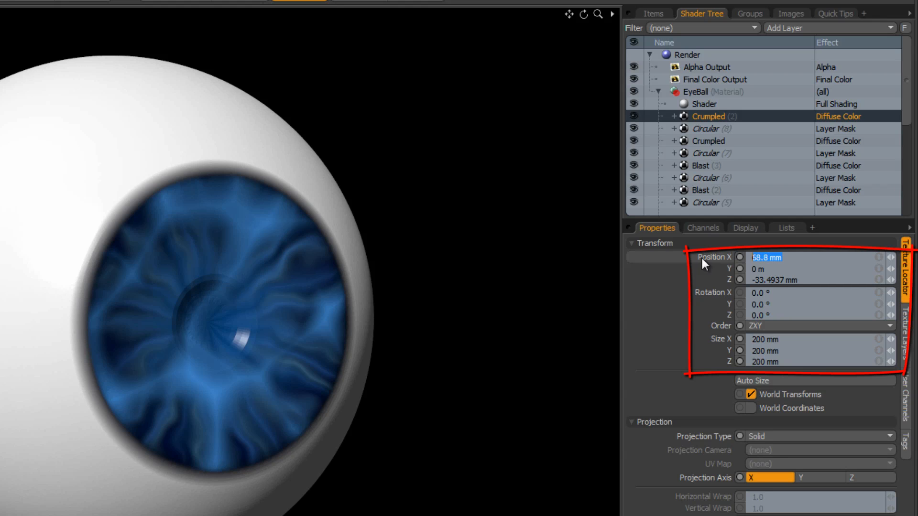
{"action": "type", "text": "0"}
{"action": "key", "text": "Return"}
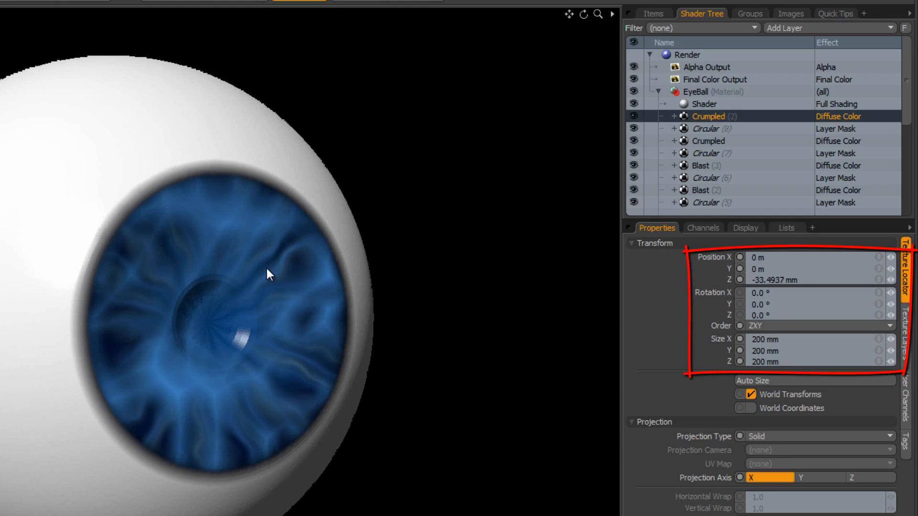
{"action": "left_click", "coordinate": [791, 340]}
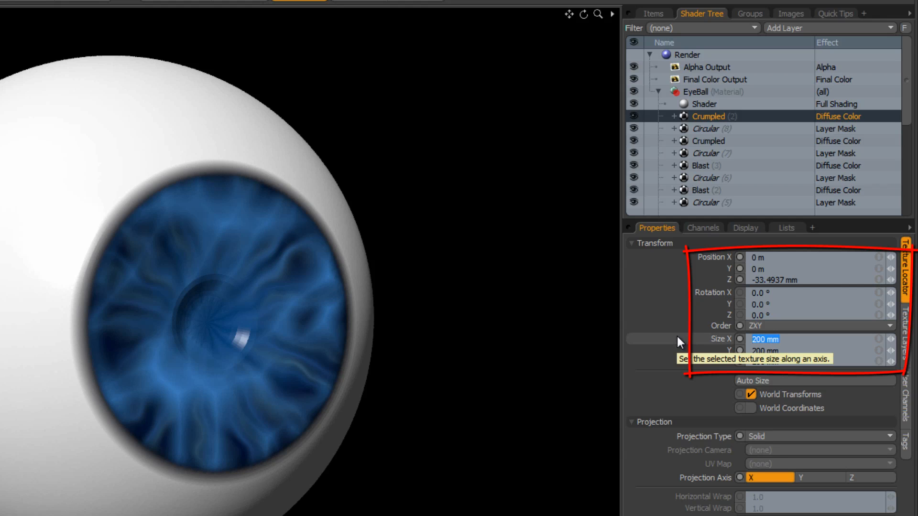
{"action": "type", "text": "100"}
{"action": "key", "text": "Return"}
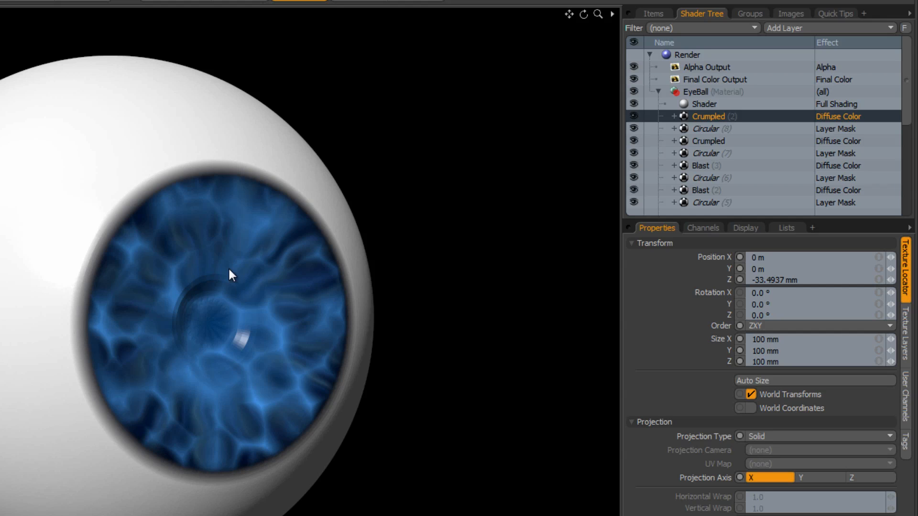
- Set the Crumpled (2) texture's Foreground Color to 0.31, 0.56, 1.0 and rotate it about 16.3° around Z
{"action": "left_click", "coordinate": [905, 333]}
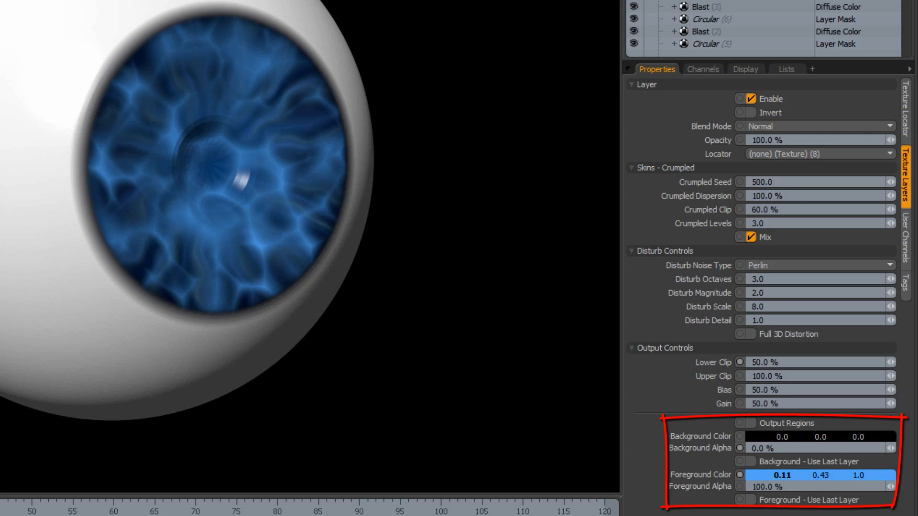
{"action": "left_click_drag", "start_coordinate": [782, 475], "coordinate": [811, 475]}
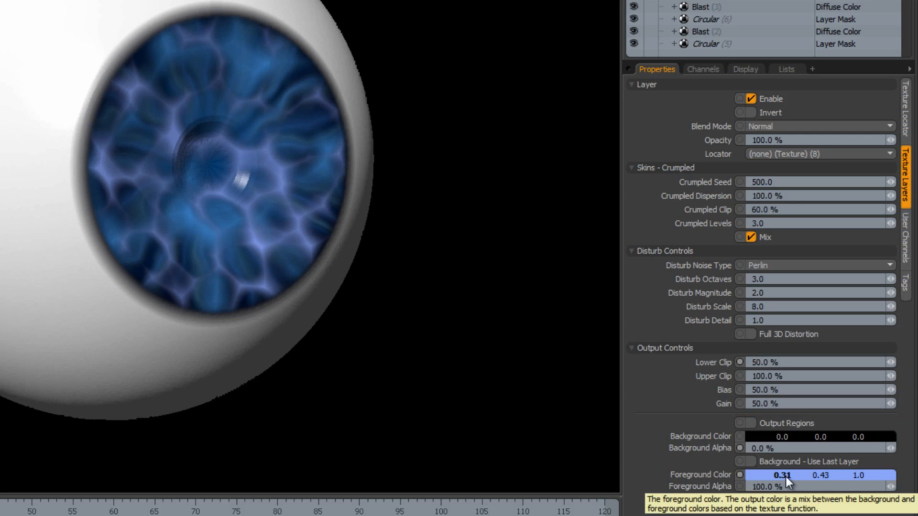
{"action": "left_click_drag", "start_coordinate": [825, 475], "coordinate": [841, 476]}
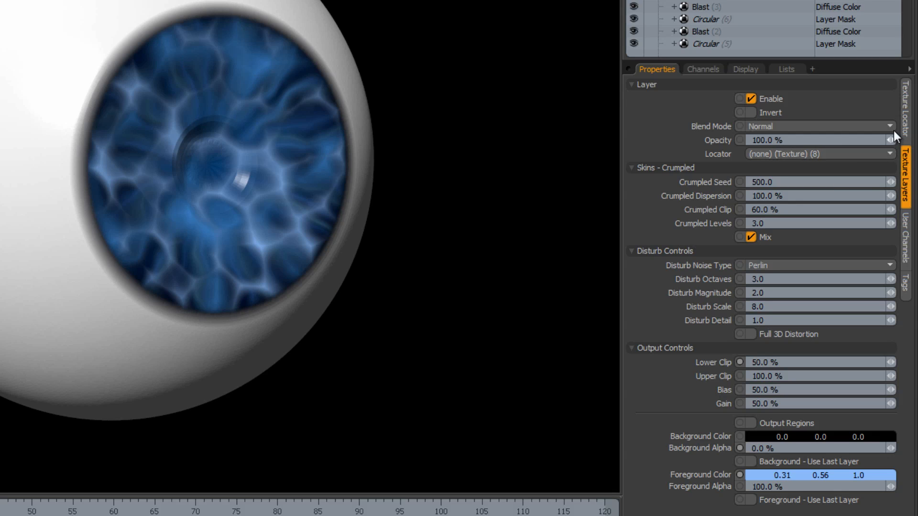
{"action": "left_click", "coordinate": [905, 112]}
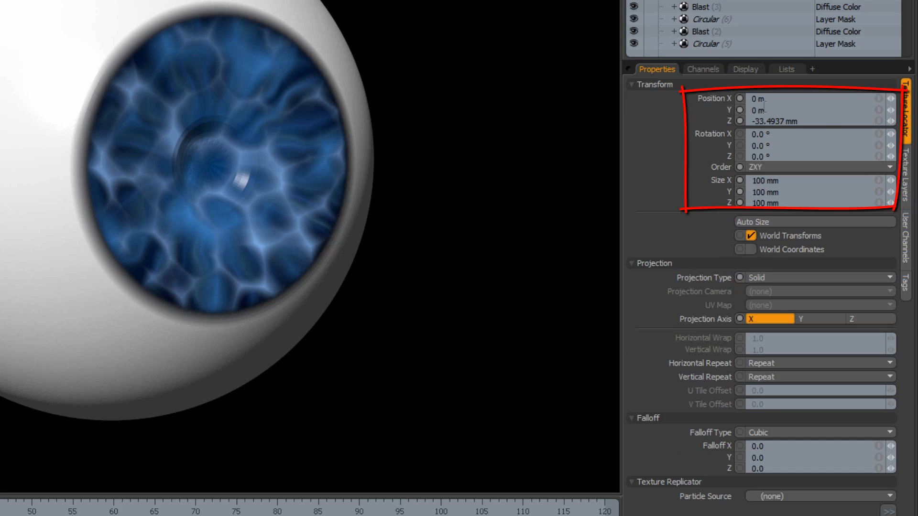
{"action": "left_click_drag", "start_coordinate": [890, 157], "coordinate": [902, 157]}
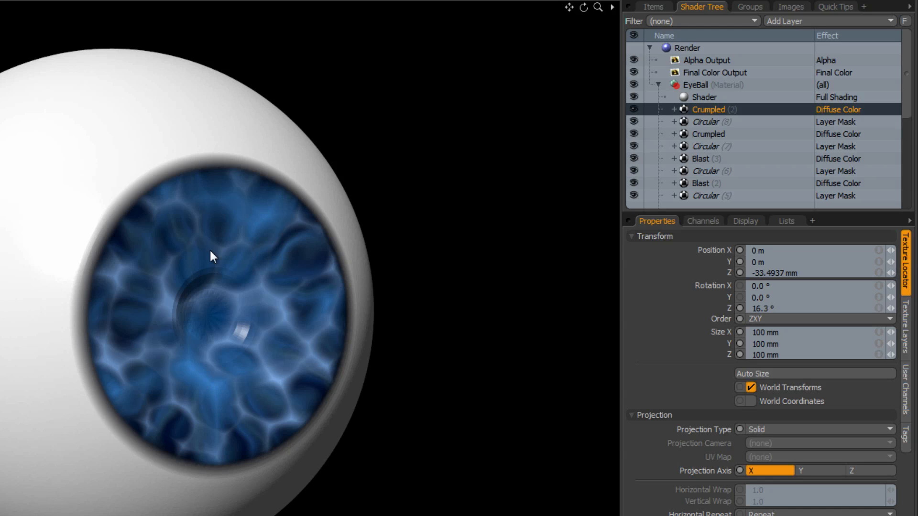
- Duplicate the Blast (3) texture with its Circular (6) layer mask and move both copies above Crumpled (2), directly below the Shader
{"action": "left_click", "coordinate": [701, 158]}
{"action": "left_click", "coordinate": [705, 171], "text": "shift"}
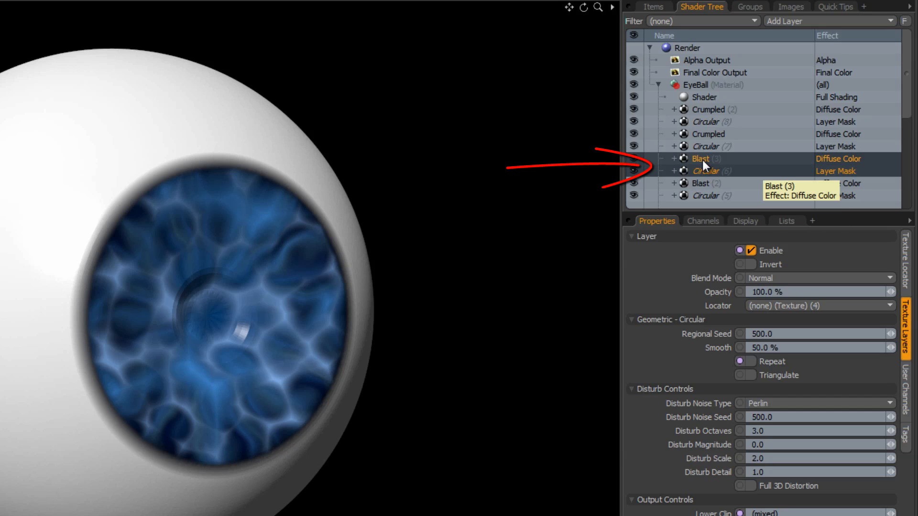
{"action": "right_click", "coordinate": [702, 161]}
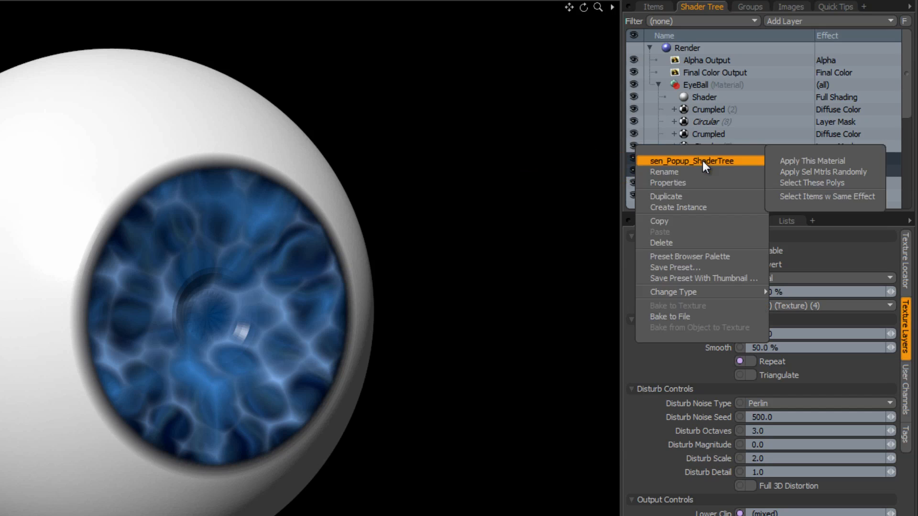
{"action": "left_click", "coordinate": [694, 196]}
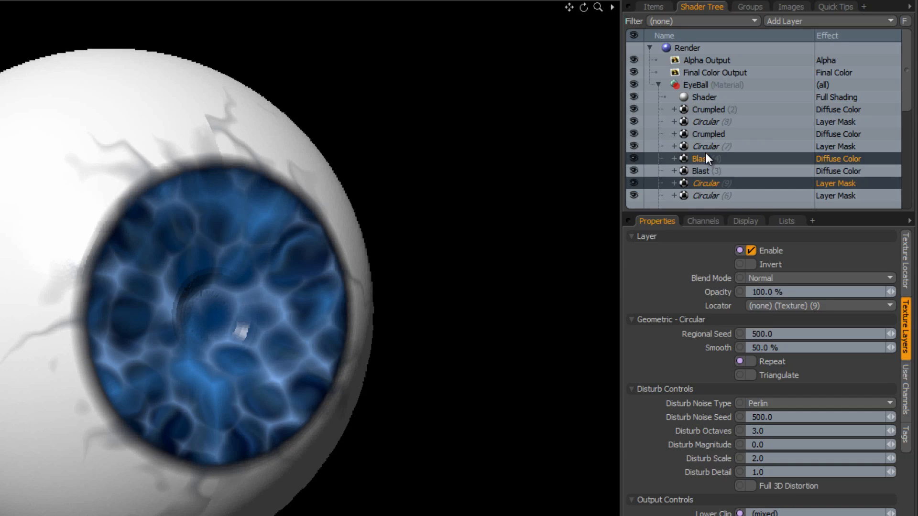
{"action": "left_click_drag", "start_coordinate": [706, 159], "coordinate": [700, 105]}
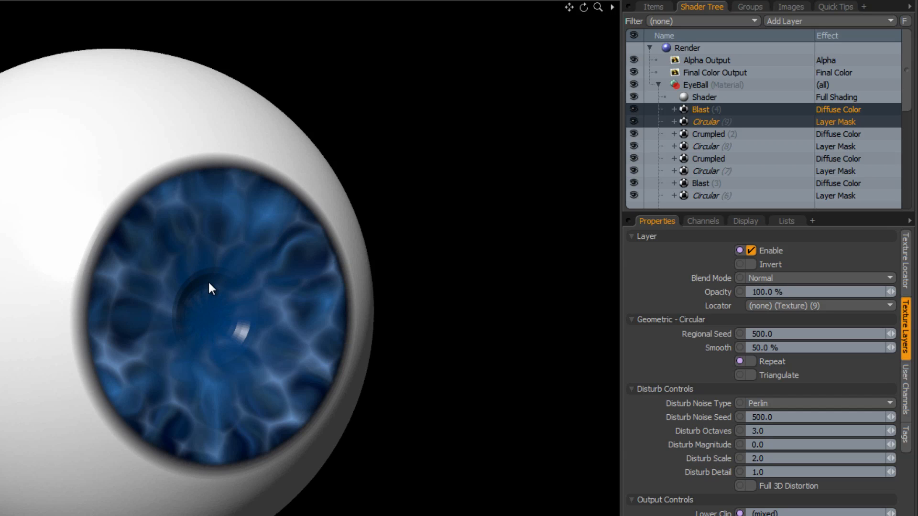
- Set the Blast (4) texture's Blast Rays to 24 and lighten its Foreground Color to 0.03, 0.1, 0.23
{"action": "left_click", "coordinate": [698, 109]}
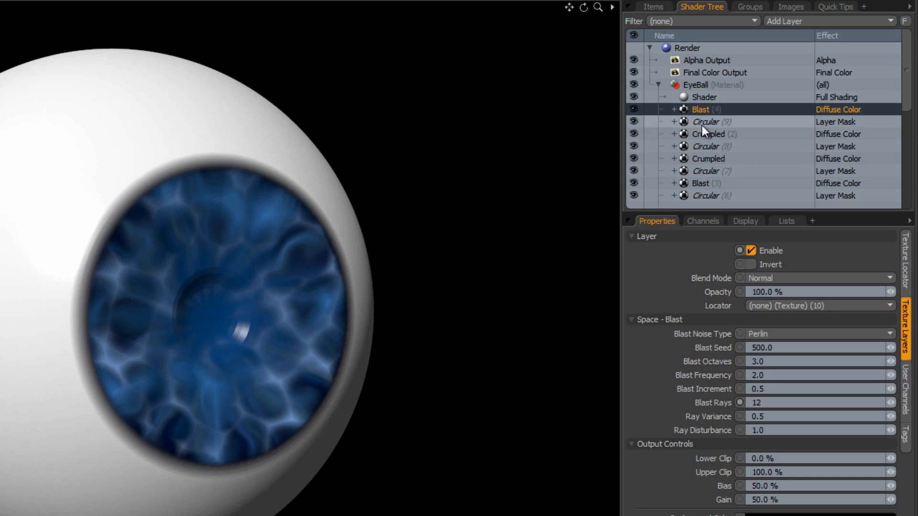
{"action": "left_click", "coordinate": [905, 260]}
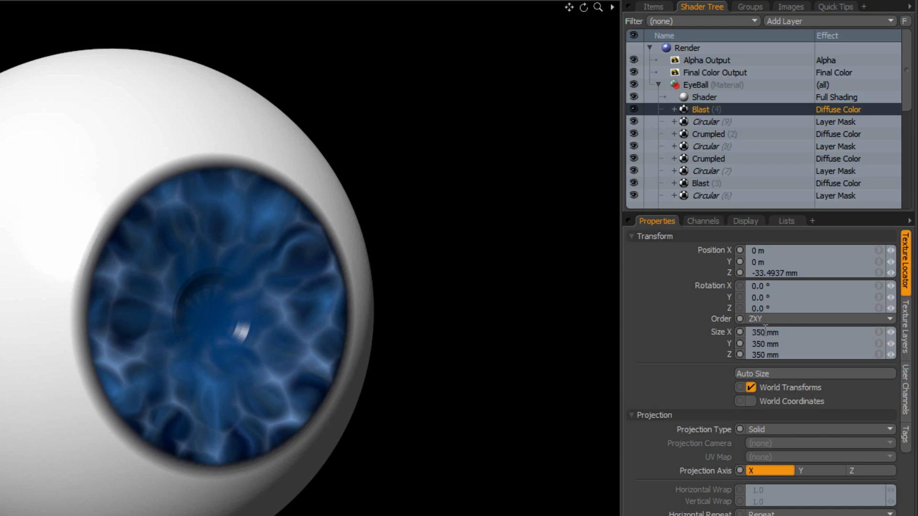
{"action": "left_click", "coordinate": [905, 319]}
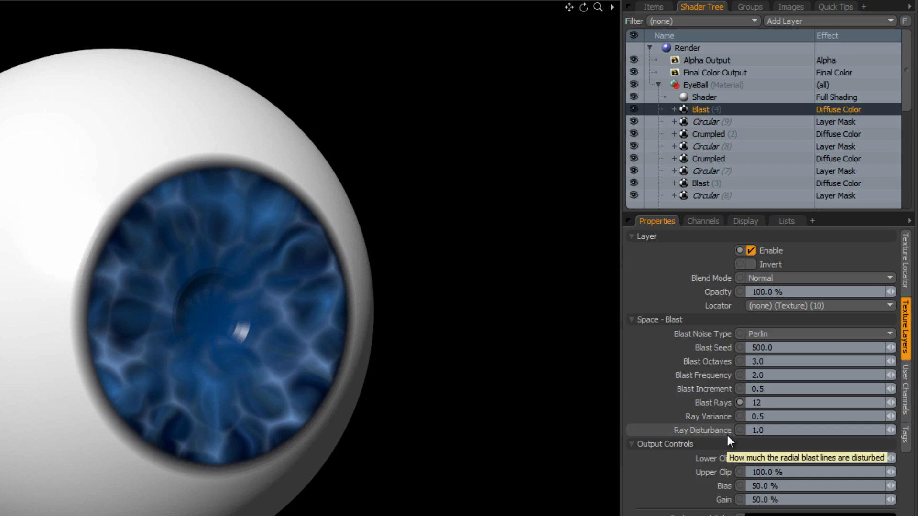
{"action": "left_click_drag", "start_coordinate": [766, 403], "coordinate": [721, 405]}
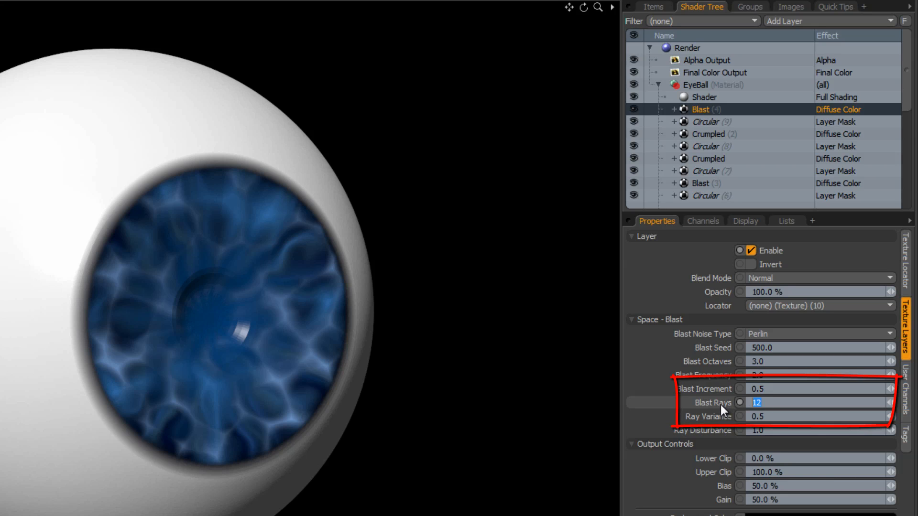
{"action": "type", "text": "24"}
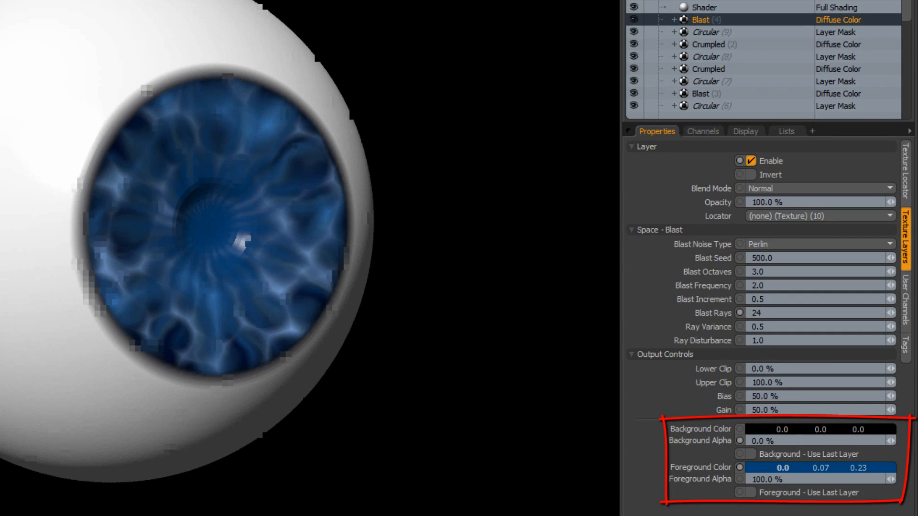
{"action": "left_click_drag", "start_coordinate": [783, 468], "coordinate": [827, 468]}
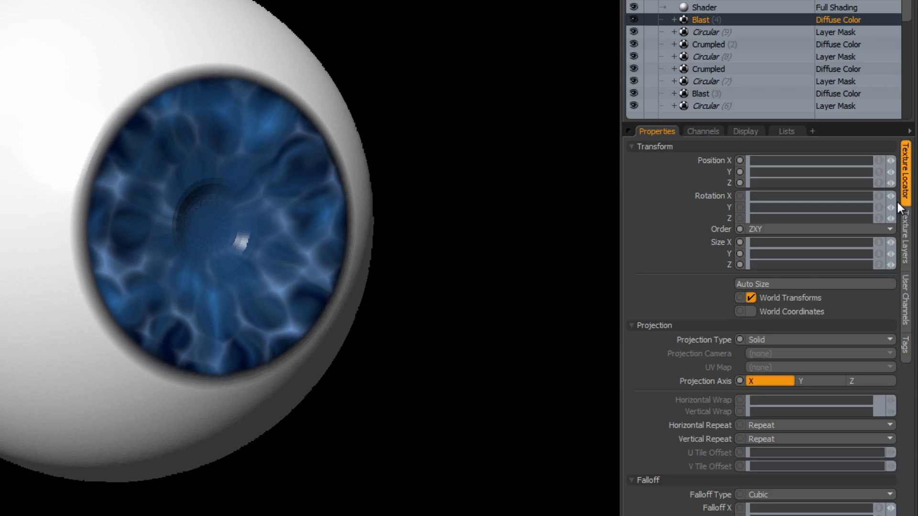
- Set the Blast (4) texture's Size X, Y and Z to 500 mm
{"action": "left_click", "coordinate": [905, 194]}
{"action": "left_click", "coordinate": [801, 243]}
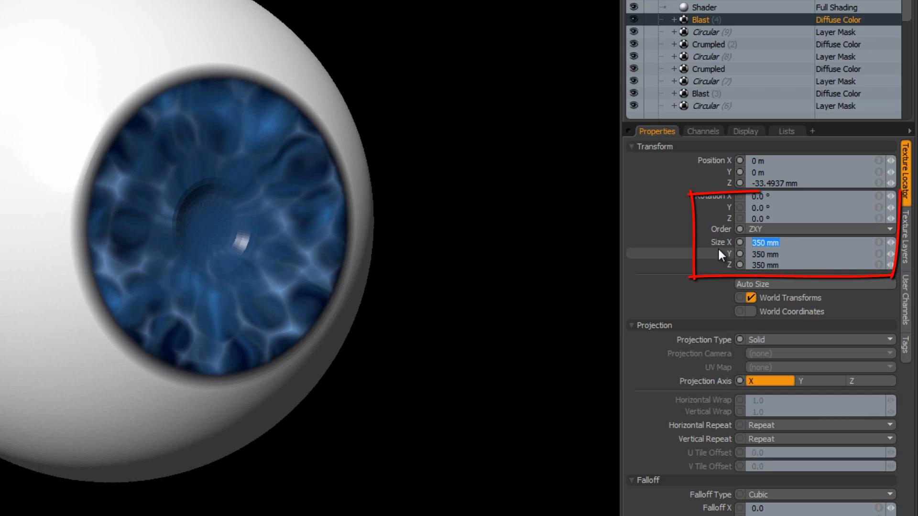
{"action": "type", "text": "500"}
{"action": "key", "text": "Tab"}
{"action": "type", "text": "500"}
{"action": "key", "text": "Tab"}
{"action": "type", "text": "500"}
{"action": "key", "text": "Tab"}
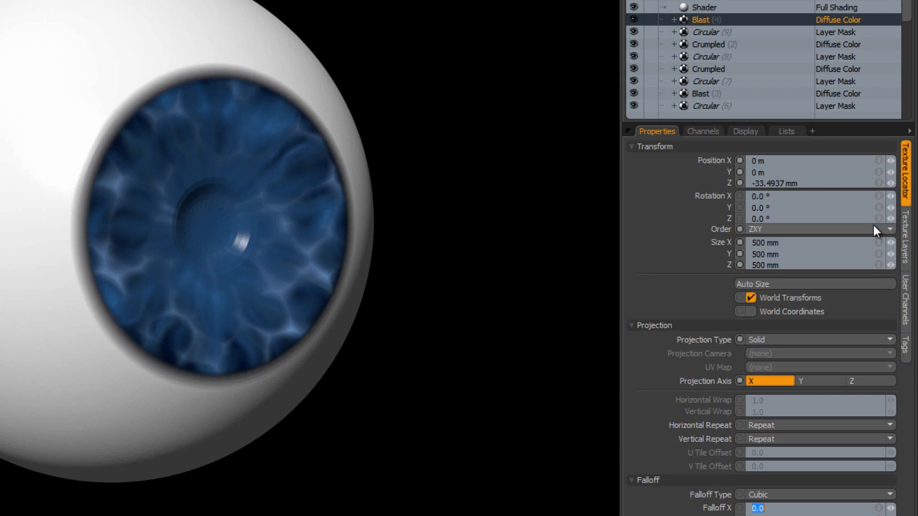
- Set the Blast (4) texture's Foreground Color to a stronger blue of 0.02, 0.13, 0.51
{"action": "left_click", "coordinate": [906, 235]}
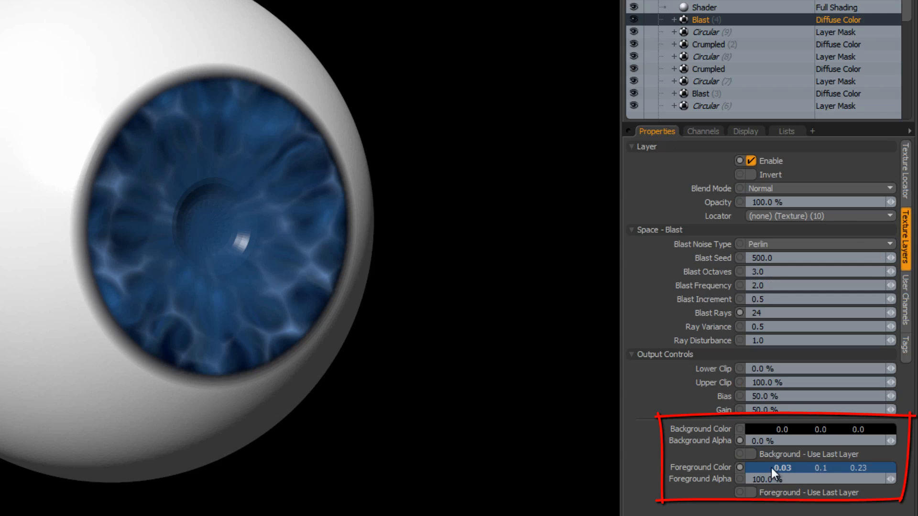
{"action": "left_click_drag", "start_coordinate": [784, 467], "coordinate": [897, 468]}
{"action": "left_click_drag", "start_coordinate": [827, 471], "coordinate": [826, 470]}
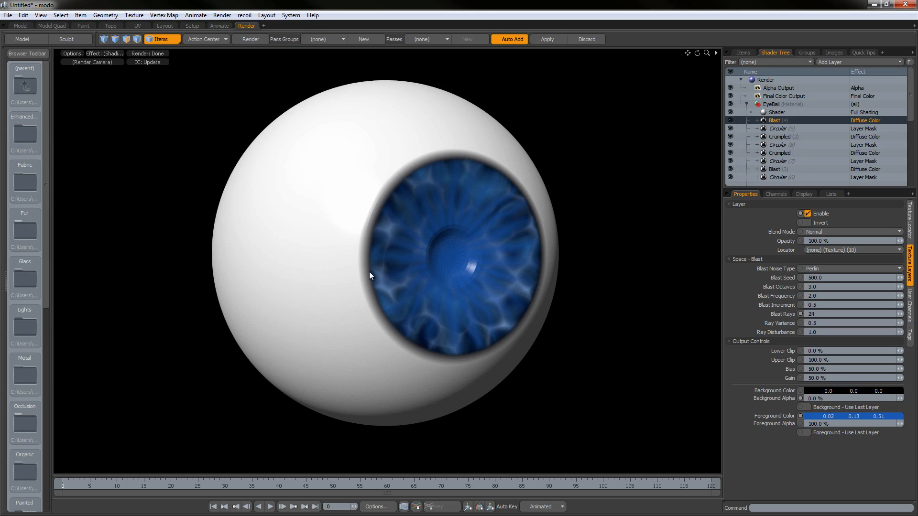
{"action": "mouse_move", "coordinate": [314, 230]}
{"action": "left_mouse_down", "text": "alt"}
{"action": "mouse_move", "coordinate": [256, 215]}
{"action": "mouse_move", "coordinate": [358, 218]}
{"action": "mouse_move", "coordinate": [246, 260]}
{"action": "mouse_move", "coordinate": [306, 256]}
{"action": "mouse_move", "coordinate": [323, 244]}
{"action": "left_mouse_up", "text": "alt"}
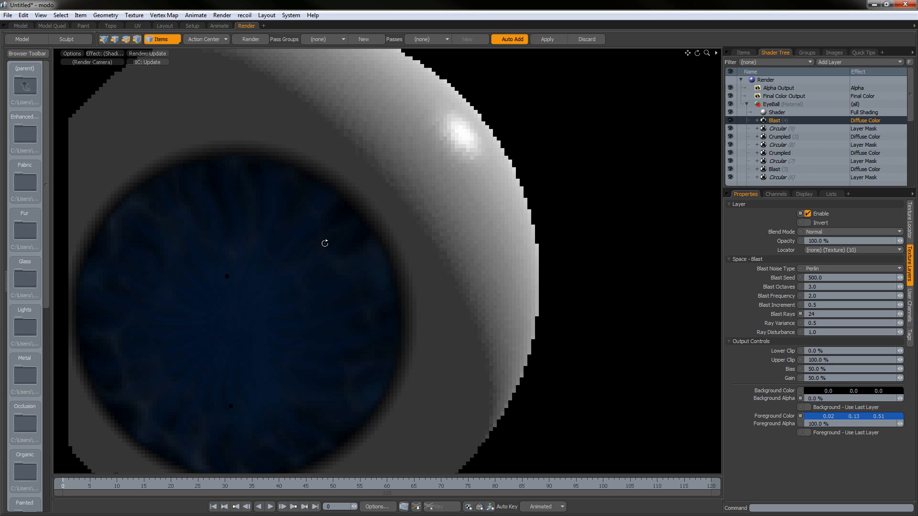
{"action": "left_click_drag", "start_coordinate": [325, 243], "coordinate": [366, 279], "text": "alt"}
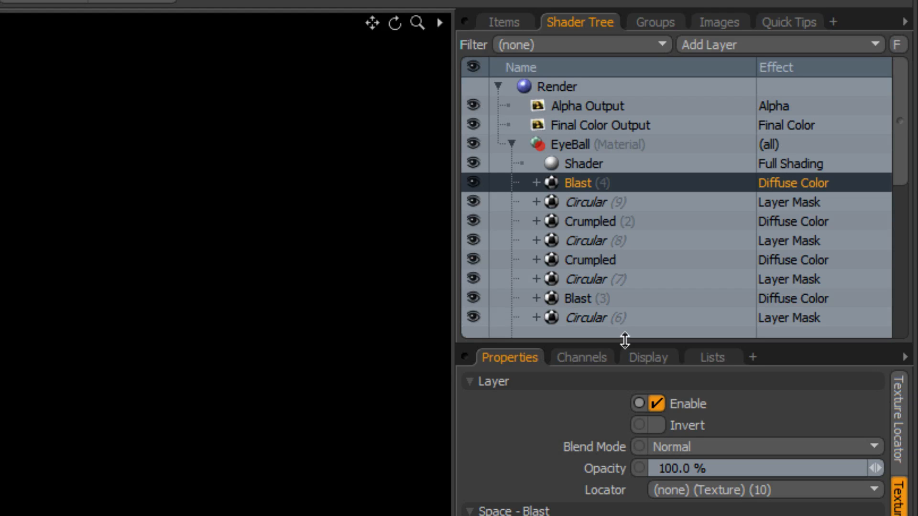
- Group all EyeBall texture layers and masks, from the Circular displacement up to Blast (4), leaving out the Material and Shader
{"action": "left_click_drag", "start_coordinate": [625, 341], "coordinate": [621, 493]}
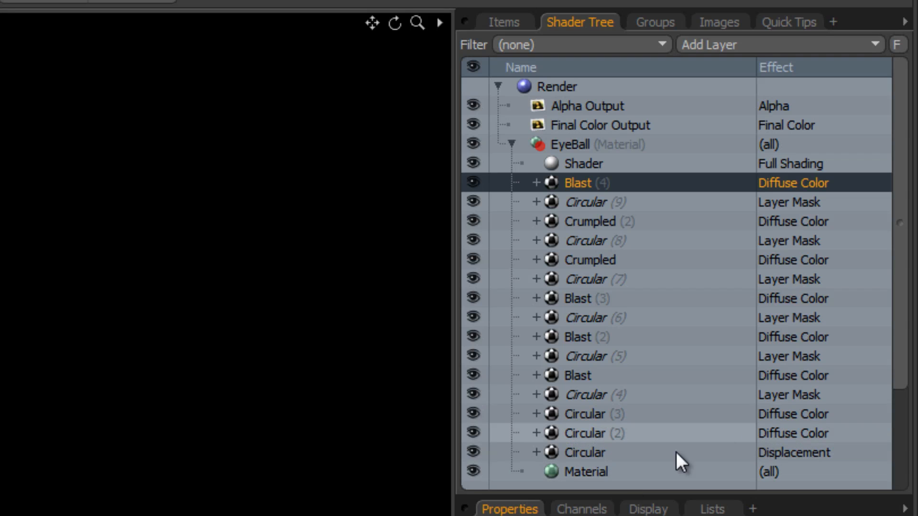
{"action": "left_click", "coordinate": [592, 452]}
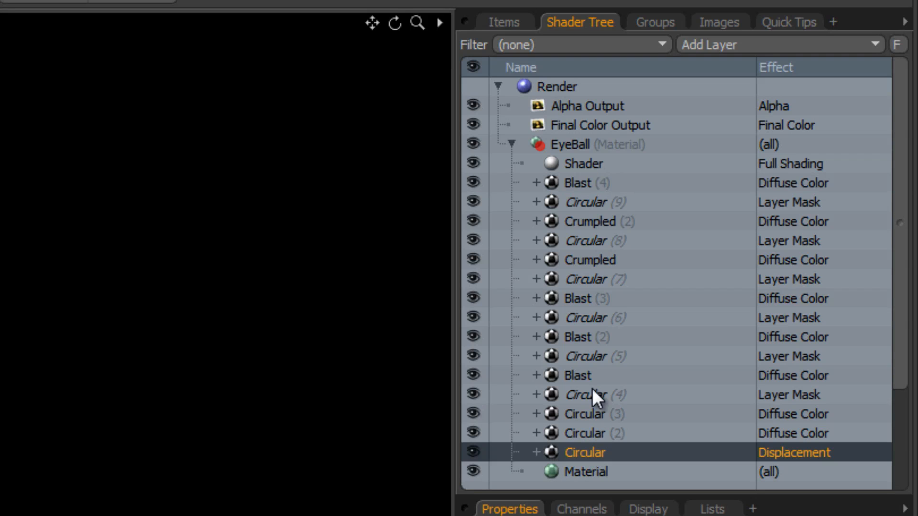
{"action": "left_click", "coordinate": [573, 183], "text": "shift"}
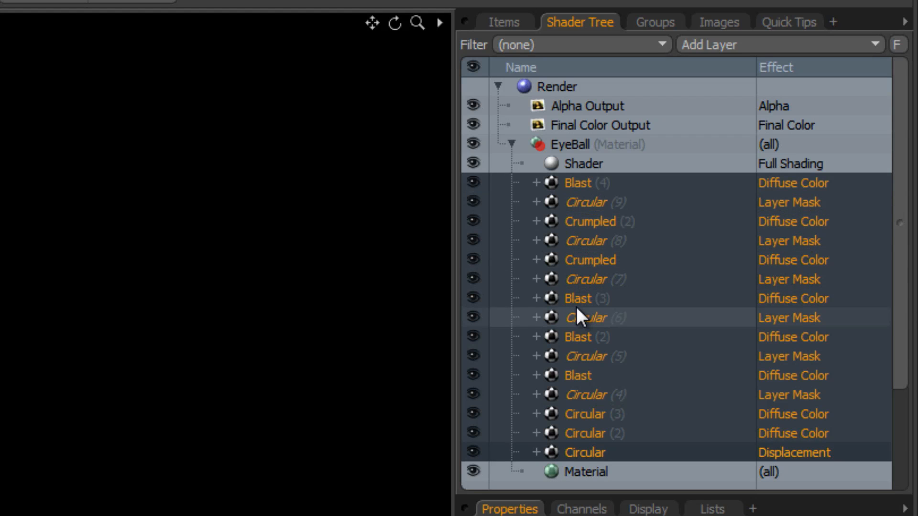
{"action": "key", "text": "ctrl+g"}
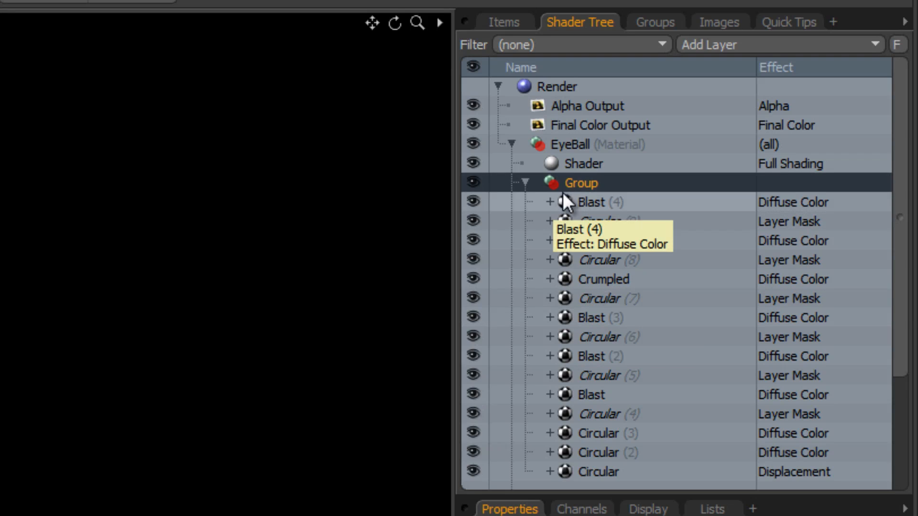
- Rename the new group of eyeball texture layers as Iris
{"action": "double_click", "coordinate": [597, 185]}
{"action": "type", "text": "Iris"}
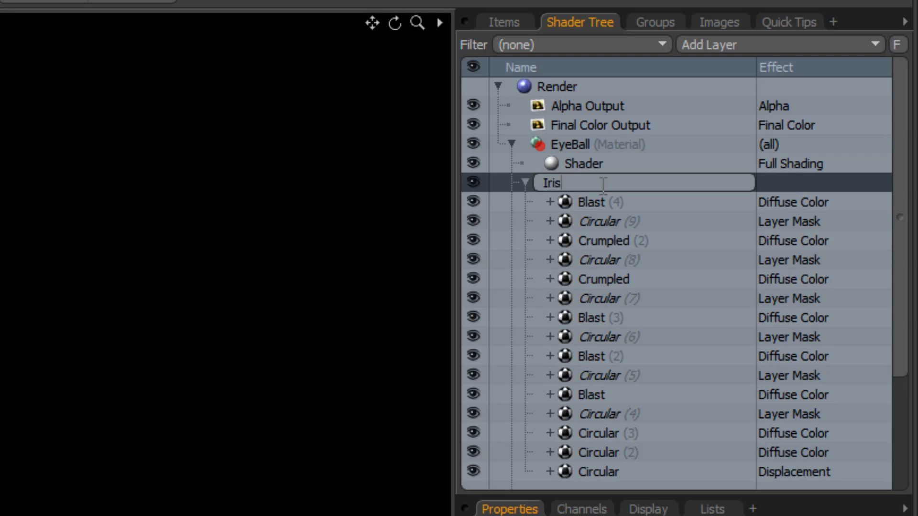
{"action": "key", "text": "Return"}
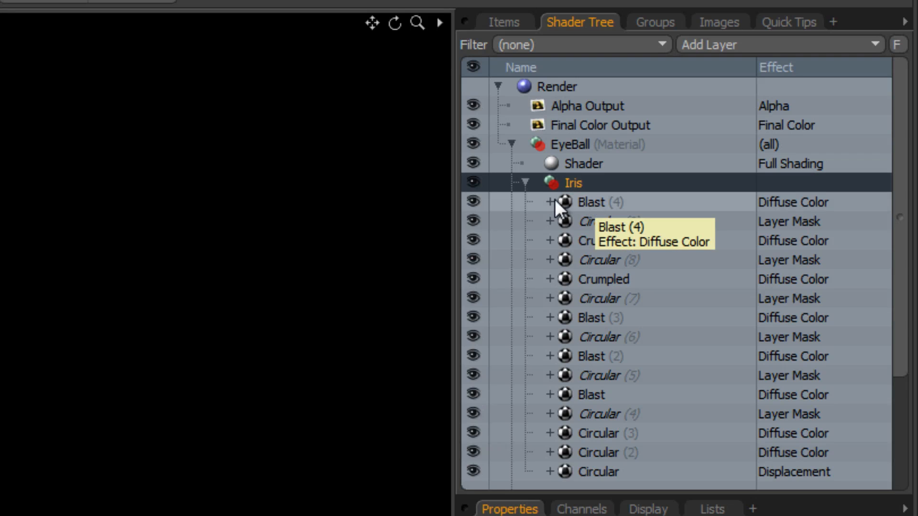
{"action": "left_click", "coordinate": [525, 183]}
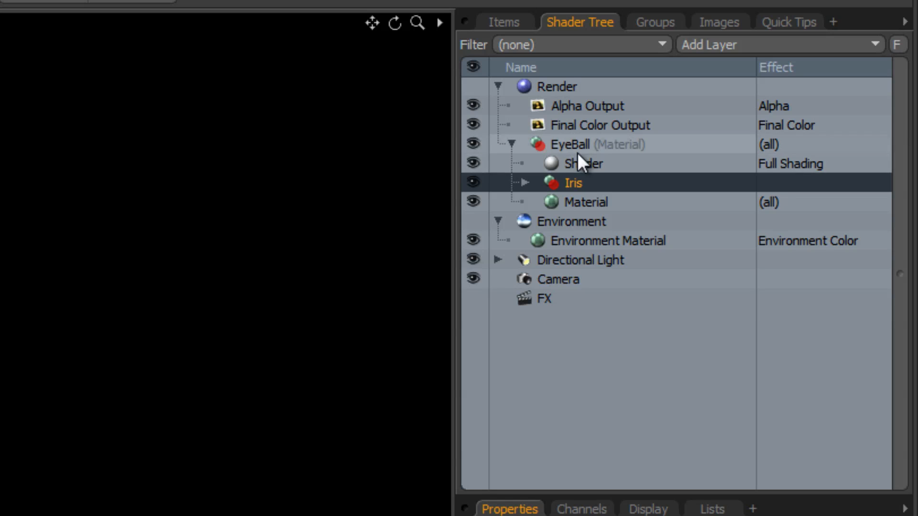
{"action": "left_click", "coordinate": [526, 184]}
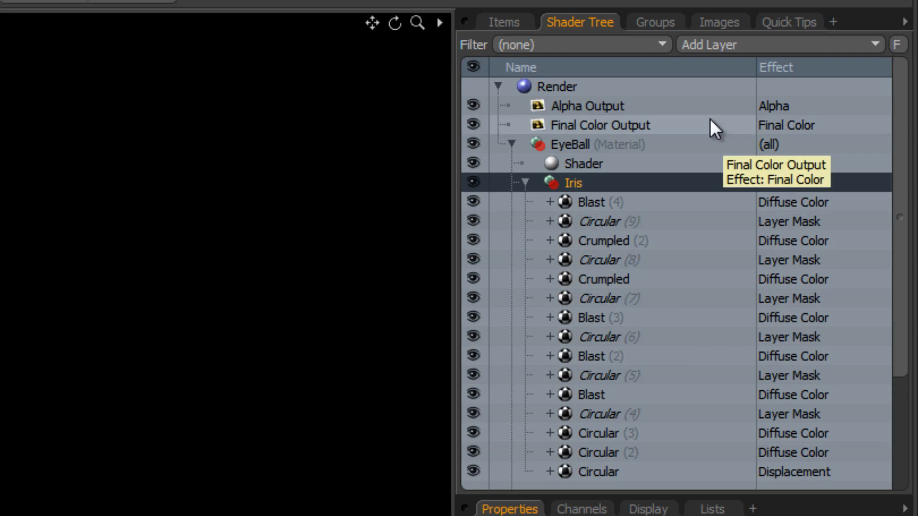
- Add a Gradient texture layer to the Iris group and set its effect to Group Mask
{"action": "left_click", "coordinate": [741, 43]}
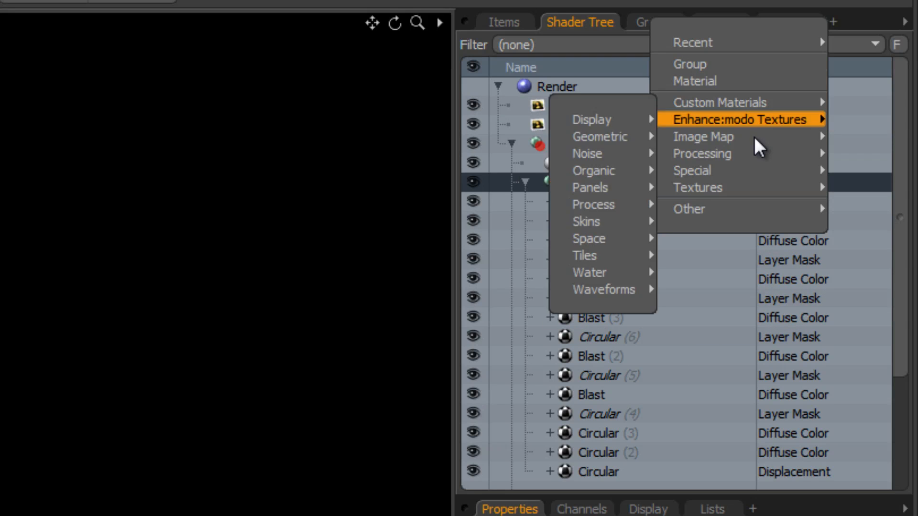
{"action": "mouse_move", "coordinate": [756, 154]}
{"action": "left_click", "coordinate": [581, 169]}
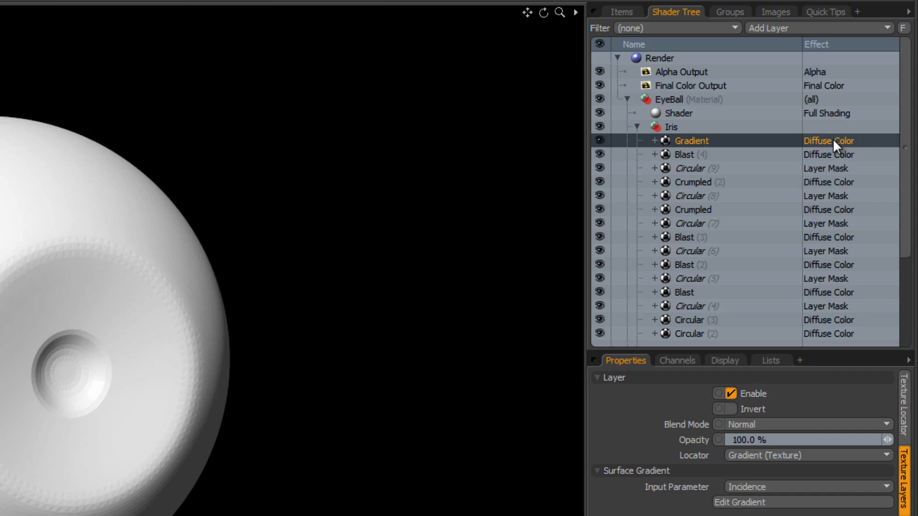
{"action": "left_click", "coordinate": [833, 138]}
{"action": "mouse_move", "coordinate": [837, 188]}
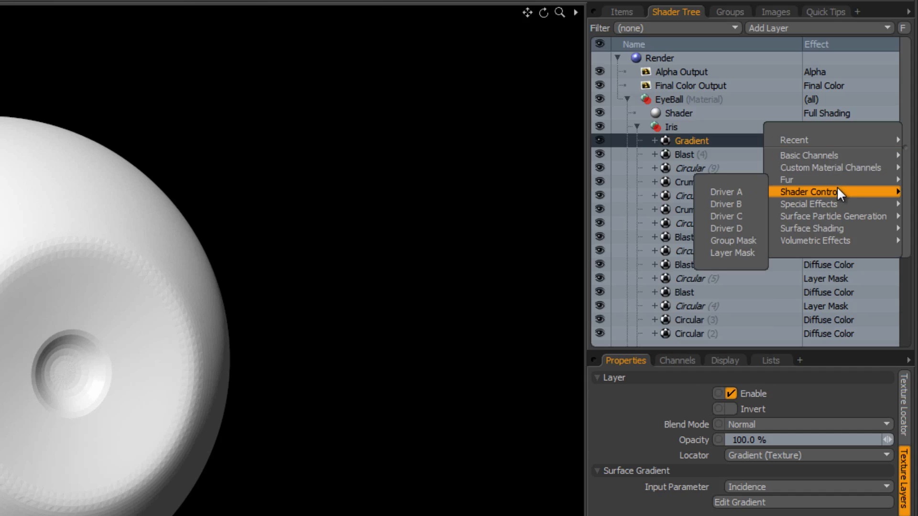
{"action": "left_click", "coordinate": [753, 241]}
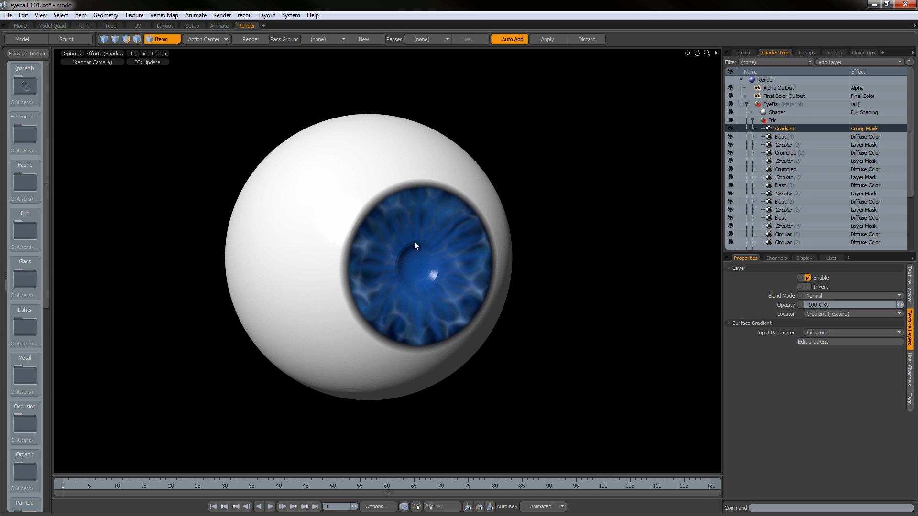
{"action": "left_click_drag", "start_coordinate": [308, 234], "coordinate": [263, 259], "text": "alt"}
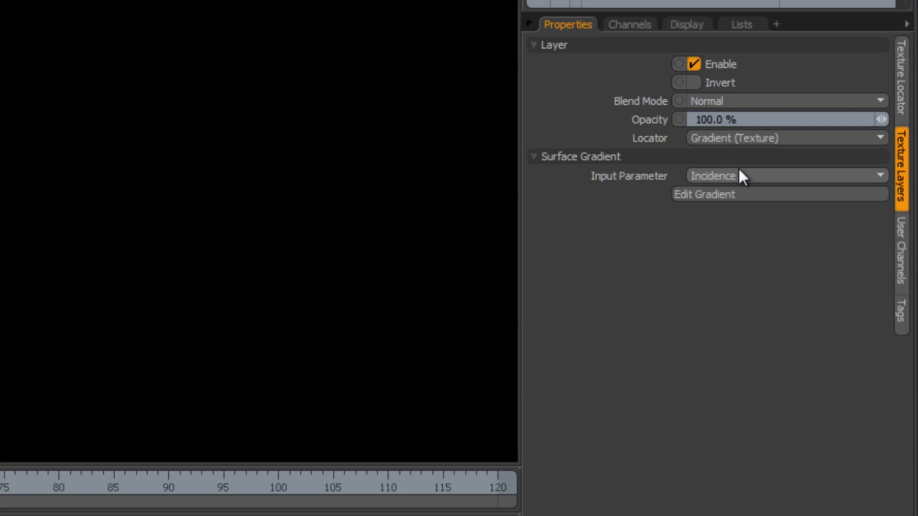
{"action": "left_click", "coordinate": [832, 333]}
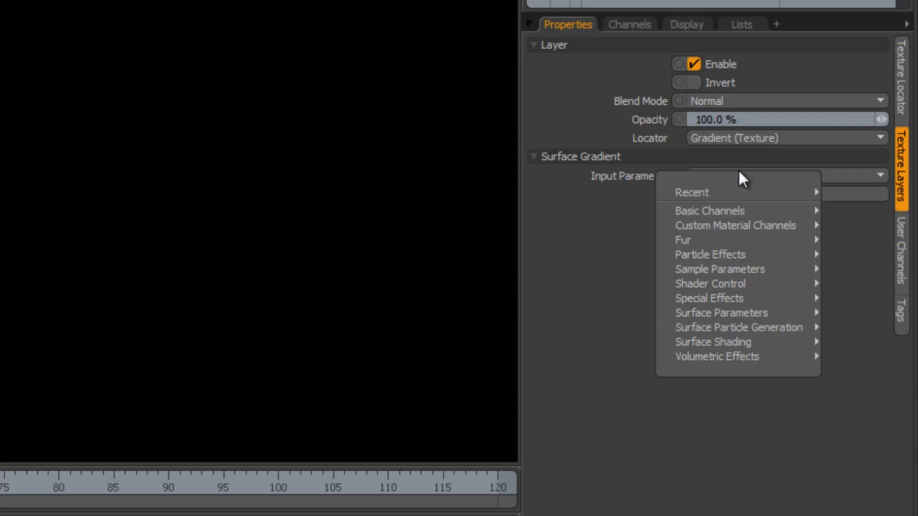
{"action": "mouse_move", "coordinate": [757, 273]}
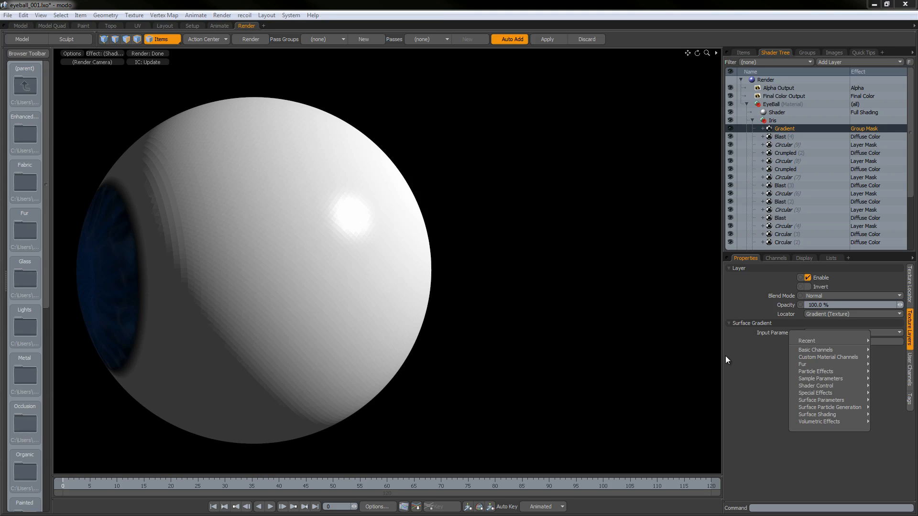
{"action": "left_click", "coordinate": [753, 376]}
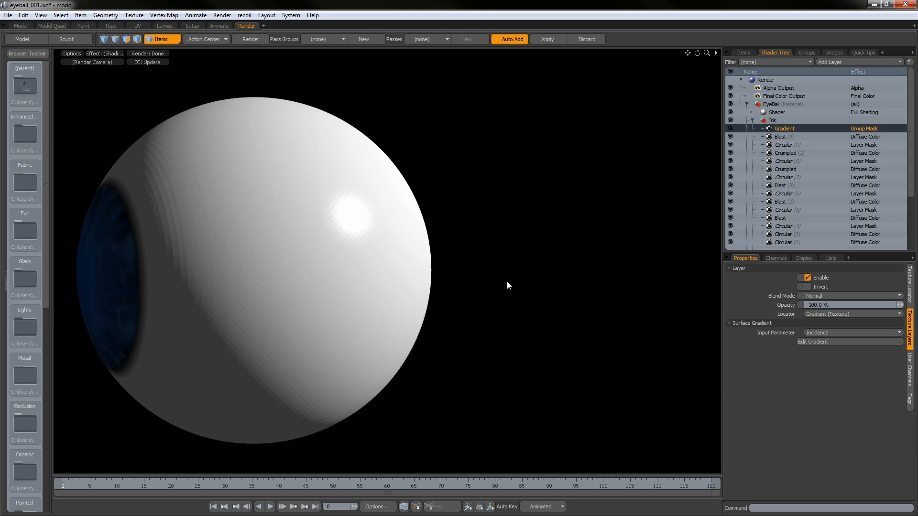
{"action": "left_click_drag", "start_coordinate": [440, 242], "coordinate": [455, 260], "text": "alt"}
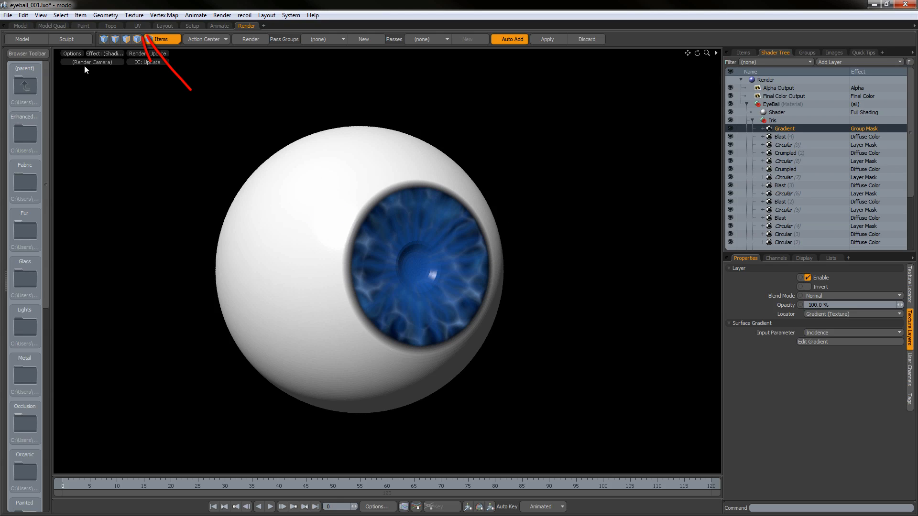
- Examine the eyeball's UV layout by selecting polygons around the iris centre, clear the selection and return to the render preview
{"action": "left_click", "coordinate": [137, 28]}
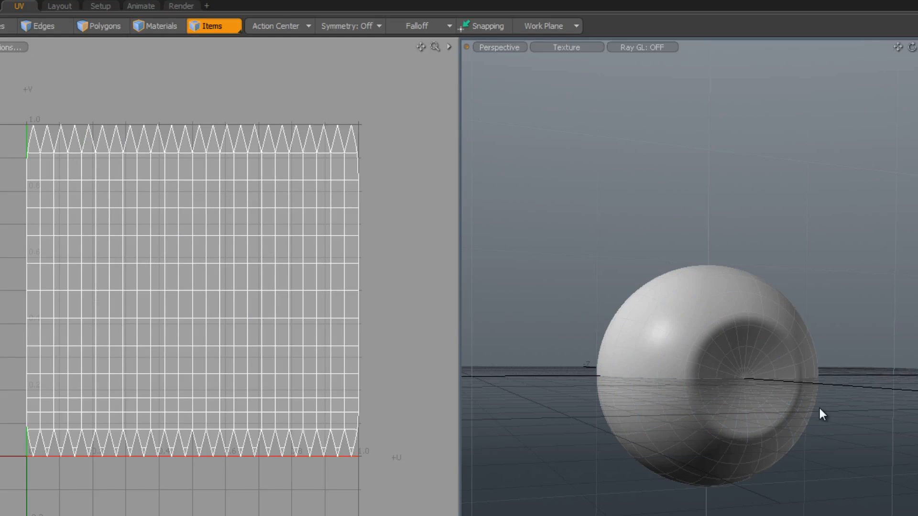
{"action": "left_click", "coordinate": [779, 427]}
{"action": "left_click", "coordinate": [92, 28]}
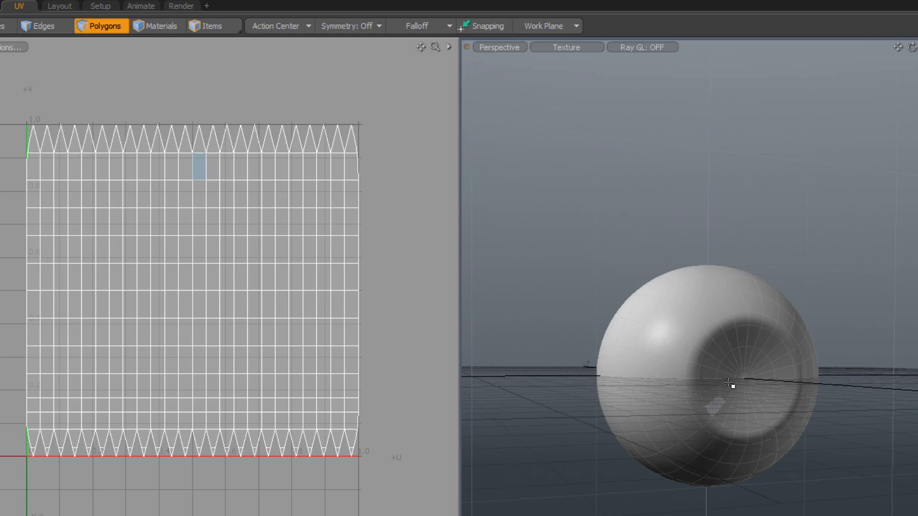
{"action": "mouse_move", "coordinate": [752, 365]}
{"action": "left_mouse_down"}
{"action": "mouse_move", "coordinate": [735, 392]}
{"action": "mouse_move", "coordinate": [725, 371]}
{"action": "mouse_move", "coordinate": [720, 378]}
{"action": "left_mouse_up"}
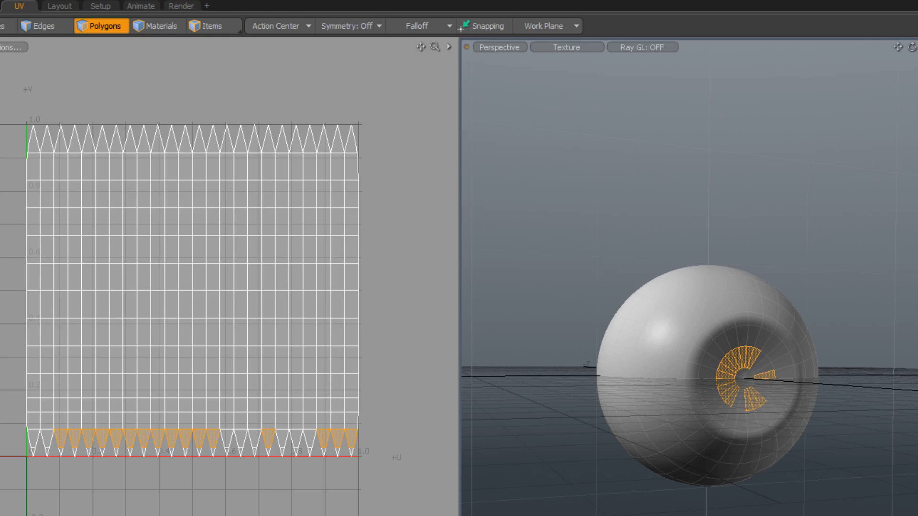
{"action": "left_click", "coordinate": [119, 509]}
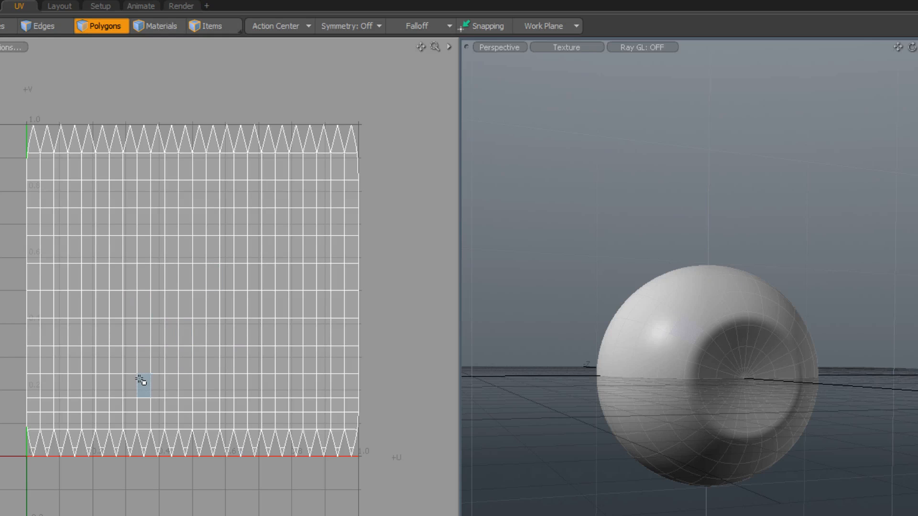
{"action": "left_click", "coordinate": [177, 7]}
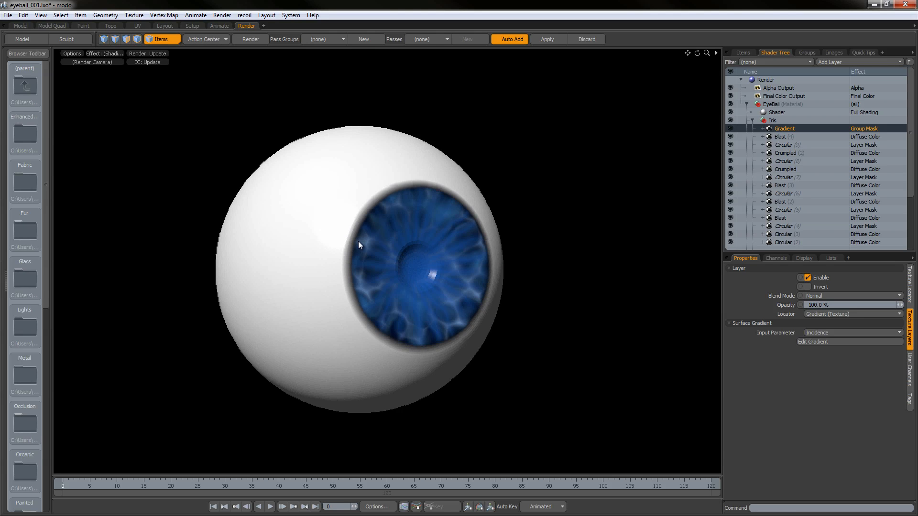
- Set the Iris gradient's texture projection type to UV Map and assign the Texture UV map
{"action": "left_click", "coordinate": [909, 285]}
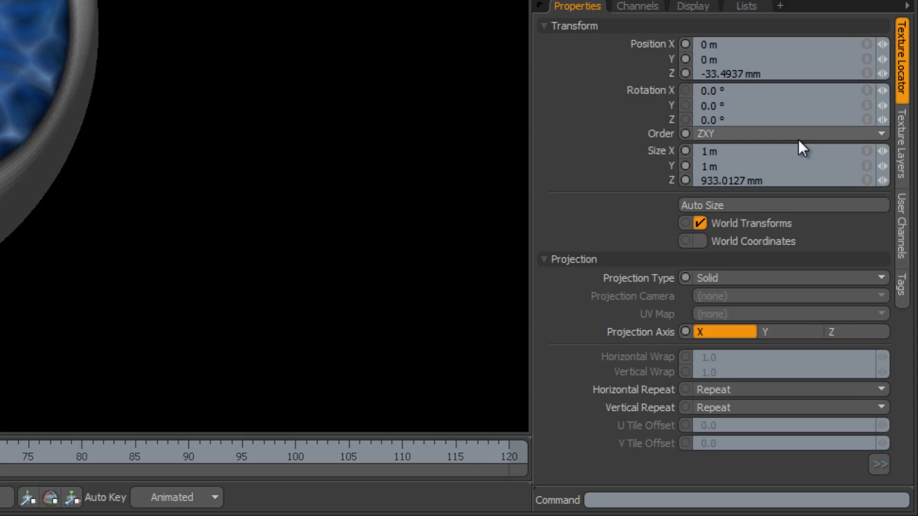
{"action": "left_click", "coordinate": [733, 278]}
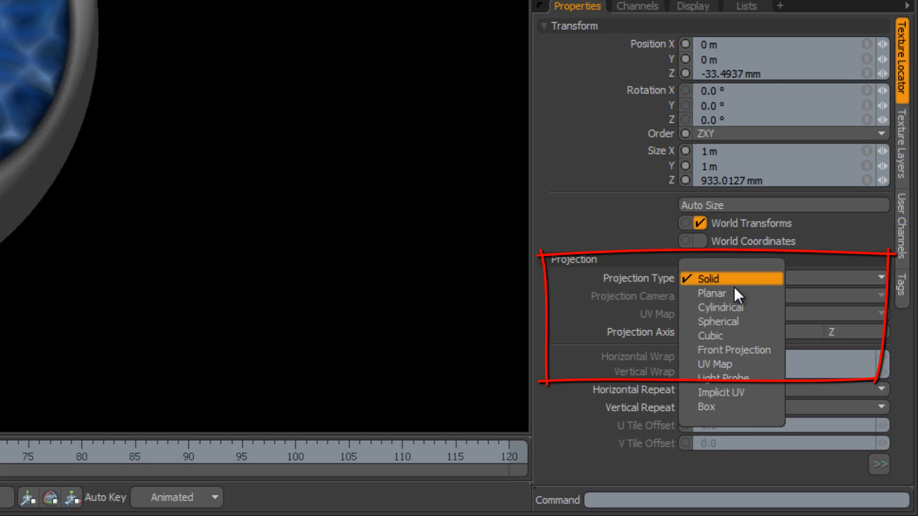
{"action": "left_click", "coordinate": [755, 365]}
{"action": "left_click", "coordinate": [715, 316]}
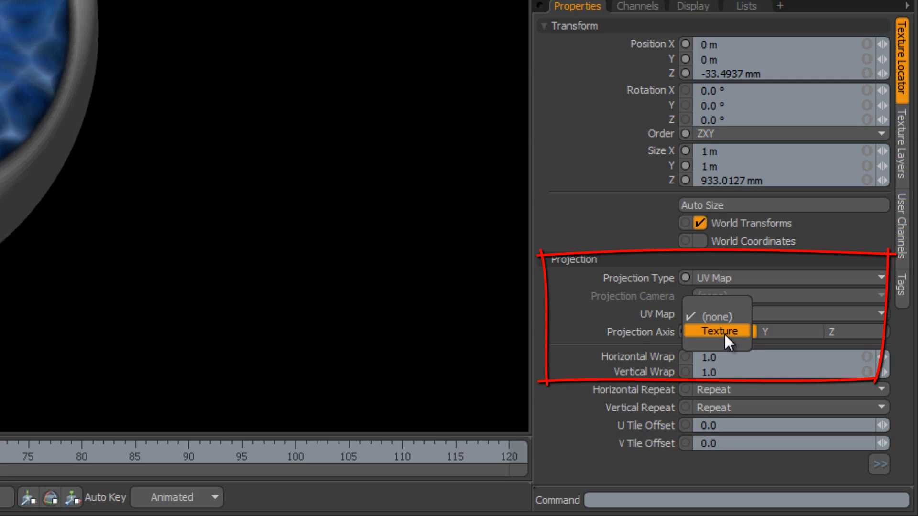
{"action": "left_click", "coordinate": [725, 333]}
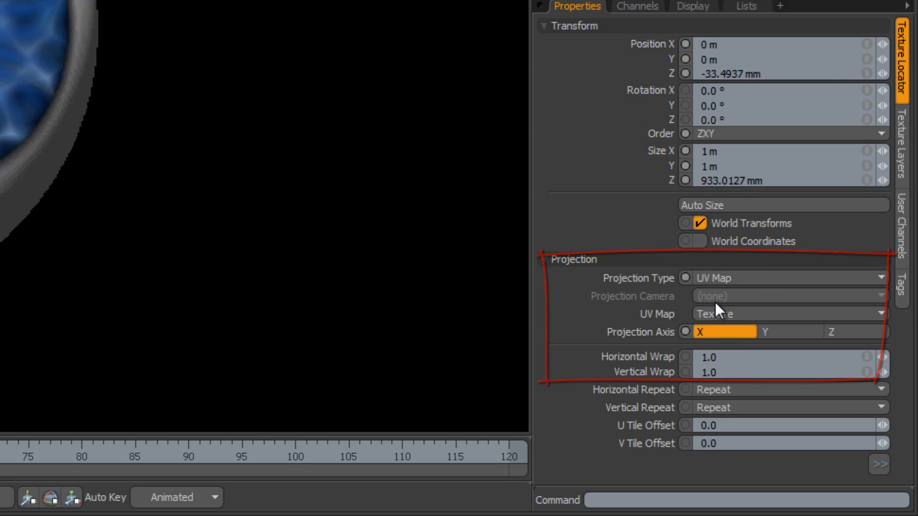
- Set the Iris gradient's input parameter to Texture V from the sample parameters
{"action": "left_click", "coordinate": [904, 154]}
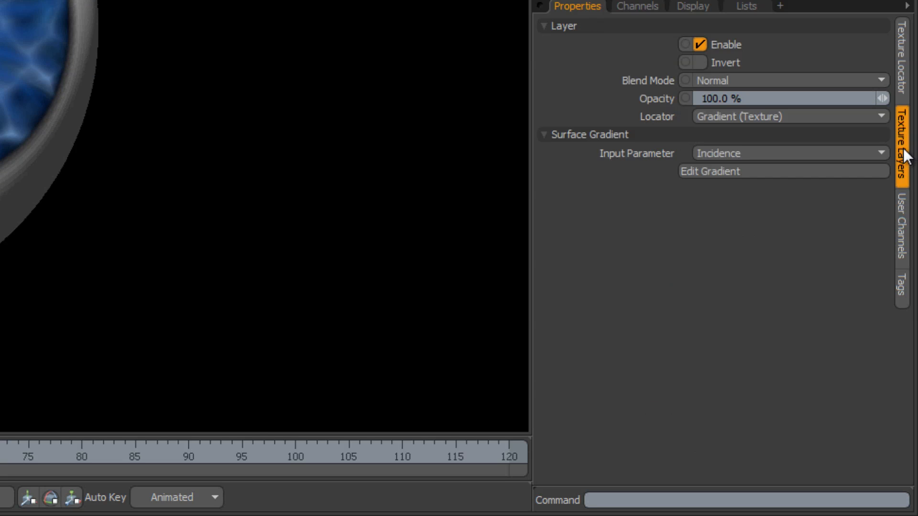
{"action": "left_click", "coordinate": [722, 152]}
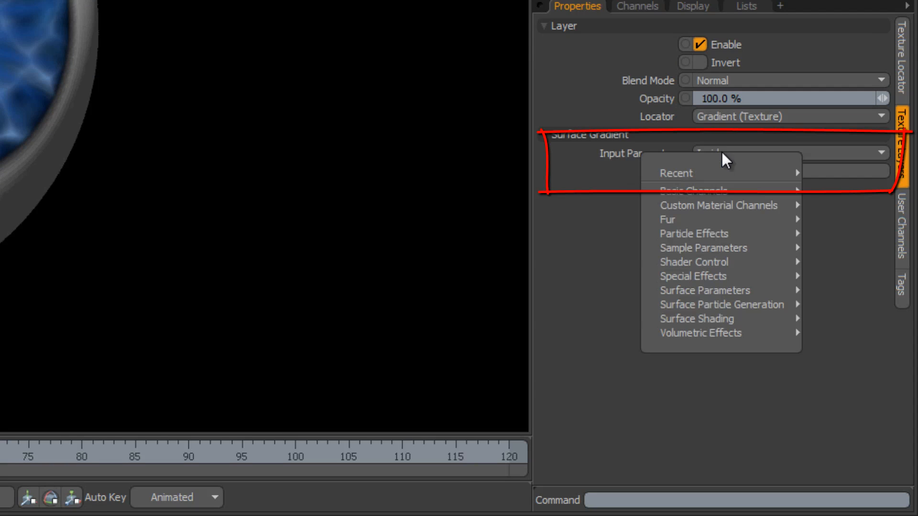
{"action": "mouse_move", "coordinate": [720, 248]}
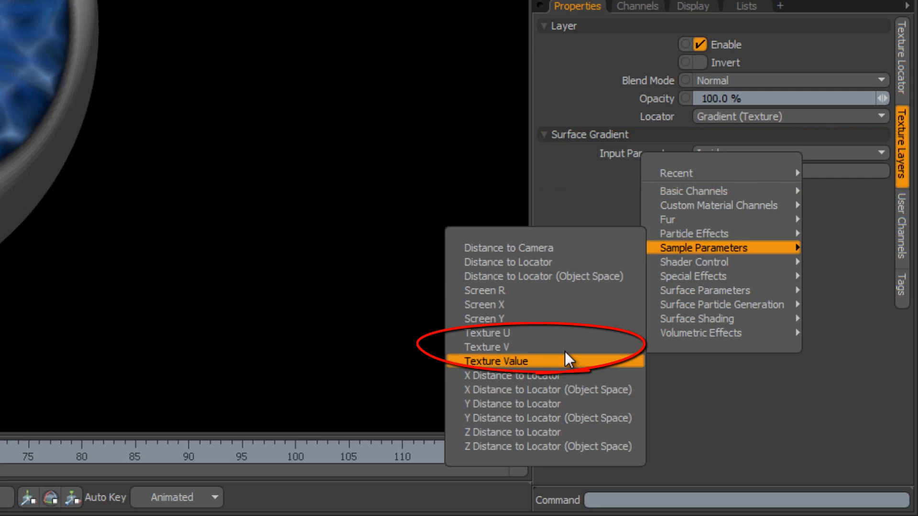
{"action": "left_click", "coordinate": [563, 348]}
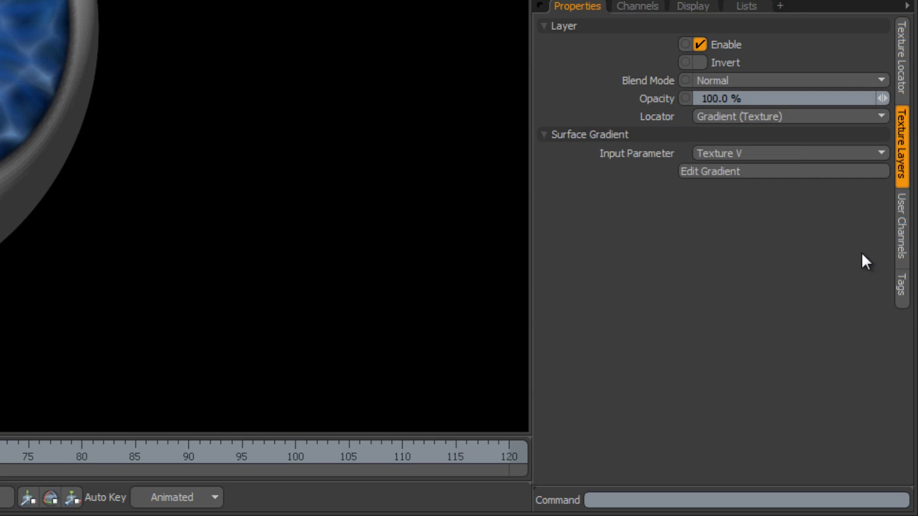
- Open the Iris gradient for editing and add a key to its Value channel at input 1.0 with value 0%
{"action": "left_click", "coordinate": [736, 173]}
{"action": "left_click", "coordinate": [746, 171]}
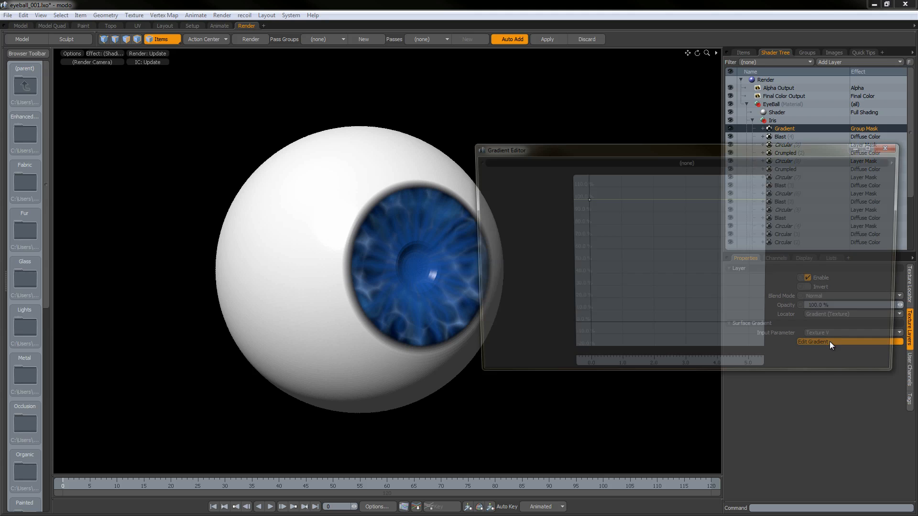
{"action": "left_click_drag", "start_coordinate": [638, 149], "coordinate": [477, 237]}
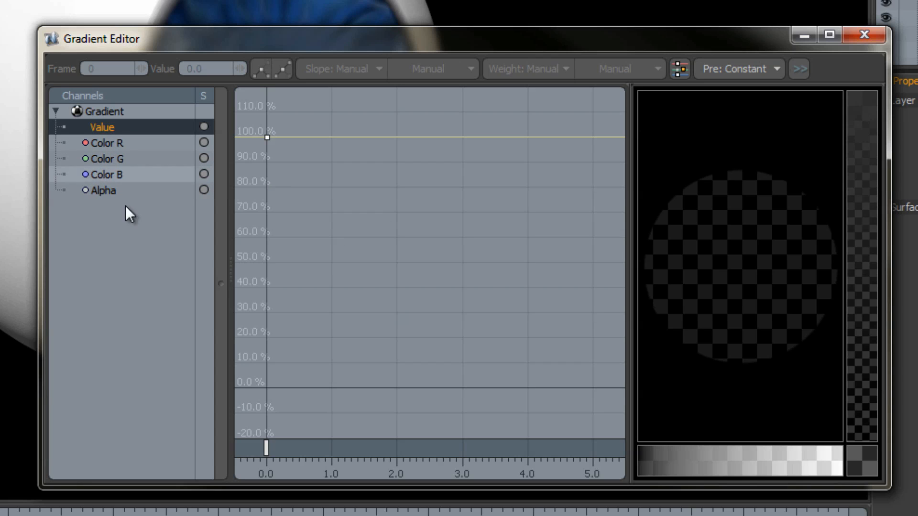
{"action": "left_click", "coordinate": [113, 144]}
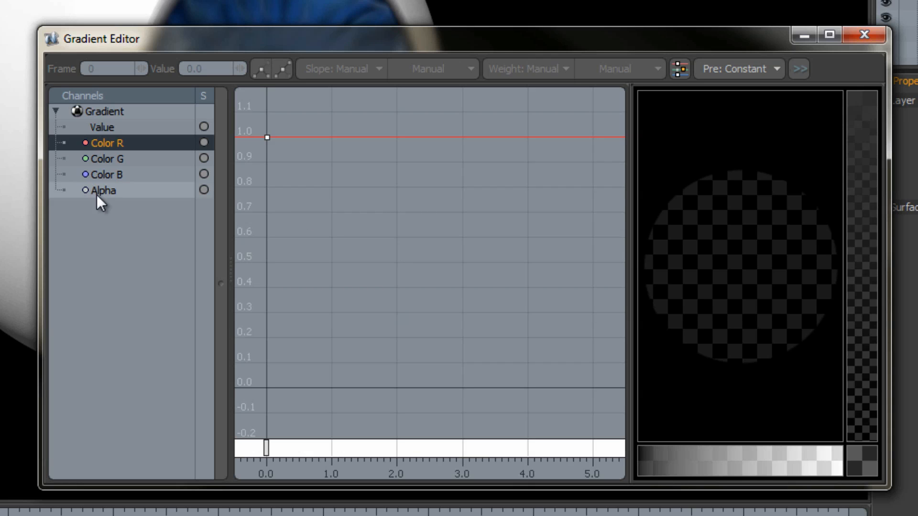
{"action": "left_click", "coordinate": [96, 131]}
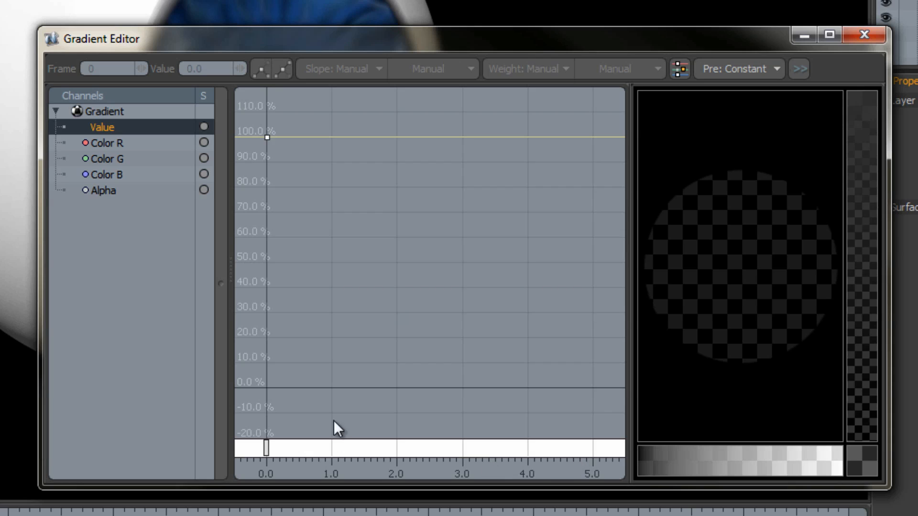
{"action": "left_click", "coordinate": [266, 449]}
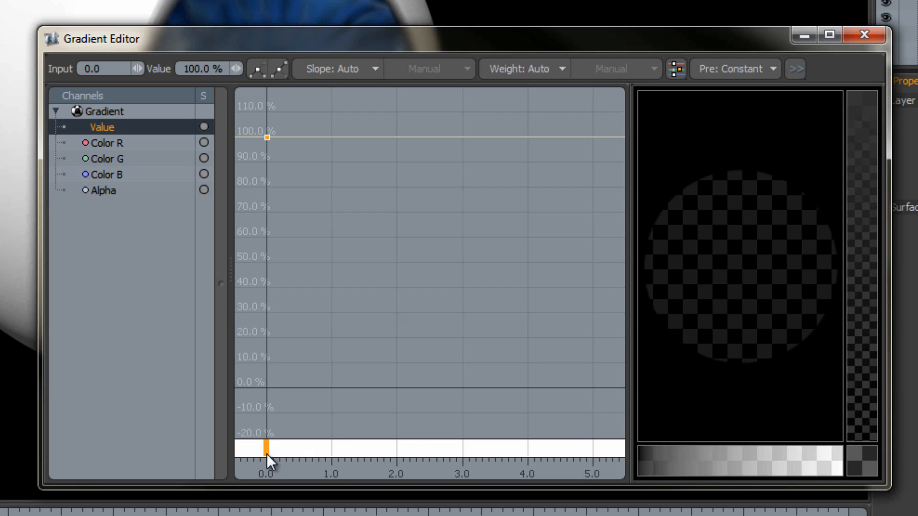
{"action": "left_click", "coordinate": [333, 450]}
{"action": "left_click", "coordinate": [332, 448]}
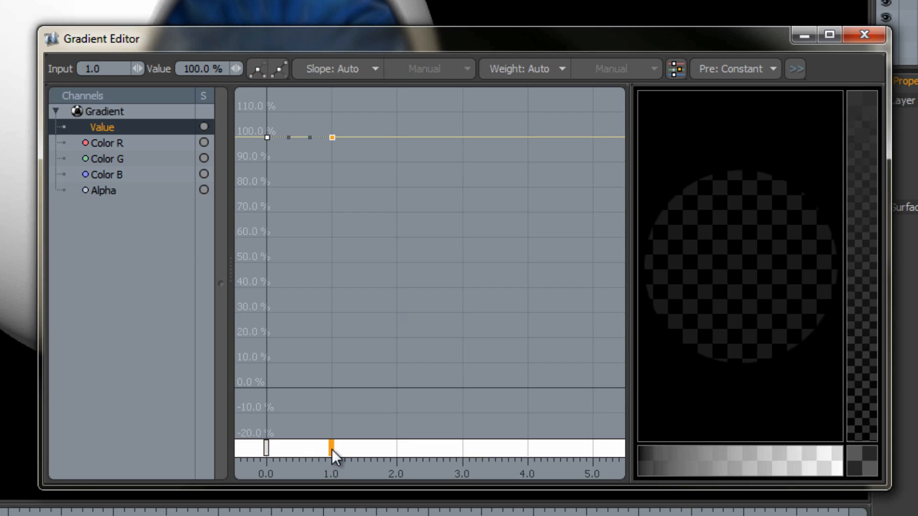
{"action": "left_click", "coordinate": [223, 70]}
{"action": "type", "text": "0"}
{"action": "key", "text": "Return"}
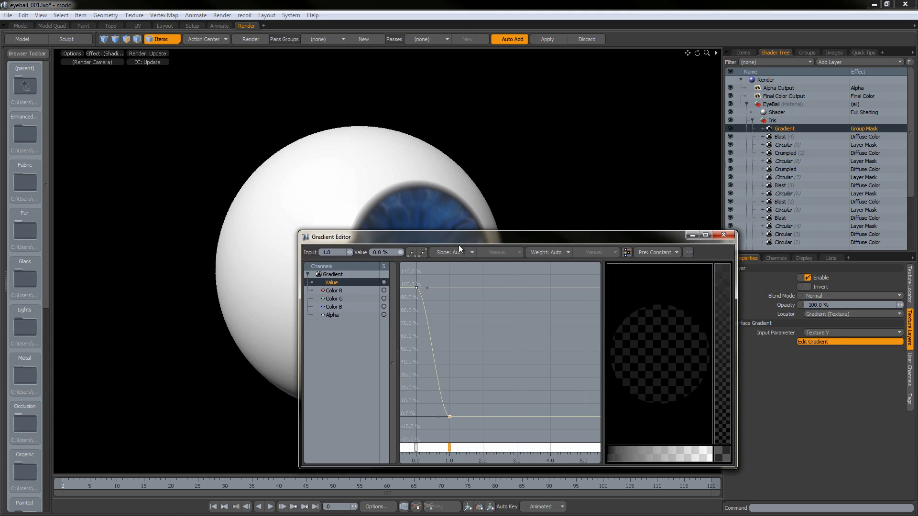
- Tighten the gradient falloff by moving the 100% key to about input 0.25 and the 0% key to input 0.6
{"action": "left_click_drag", "start_coordinate": [459, 246], "coordinate": [601, 242]}
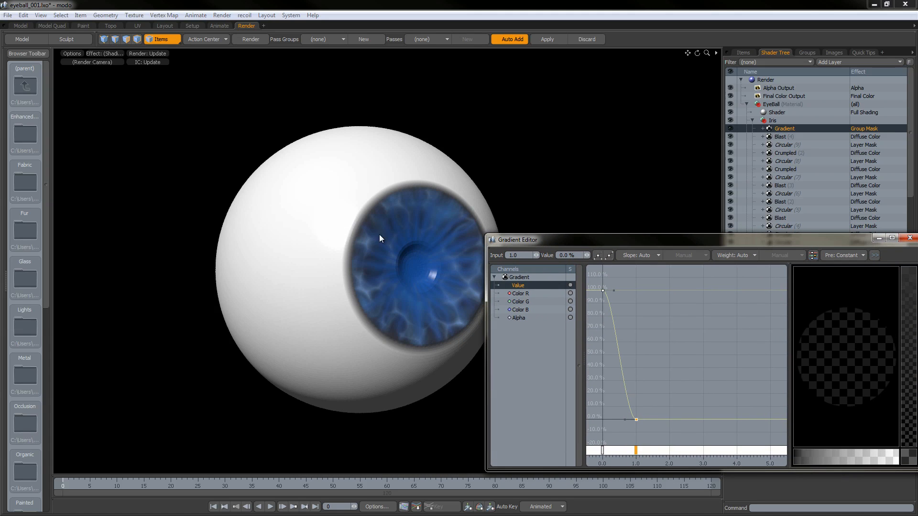
{"action": "left_click_drag", "start_coordinate": [295, 225], "coordinate": [308, 248], "text": "alt"}
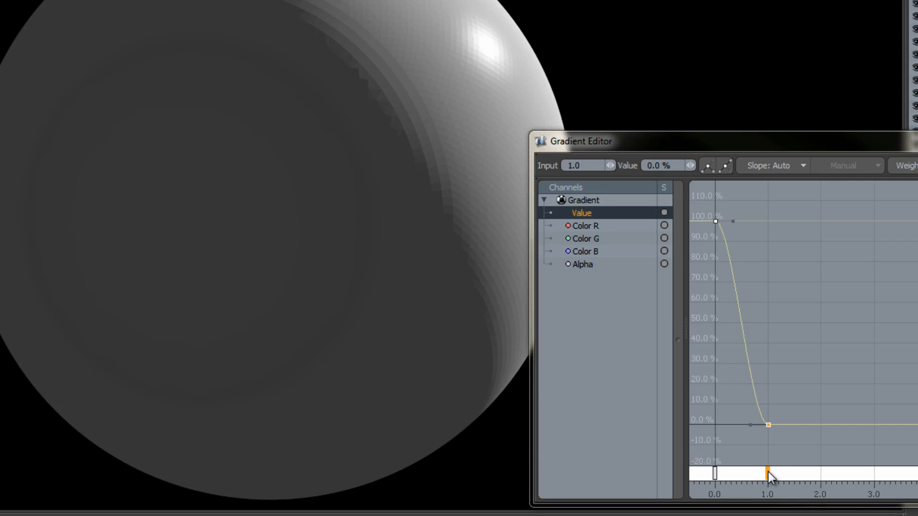
{"action": "left_click_drag", "start_coordinate": [768, 472], "coordinate": [725, 475]}
{"action": "left_click", "coordinate": [715, 476]}
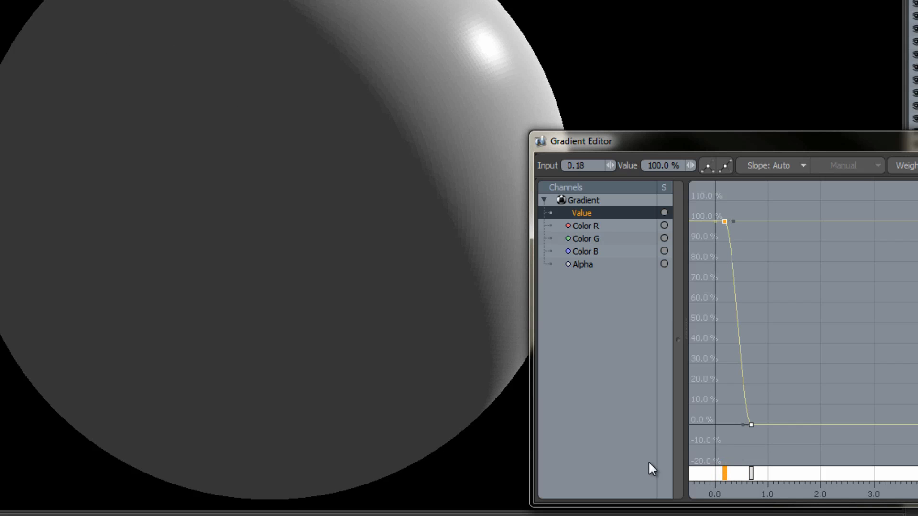
{"action": "left_click_drag", "start_coordinate": [725, 475], "coordinate": [728, 475]}
{"action": "left_click_drag", "start_coordinate": [450, 56], "coordinate": [384, 136], "text": "alt"}
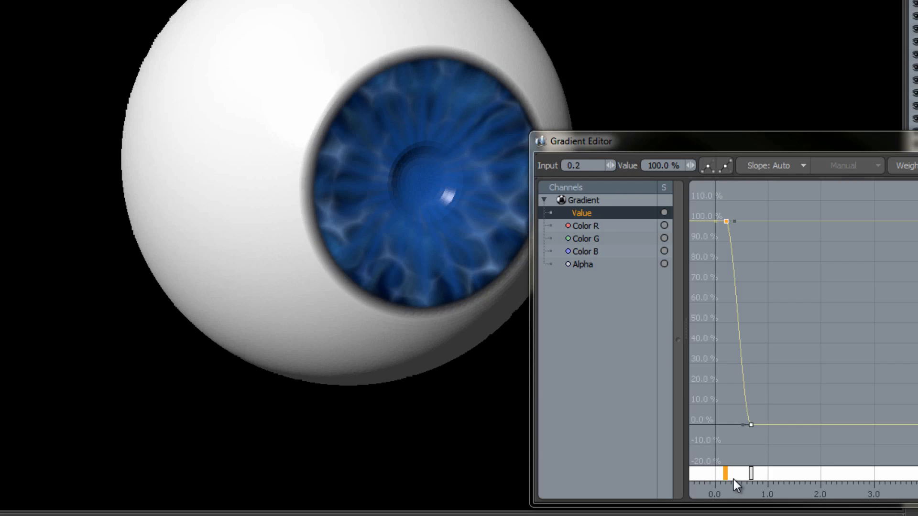
{"action": "mouse_move", "coordinate": [727, 475]}
{"action": "left_mouse_down"}
{"action": "mouse_move", "coordinate": [716, 475]}
{"action": "mouse_move", "coordinate": [745, 472]}
{"action": "left_mouse_up"}
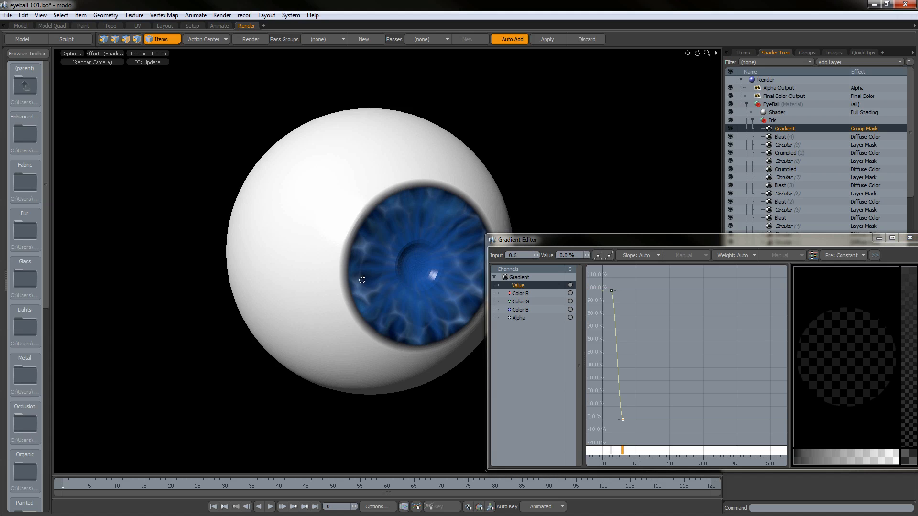
- Inspect the masked iris from several angles around the eyeball, closing the Gradient Editor for an unobstructed view
{"action": "left_click_drag", "start_coordinate": [362, 280], "coordinate": [386, 278], "text": "alt"}
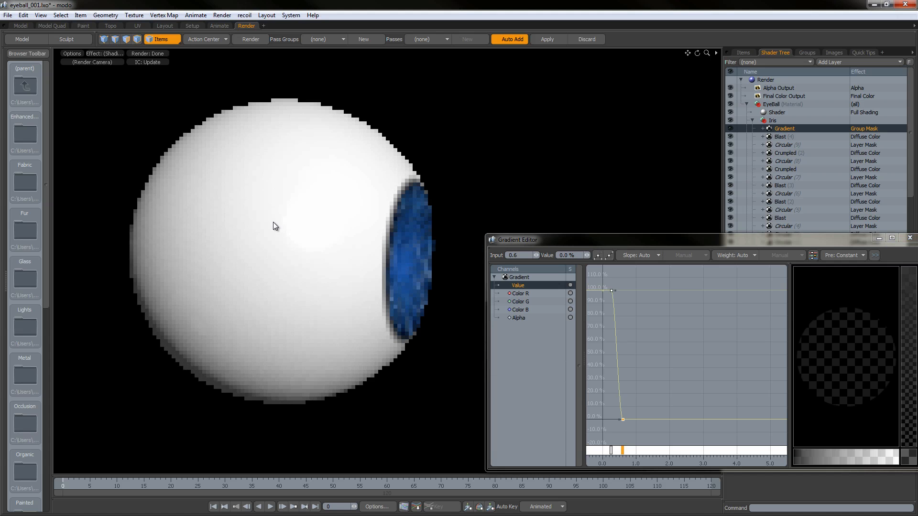
{"action": "left_click_drag", "start_coordinate": [267, 246], "coordinate": [96, 265], "text": "alt"}
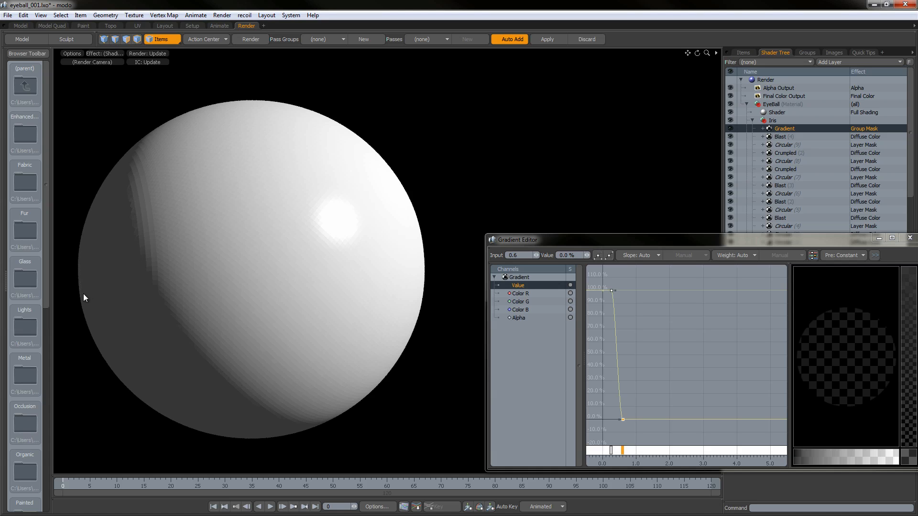
{"action": "left_click_drag", "start_coordinate": [303, 280], "coordinate": [355, 230], "text": "alt"}
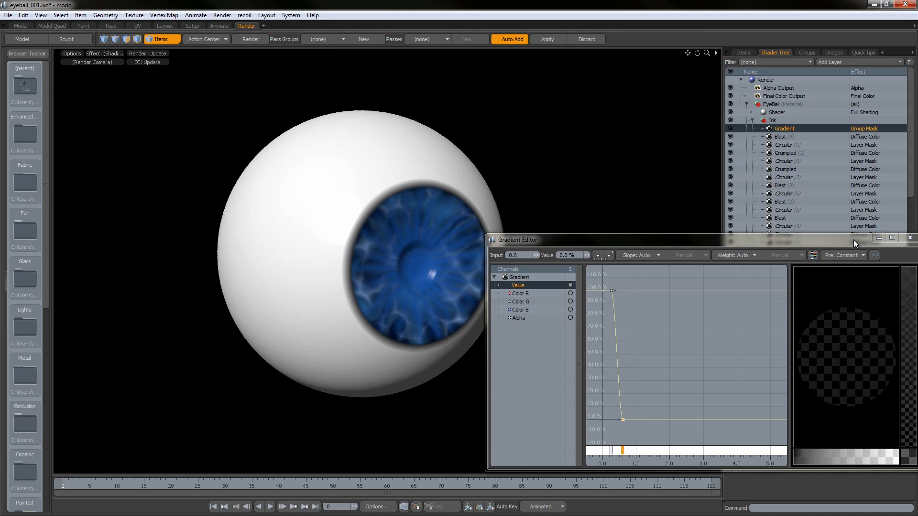
{"action": "left_click_drag", "start_coordinate": [853, 239], "coordinate": [777, 231]}
{"action": "left_click", "coordinate": [830, 233]}
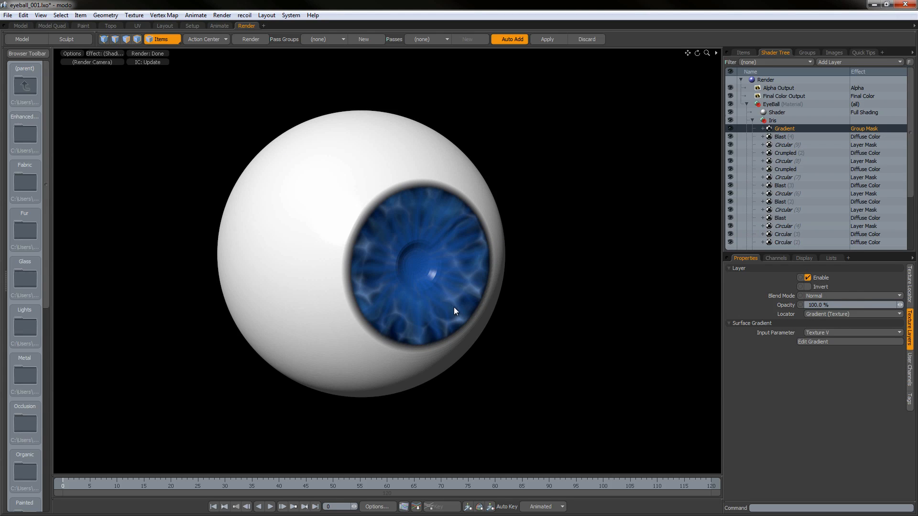
{"action": "left_click_drag", "start_coordinate": [431, 298], "coordinate": [274, 183], "text": "alt"}
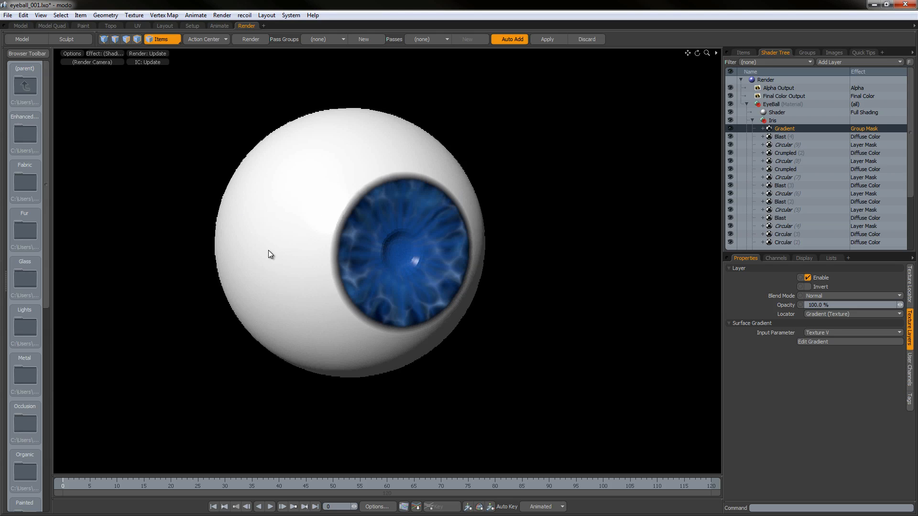
{"action": "left_click_drag", "start_coordinate": [385, 236], "coordinate": [378, 242], "text": "alt"}
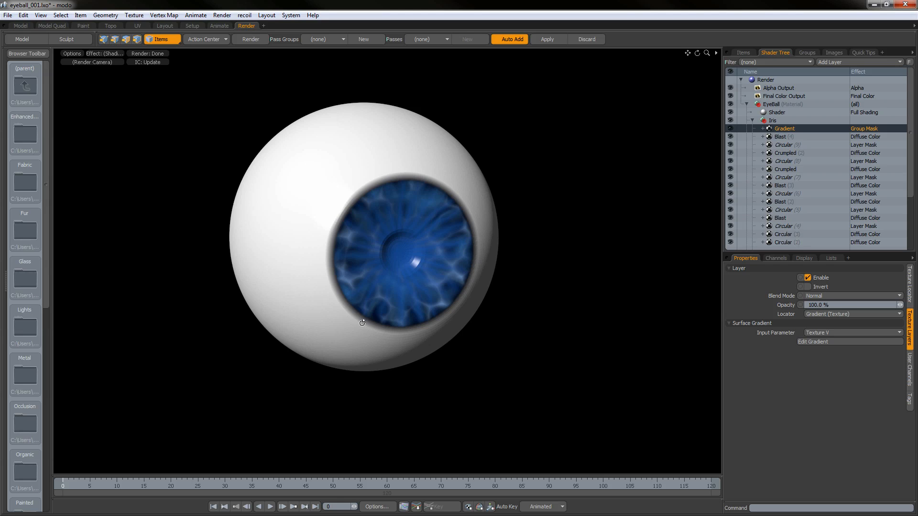
{"action": "left_click_drag", "start_coordinate": [362, 323], "coordinate": [387, 309], "text": "alt"}
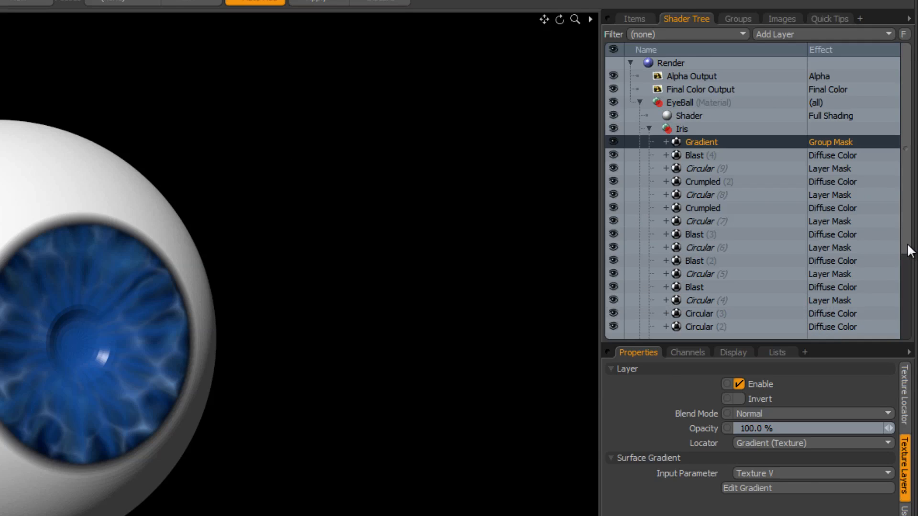
- Duplicate the Iris group's Circular displacement layer, move the copy above the Iris group within the EyeBall material, and collapse the group
{"action": "scroll", "coordinate": [904, 288], "scroll_direction": "down", "scroll_amount": 2}
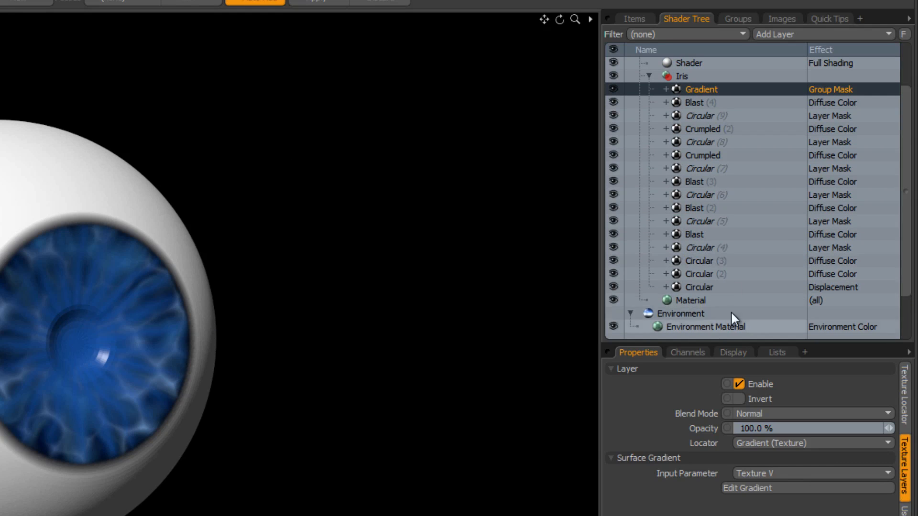
{"action": "left_click", "coordinate": [701, 287]}
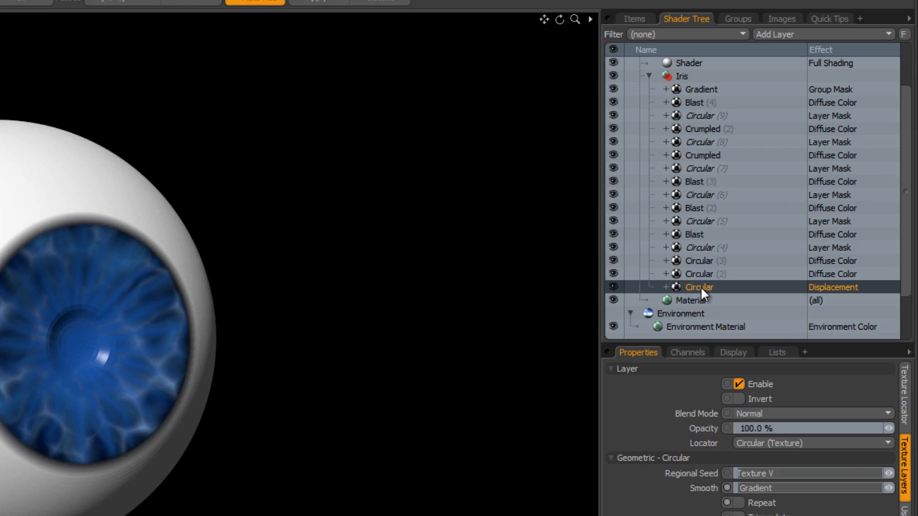
{"action": "right_click", "coordinate": [701, 285]}
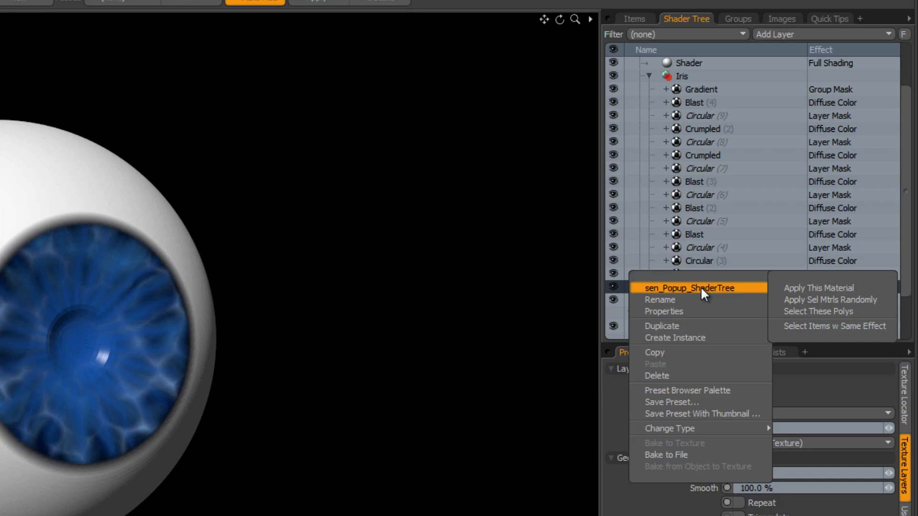
{"action": "left_click", "coordinate": [698, 326]}
{"action": "mouse_move", "coordinate": [698, 286]}
{"action": "left_mouse_down"}
{"action": "mouse_move", "coordinate": [670, 50]}
{"action": "mouse_move", "coordinate": [695, 110]}
{"action": "mouse_move", "coordinate": [698, 89]}
{"action": "mouse_move", "coordinate": [692, 85]}
{"action": "mouse_move", "coordinate": [696, 121]}
{"action": "left_mouse_up"}
{"action": "left_click", "coordinate": [649, 142]}
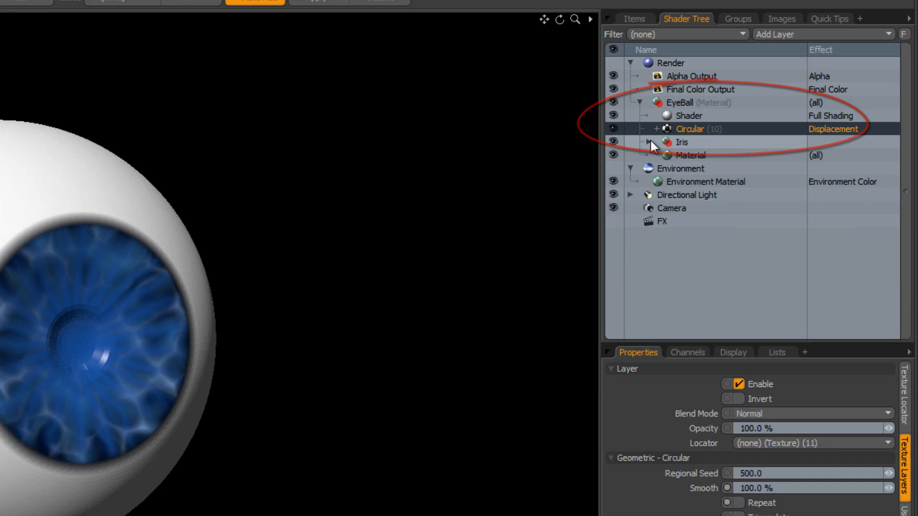
- Change the duplicated Circular layer's effect to Diffuse Color
{"action": "left_click", "coordinate": [839, 129]}
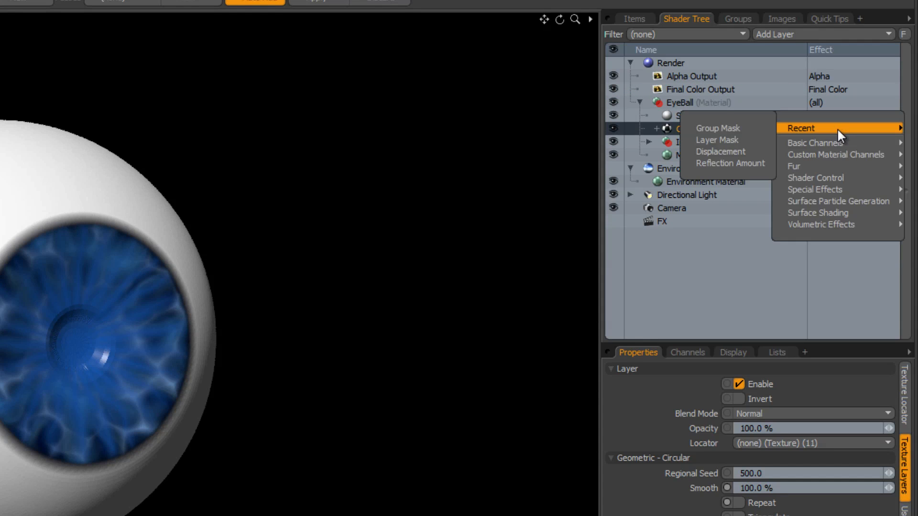
{"action": "mouse_move", "coordinate": [836, 139]}
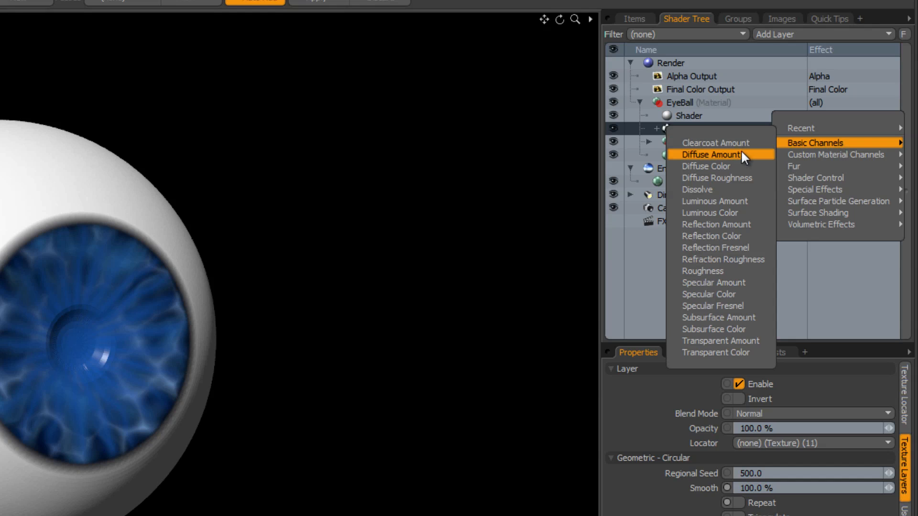
{"action": "left_click", "coordinate": [741, 165]}
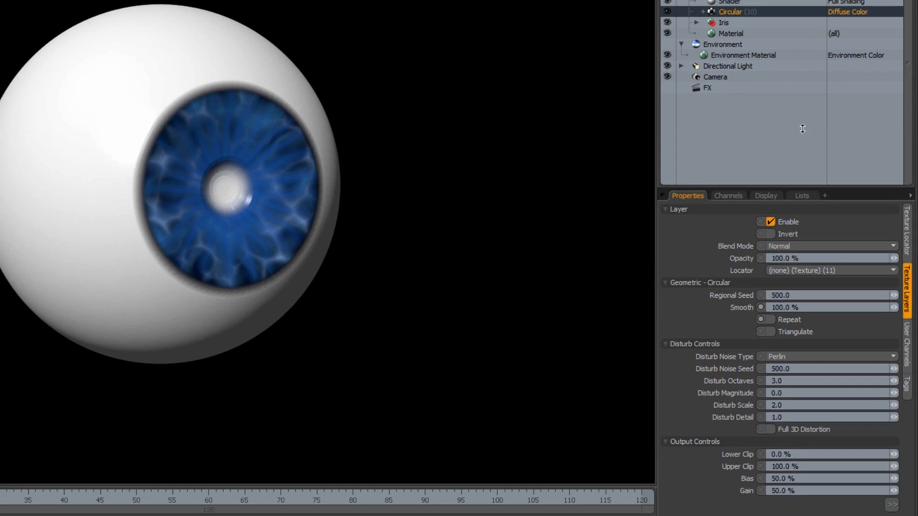
- Set the duplicated Circular texture's foreground color to black
{"action": "left_click_drag", "start_coordinate": [803, 129], "coordinate": [803, 129]}
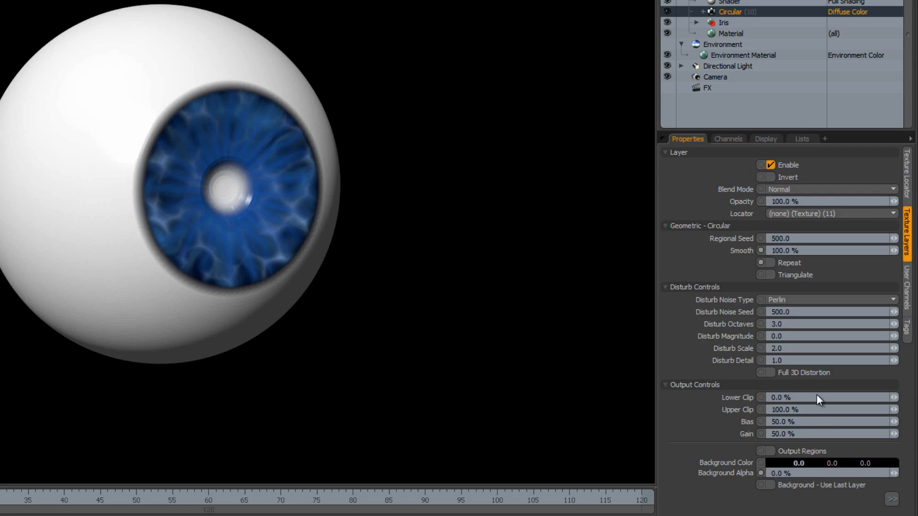
{"action": "left_click_drag", "start_coordinate": [794, 131], "coordinate": [794, 108]}
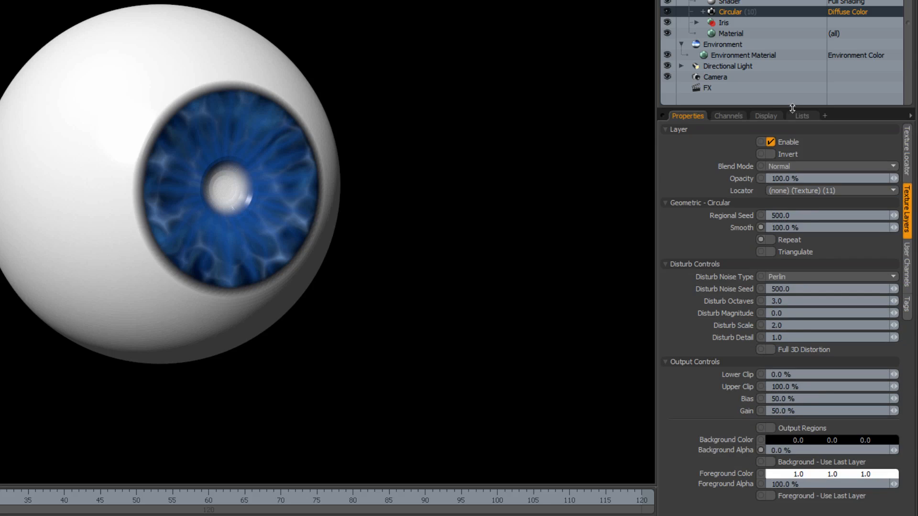
{"action": "left_click", "coordinate": [785, 474]}
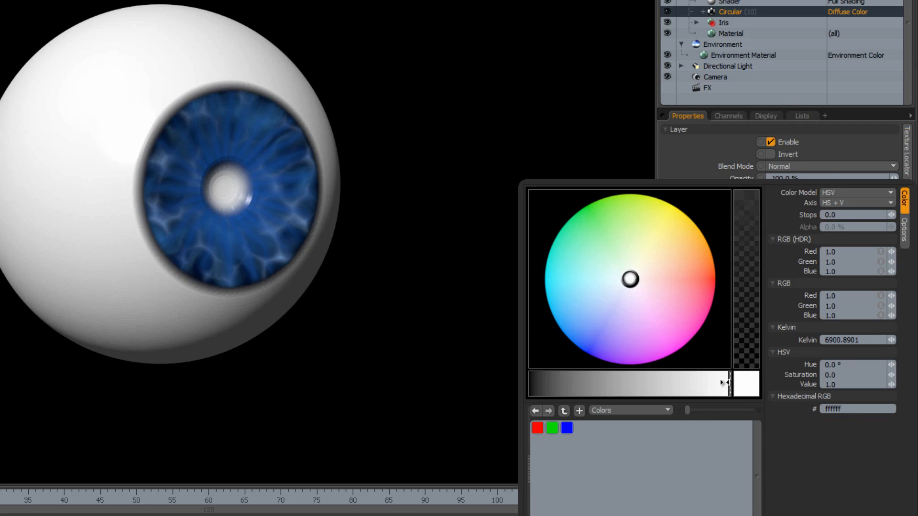
{"action": "left_click_drag", "start_coordinate": [730, 383], "coordinate": [465, 390]}
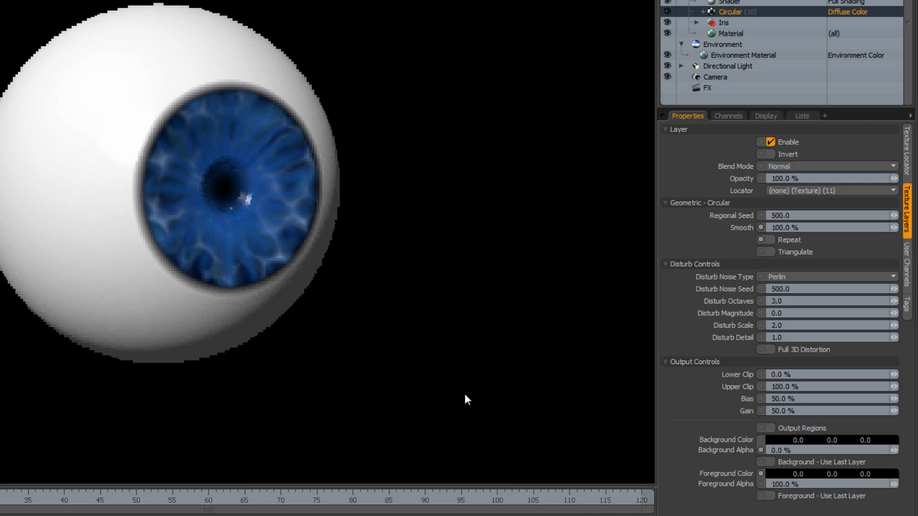
- Set the Circular texture locator's size to 100 mm on the X, Y and Z axes
{"action": "left_click", "coordinate": [906, 152]}
{"action": "left_click", "coordinate": [782, 214]}
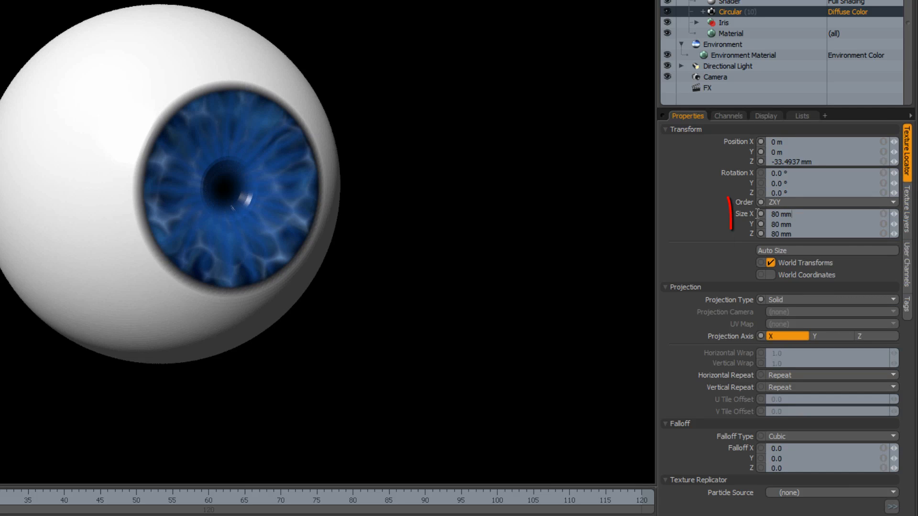
{"action": "type", "text": "100"}
{"action": "key", "text": "Tab"}
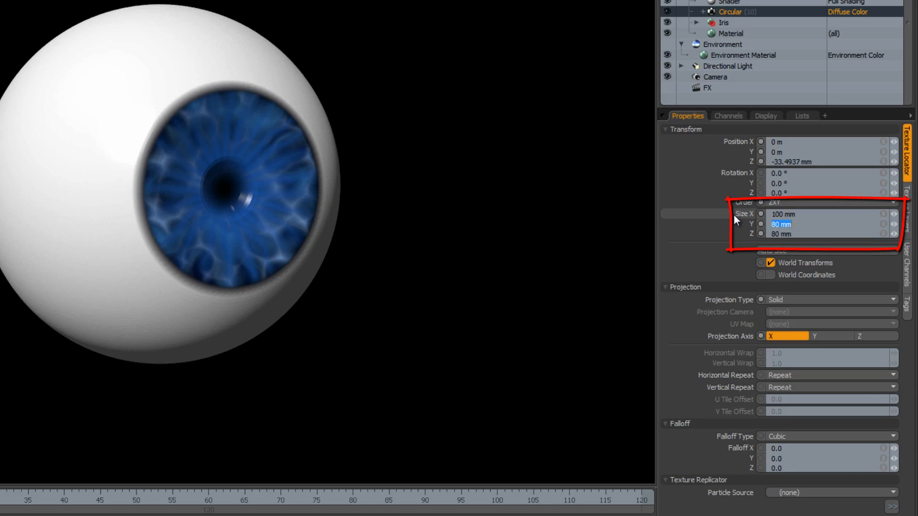
{"action": "type", "text": "100"}
{"action": "key", "text": "Tab"}
{"action": "type", "text": "100"}
{"action": "key", "text": "Tab"}
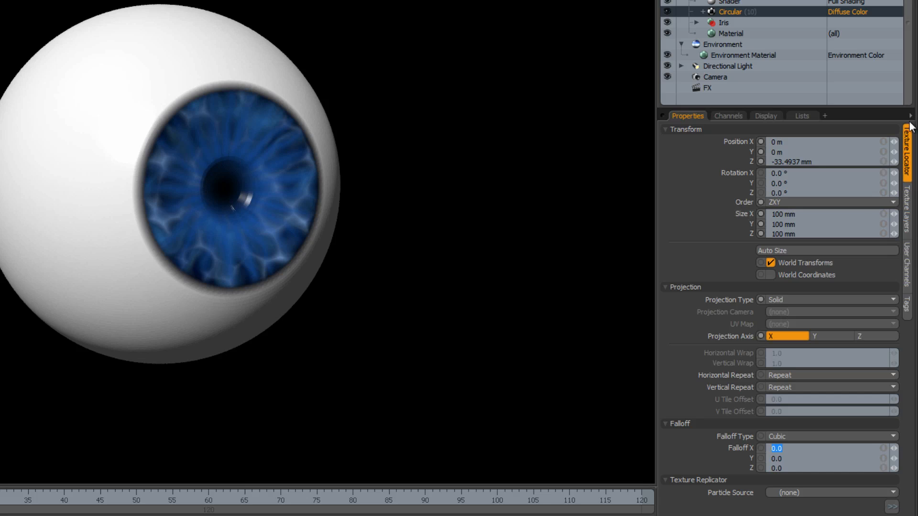
- Set the Circular pupil texture's Smooth value to 50% and check the pupil edge from another angle
{"action": "left_click", "coordinate": [908, 201]}
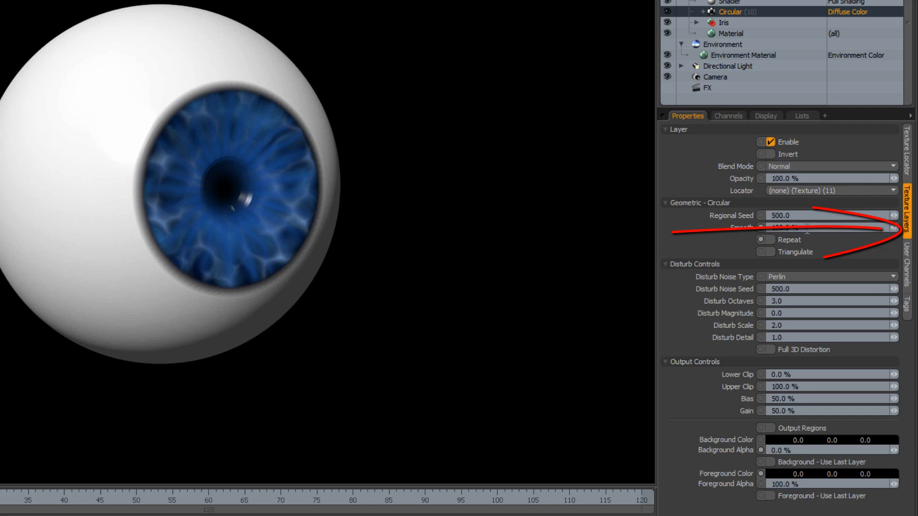
{"action": "type", "text": "5"}
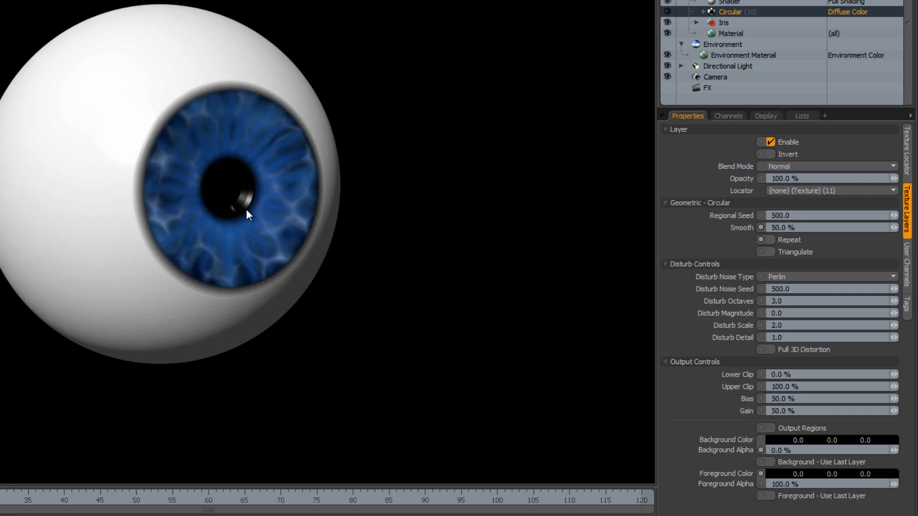
{"action": "left_click_drag", "start_coordinate": [246, 209], "coordinate": [284, 187], "text": "alt"}
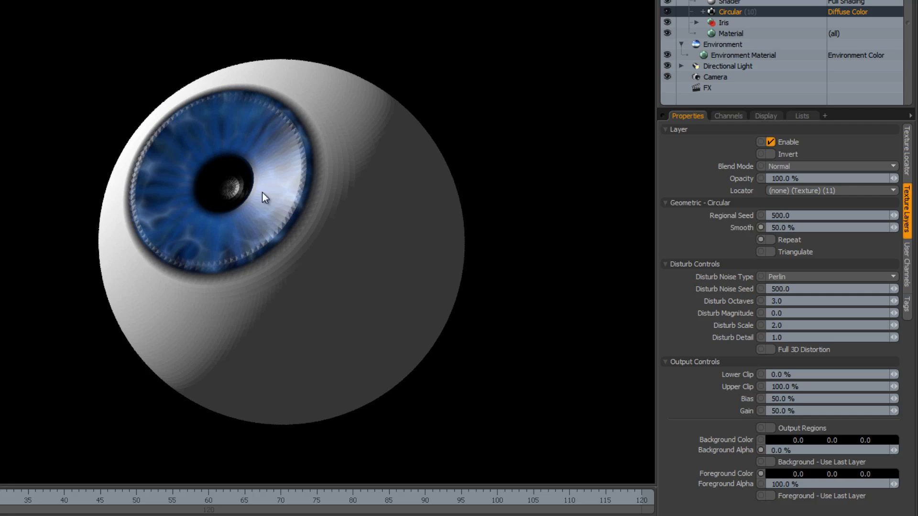
- Set the eyeball base Material's specular roughness to 10%
{"action": "left_click", "coordinate": [731, 32]}
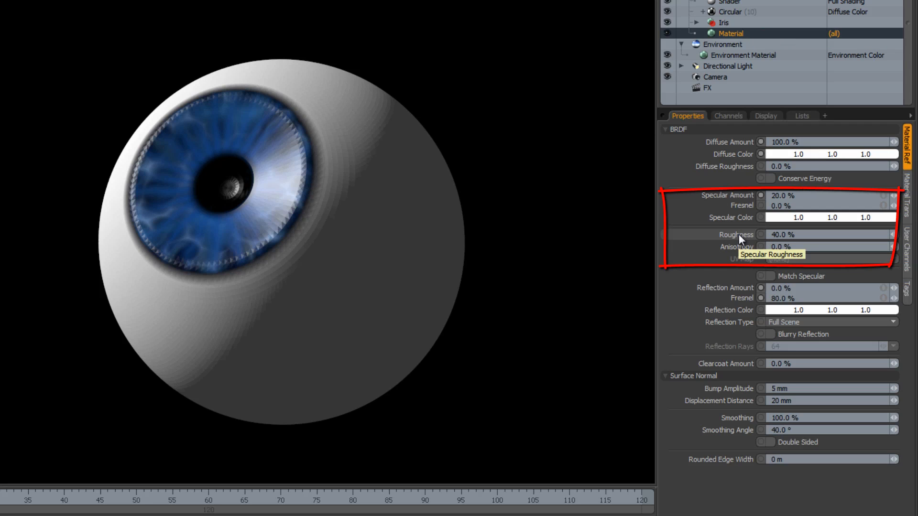
{"action": "left_click", "coordinate": [739, 237]}
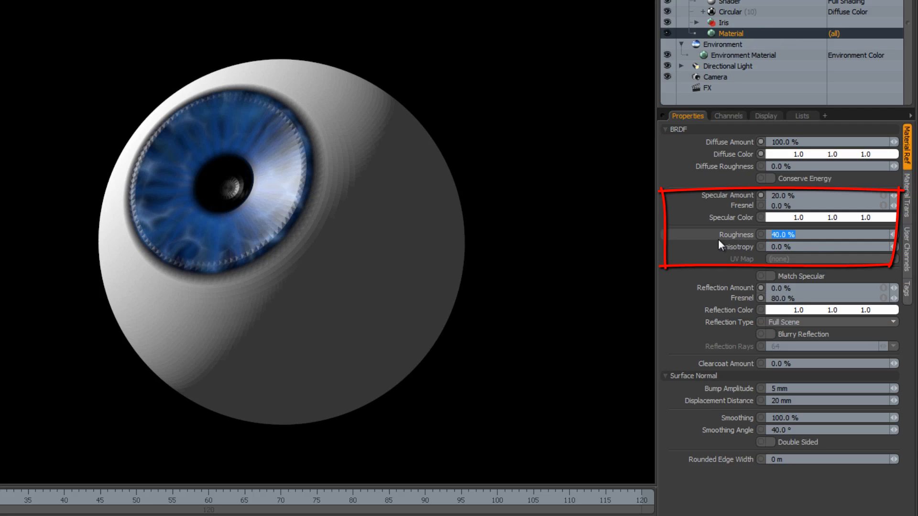
{"action": "type", "text": "10"}
{"action": "key", "text": "Return"}
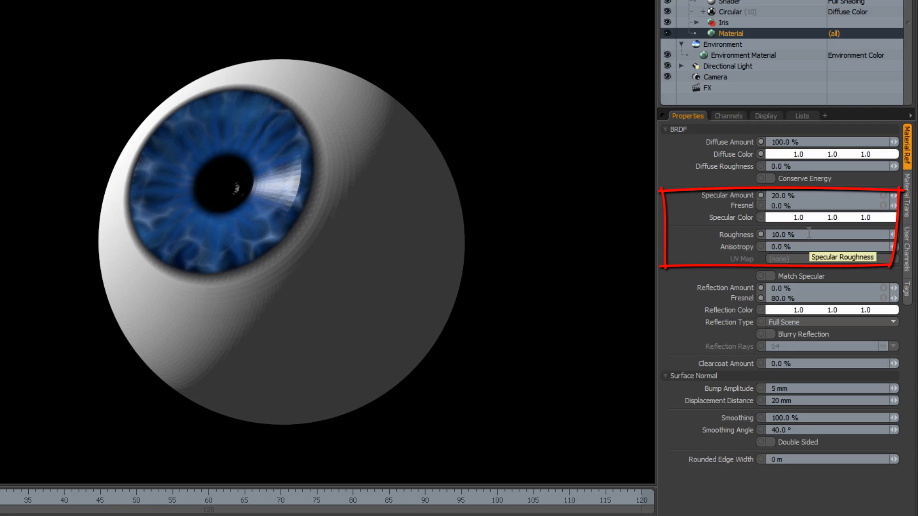
- Try a Specular Amount of 60% on the eyeball base Material
{"action": "left_click", "coordinate": [794, 196]}
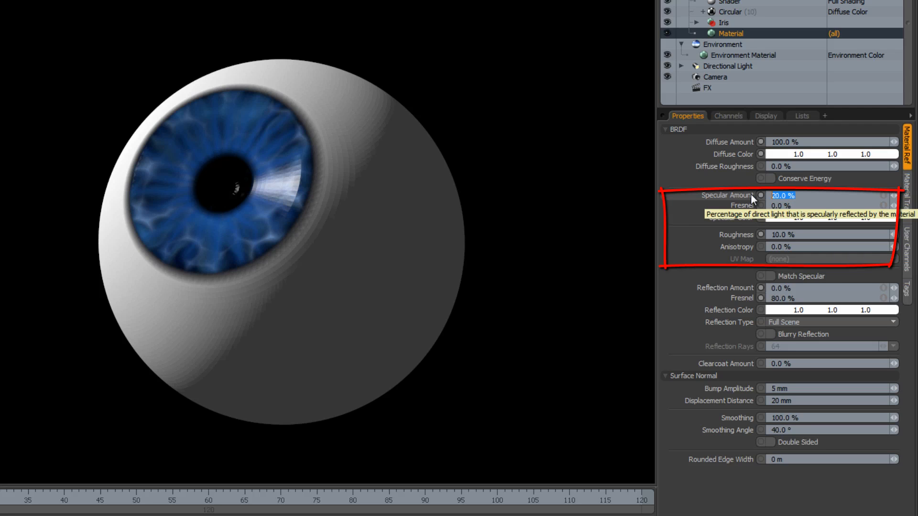
{"action": "type", "text": "60"}
{"action": "key", "text": "Return"}
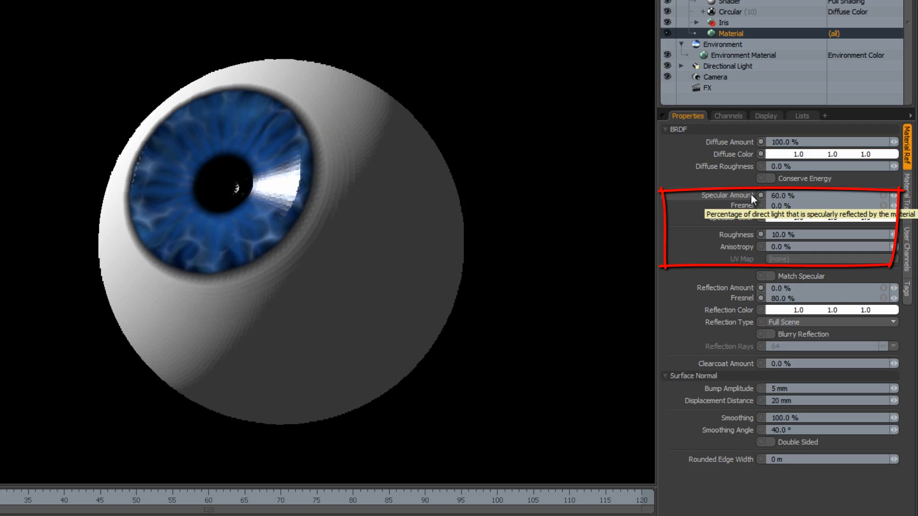
- Set the base Material's Specular Amount to 30% and check the highlights from several angles
{"action": "left_click", "coordinate": [745, 193]}
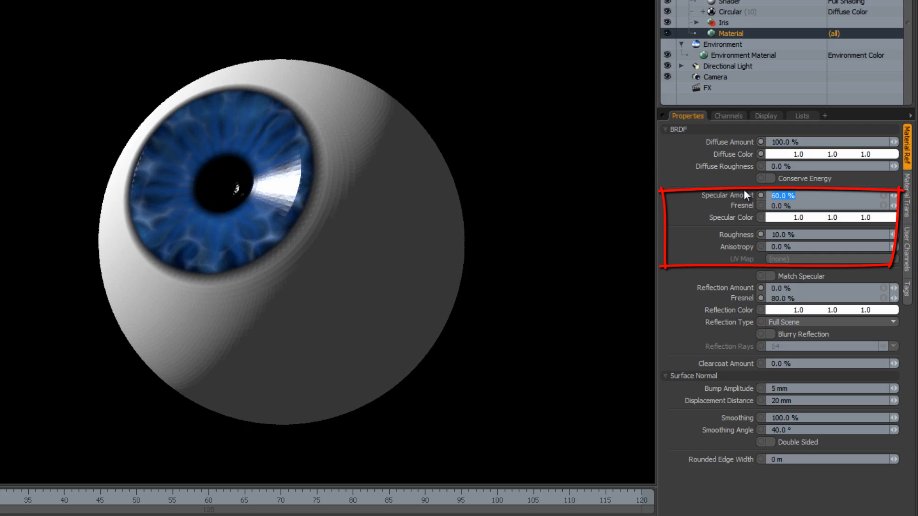
{"action": "type", "text": "30"}
{"action": "key", "text": "Return"}
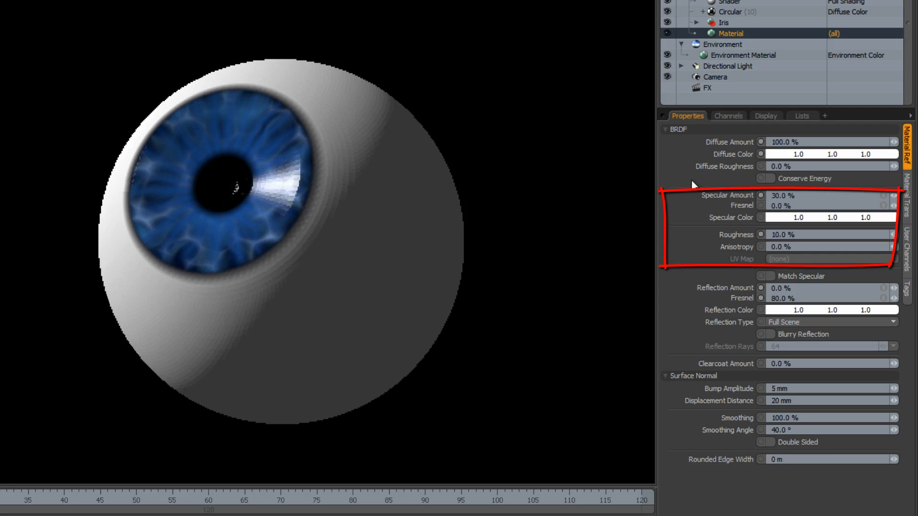
{"action": "mouse_move", "coordinate": [239, 189]}
{"action": "left_mouse_down", "text": "alt"}
{"action": "mouse_move", "coordinate": [336, 139]}
{"action": "mouse_move", "coordinate": [229, 149]}
{"action": "mouse_move", "coordinate": [220, 88]}
{"action": "mouse_move", "coordinate": [287, 143]}
{"action": "mouse_move", "coordinate": [381, 178]}
{"action": "mouse_move", "coordinate": [261, 168]}
{"action": "mouse_move", "coordinate": [279, 203]}
{"action": "mouse_move", "coordinate": [287, 201]}
{"action": "mouse_move", "coordinate": [257, 206]}
{"action": "left_mouse_up", "text": "alt"}
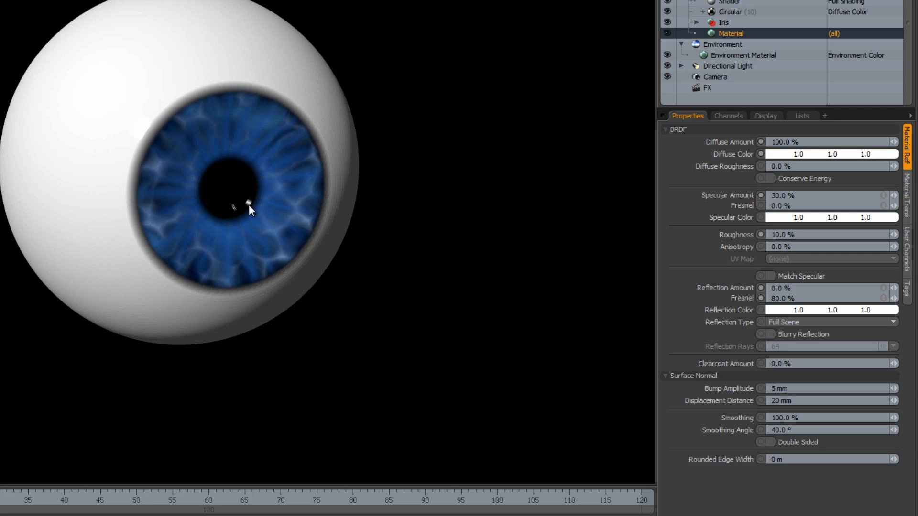
{"action": "left_click_drag", "start_coordinate": [322, 205], "coordinate": [227, 190], "text": "alt"}
{"action": "left_click_drag", "start_coordinate": [179, 154], "coordinate": [219, 210], "text": "alt"}
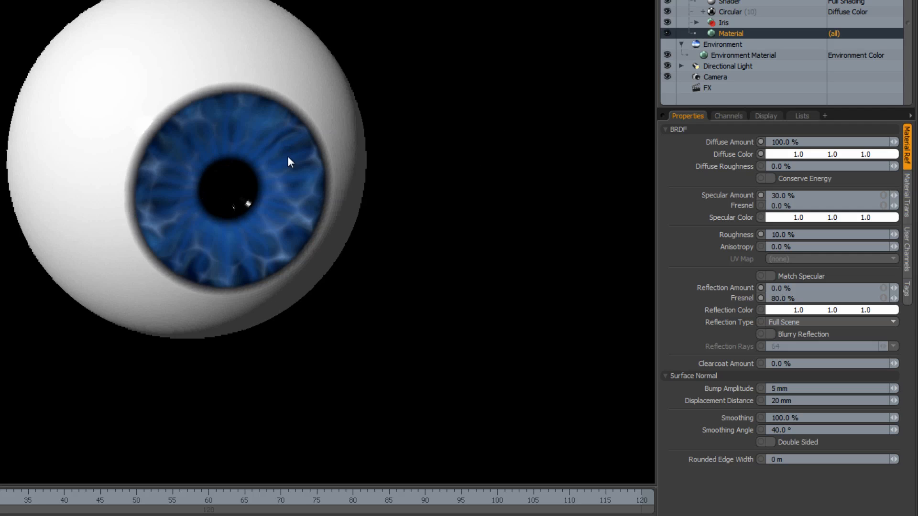
{"action": "left_click_drag", "start_coordinate": [287, 211], "coordinate": [266, 198], "text": "alt"}
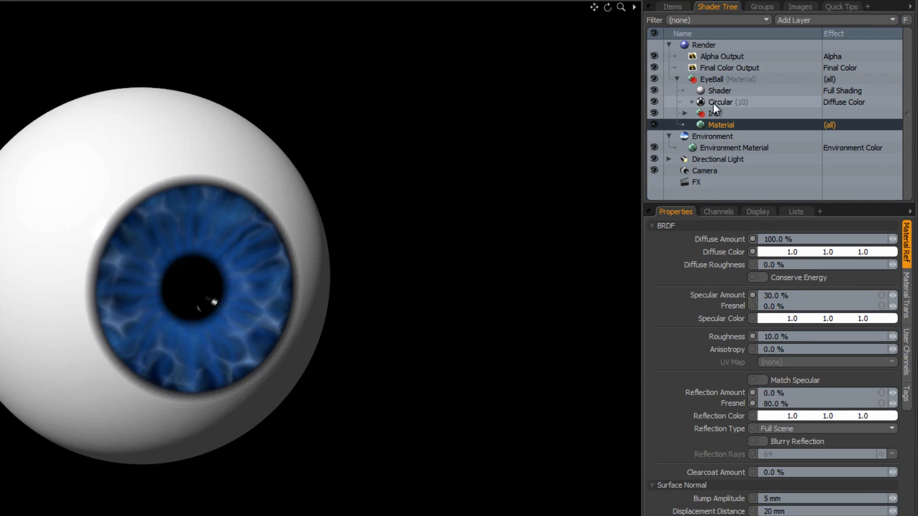
- Create an instance of the black Circular pupil layer and set the instance's effect to Specular Amount
{"action": "left_click", "coordinate": [713, 103]}
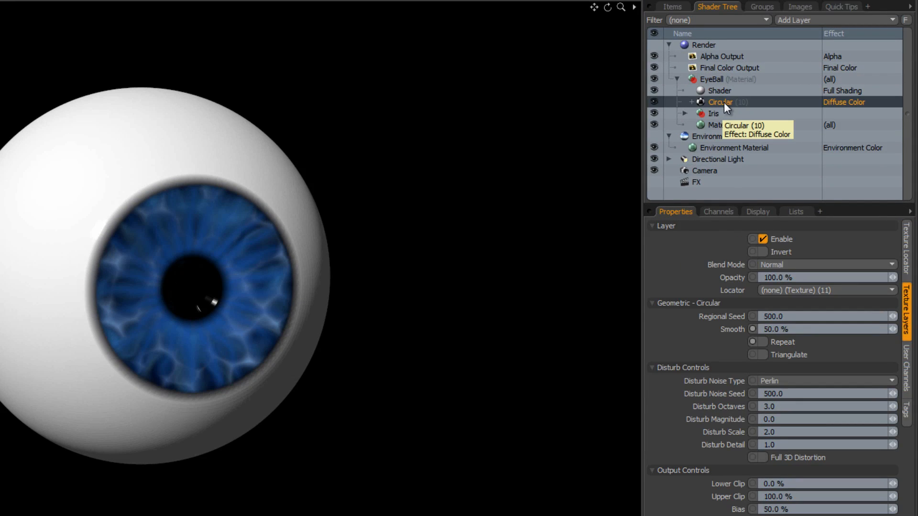
{"action": "right_click", "coordinate": [724, 103]}
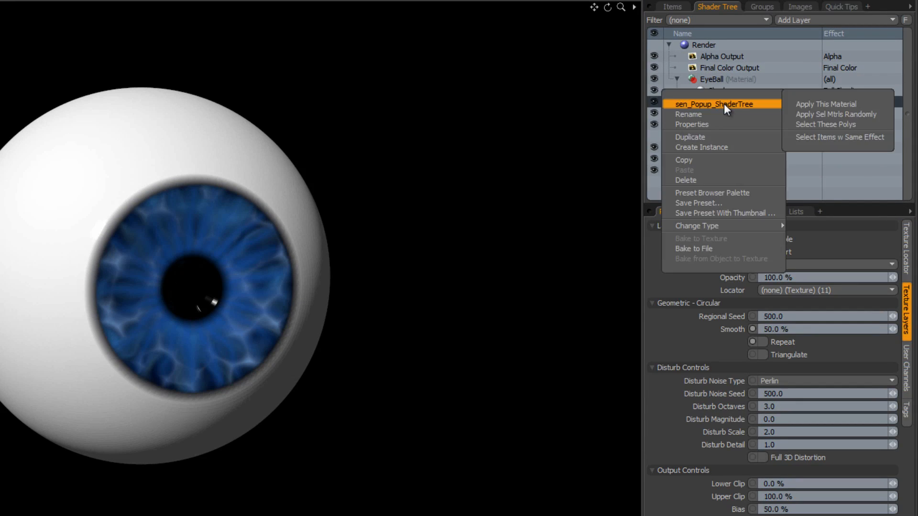
{"action": "left_click", "coordinate": [730, 147]}
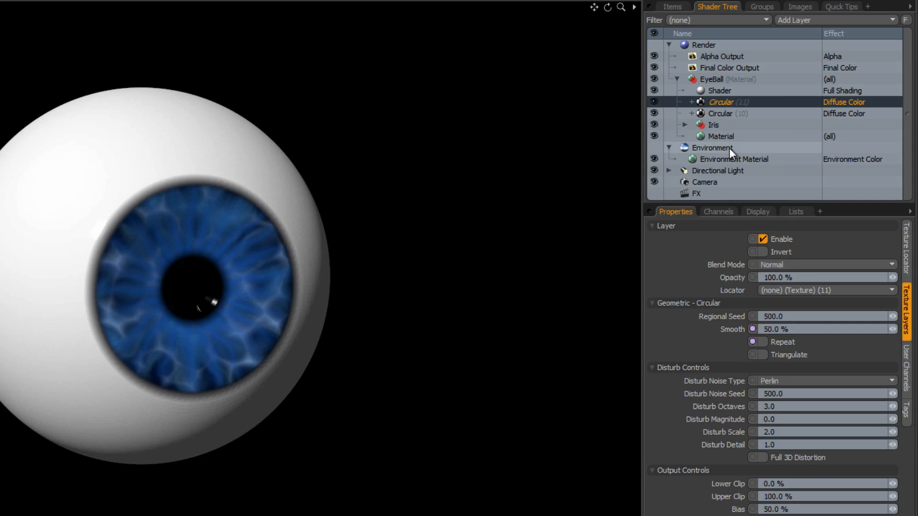
{"action": "left_click", "coordinate": [844, 102]}
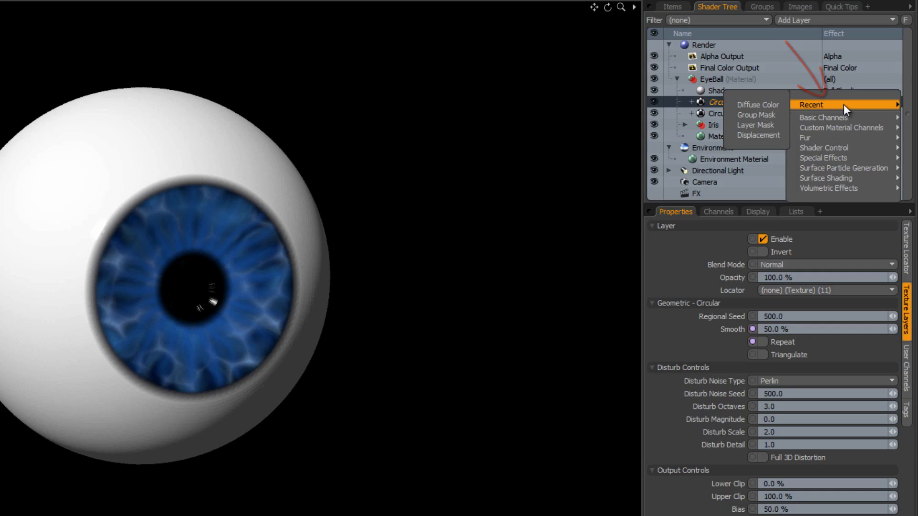
{"action": "mouse_move", "coordinate": [845, 118]}
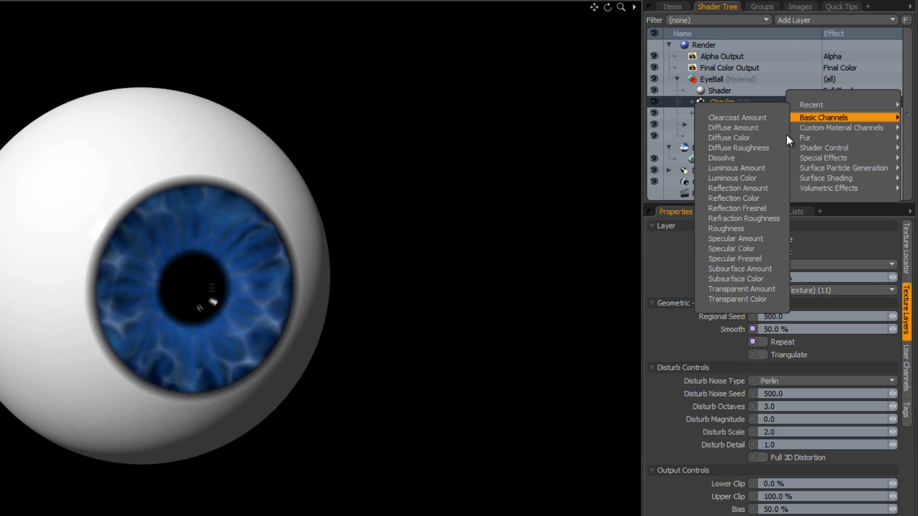
{"action": "left_click", "coordinate": [753, 241]}
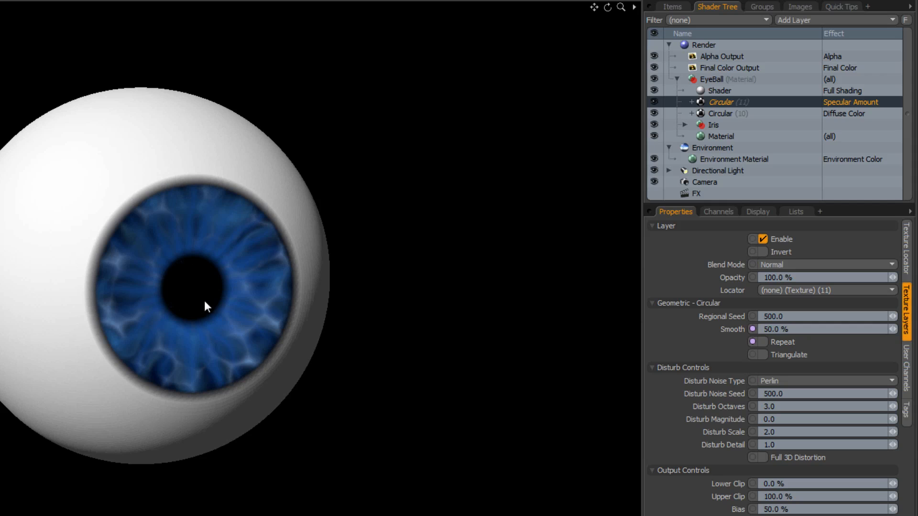
{"action": "left_click_drag", "start_coordinate": [332, 289], "coordinate": [231, 301], "text": "alt"}
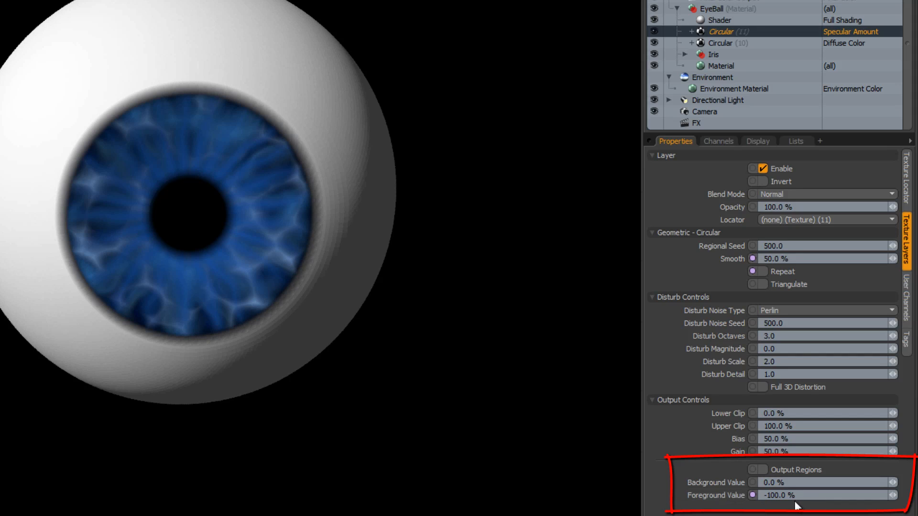
- Set the Circular instance's Foreground Value to 100% and check the pupil's specular highlight from another angle
{"action": "left_click_drag", "start_coordinate": [767, 500], "coordinate": [764, 498]}
{"action": "type", "text": "100"}
{"action": "key", "text": "Return"}
{"action": "mouse_move", "coordinate": [324, 287]}
{"action": "left_mouse_down", "text": "alt"}
{"action": "mouse_move", "coordinate": [256, 241]}
{"action": "mouse_move", "coordinate": [241, 269]}
{"action": "mouse_move", "coordinate": [220, 234]}
{"action": "mouse_move", "coordinate": [190, 222]}
{"action": "mouse_move", "coordinate": [206, 210]}
{"action": "mouse_move", "coordinate": [217, 225]}
{"action": "left_mouse_up", "text": "alt"}
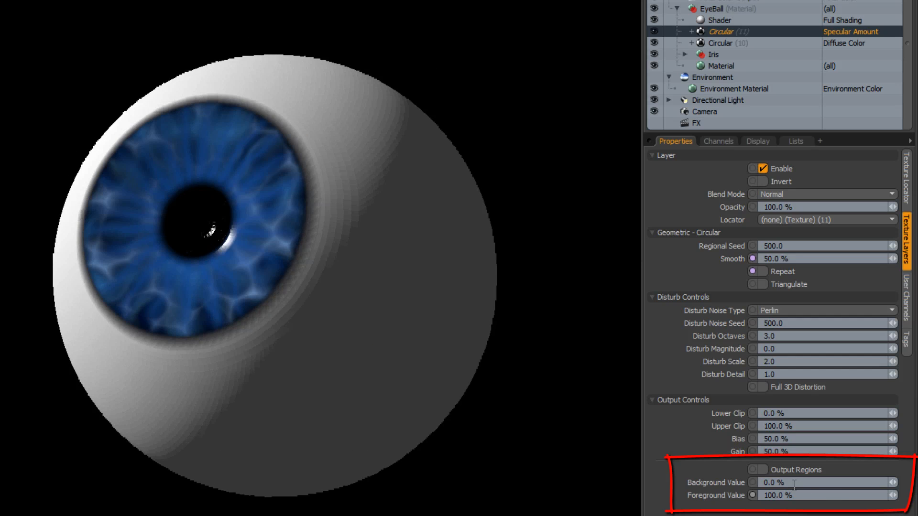
- Set the Specular Amount Circular layer's Background Value to 100% and Foreground Value to 0%, and check the highlight on the iris
{"action": "left_click", "coordinate": [767, 482]}
{"action": "type", "text": "100"}
{"action": "key", "text": "Return"}
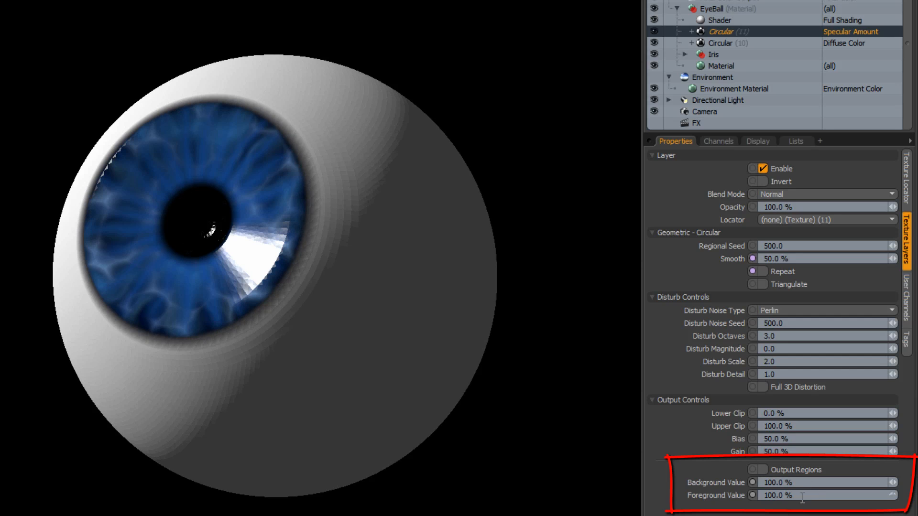
{"action": "left_click", "coordinate": [803, 498]}
{"action": "type", "text": "0"}
{"action": "key", "text": "Return"}
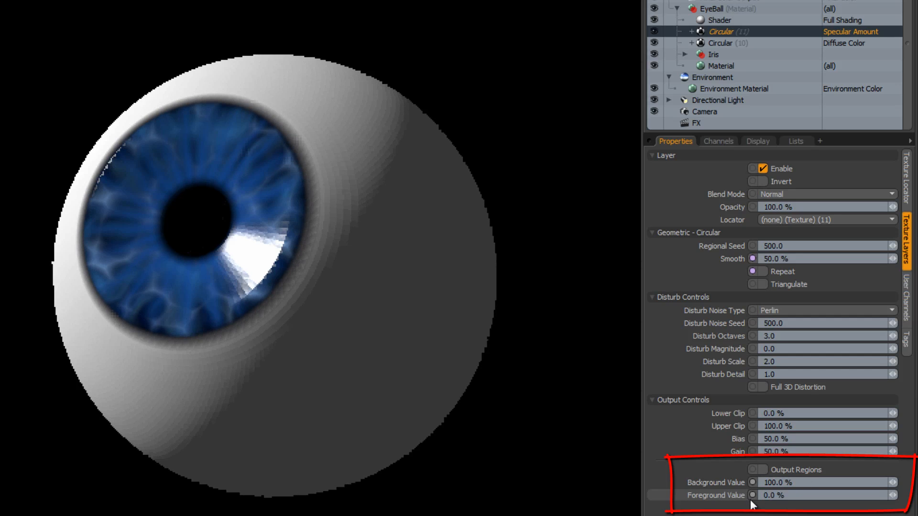
{"action": "mouse_move", "coordinate": [199, 255]}
{"action": "left_mouse_down", "text": "alt"}
{"action": "mouse_move", "coordinate": [231, 274]}
{"action": "mouse_move", "coordinate": [190, 255]}
{"action": "left_mouse_up", "text": "alt"}
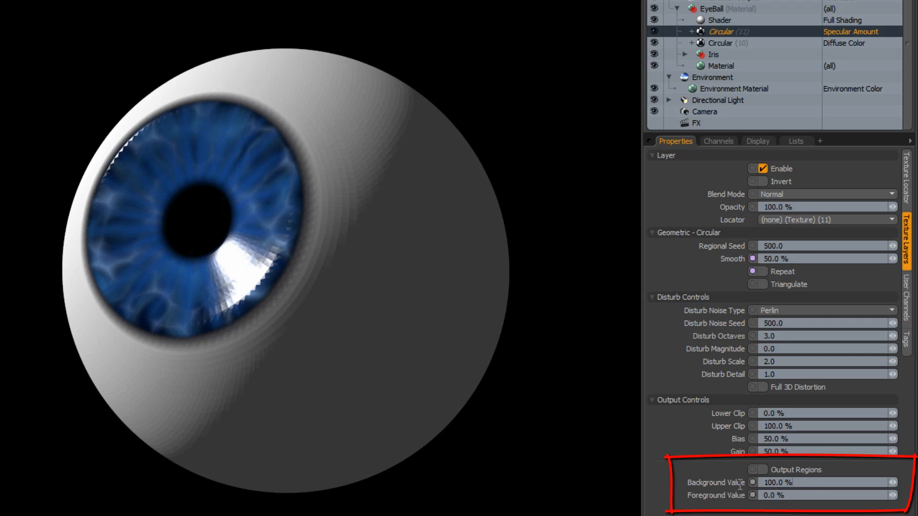
- Set the Specular Amount Circular layer's Background Value to 30% and inspect the eyeball's highlight from several angles
{"action": "key", "text": "ctrl+a"}
{"action": "type", "text": "30"}
{"action": "key", "text": "Return"}
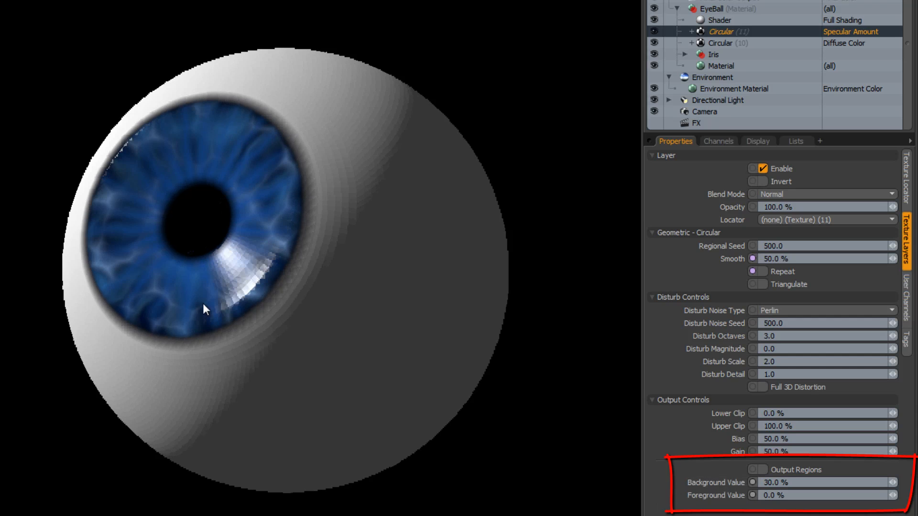
{"action": "left_click_drag", "start_coordinate": [194, 280], "coordinate": [207, 242], "text": "alt"}
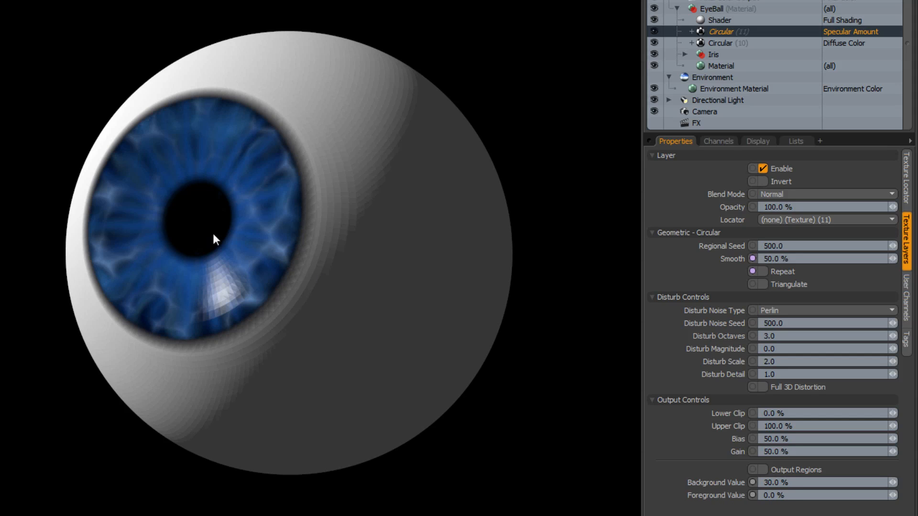
{"action": "left_click_drag", "start_coordinate": [187, 275], "coordinate": [184, 267]}
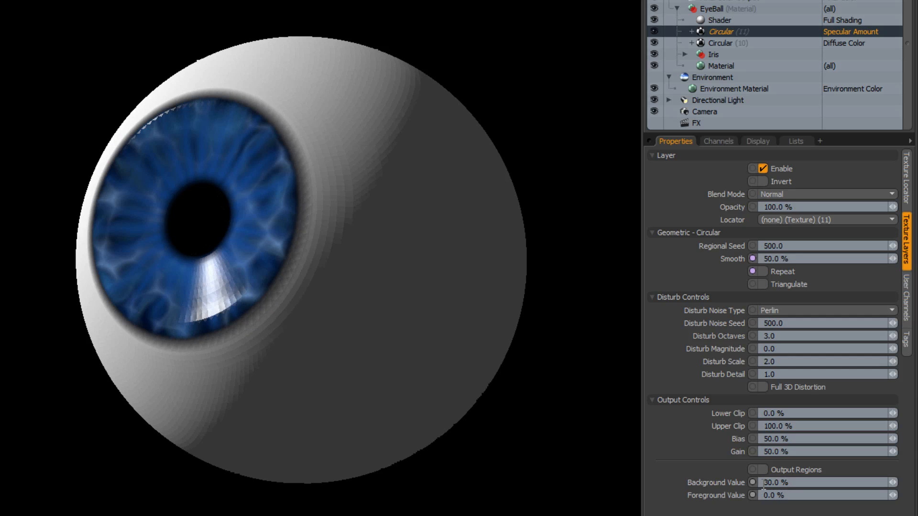
{"action": "left_click_drag", "start_coordinate": [161, 242], "coordinate": [259, 178]}
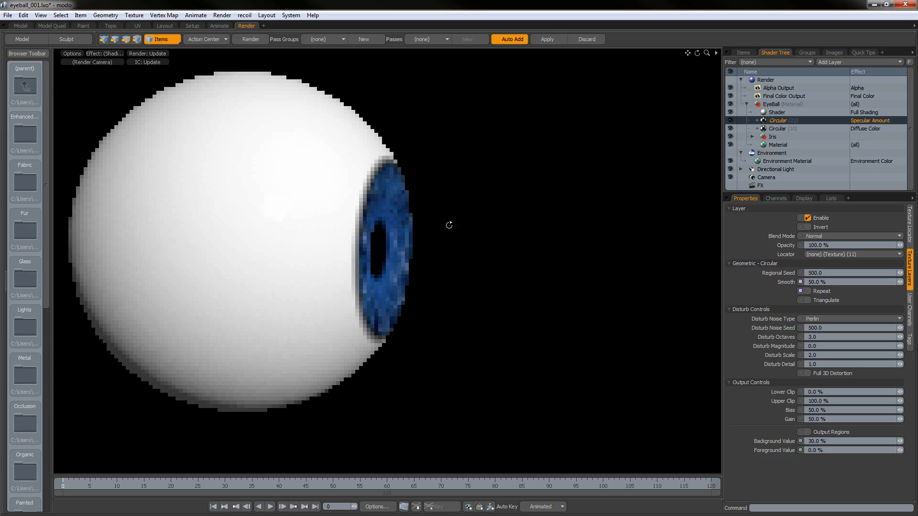
{"action": "mouse_move", "coordinate": [449, 225]}
{"action": "left_mouse_down"}
{"action": "mouse_move", "coordinate": [442, 239]}
{"action": "mouse_move", "coordinate": [430, 234]}
{"action": "mouse_move", "coordinate": [447, 216]}
{"action": "mouse_move", "coordinate": [505, 277]}
{"action": "mouse_move", "coordinate": [420, 273]}
{"action": "mouse_move", "coordinate": [422, 256]}
{"action": "mouse_move", "coordinate": [365, 242]}
{"action": "mouse_move", "coordinate": [378, 268]}
{"action": "mouse_move", "coordinate": [410, 260]}
{"action": "mouse_move", "coordinate": [443, 265]}
{"action": "mouse_move", "coordinate": [436, 268]}
{"action": "left_mouse_up"}
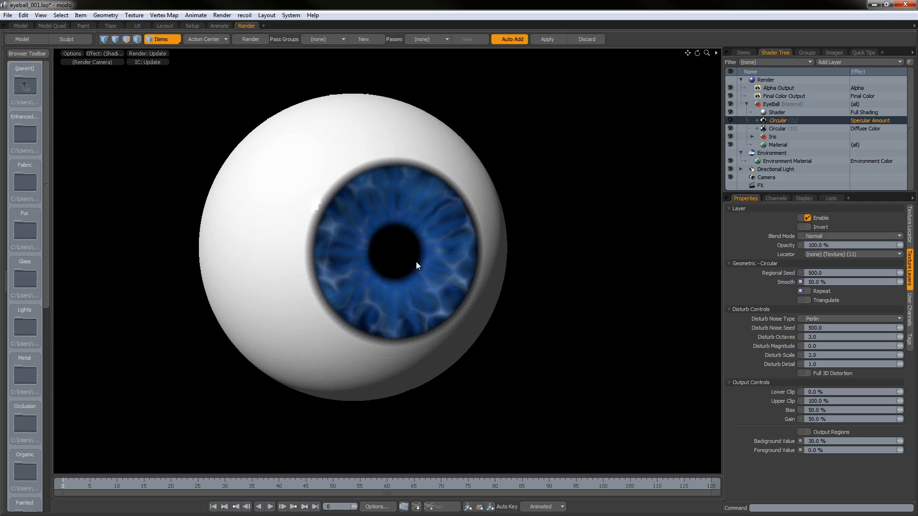
- Examine the base Material's specular and reflection settings, reselect the Specular Amount Circular layer, and check the pupil from different angles
{"action": "left_click", "coordinate": [782, 145]}
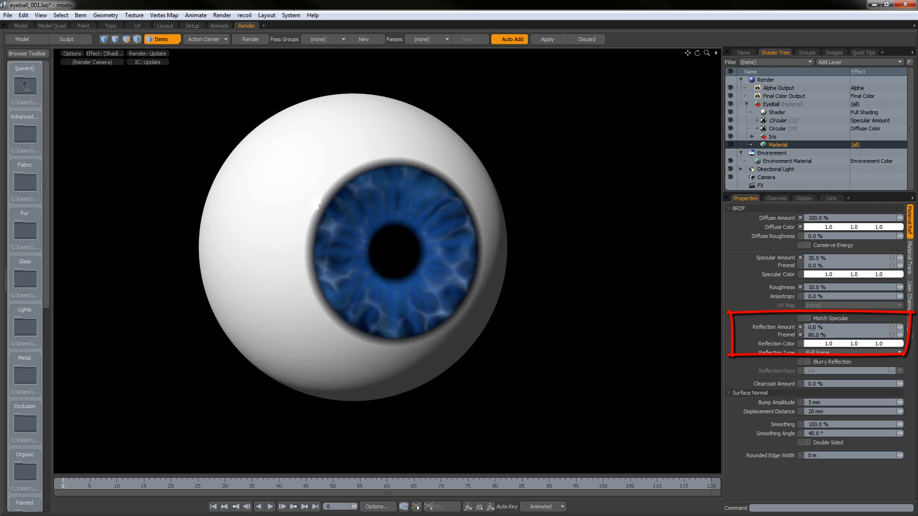
{"action": "left_click", "coordinate": [782, 121]}
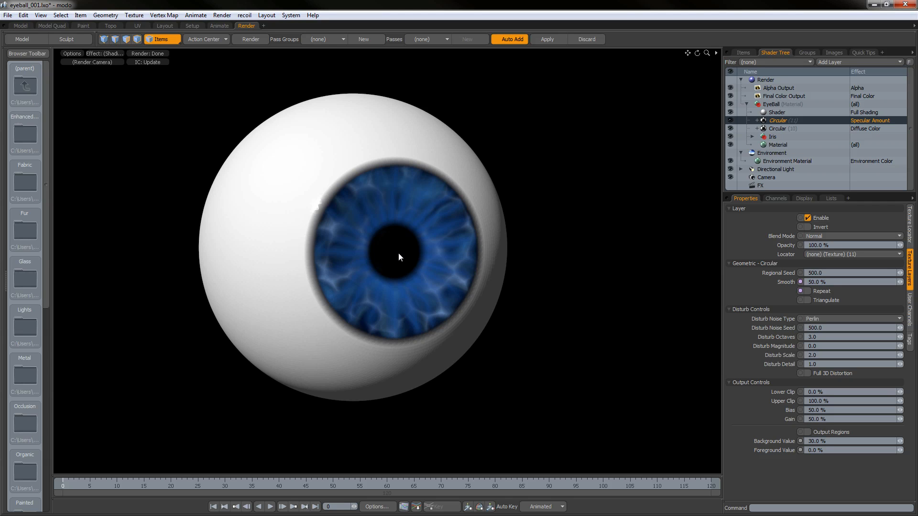
{"action": "left_click_drag", "start_coordinate": [423, 285], "coordinate": [384, 254], "text": "alt"}
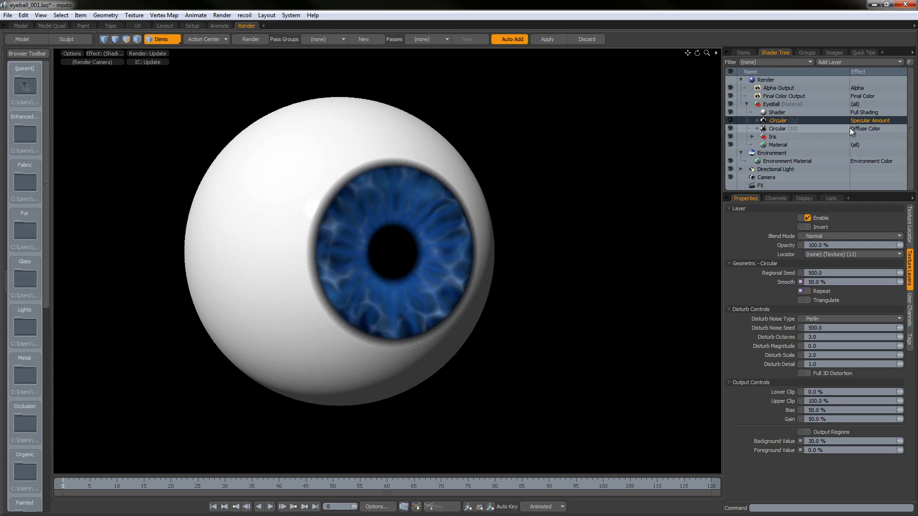
{"action": "left_click_drag", "start_coordinate": [405, 236], "coordinate": [381, 214], "text": "alt"}
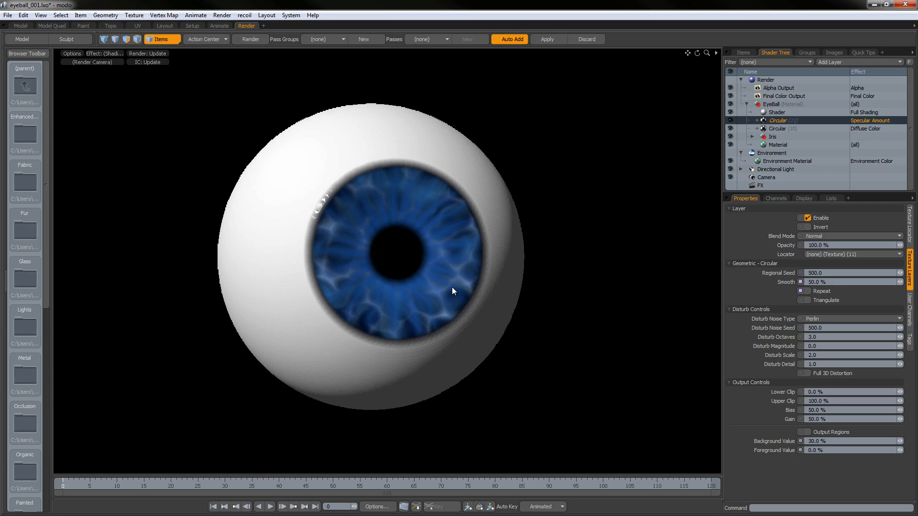
{"action": "left_click_drag", "start_coordinate": [430, 301], "coordinate": [478, 272], "text": "alt"}
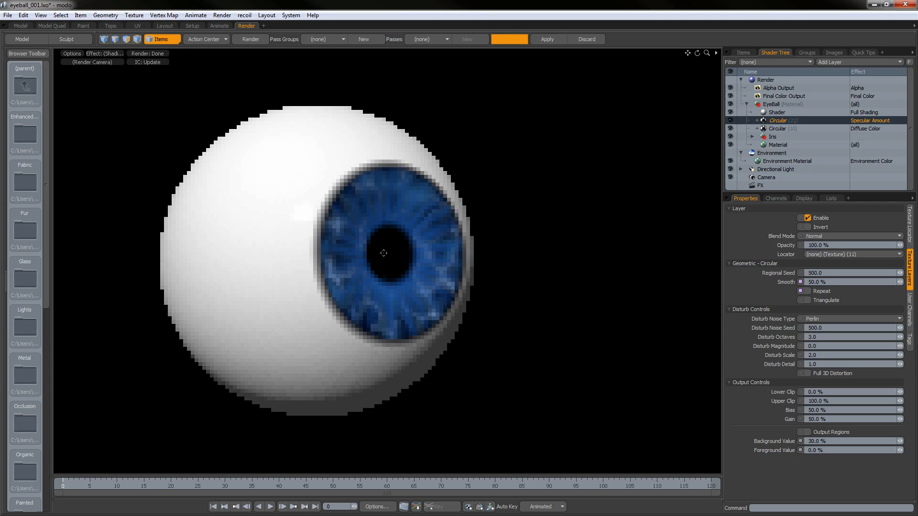
{"action": "left_click_drag", "start_coordinate": [358, 251], "coordinate": [396, 255], "text": "alt+shift"}
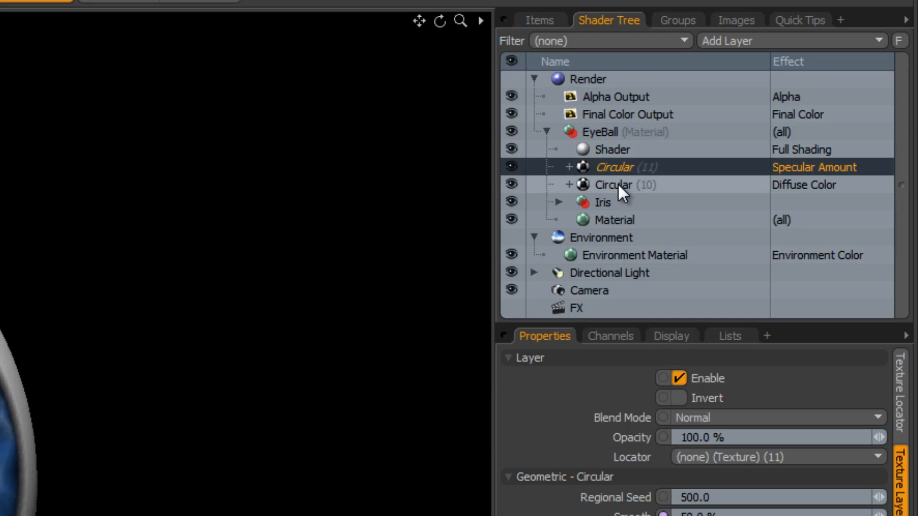
- Group the two pupil Circular layers in the shader tree and name the group Pupil
{"action": "left_click", "coordinate": [618, 184], "text": "shift"}
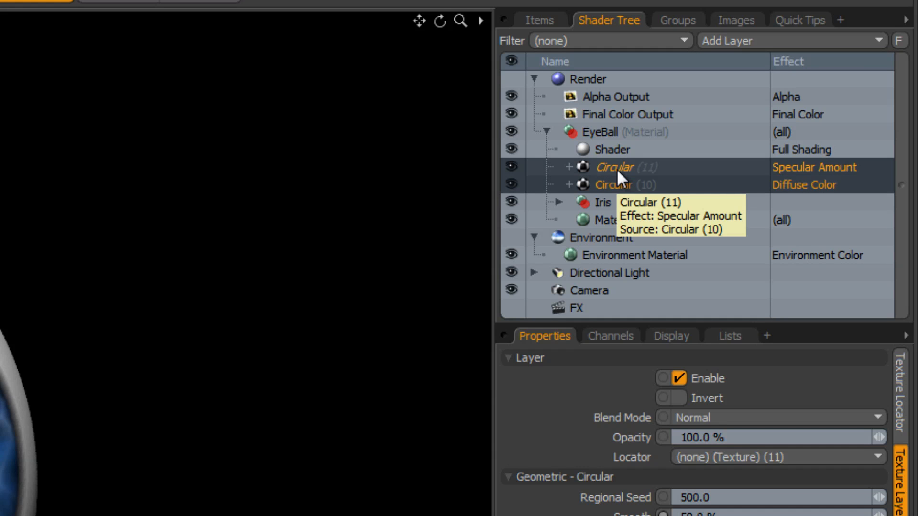
{"action": "key", "text": "ctrl+g"}
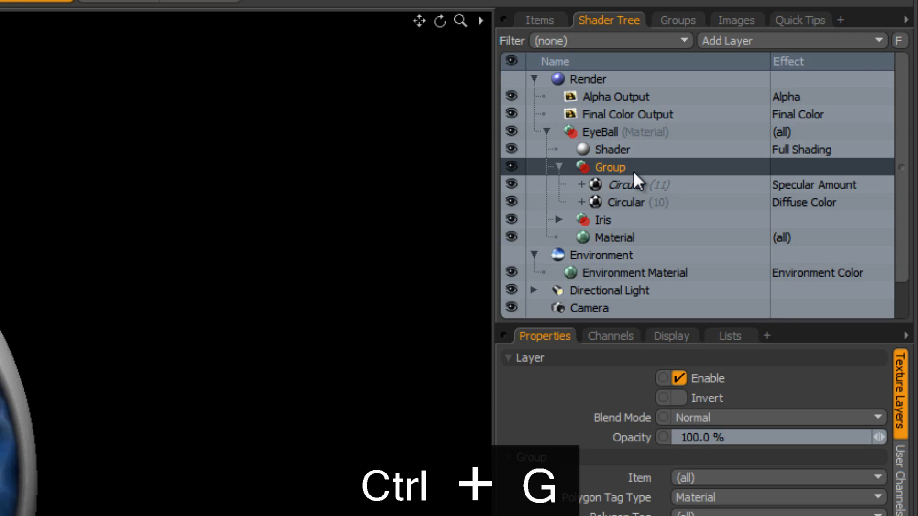
{"action": "double_click", "coordinate": [633, 171]}
{"action": "type", "text": "Pupil"}
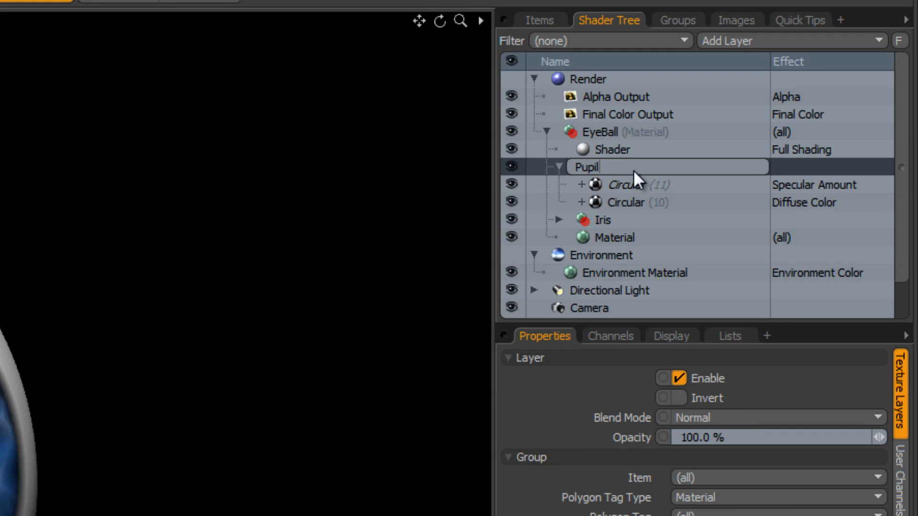
{"action": "key", "text": "Return"}
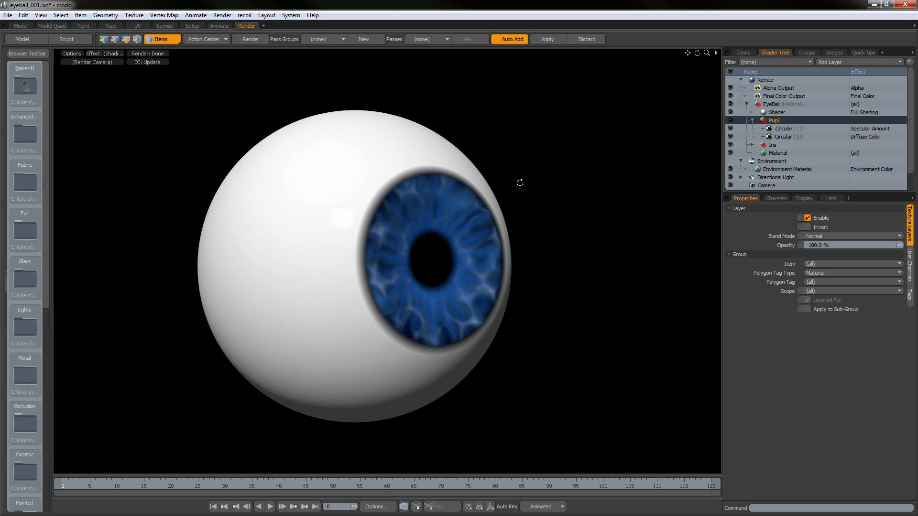
{"action": "left_click_drag", "start_coordinate": [520, 183], "coordinate": [495, 243], "text": "alt"}
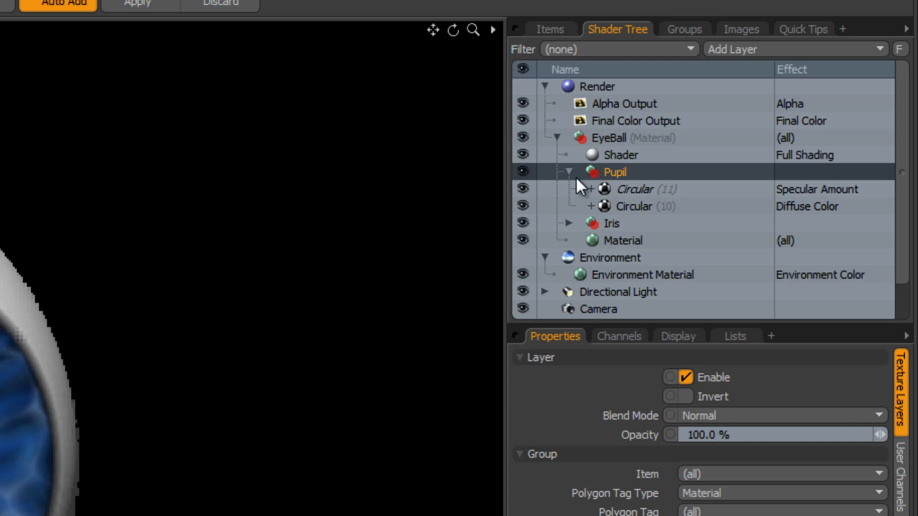
- Review the layers inside the Iris group, leaving the Pupil and Iris groups collapsed, and examine the white of the eyeball from several angles
{"action": "left_click", "coordinate": [569, 171]}
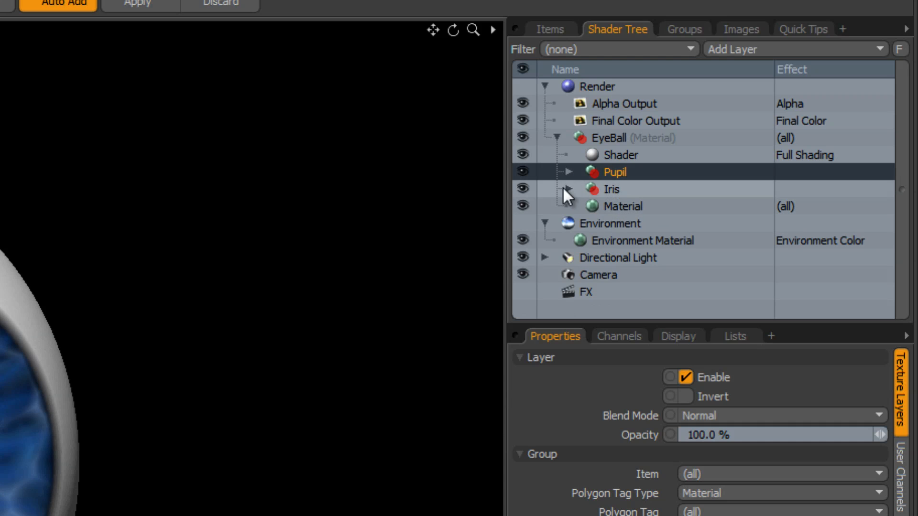
{"action": "left_click", "coordinate": [569, 189]}
{"action": "scroll", "coordinate": [570, 188], "scroll_direction": "down", "scroll_amount": 3}
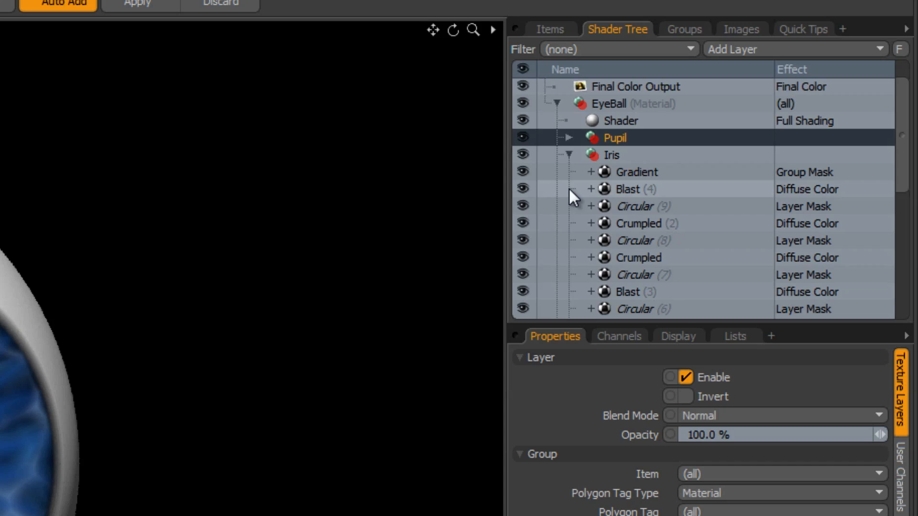
{"action": "left_click_drag", "start_coordinate": [906, 200], "coordinate": [903, 255]}
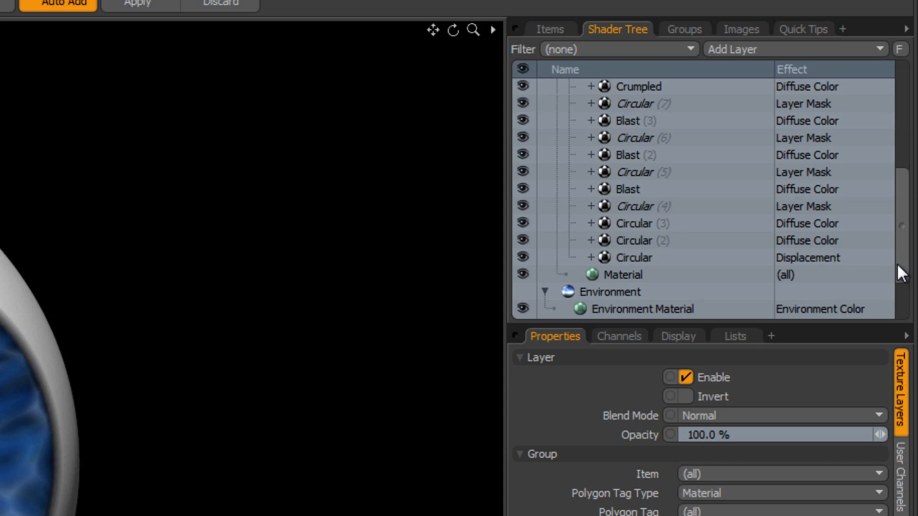
{"action": "left_click_drag", "start_coordinate": [898, 266], "coordinate": [864, 164]}
{"action": "left_click", "coordinate": [569, 189]}
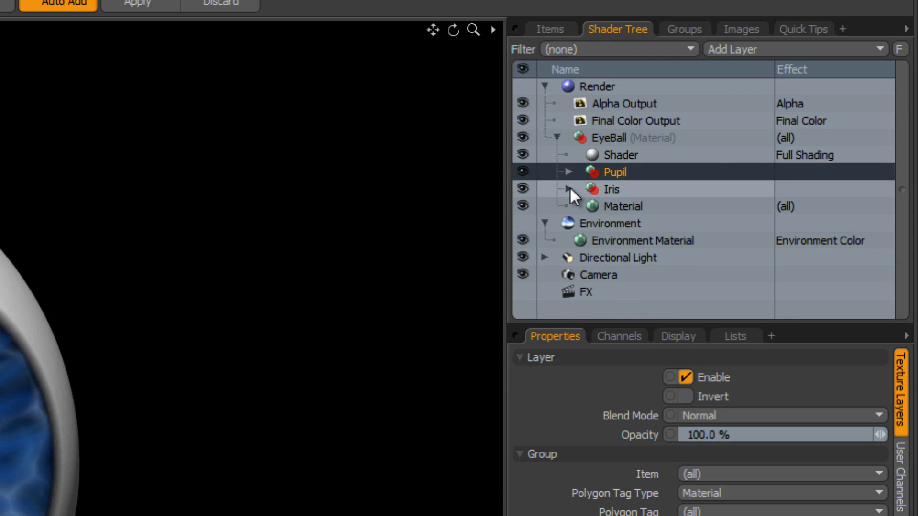
{"action": "left_click_drag", "start_coordinate": [331, 200], "coordinate": [426, 177], "text": "alt"}
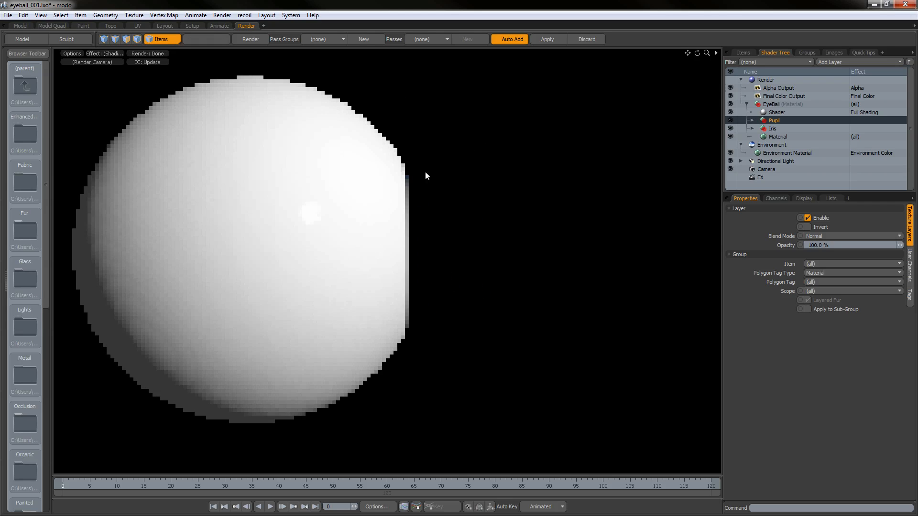
{"action": "left_click_drag", "start_coordinate": [402, 256], "coordinate": [374, 242], "text": "alt"}
{"action": "left_click_drag", "start_coordinate": [300, 240], "coordinate": [323, 246], "text": "alt+shift"}
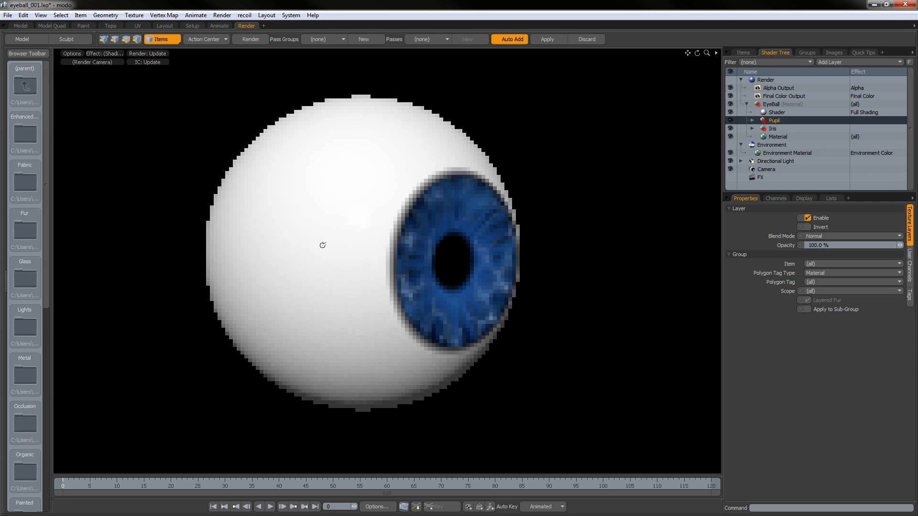
{"action": "left_click_drag", "start_coordinate": [413, 282], "coordinate": [350, 271], "text": "ctrl+alt"}
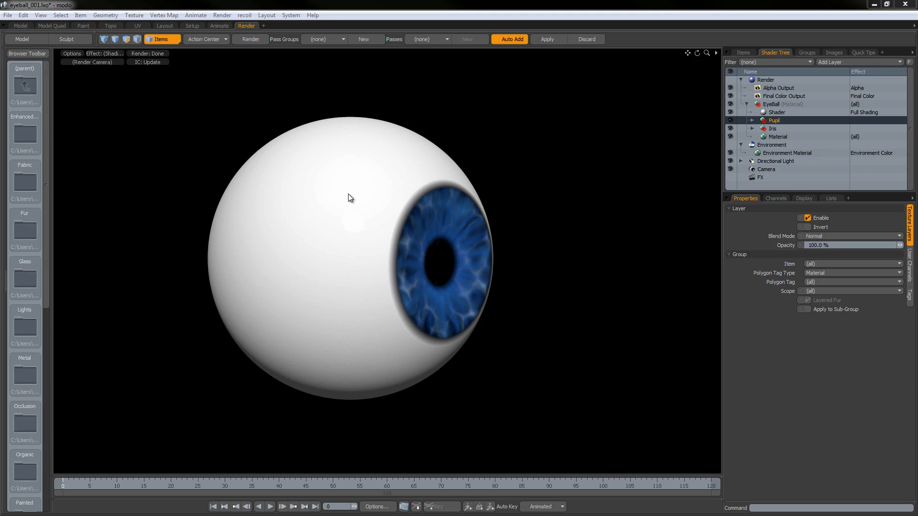
{"action": "left_click_drag", "start_coordinate": [347, 237], "coordinate": [349, 234], "text": "alt"}
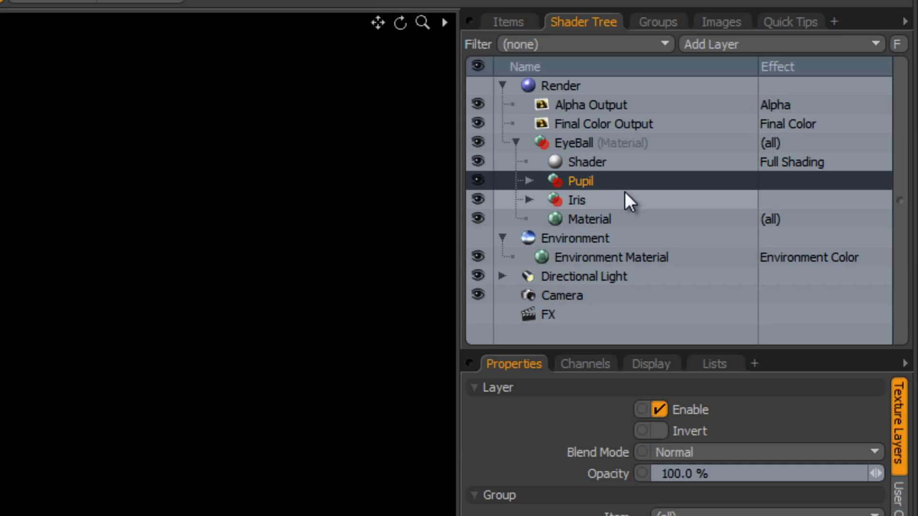
- Add a Veins texture from the Enhance:modo Organic set to the EyeBall material group
{"action": "left_click", "coordinate": [575, 144]}
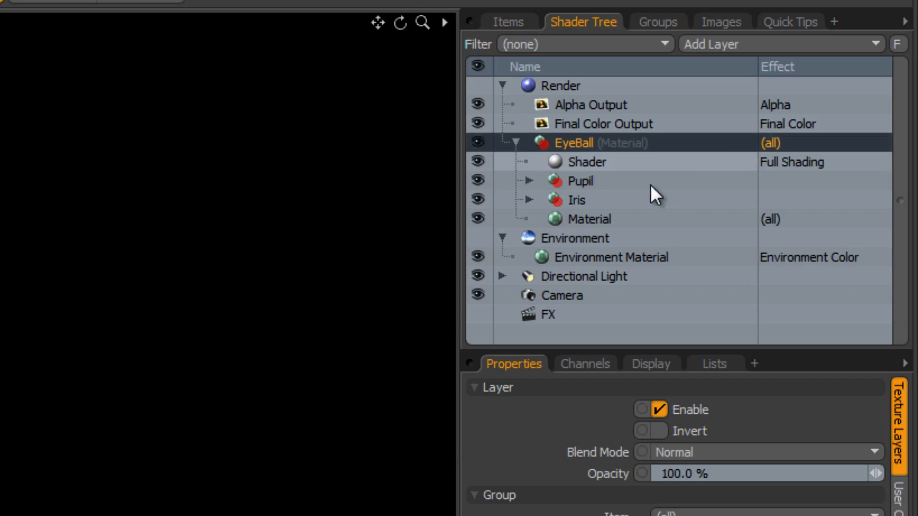
{"action": "left_click", "coordinate": [771, 44]}
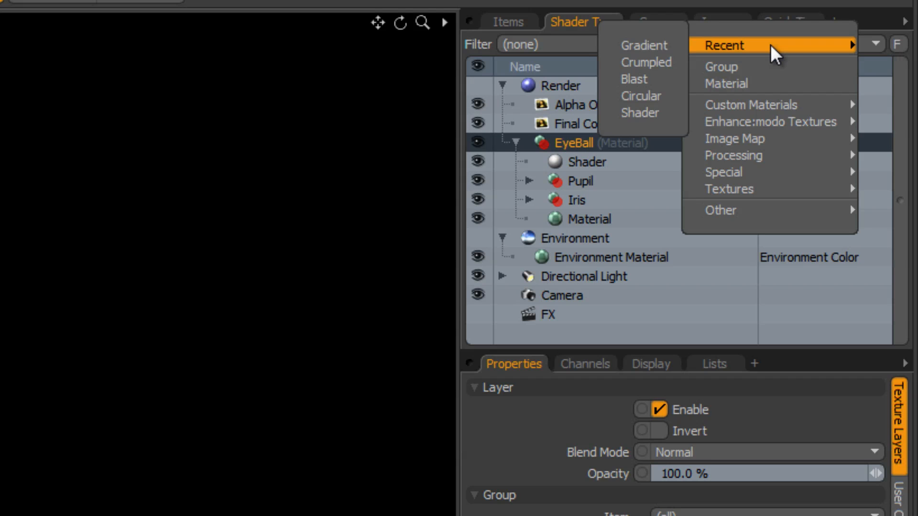
{"action": "mouse_move", "coordinate": [772, 120]}
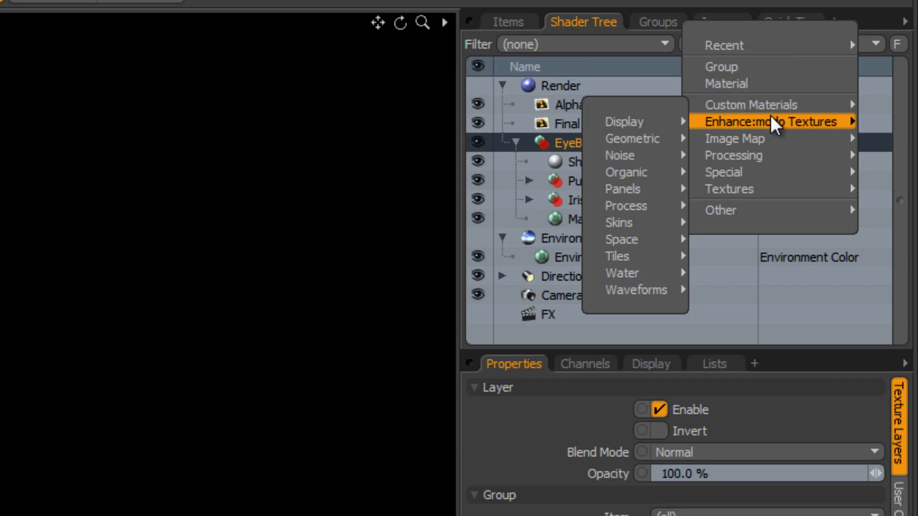
{"action": "mouse_move", "coordinate": [643, 190]}
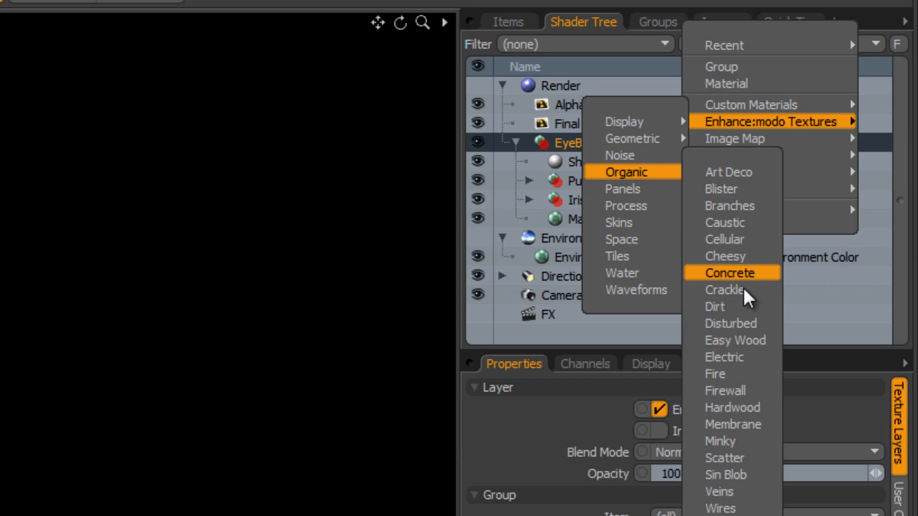
{"action": "left_click", "coordinate": [748, 492]}
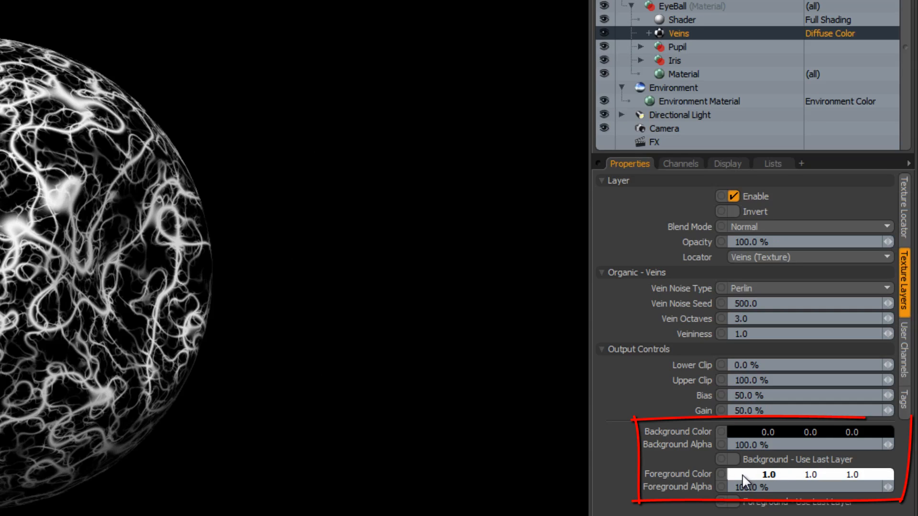
- Set the Veins layer's background alpha to 0% and its foreground color to dark red (0.67, 0.0, 0.03)
{"action": "left_click", "coordinate": [782, 450]}
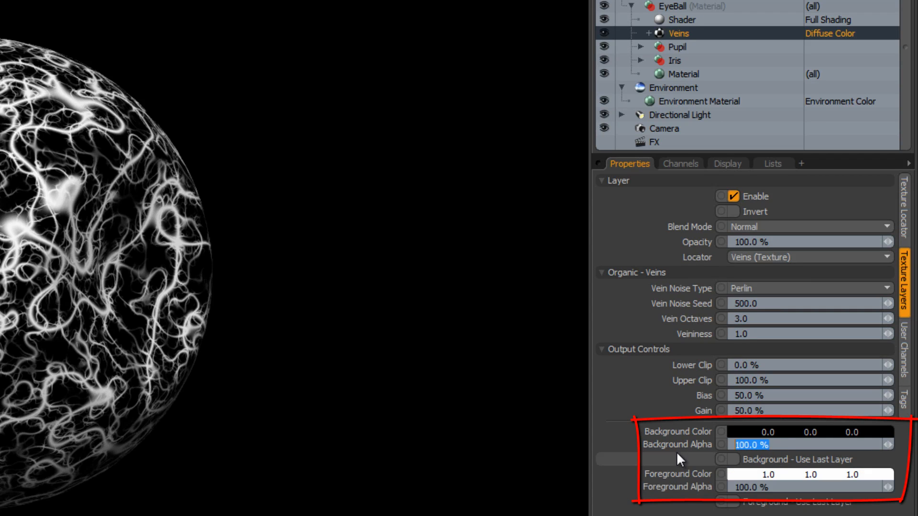
{"action": "type", "text": "0"}
{"action": "key", "text": "Return"}
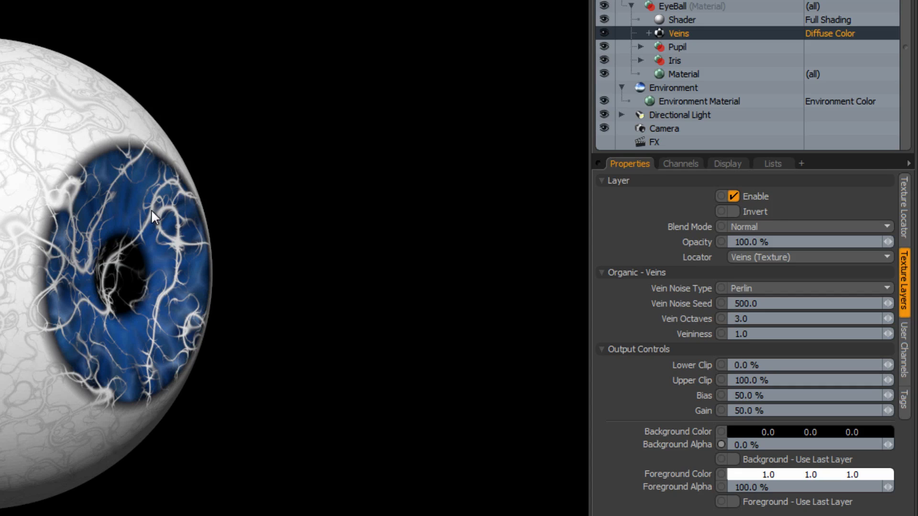
{"action": "left_click", "coordinate": [732, 475]}
{"action": "left_click_drag", "start_coordinate": [625, 424], "coordinate": [675, 372]}
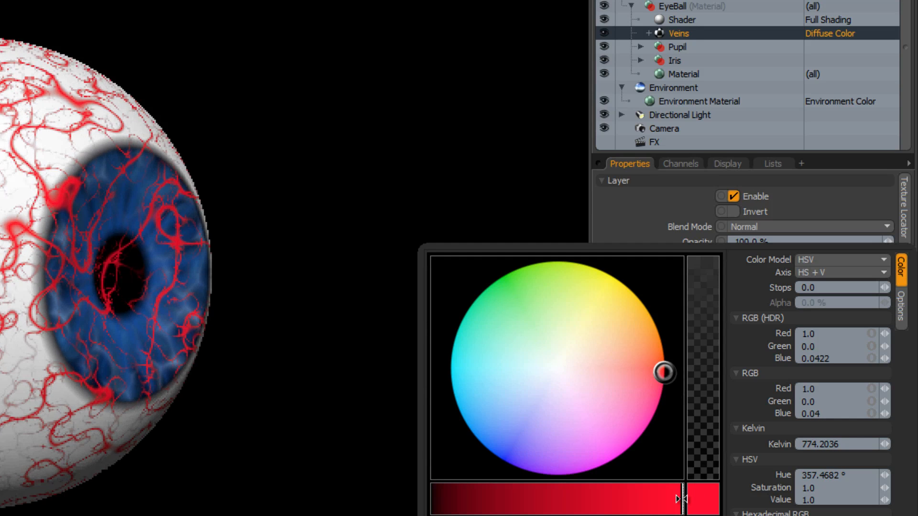
{"action": "left_click_drag", "start_coordinate": [682, 500], "coordinate": [600, 502]}
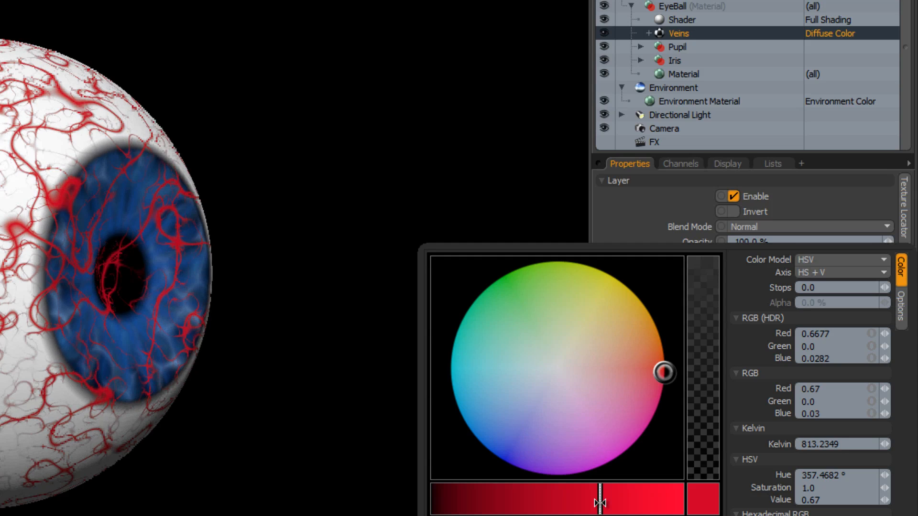
{"action": "left_click", "coordinate": [399, 168]}
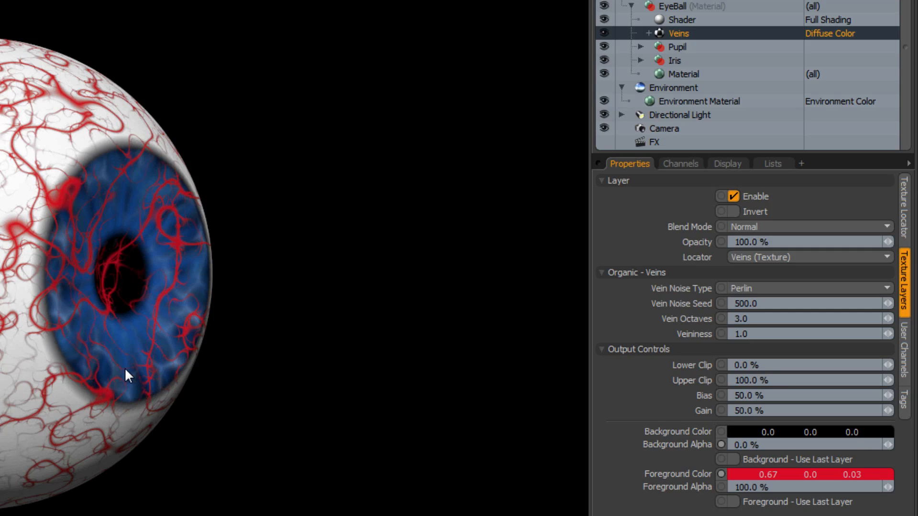
- Set the Veininess of the Veins texture to 2.0
{"action": "left_click", "coordinate": [747, 335]}
{"action": "type", "text": "2"}
{"action": "key", "text": "Return"}
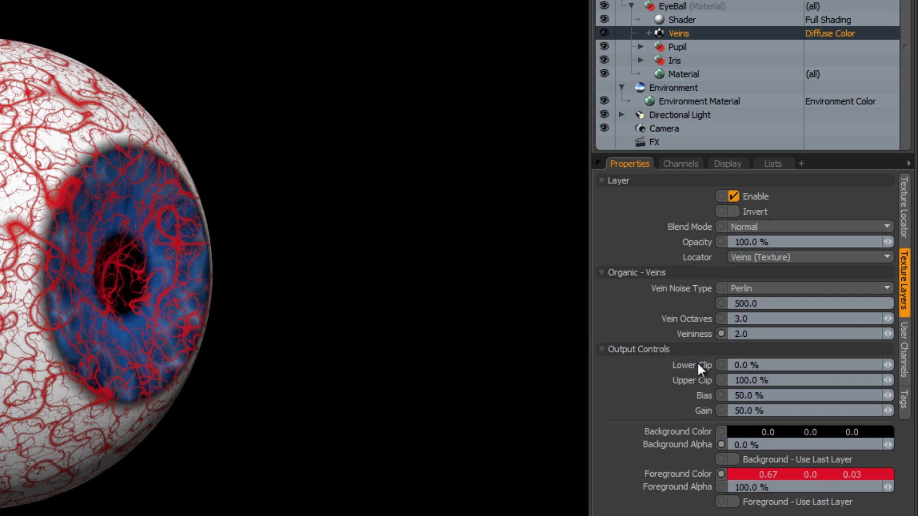
- Try a Veins texture size of 500 mm on the X, Y and Z axes
{"action": "left_click", "coordinate": [905, 196]}
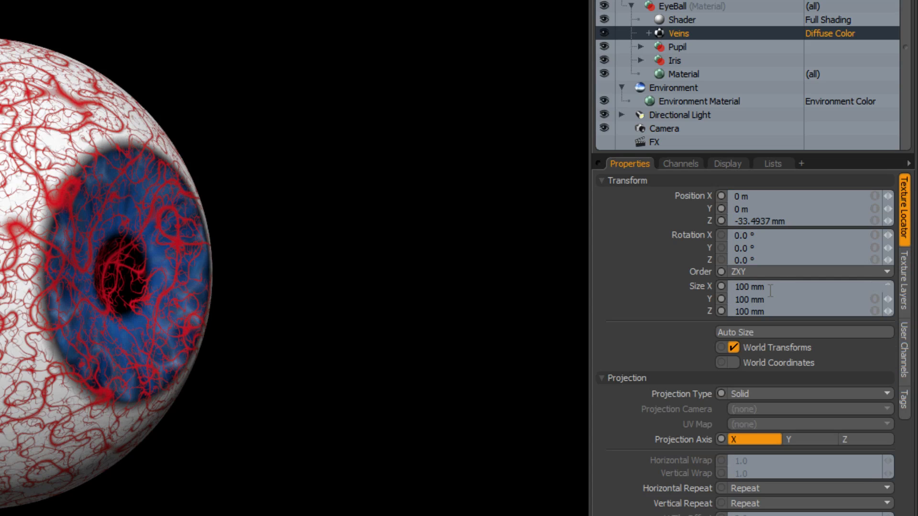
{"action": "left_click", "coordinate": [756, 287]}
{"action": "type", "text": ".5"}
{"action": "key", "text": "Tab"}
{"action": "type", "text": ".5"}
{"action": "key", "text": "Tab"}
{"action": "type", "text": ".5"}
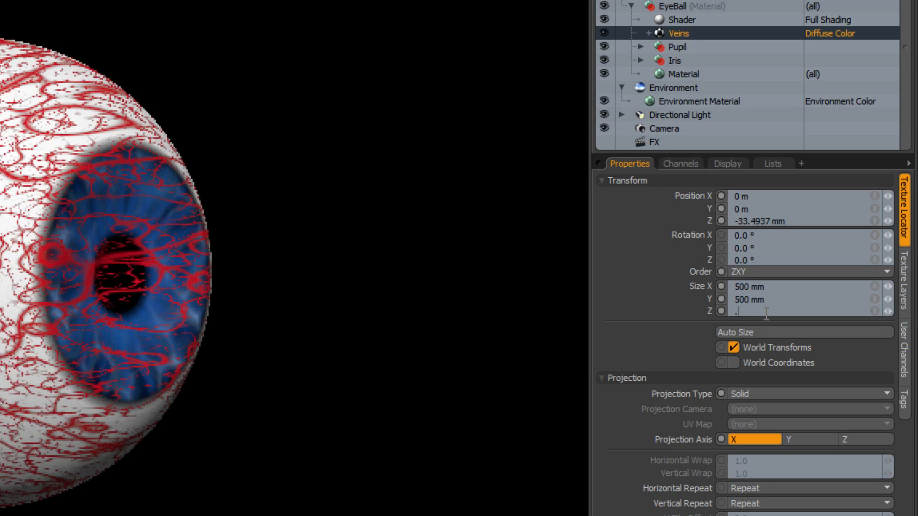
{"action": "key", "text": "Return"}
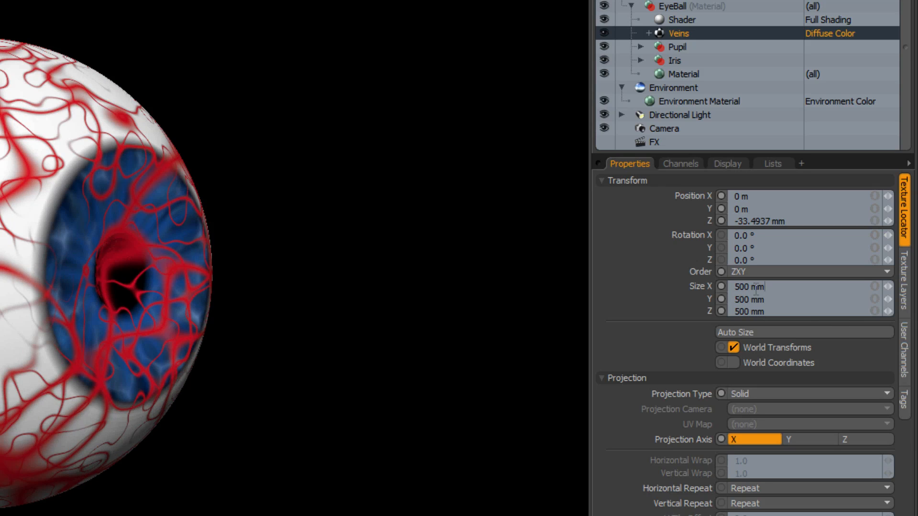
- Set the Veins texture size to 50 mm on all three axes and move the layer beneath the Iris group
{"action": "left_click_drag", "start_coordinate": [785, 287], "coordinate": [676, 283]}
{"action": "type", "text": ".05"}
{"action": "key", "text": "Tab"}
{"action": "type", "text": ".05"}
{"action": "key", "text": "Tab"}
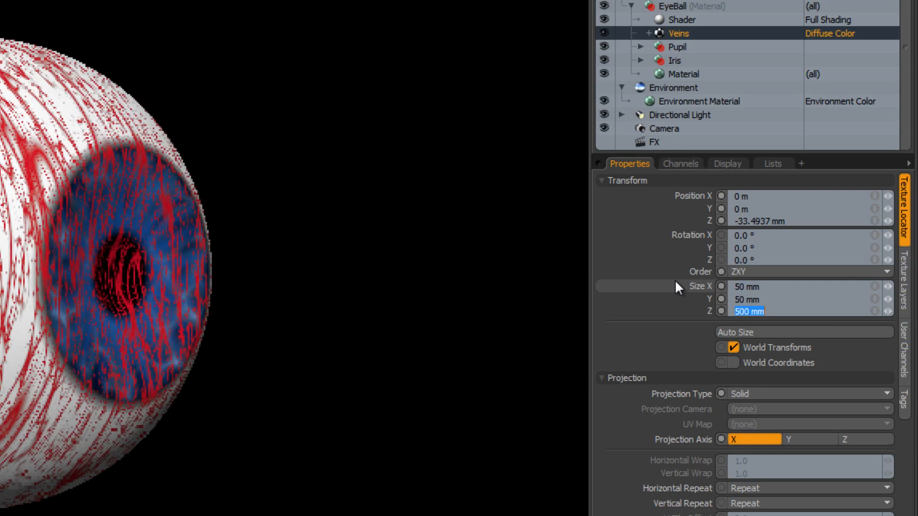
{"action": "type", "text": ".05"}
{"action": "key", "text": "Return"}
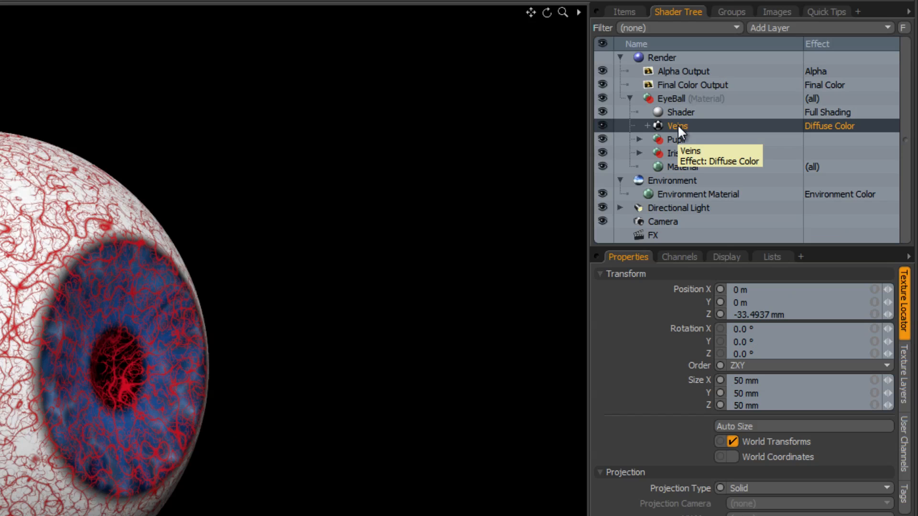
{"action": "left_click_drag", "start_coordinate": [678, 127], "coordinate": [670, 163]}
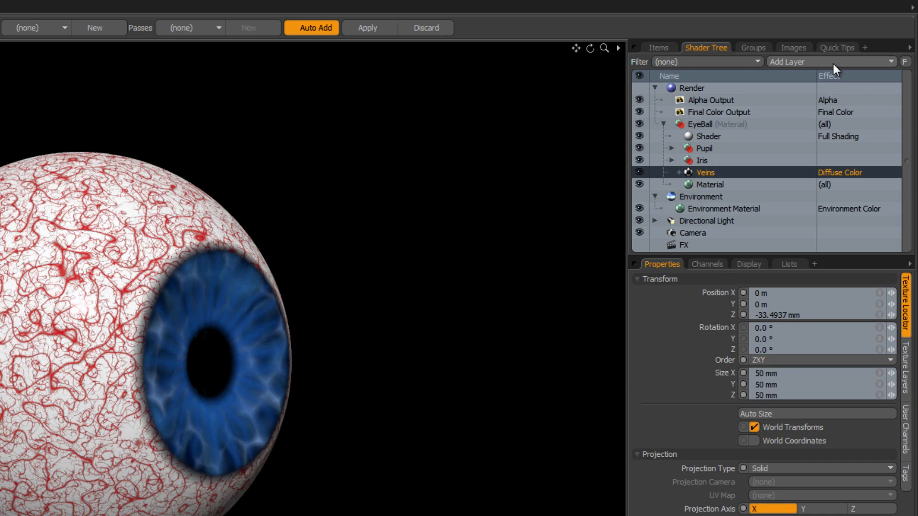
- Add a Gradient processing layer to the EyeBall material group and place it directly beneath the Veins layer
{"action": "left_click", "coordinate": [861, 63]}
{"action": "mouse_move", "coordinate": [826, 148]}
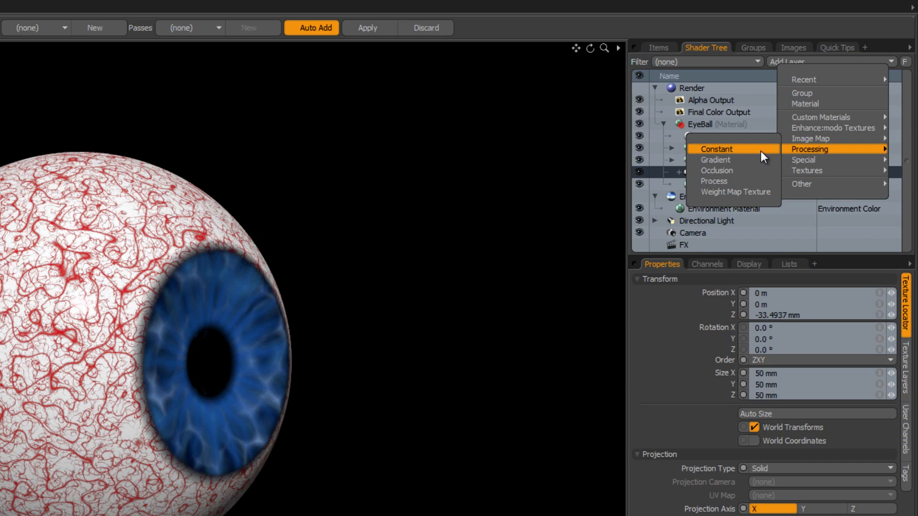
{"action": "left_click", "coordinate": [751, 159]}
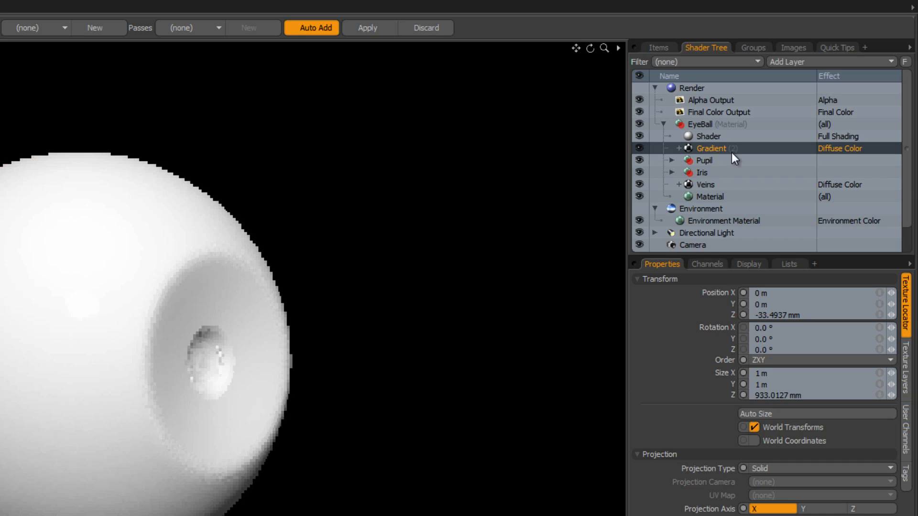
{"action": "left_click_drag", "start_coordinate": [720, 148], "coordinate": [714, 188]}
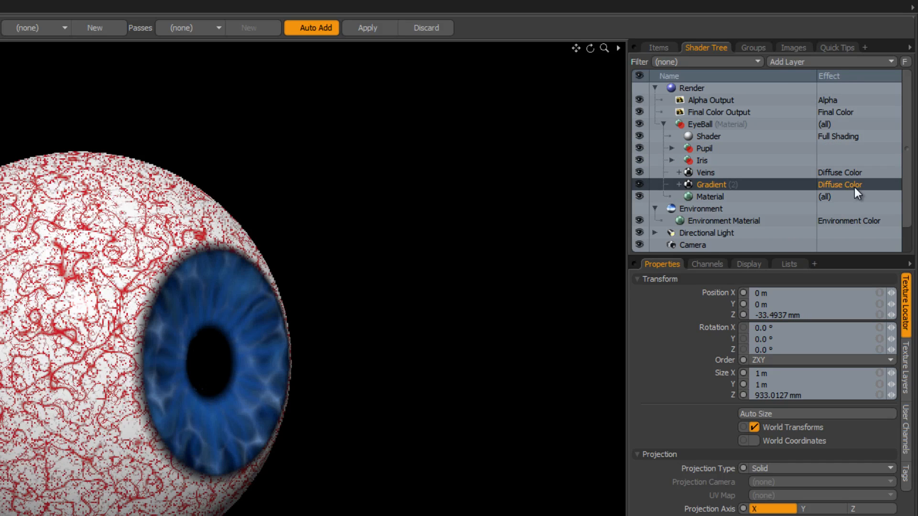
- Change the new Gradient layer's effect from Diffuse Color to Layer Mask
{"action": "left_click", "coordinate": [854, 186]}
{"action": "mouse_move", "coordinate": [854, 186]}
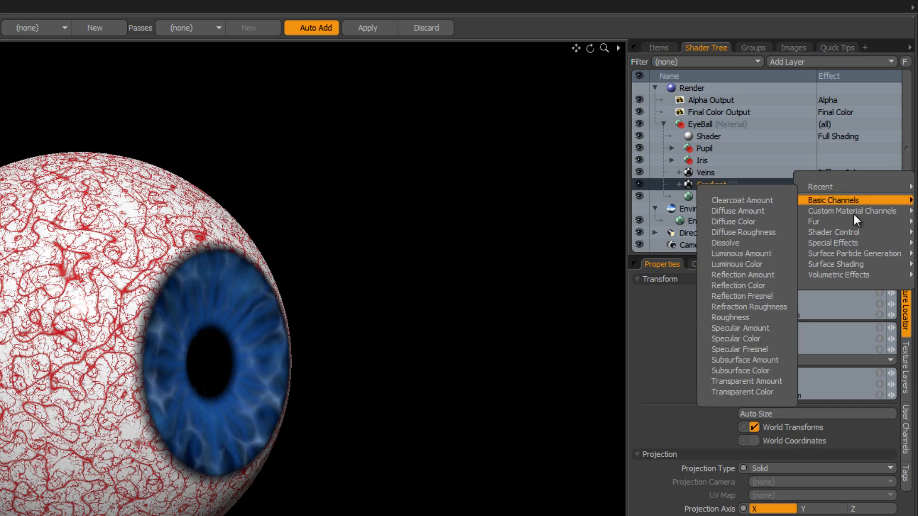
{"action": "mouse_move", "coordinate": [855, 231]}
{"action": "left_click", "coordinate": [772, 286]}
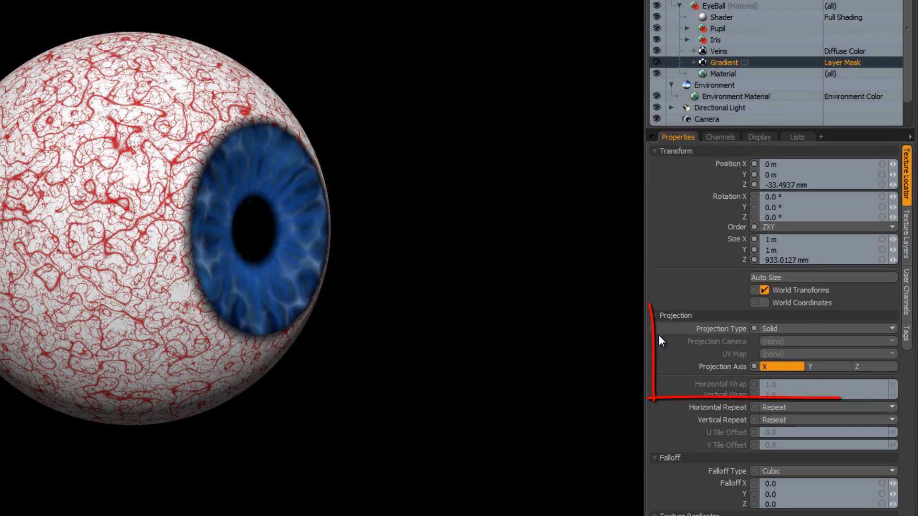
- Set the Gradient's projection type to UV Map and assign the UV map named Texture
{"action": "left_click", "coordinate": [787, 330]}
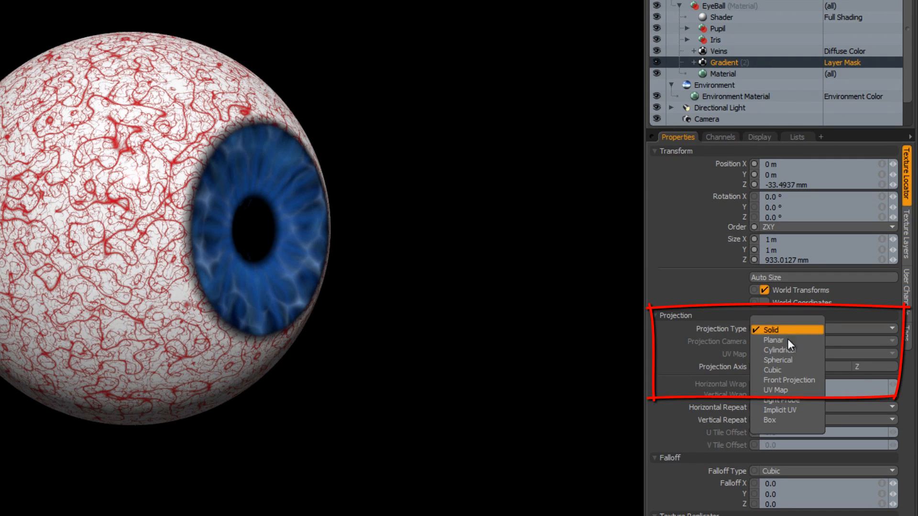
{"action": "left_click", "coordinate": [791, 389]}
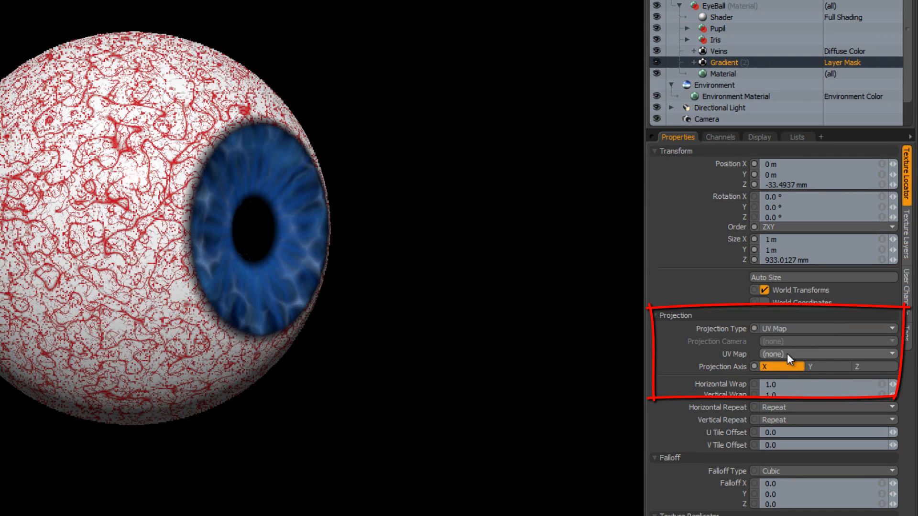
{"action": "left_click", "coordinate": [787, 354]}
{"action": "left_click", "coordinate": [791, 362]}
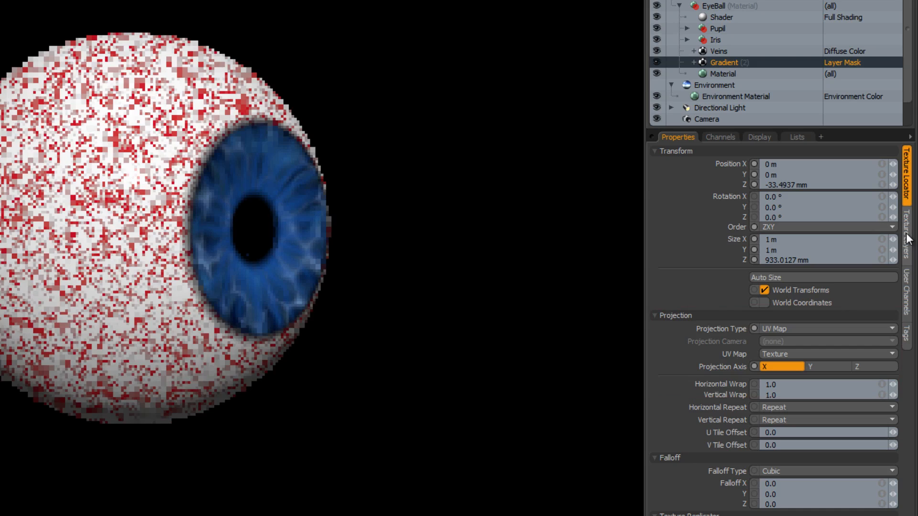
- Set the surface gradient's input parameter to Texture V
{"action": "left_click", "coordinate": [907, 235]}
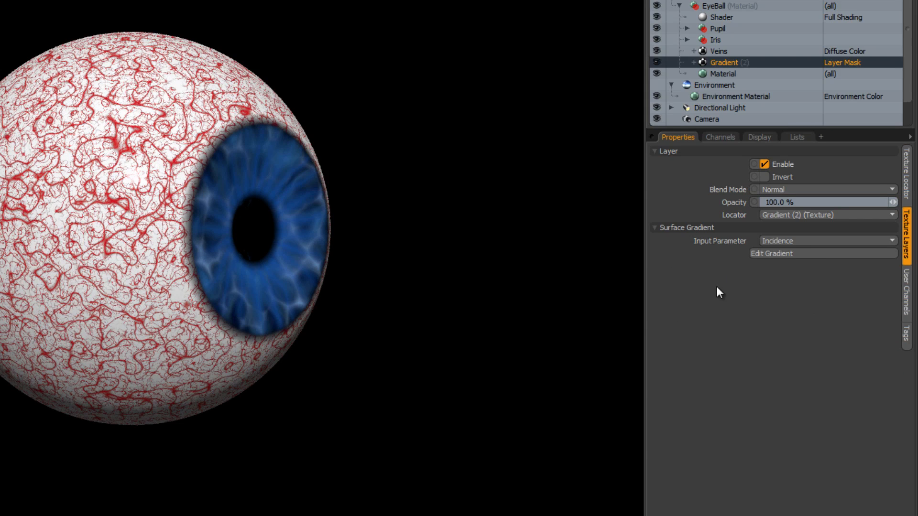
{"action": "left_click", "coordinate": [779, 240]}
{"action": "mouse_move", "coordinate": [780, 311]}
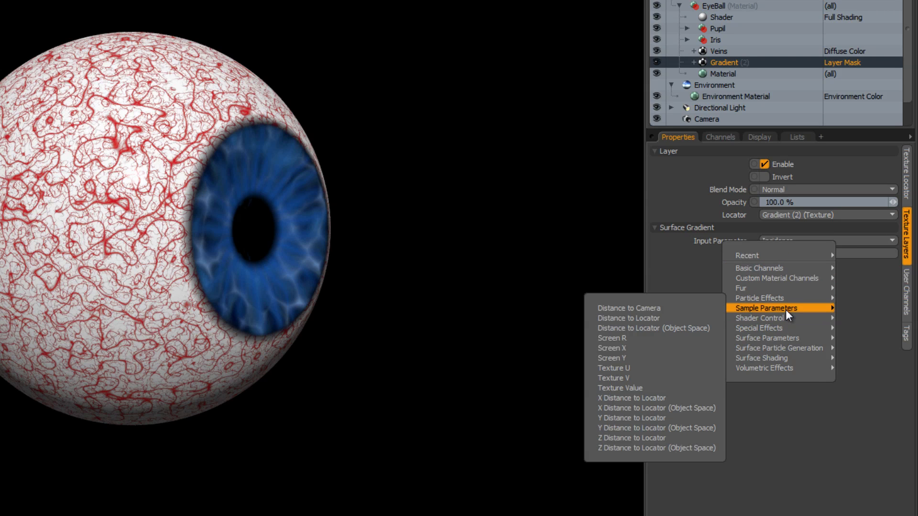
{"action": "left_click", "coordinate": [648, 379]}
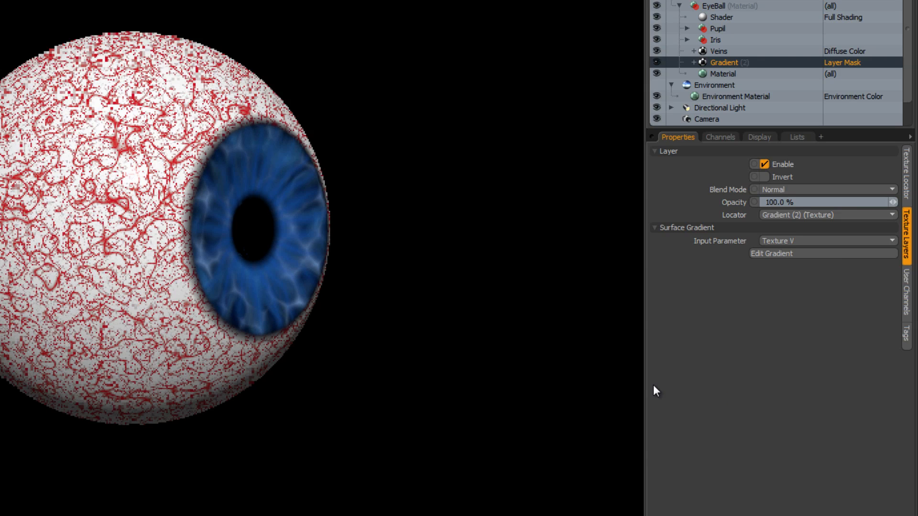
- In the Gradient Editor, add a Value key at input 1.0 and set the key at input 0.0 to 0%
{"action": "left_click", "coordinate": [804, 255]}
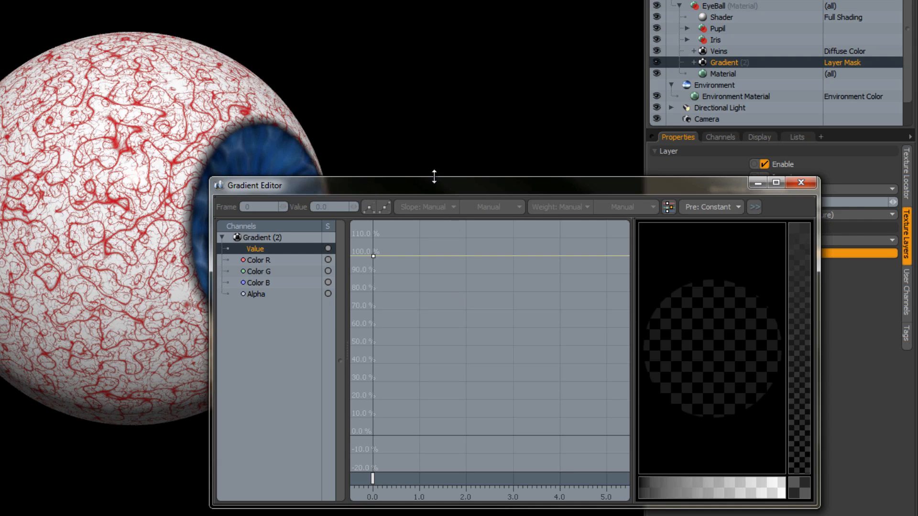
{"action": "left_click_drag", "start_coordinate": [433, 186], "coordinate": [506, 94]}
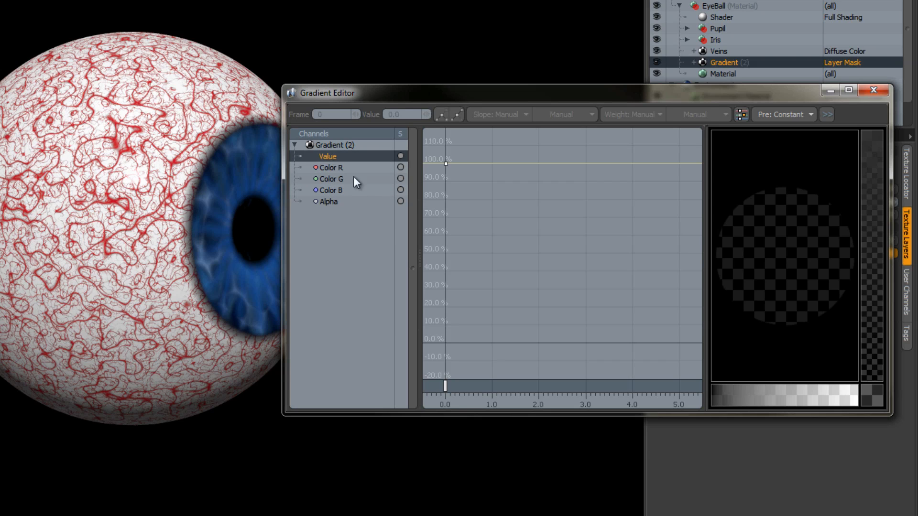
{"action": "left_click", "coordinate": [492, 386]}
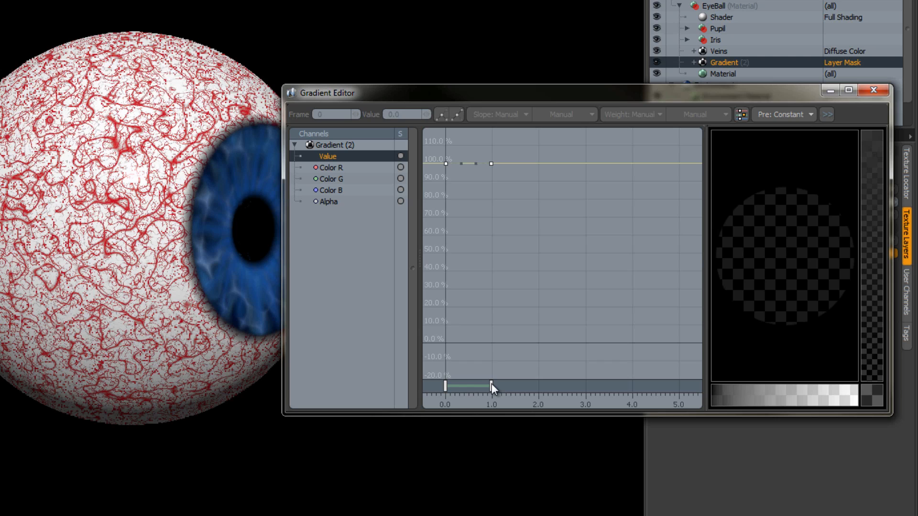
{"action": "left_click", "coordinate": [444, 386]}
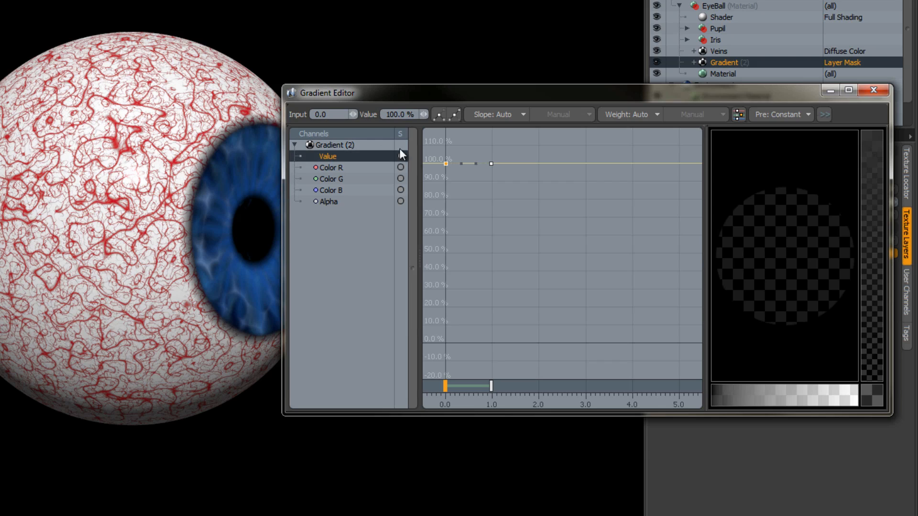
{"action": "left_click_drag", "start_coordinate": [415, 112], "coordinate": [379, 116]}
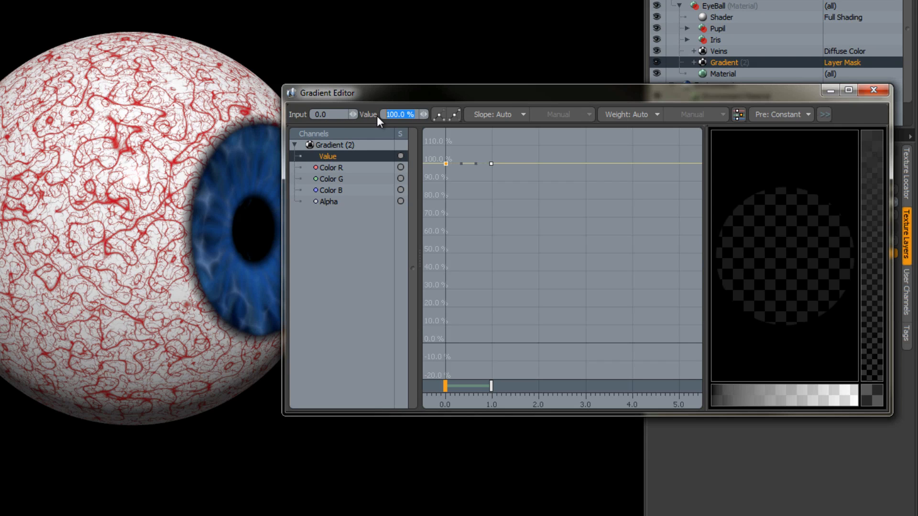
{"action": "type", "text": "0"}
{"action": "key", "text": "Return"}
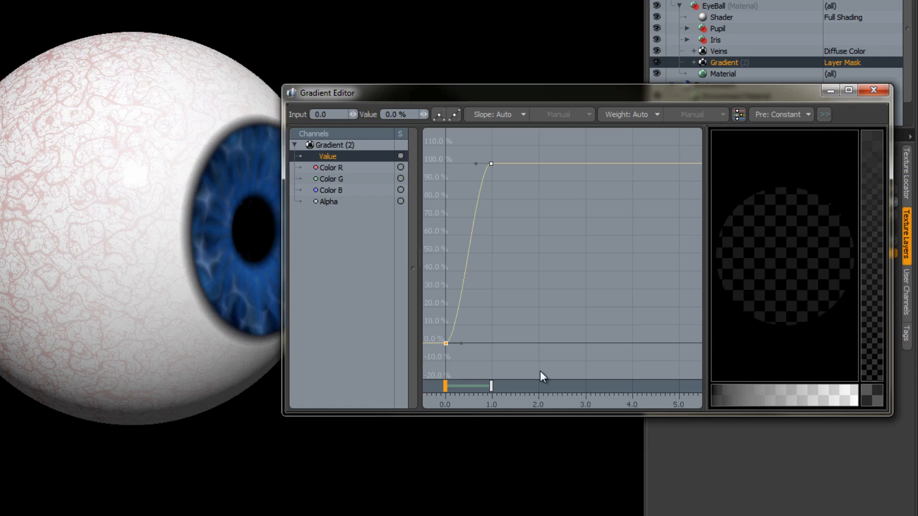
- Move the gradient's 0% key to input about 0.25 and its 100% key to 0.52, and close the Gradient Editor
{"action": "left_click_drag", "start_coordinate": [450, 386], "coordinate": [469, 390]}
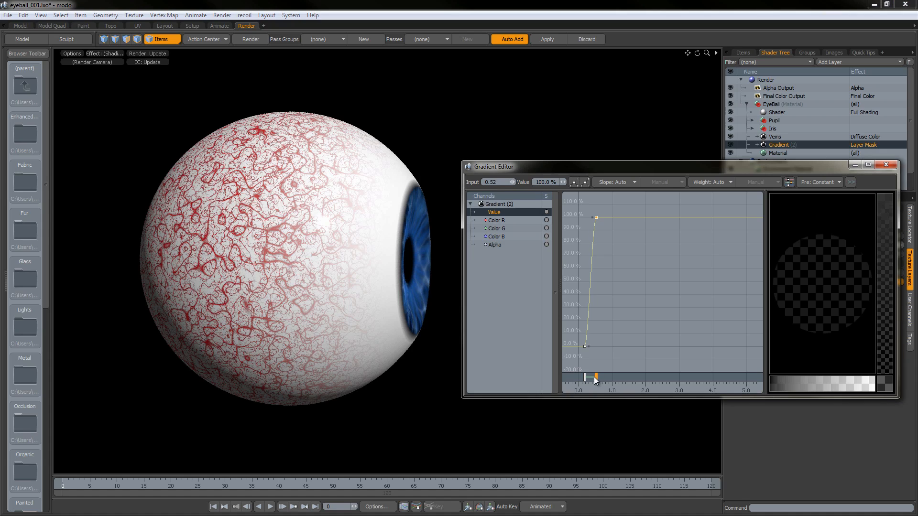
{"action": "mouse_move", "coordinate": [597, 378]}
{"action": "left_mouse_down"}
{"action": "mouse_move", "coordinate": [583, 378]}
{"action": "mouse_move", "coordinate": [596, 376]}
{"action": "left_mouse_up"}
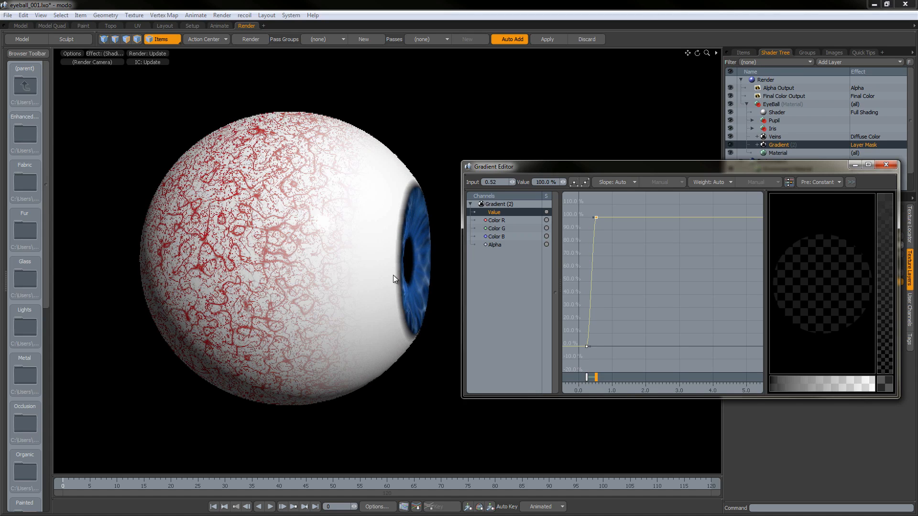
{"action": "left_click_drag", "start_coordinate": [392, 275], "coordinate": [338, 260], "text": "alt"}
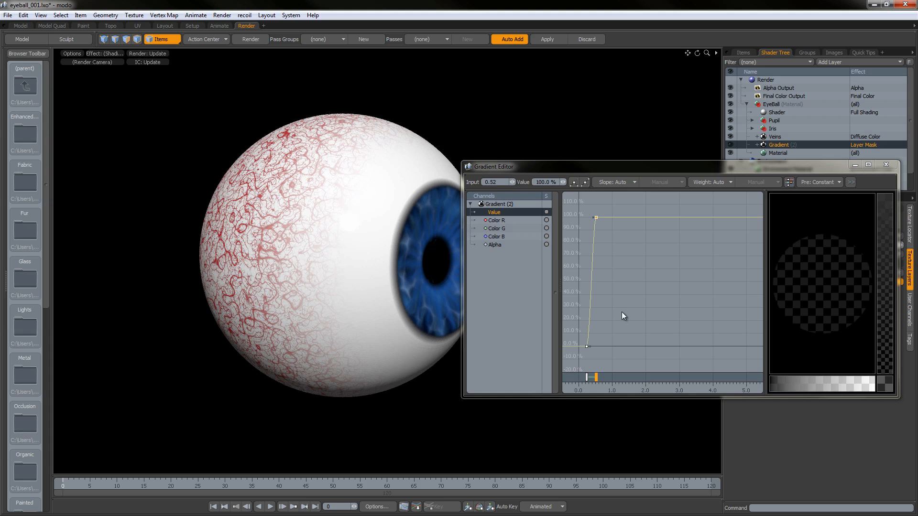
{"action": "left_click", "coordinate": [882, 165]}
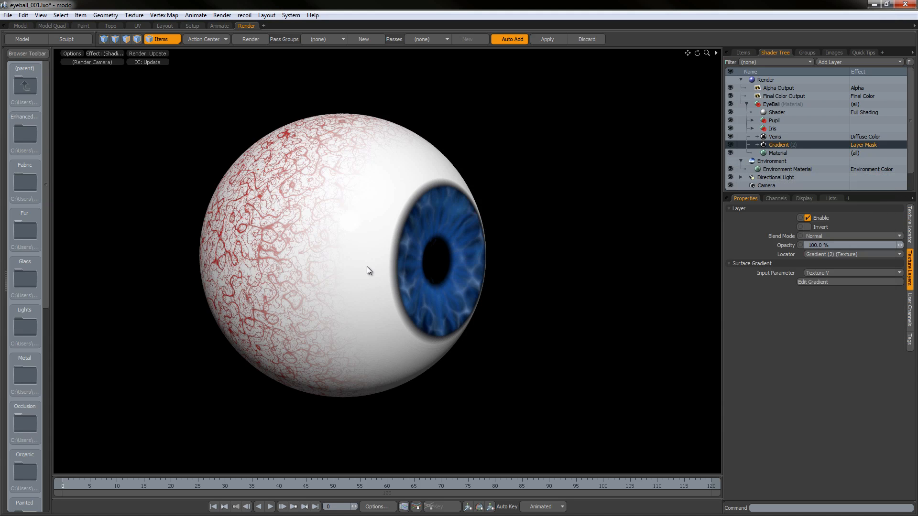
{"action": "left_click_drag", "start_coordinate": [354, 265], "coordinate": [338, 288], "text": "alt"}
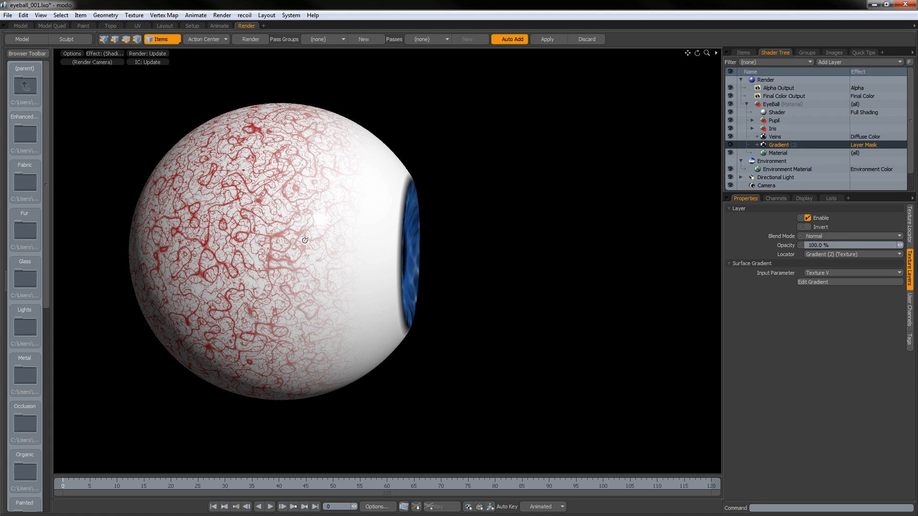
{"action": "left_click_drag", "start_coordinate": [305, 241], "coordinate": [289, 245], "text": "alt"}
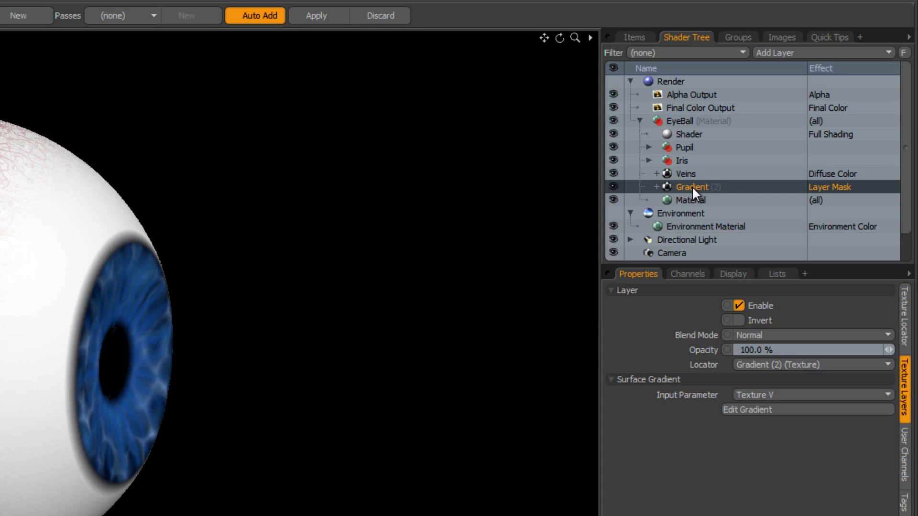
- Add a new Gradient processing layer to the EyeBall material
{"action": "left_click", "coordinate": [866, 53]}
{"action": "mouse_move", "coordinate": [858, 131]}
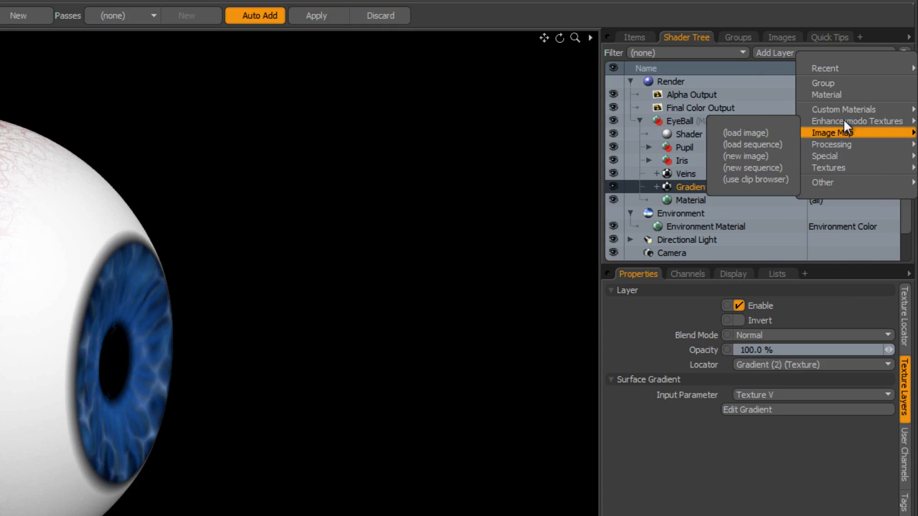
{"action": "mouse_move", "coordinate": [847, 149]}
{"action": "left_click", "coordinate": [764, 157]}
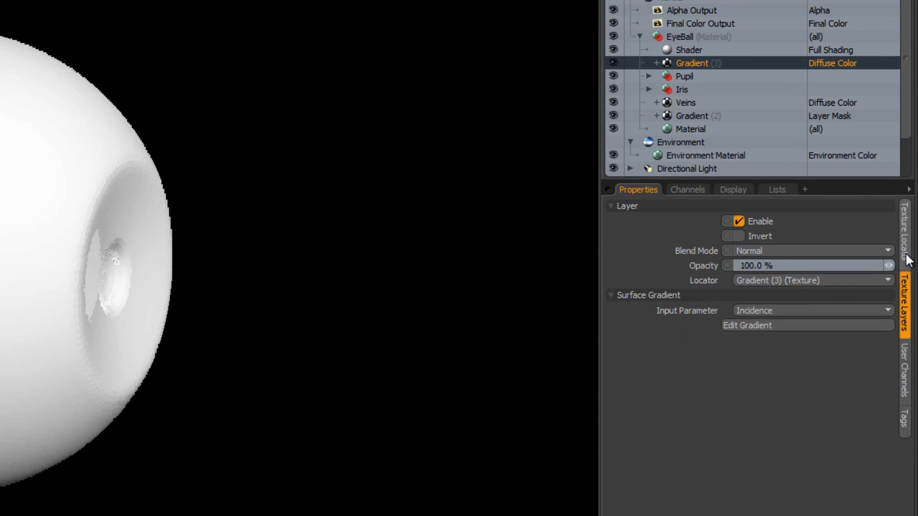
- Set the new diffuse color Gradient's projection type to UV Map and assign the UV map named Texture
{"action": "left_click", "coordinate": [905, 338]}
{"action": "left_click", "coordinate": [781, 307]}
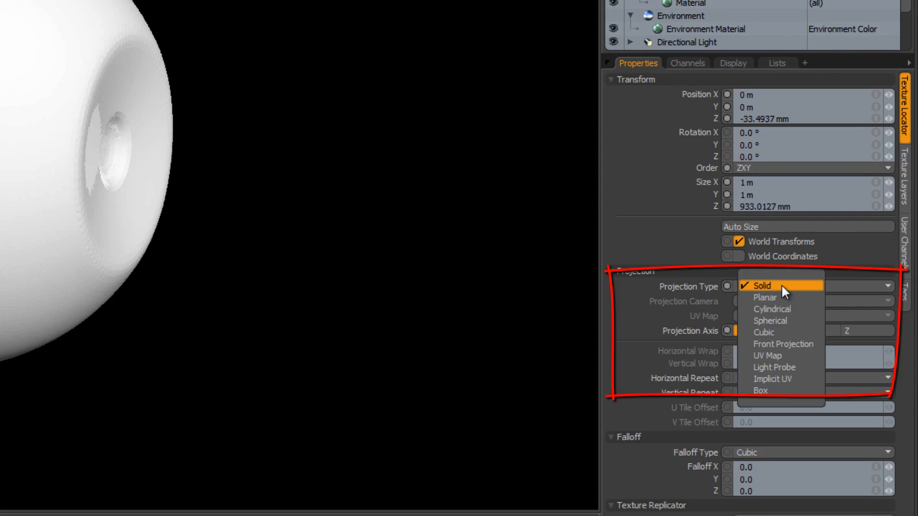
{"action": "left_click", "coordinate": [791, 355]}
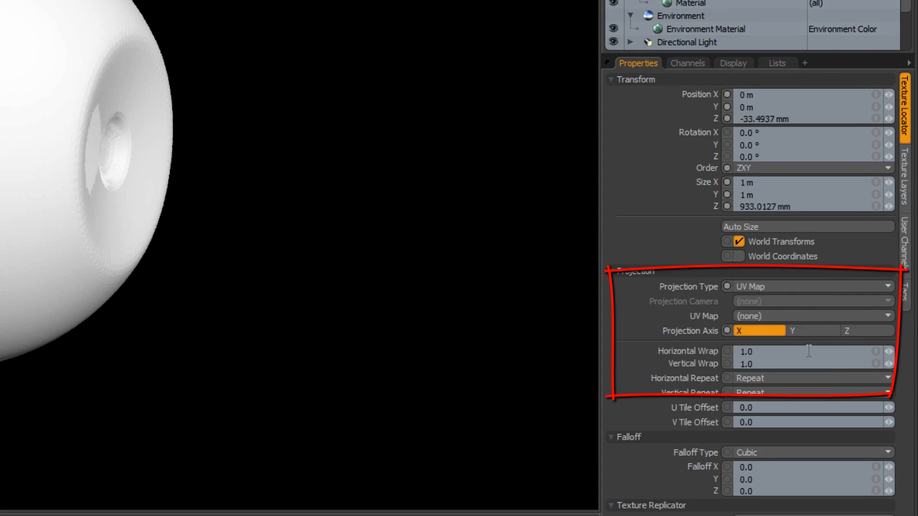
{"action": "left_click", "coordinate": [765, 315]}
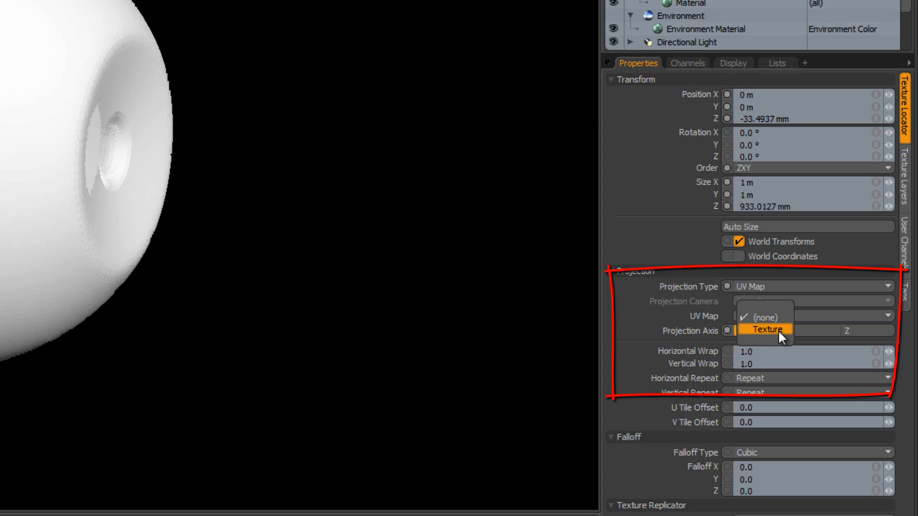
{"action": "left_click", "coordinate": [779, 329]}
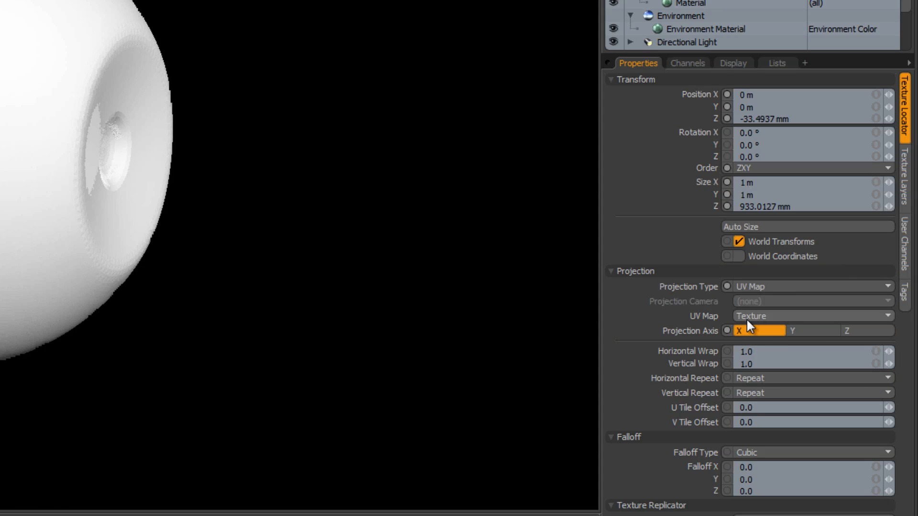
- Set the input parameter of the diffuse color Gradient to Texture V
{"action": "left_click", "coordinate": [904, 196]}
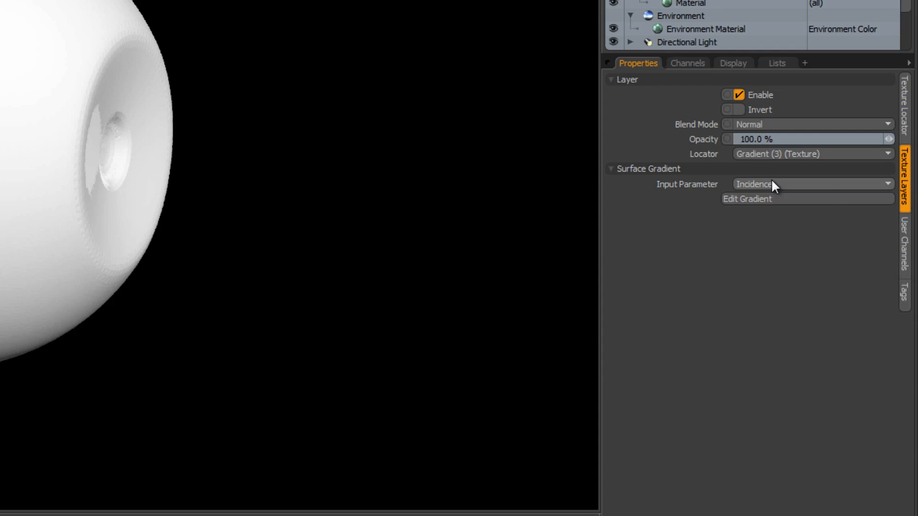
{"action": "left_click", "coordinate": [770, 183]}
{"action": "mouse_move", "coordinate": [770, 260]}
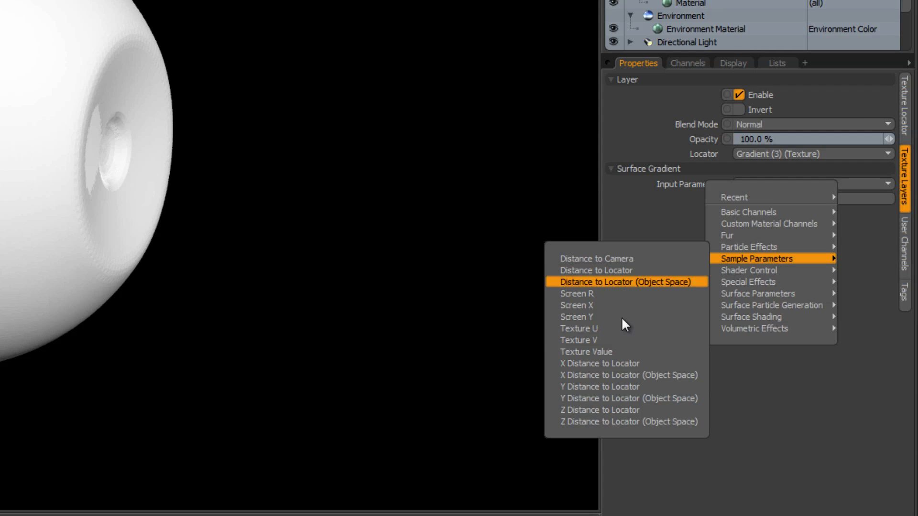
{"action": "left_click", "coordinate": [617, 339]}
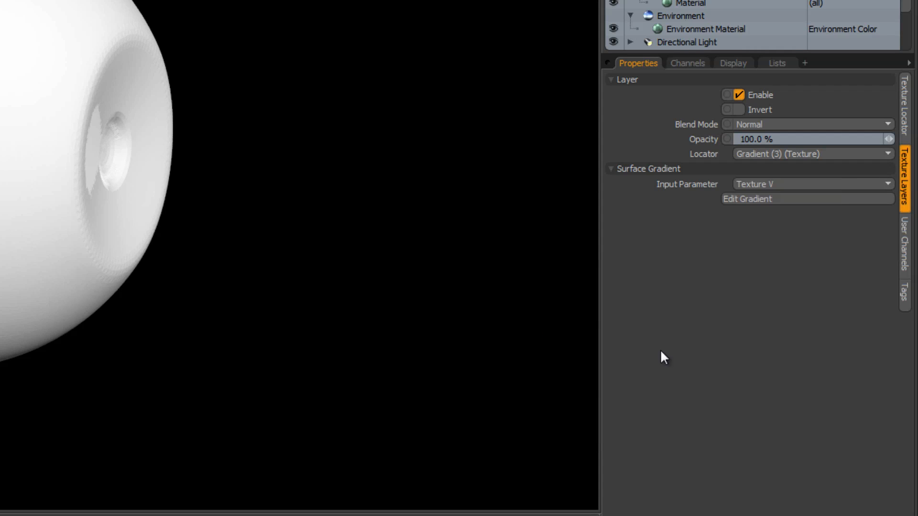
- Color the gradient's key at input 0.0 a slightly darkened pure red and move the Gradient layer between the Iris group and Veins
{"action": "left_click", "coordinate": [754, 200]}
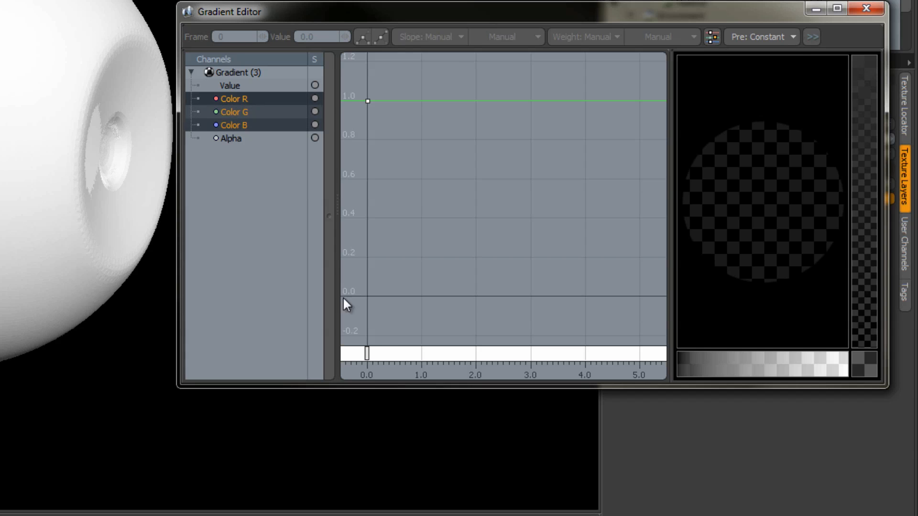
{"action": "left_click", "coordinate": [368, 354]}
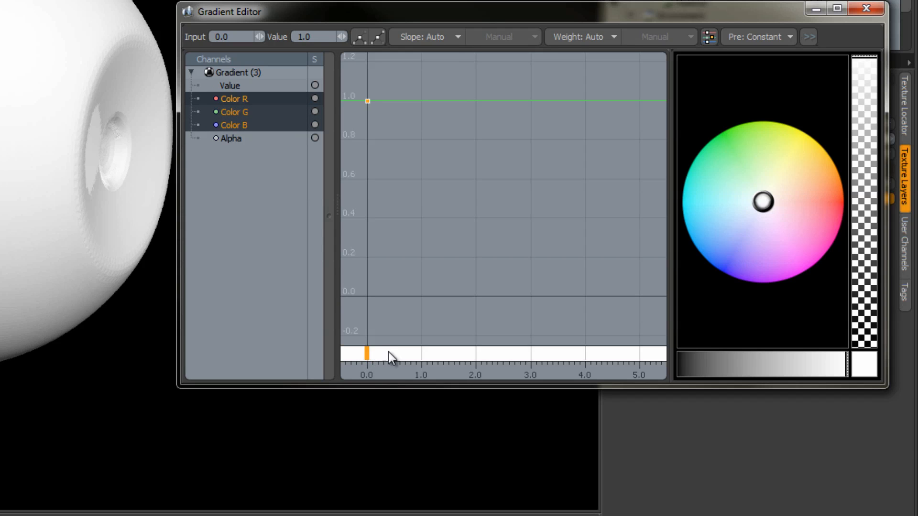
{"action": "left_click", "coordinate": [842, 211]}
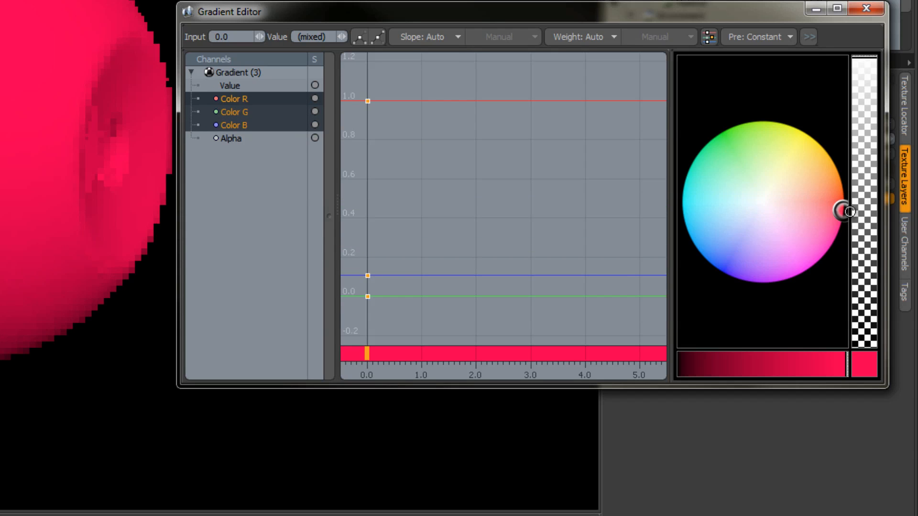
{"action": "left_click_drag", "start_coordinate": [843, 208], "coordinate": [842, 202]}
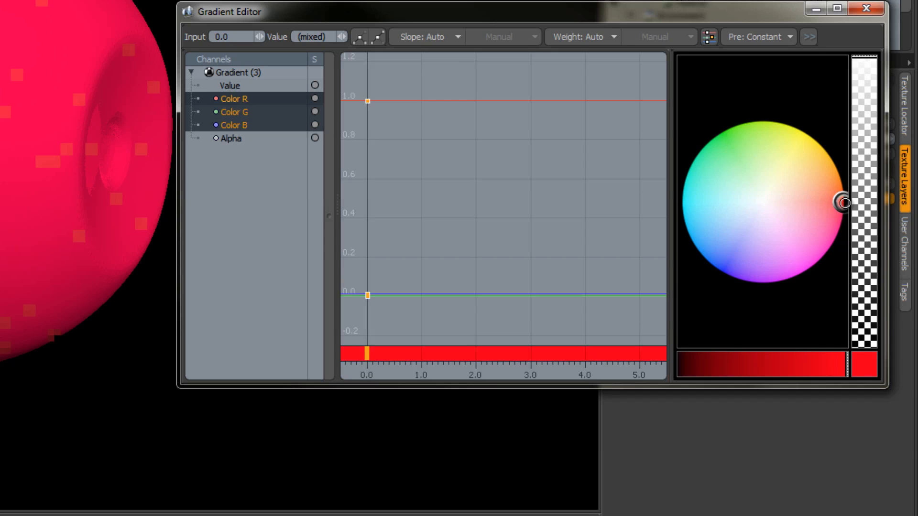
{"action": "left_click_drag", "start_coordinate": [835, 360], "coordinate": [792, 366]}
{"action": "left_click", "coordinate": [866, 8]}
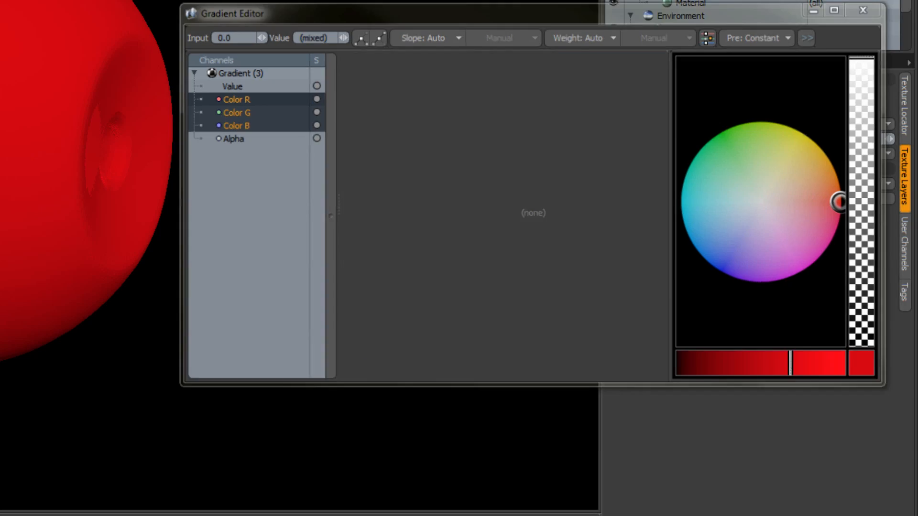
{"action": "mouse_move", "coordinate": [687, 151]}
{"action": "left_mouse_down"}
{"action": "mouse_move", "coordinate": [685, 202]}
{"action": "mouse_move", "coordinate": [684, 186]}
{"action": "left_mouse_up"}
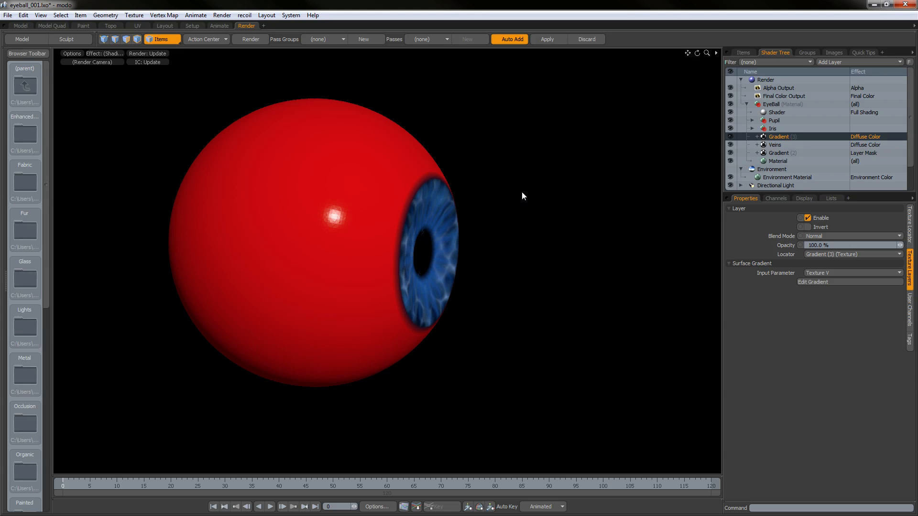
- In the Gradient Editor, add an Alpha key at input 1.0 and set its value to 0
{"action": "left_click", "coordinate": [825, 282]}
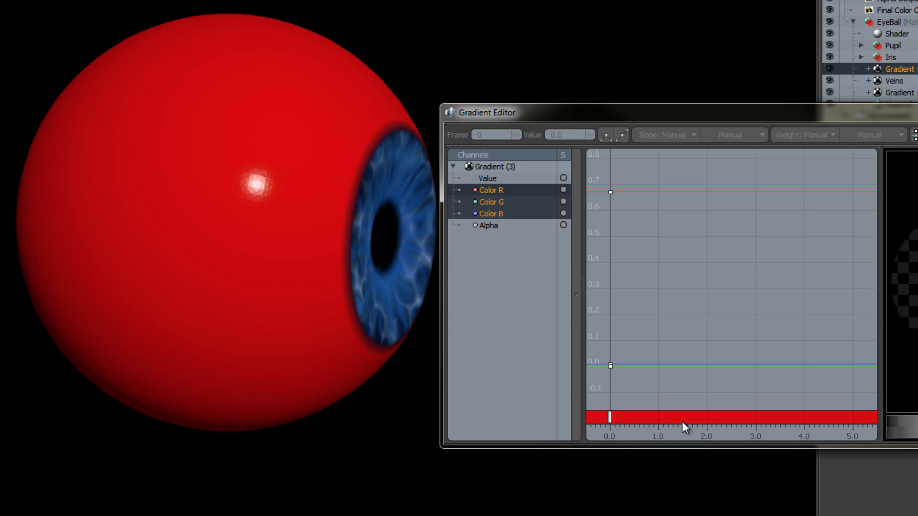
{"action": "left_click", "coordinate": [489, 223]}
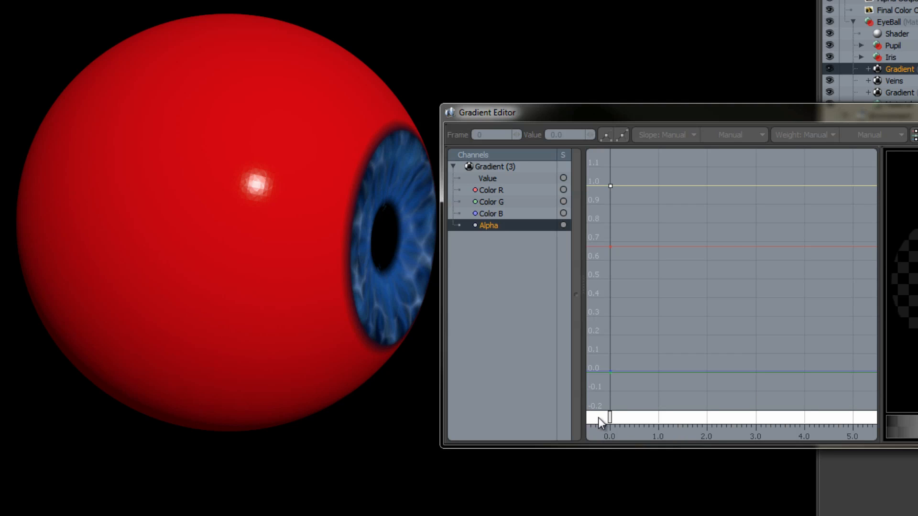
{"action": "left_click", "coordinate": [659, 417]}
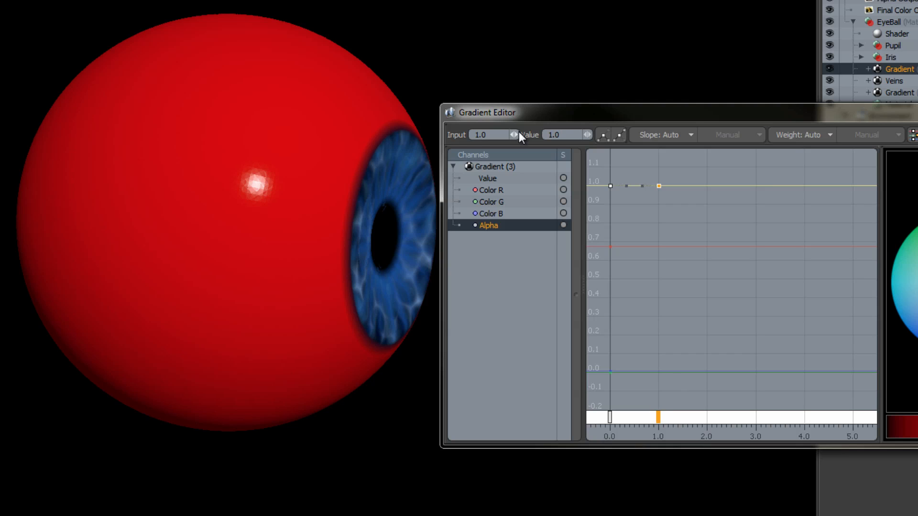
{"action": "left_click", "coordinate": [570, 135]}
{"action": "type", "text": "0"}
{"action": "key", "text": "Return"}
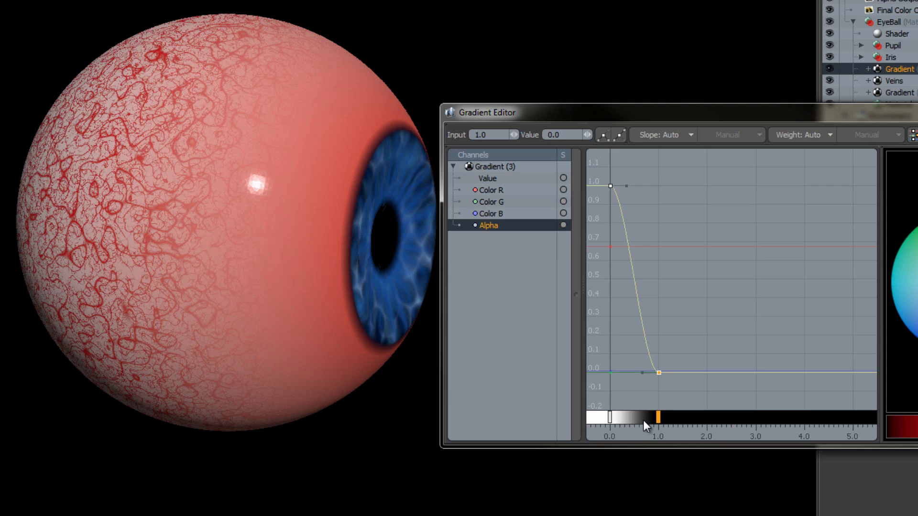
- Adjust the Alpha keys to 0.0 at input about 0.2 and 1.0 at input 0.56, and inspect the back of the eyeball
{"action": "left_click_drag", "start_coordinate": [659, 419], "coordinate": [638, 420]}
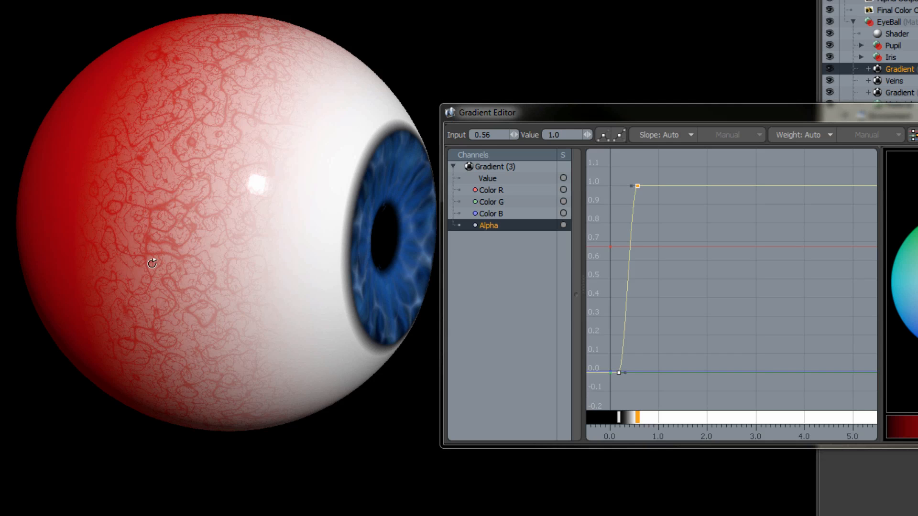
{"action": "left_click_drag", "start_coordinate": [158, 198], "coordinate": [47, 203], "text": "alt"}
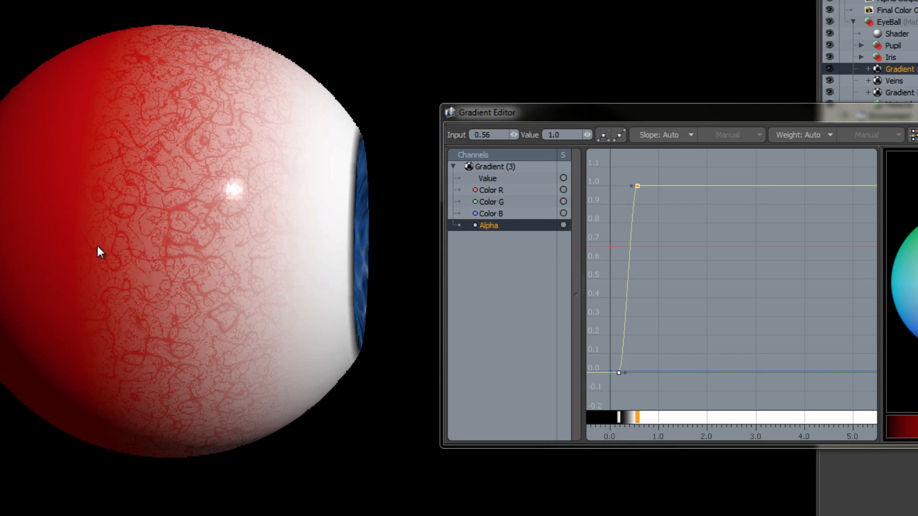
{"action": "left_click_drag", "start_coordinate": [165, 238], "coordinate": [258, 245], "text": "alt"}
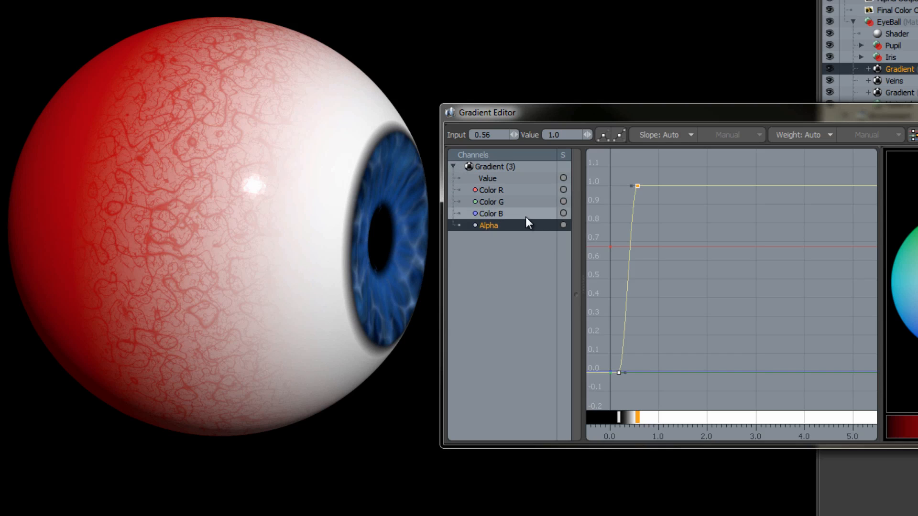
- Add a key to the three color channels at input about 0.4 and darken the red of the key at input 0.0
{"action": "left_click", "coordinate": [491, 190]}
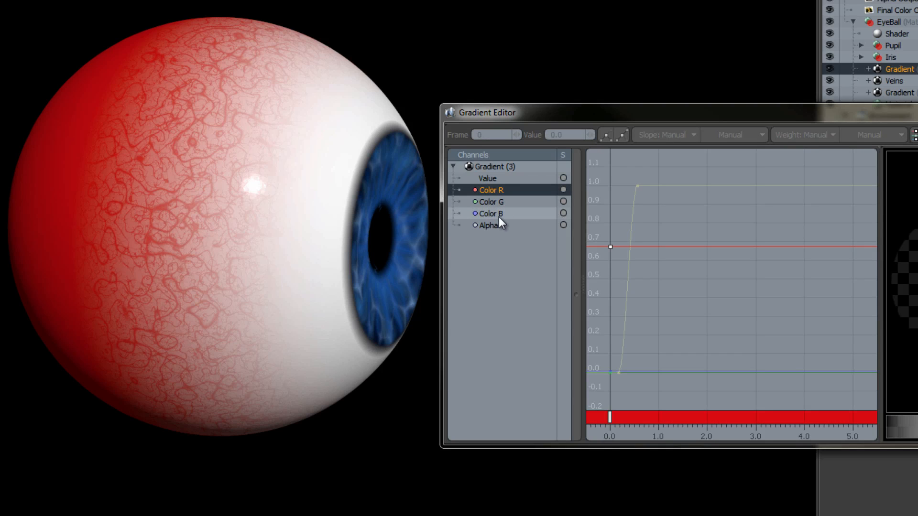
{"action": "left_click", "coordinate": [498, 215], "text": "shift"}
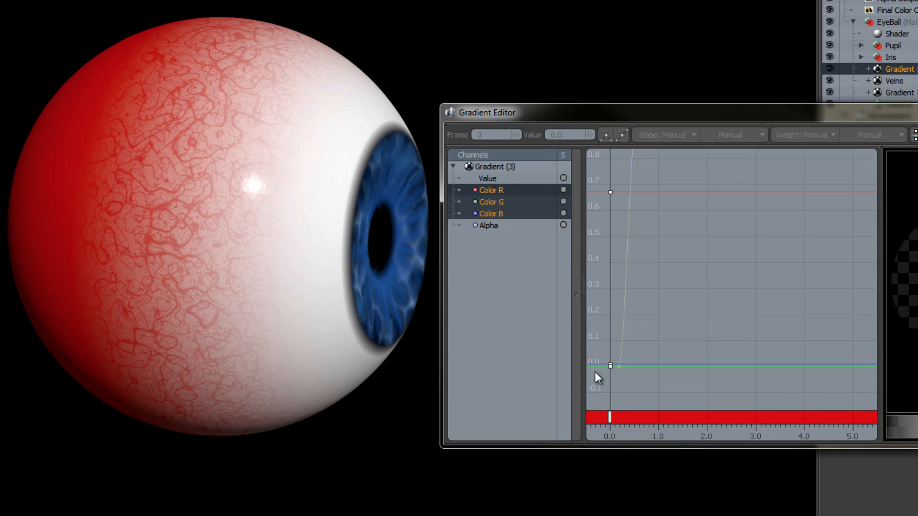
{"action": "left_click", "coordinate": [630, 418]}
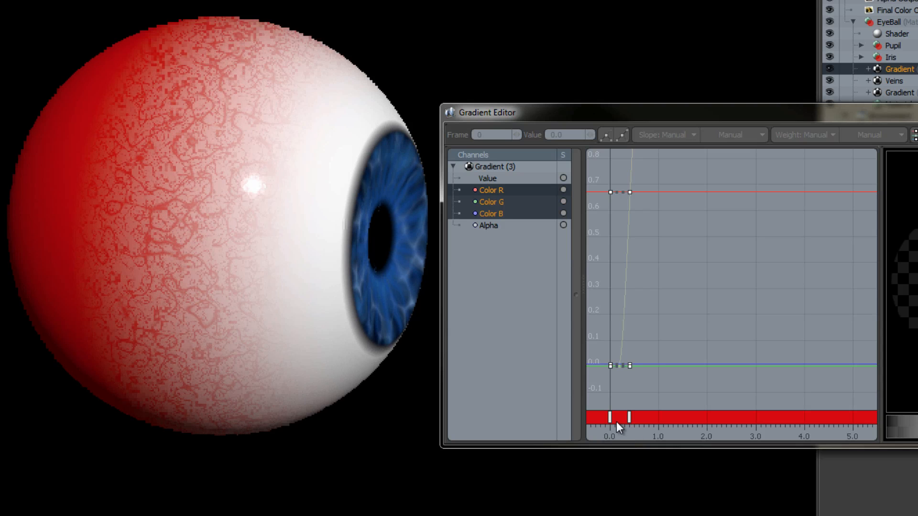
{"action": "left_click", "coordinate": [610, 420]}
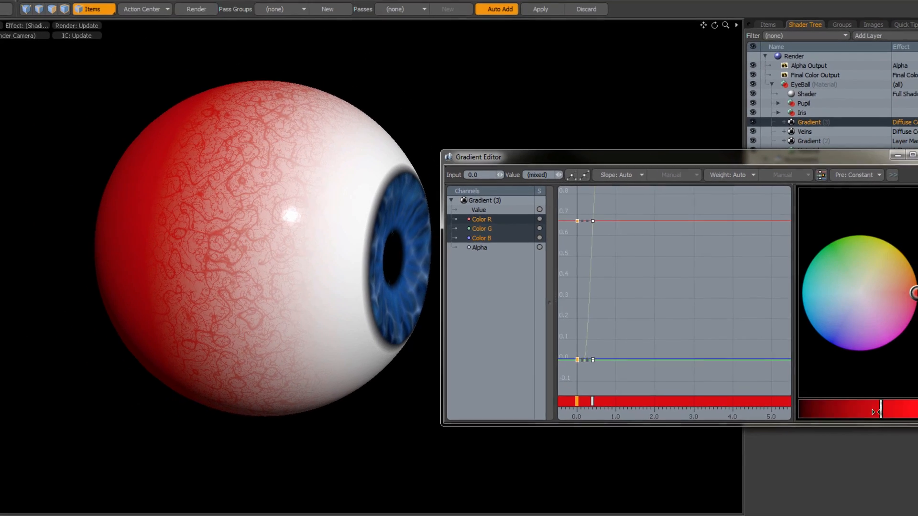
{"action": "left_click_drag", "start_coordinate": [877, 409], "coordinate": [819, 410]}
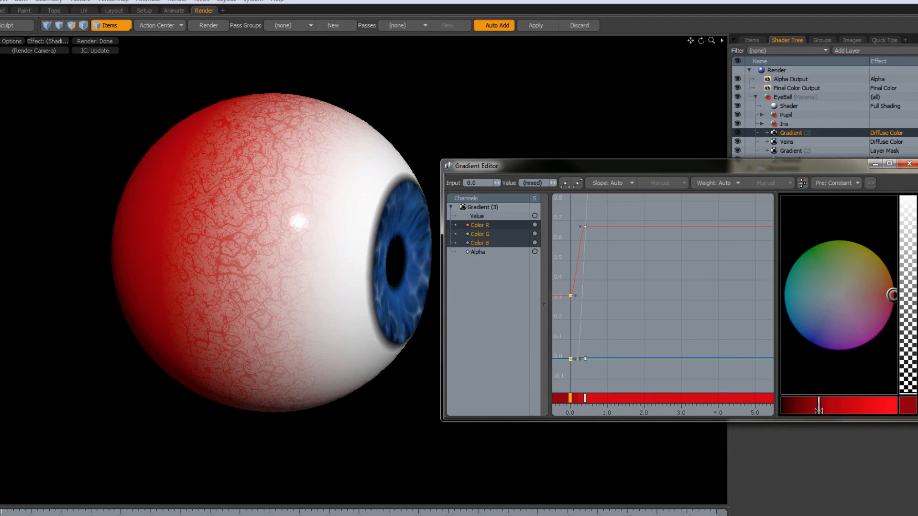
- Move the brighter red color key to input 0.88, close the Gradient Editor and check the eyeball from the side
{"action": "left_click_drag", "start_coordinate": [140, 246], "coordinate": [260, 242], "text": "alt"}
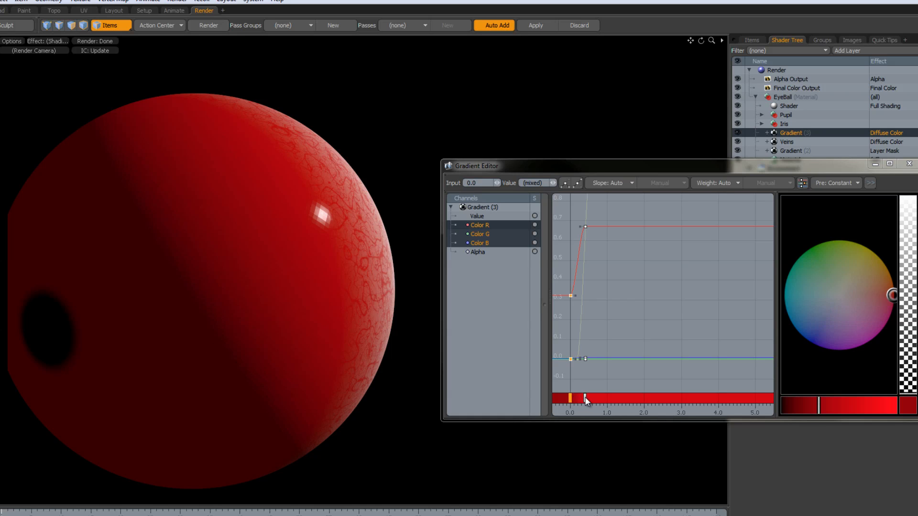
{"action": "left_click_drag", "start_coordinate": [587, 400], "coordinate": [602, 399]}
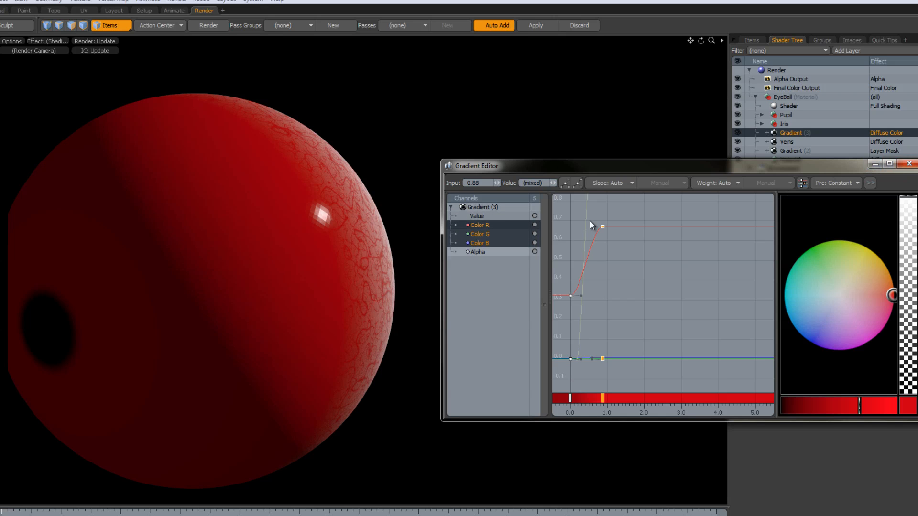
{"action": "left_click", "coordinate": [909, 165]}
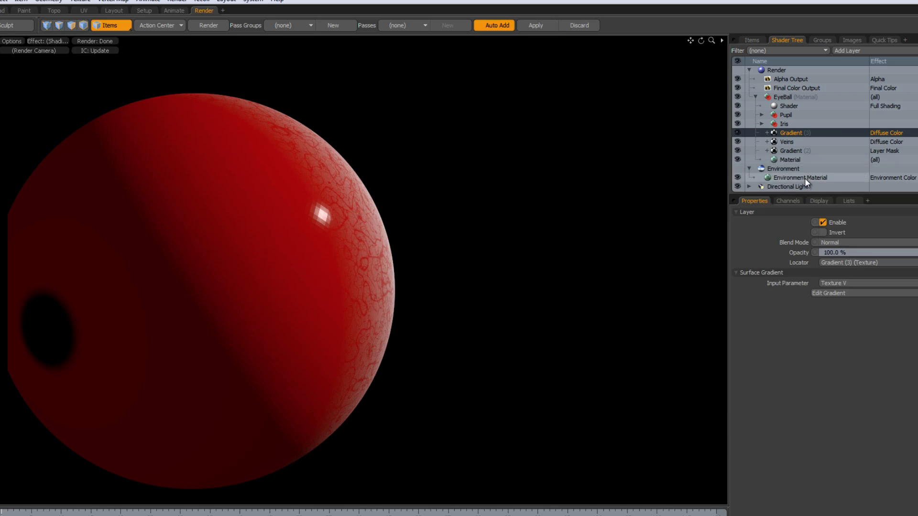
{"action": "left_click_drag", "start_coordinate": [458, 269], "coordinate": [322, 259], "text": "alt"}
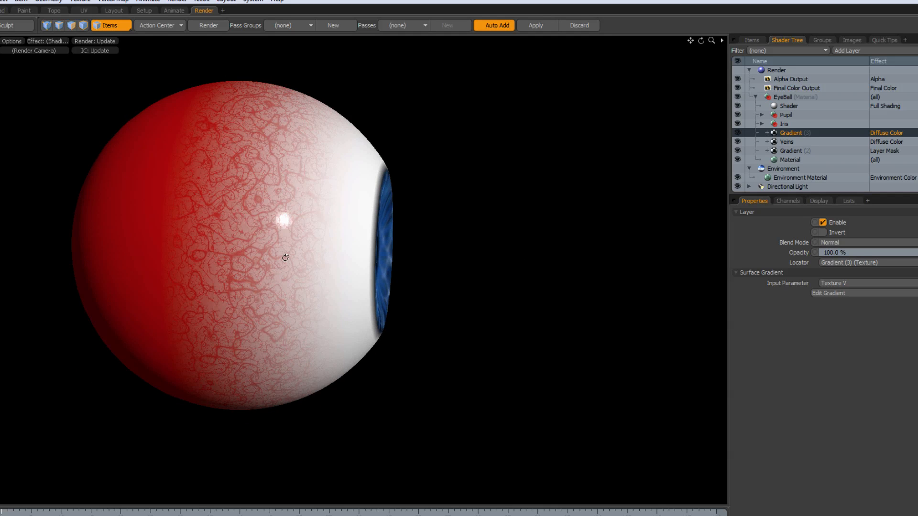
{"action": "left_click_drag", "start_coordinate": [375, 242], "coordinate": [360, 248], "text": "alt"}
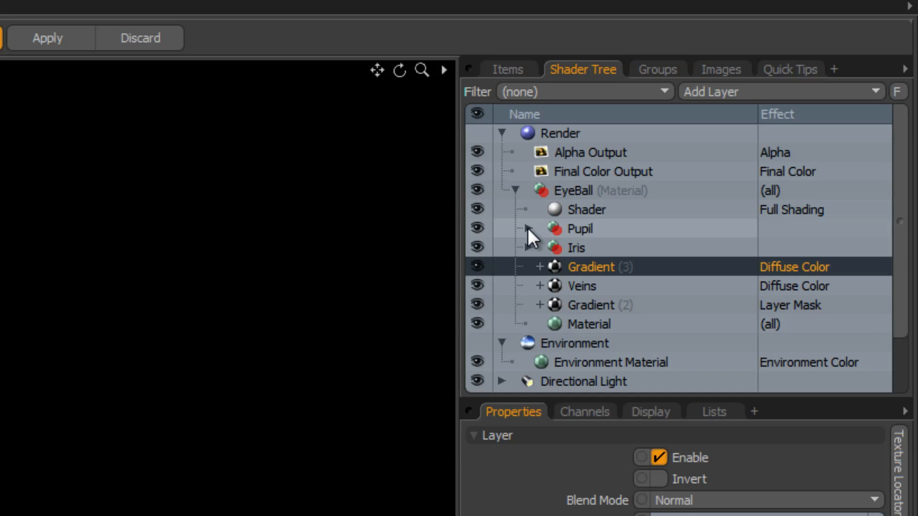
- Create an instance of the Iris group's Gradient mask, move it to the top of the Pupil group, and collapse both groups
{"action": "left_click", "coordinate": [528, 229]}
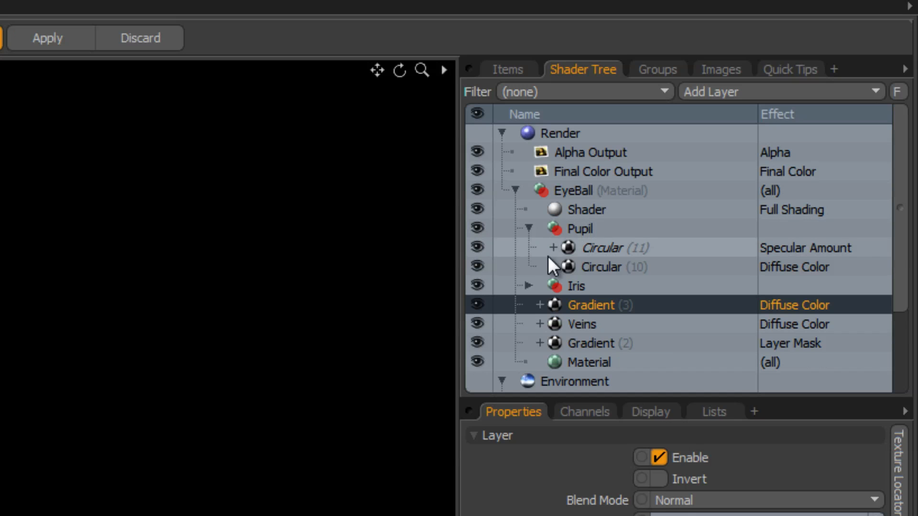
{"action": "left_click", "coordinate": [529, 286]}
{"action": "left_click_drag", "start_coordinate": [909, 250], "coordinate": [906, 212]}
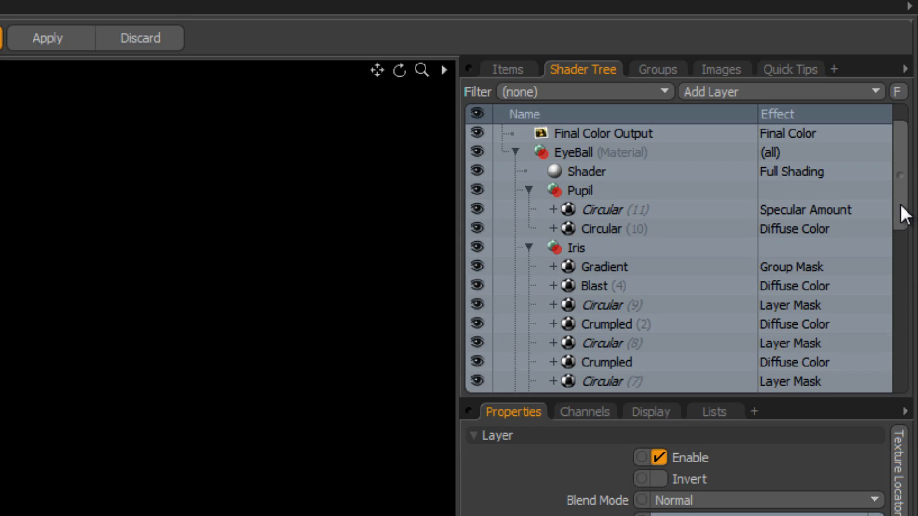
{"action": "left_click", "coordinate": [612, 268]}
{"action": "right_click", "coordinate": [612, 269]}
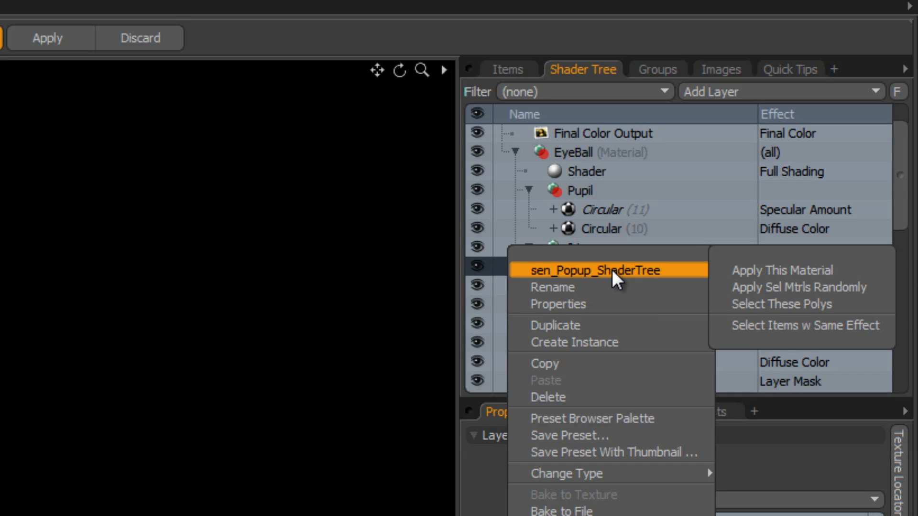
{"action": "left_click", "coordinate": [603, 342]}
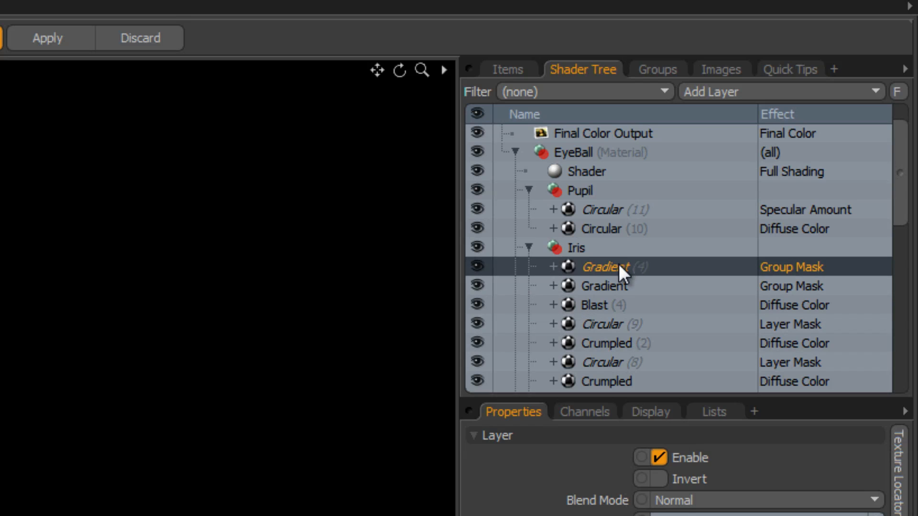
{"action": "left_click_drag", "start_coordinate": [618, 266], "coordinate": [610, 202]}
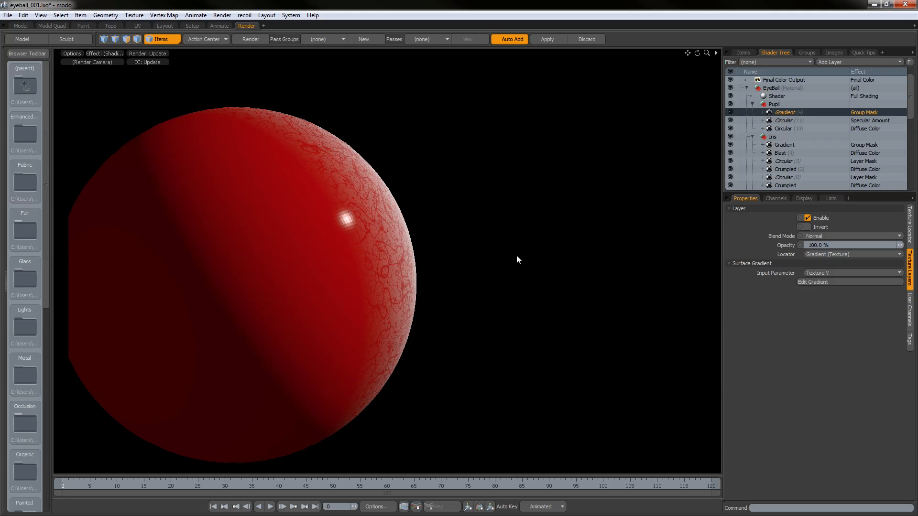
{"action": "left_click_drag", "start_coordinate": [333, 312], "coordinate": [378, 253], "text": "alt"}
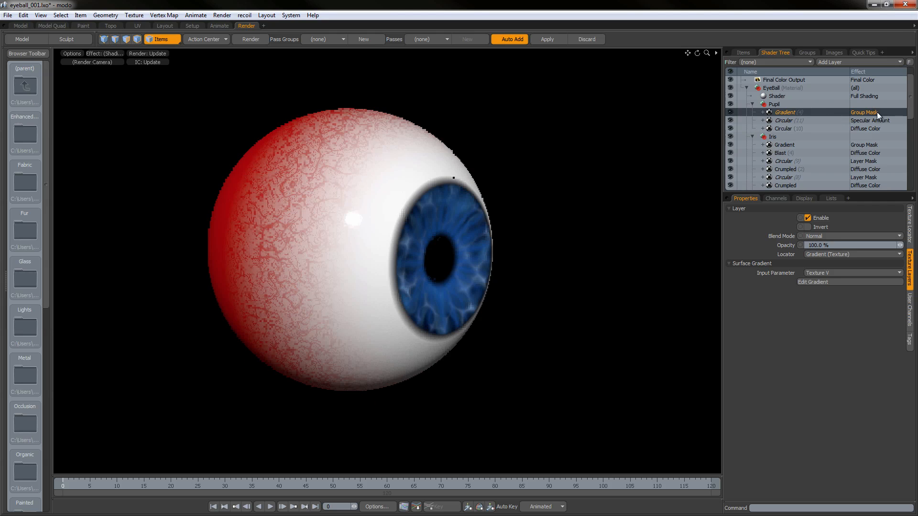
{"action": "left_click", "coordinate": [752, 104]}
{"action": "left_click", "coordinate": [753, 112]}
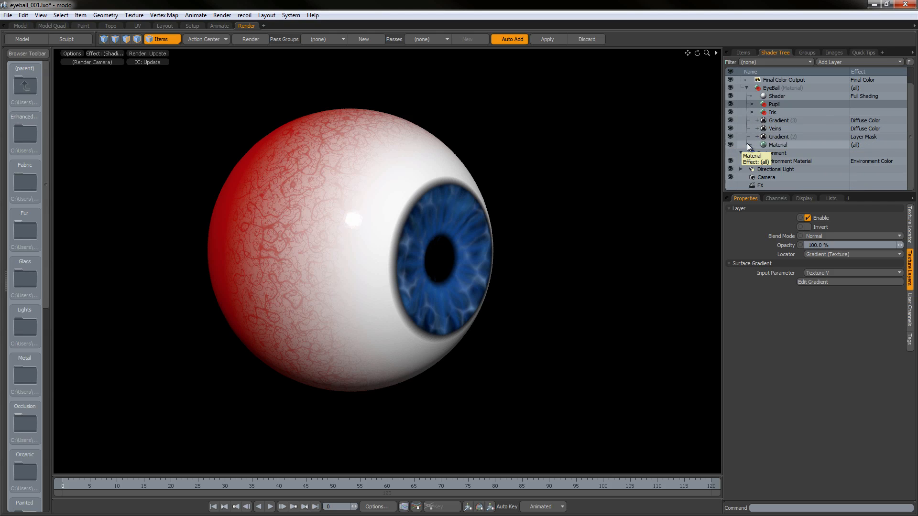
- Create an instance of the Veins diffuse color layer in the EyeBall material
{"action": "mouse_move", "coordinate": [360, 238]}
{"action": "left_mouse_down", "text": "alt"}
{"action": "mouse_move", "coordinate": [383, 232]}
{"action": "mouse_move", "coordinate": [361, 262]}
{"action": "mouse_move", "coordinate": [373, 243]}
{"action": "mouse_move", "coordinate": [386, 245]}
{"action": "mouse_move", "coordinate": [359, 242]}
{"action": "left_mouse_up", "text": "alt"}
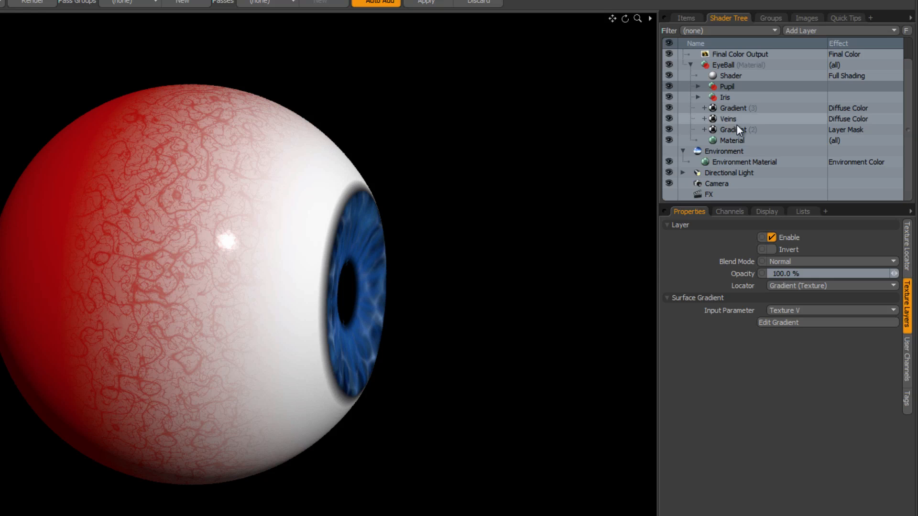
{"action": "left_click", "coordinate": [724, 120]}
{"action": "right_click", "coordinate": [731, 120]}
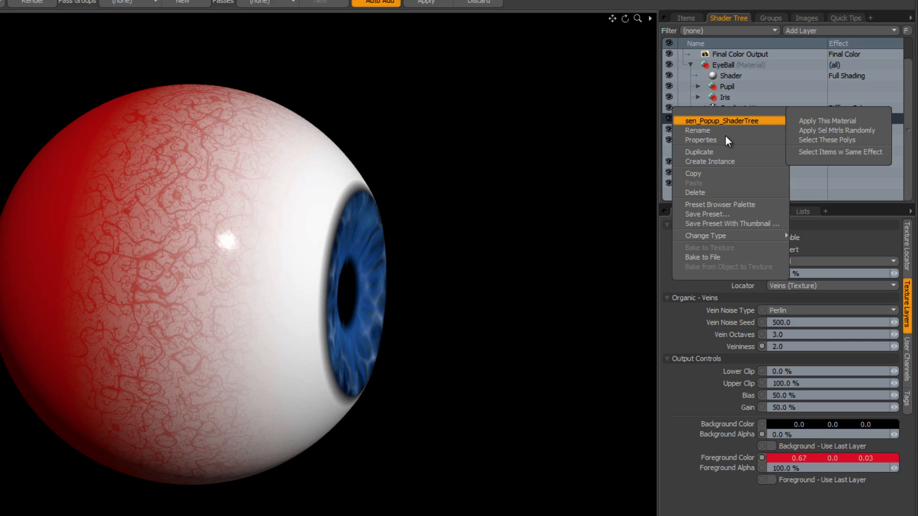
{"action": "left_click", "coordinate": [721, 162]}
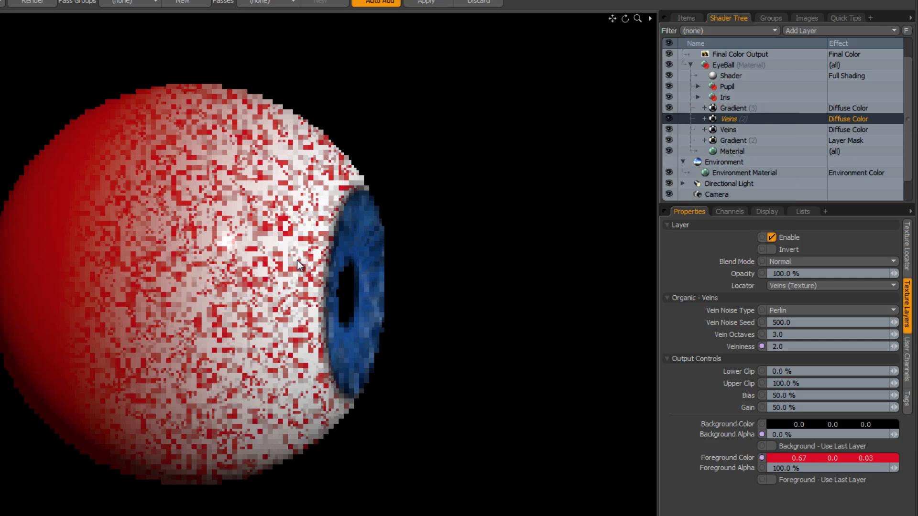
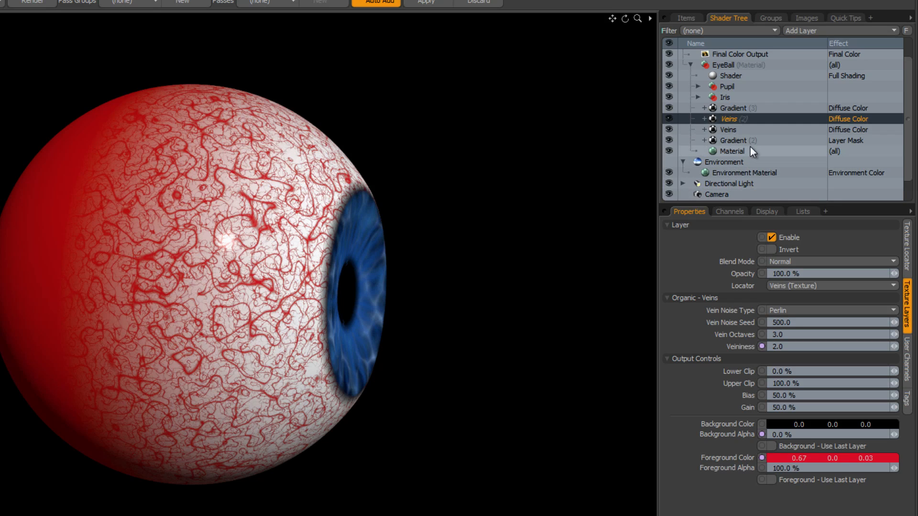
- Create an instance of the Gradient (2) layer mask and place it directly beneath the Veins instance
{"action": "left_click", "coordinate": [731, 141]}
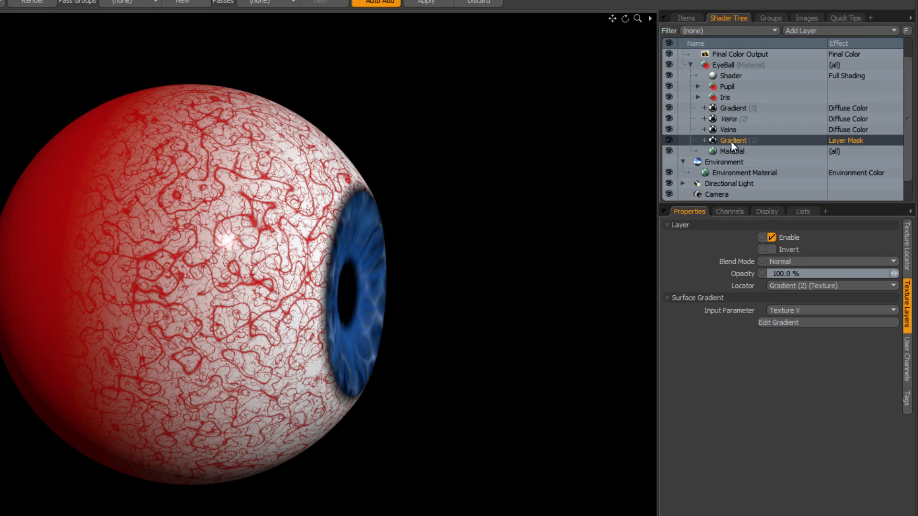
{"action": "right_click", "coordinate": [740, 142]}
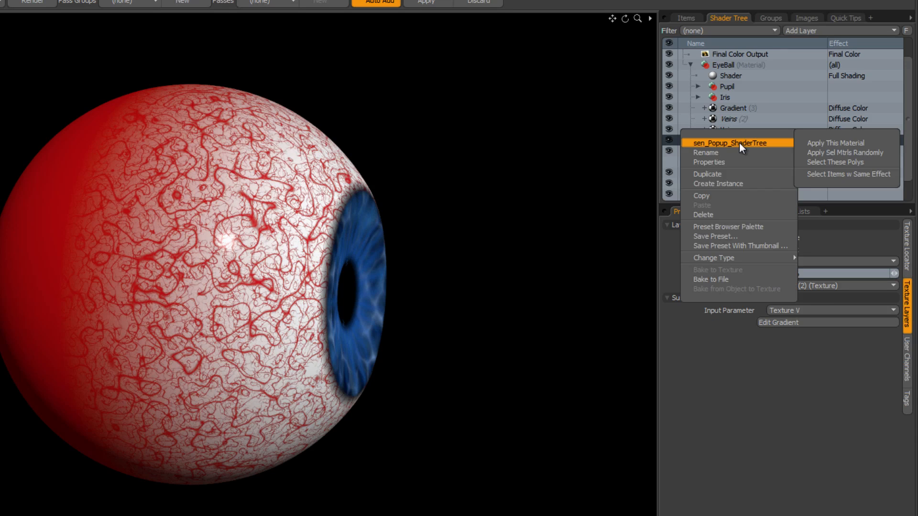
{"action": "left_click", "coordinate": [738, 183]}
{"action": "left_click_drag", "start_coordinate": [736, 140], "coordinate": [734, 124]}
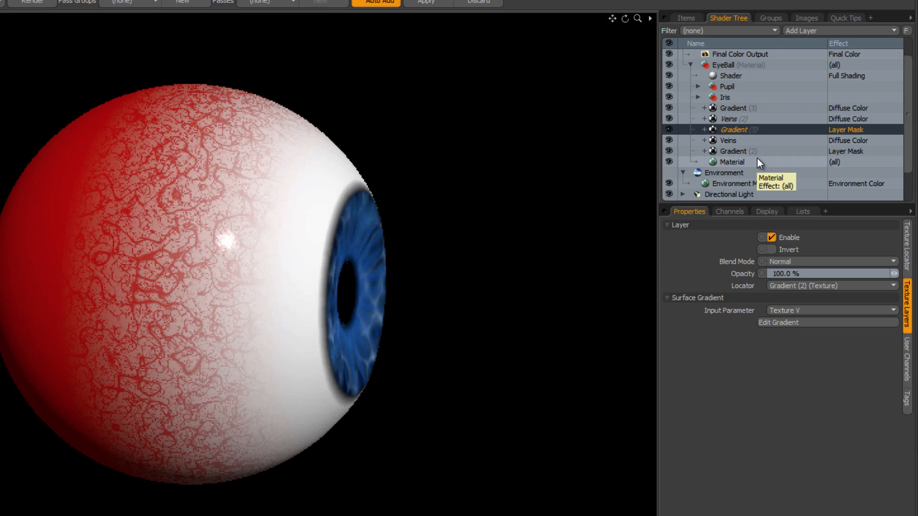
- Change the Veins instance's effect to Displacement and set its Foreground Value to 10%
{"action": "left_click", "coordinate": [846, 122]}
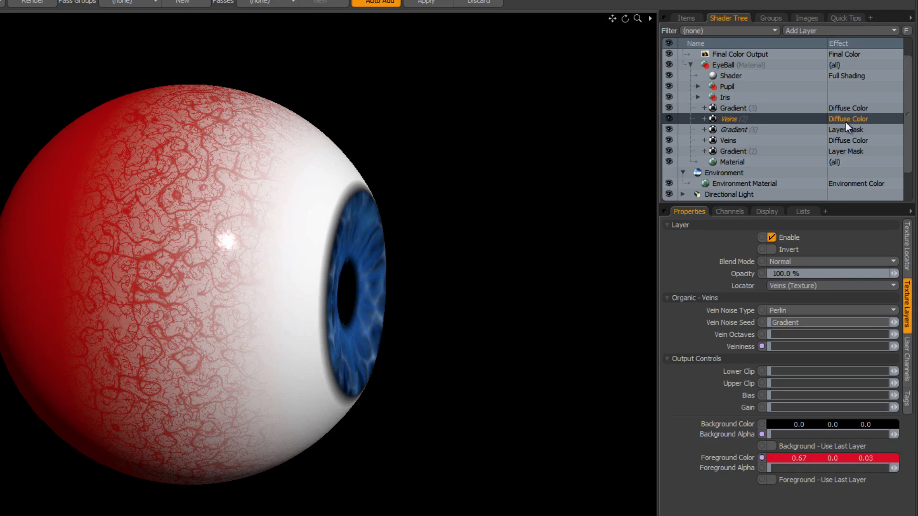
{"action": "left_click", "coordinate": [845, 120]}
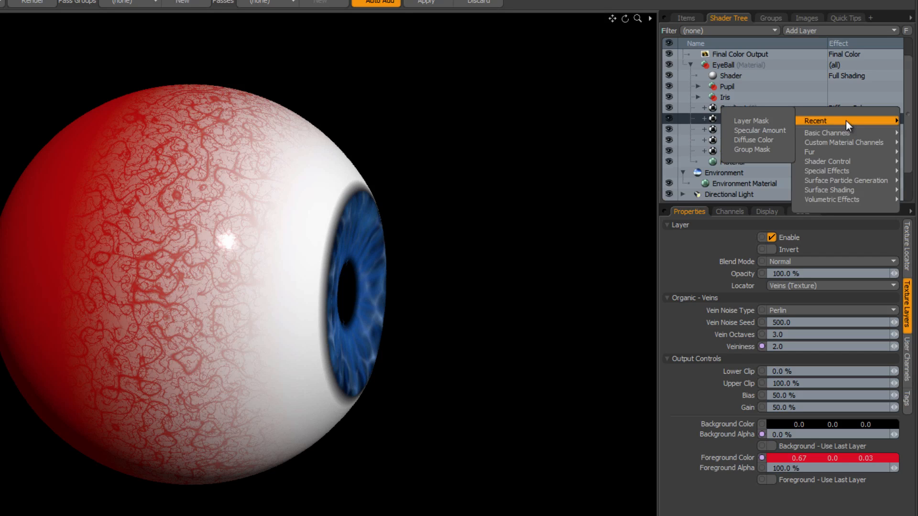
{"action": "mouse_move", "coordinate": [839, 190]}
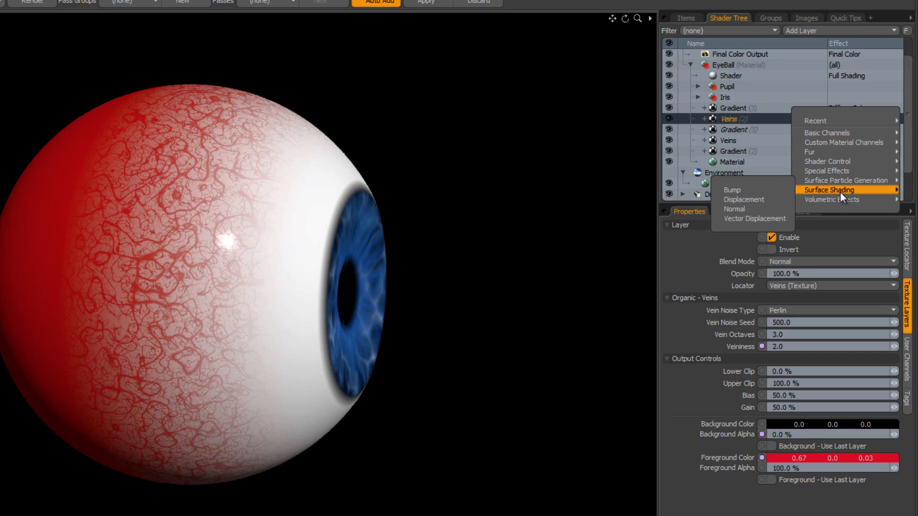
{"action": "left_click", "coordinate": [764, 199]}
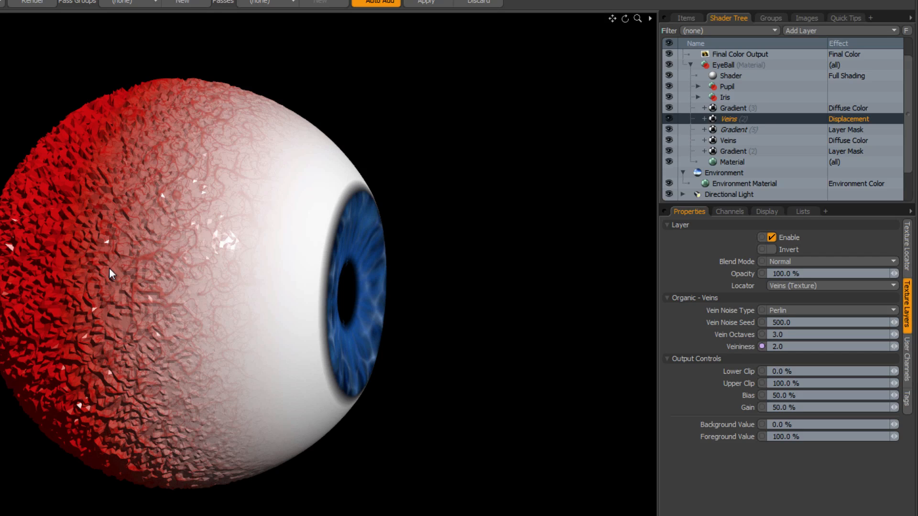
{"action": "left_click_drag", "start_coordinate": [816, 437], "coordinate": [750, 443]}
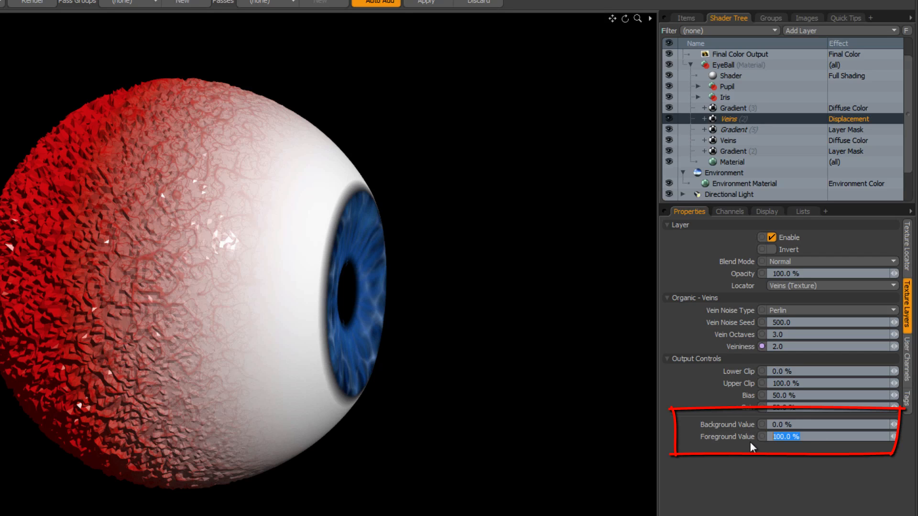
{"action": "type", "text": "10"}
{"action": "key", "text": "Return"}
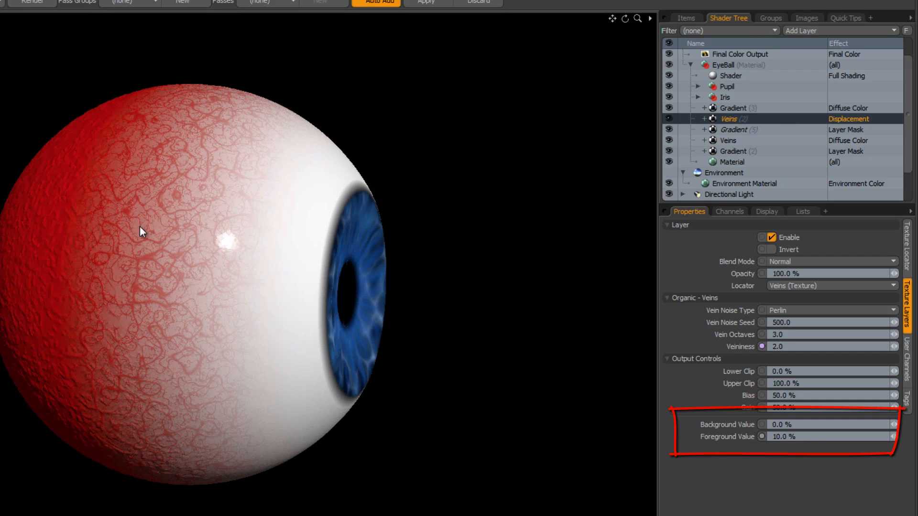
- Examine the displaced veins, iris and pupil on the eyeball from the side and front
{"action": "left_click_drag", "start_coordinate": [151, 290], "coordinate": [33, 317], "text": "alt"}
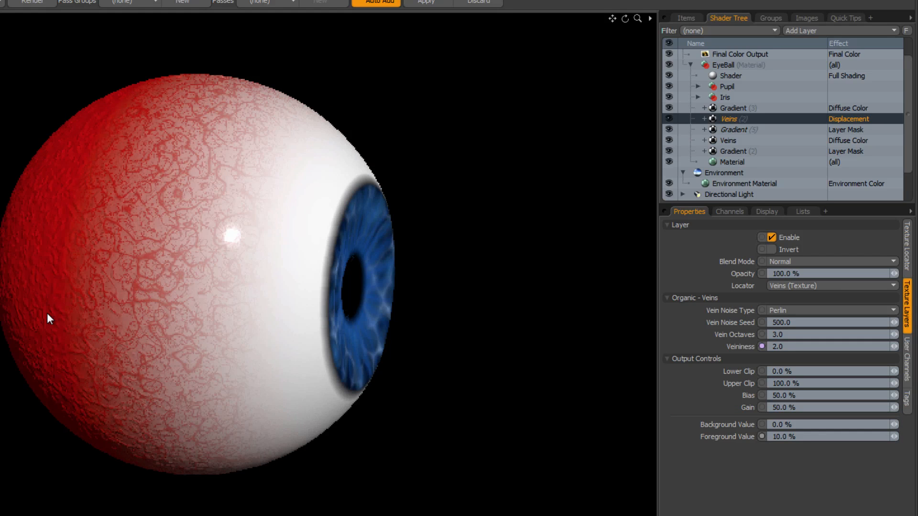
{"action": "left_click_drag", "start_coordinate": [106, 322], "coordinate": [155, 308], "text": "alt"}
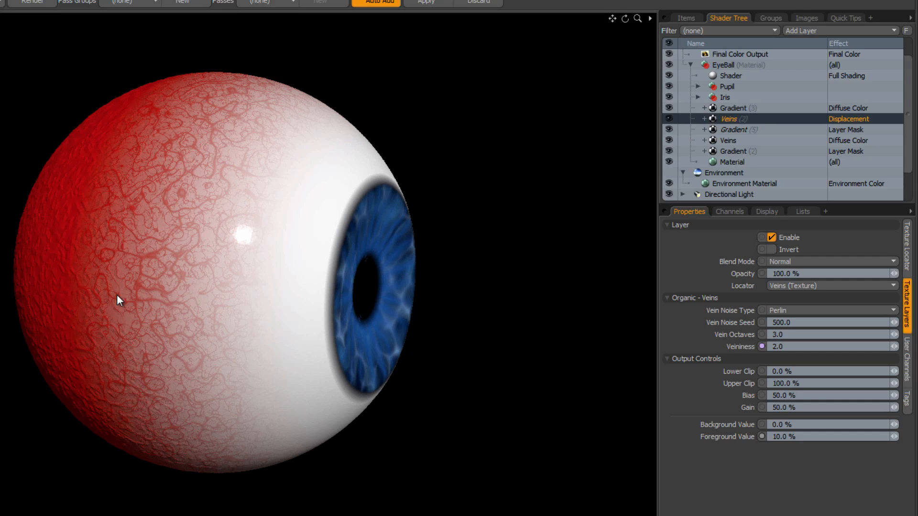
{"action": "left_click_drag", "start_coordinate": [222, 275], "coordinate": [190, 260], "text": "alt"}
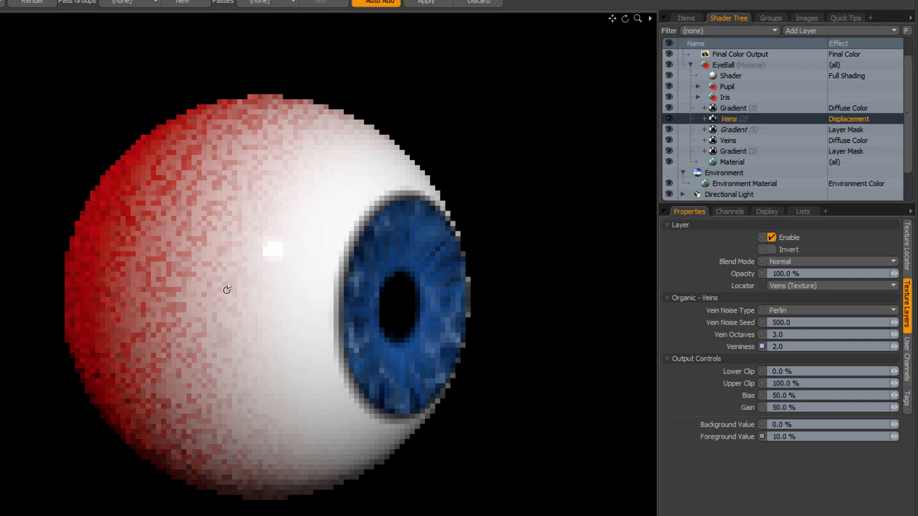
{"action": "left_click_drag", "start_coordinate": [259, 323], "coordinate": [287, 290], "text": "alt"}
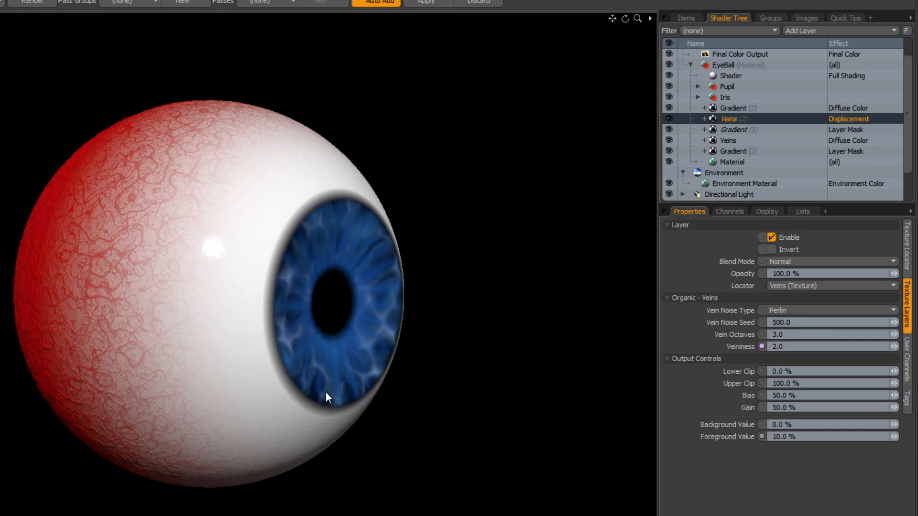
{"action": "left_click_drag", "start_coordinate": [343, 358], "coordinate": [249, 301], "text": "alt"}
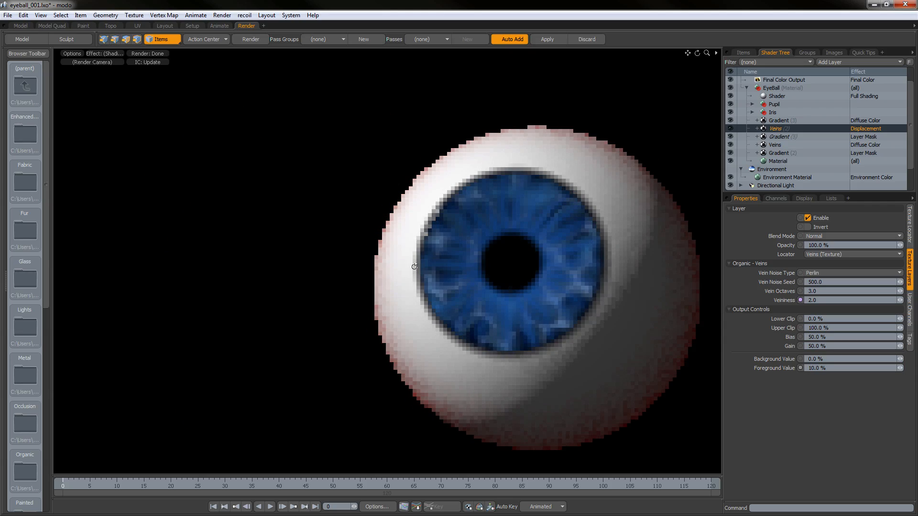
{"action": "left_click_drag", "start_coordinate": [414, 266], "coordinate": [402, 200], "text": "alt"}
{"action": "left_click_drag", "start_coordinate": [455, 300], "coordinate": [385, 258], "text": "alt"}
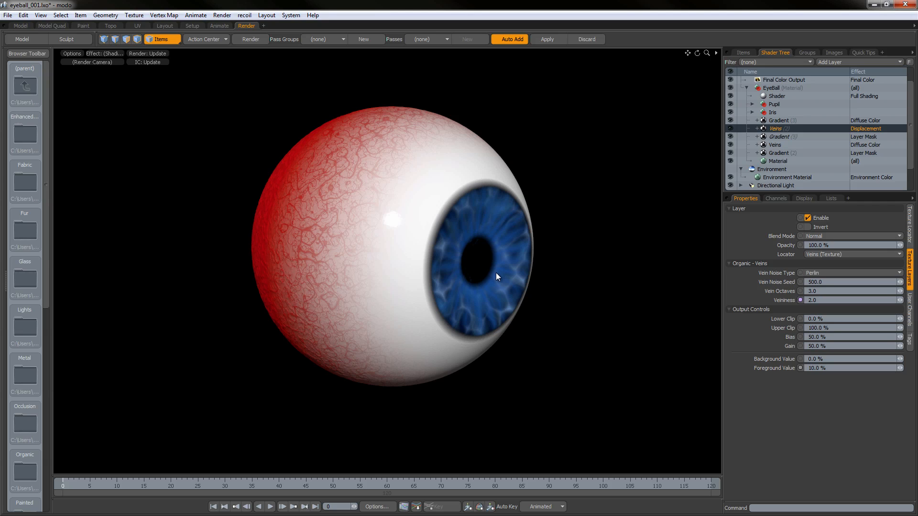
{"action": "left_click_drag", "start_coordinate": [484, 275], "coordinate": [481, 271], "text": "alt"}
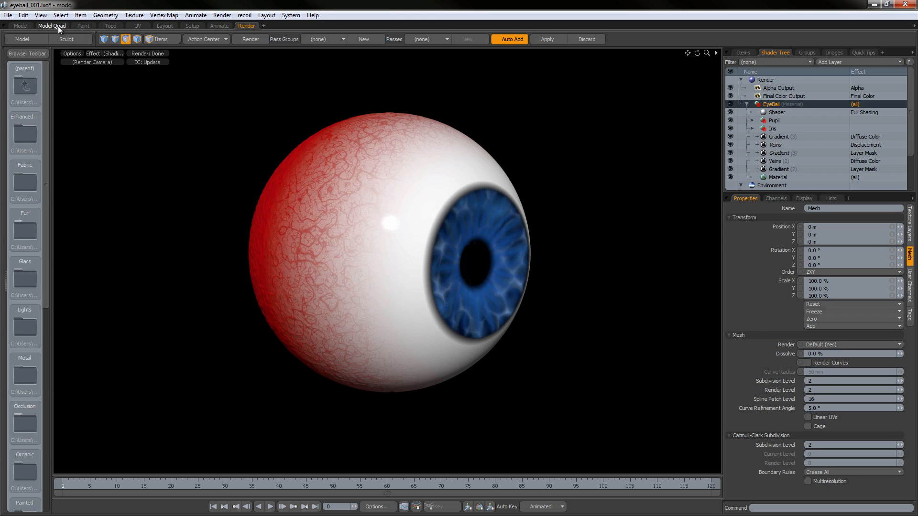
- Switch to the Model Quad layout and rename the Mesh item as Eyeball
{"action": "left_click", "coordinate": [59, 26]}
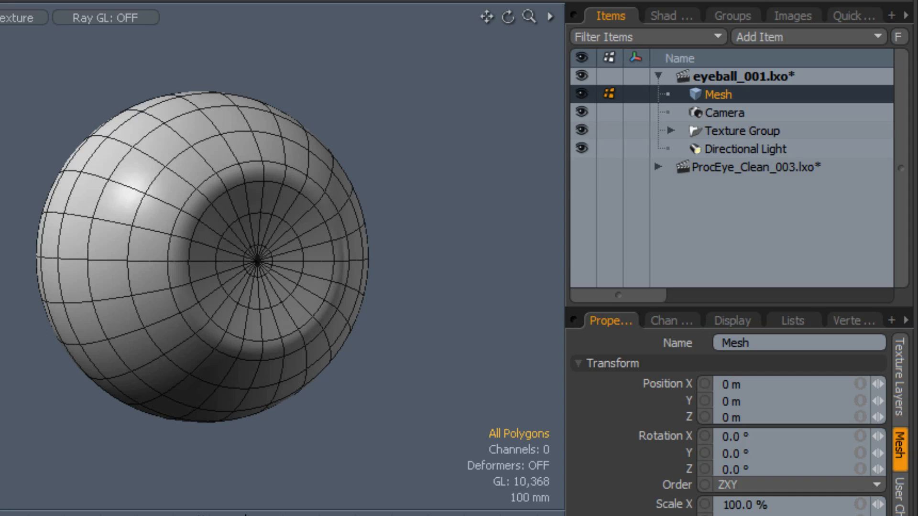
{"action": "double_click", "coordinate": [735, 95]}
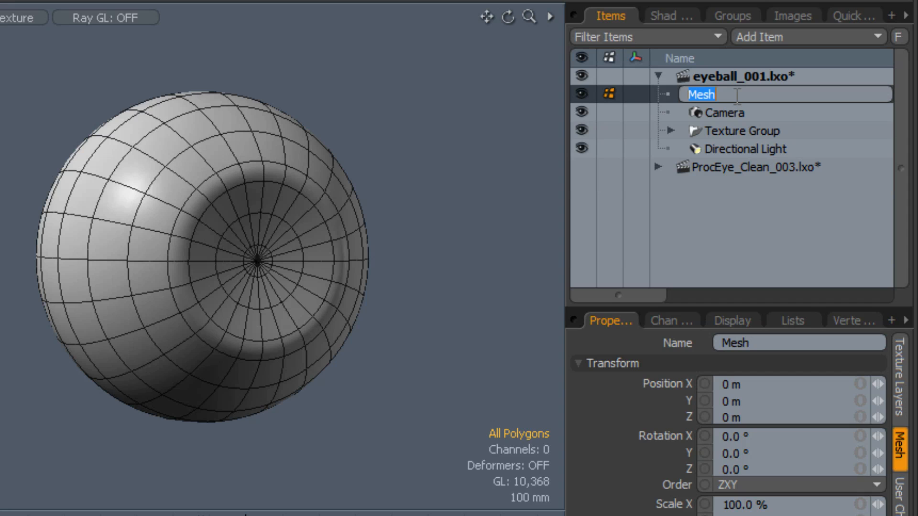
{"action": "type", "text": "Eyeball"}
{"action": "key", "text": "Return"}
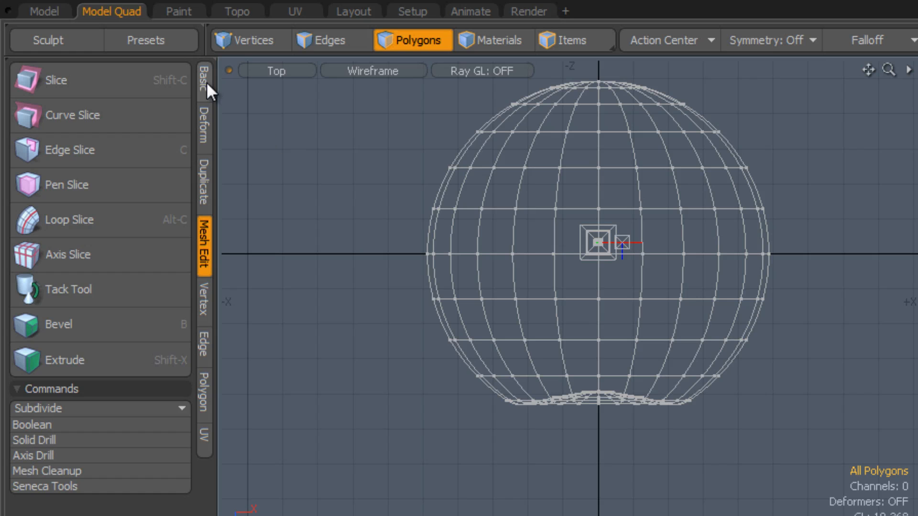
- Add a default sphere as a new mesh item enclosing the eyeball
{"action": "left_click", "coordinate": [95, 59]}
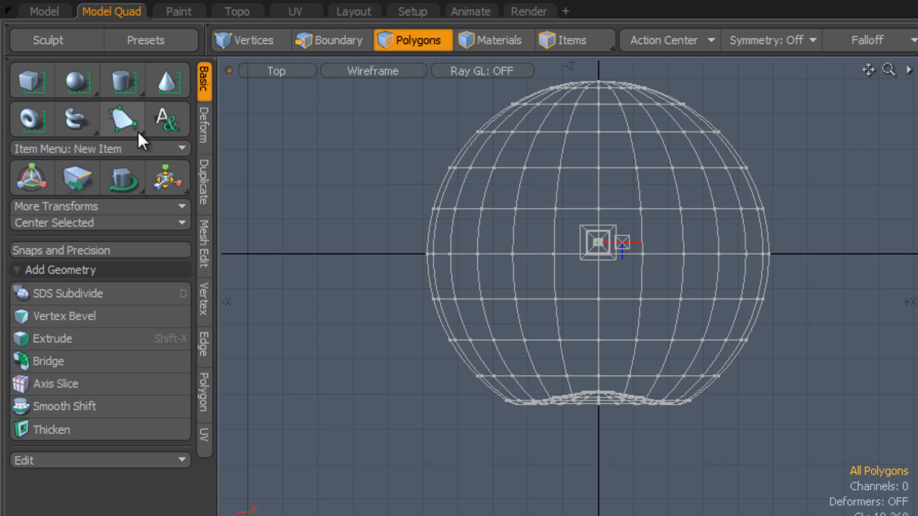
{"action": "left_click", "coordinate": [75, 78], "text": "ctrl"}
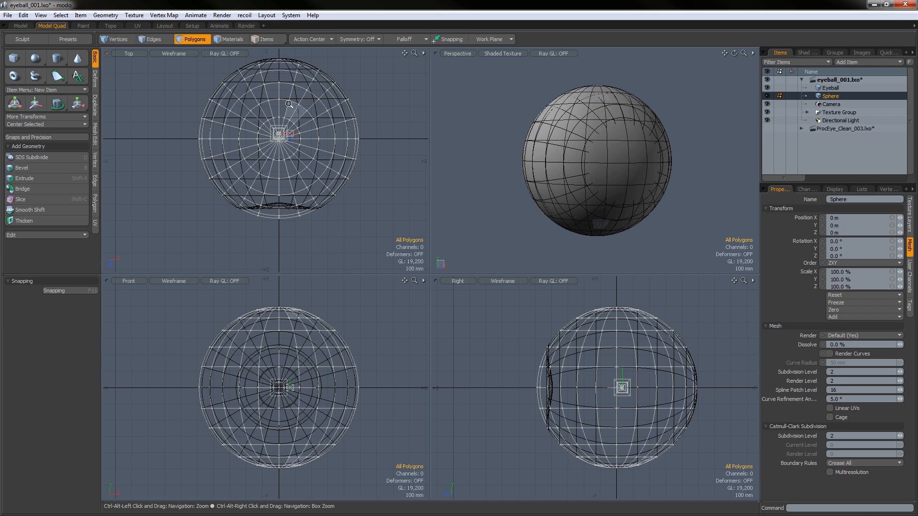
- Scale the outer sphere uniformly to 102% so it sits just outside the Eyeball mesh
{"action": "left_click_drag", "start_coordinate": [283, 125], "coordinate": [293, 137], "text": "ctrl+alt"}
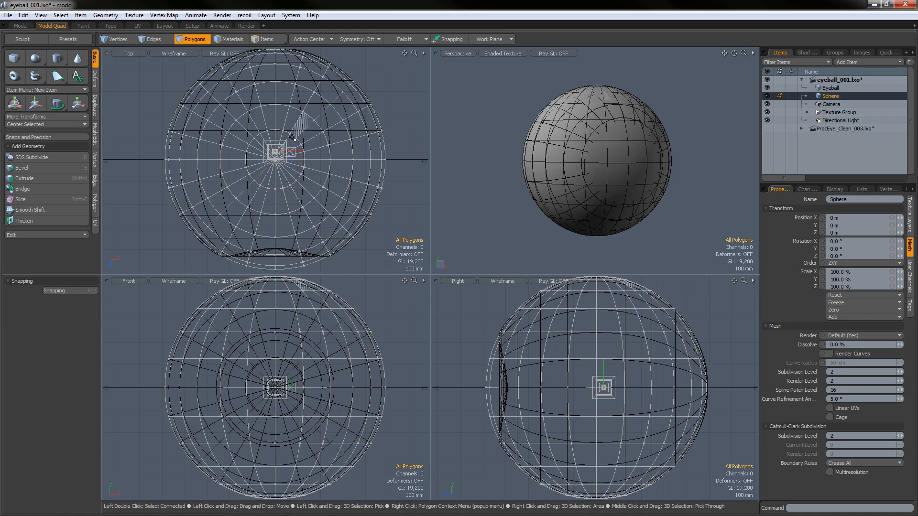
{"action": "key", "text": "ctrl+space"}
{"action": "left_click_drag", "start_coordinate": [481, 282], "coordinate": [544, 299], "text": "ctrl+alt"}
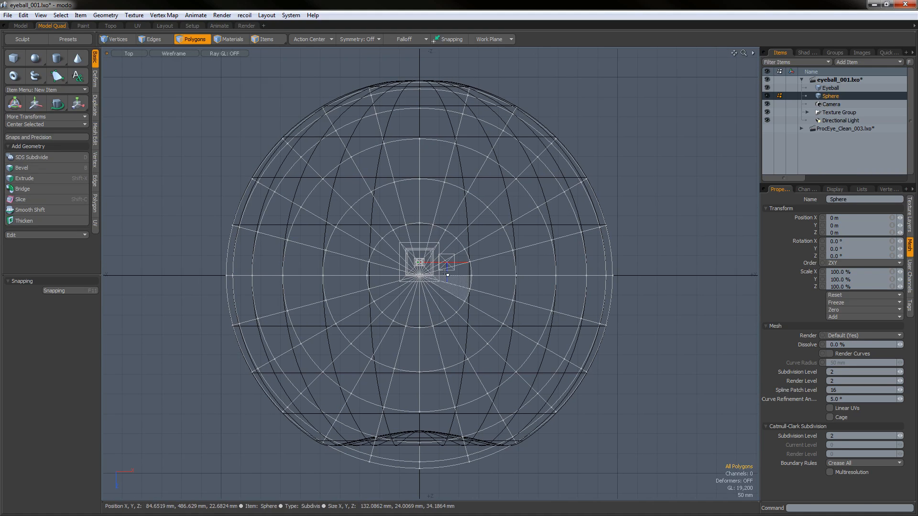
{"action": "key", "text": "r"}
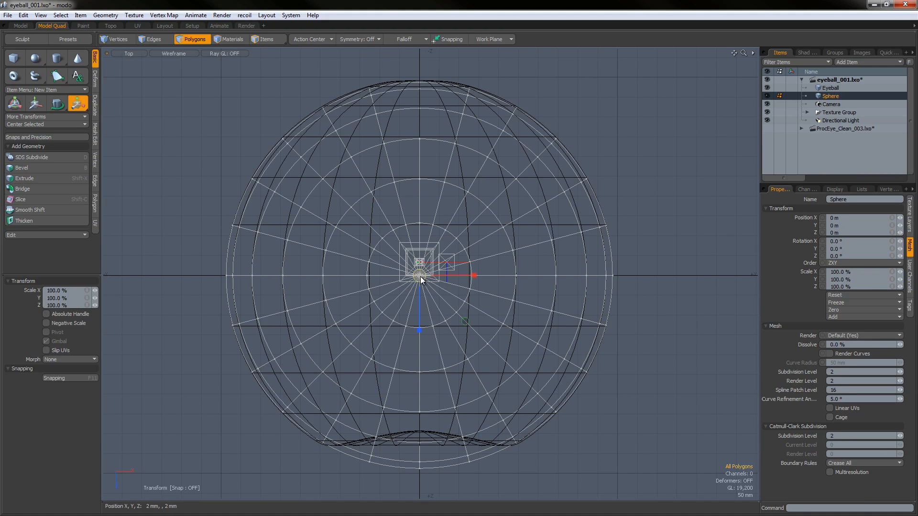
{"action": "left_click_drag", "start_coordinate": [421, 277], "coordinate": [426, 278]}
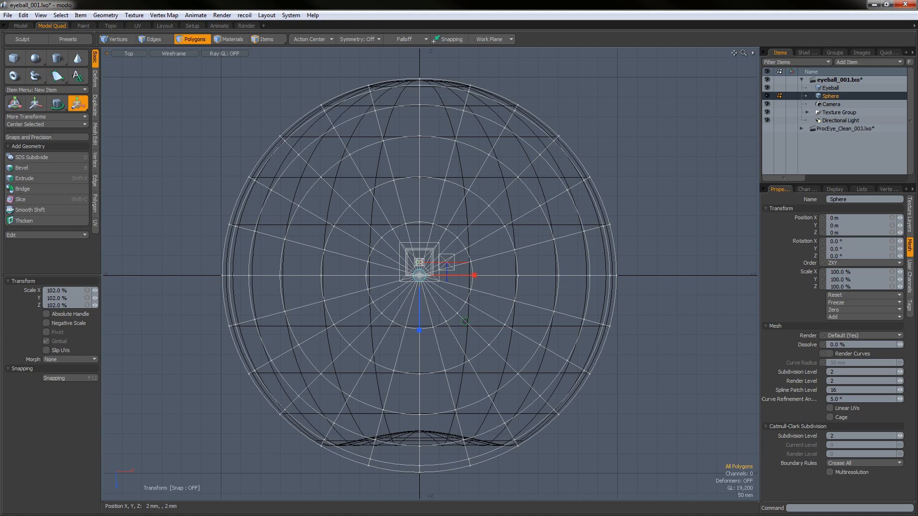
{"action": "key", "text": "ctrl+space"}
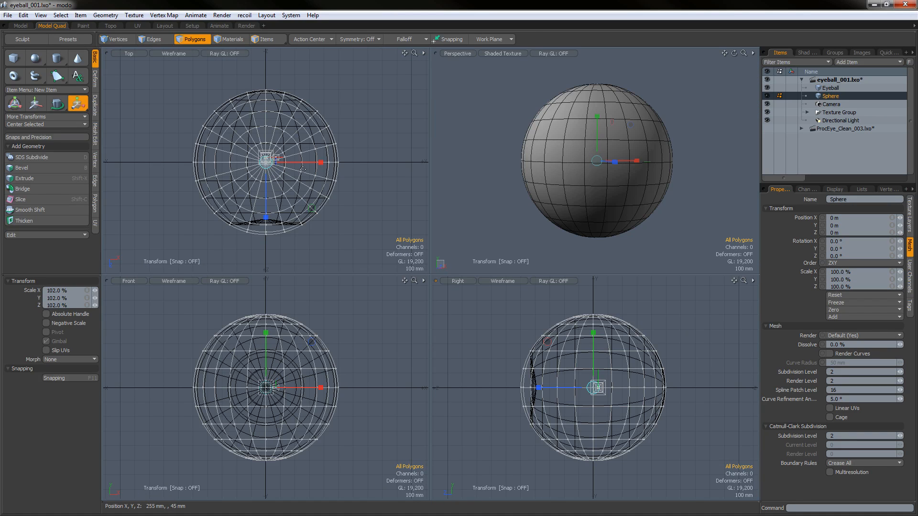
{"action": "key", "text": "space"}
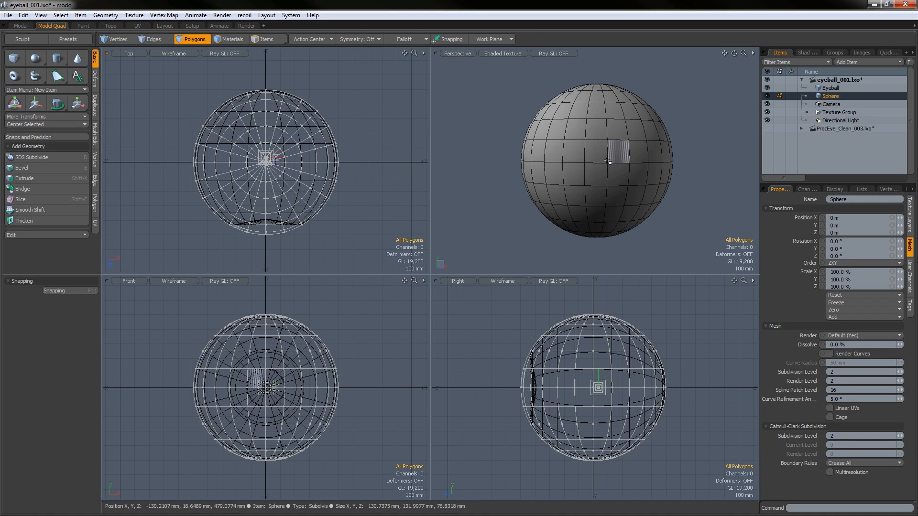
- Assign a new material named Cornea with 0% diffuse to all connected polygons of the outer sphere
{"action": "double_click", "coordinate": [608, 163]}
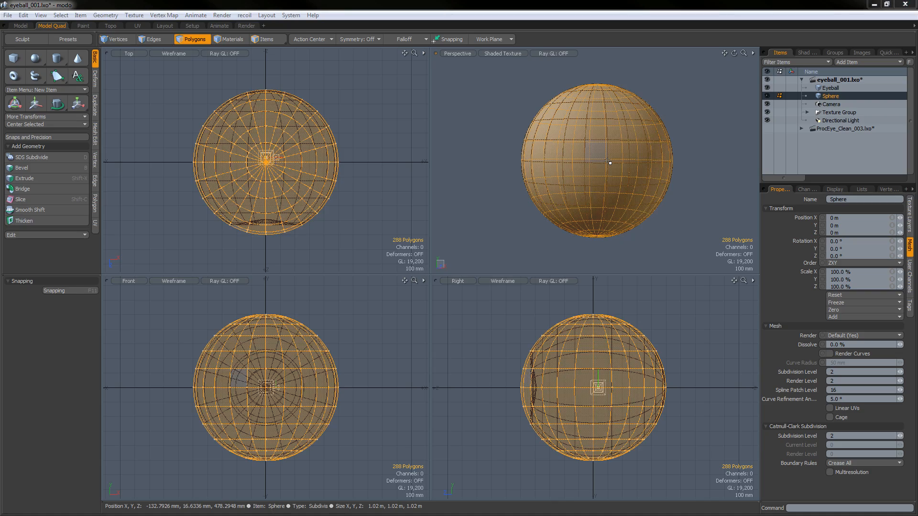
{"action": "key", "text": "m"}
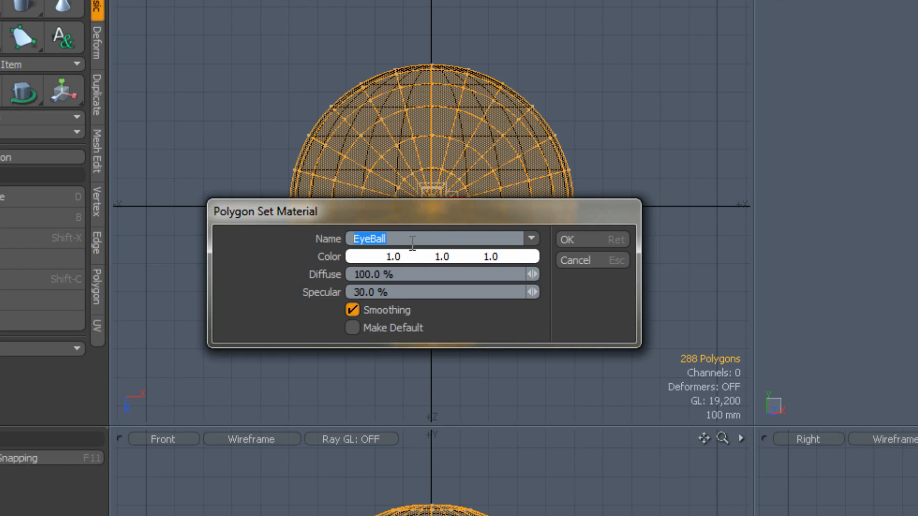
{"action": "type", "text": "Cornea"}
{"action": "left_click", "coordinate": [405, 277]}
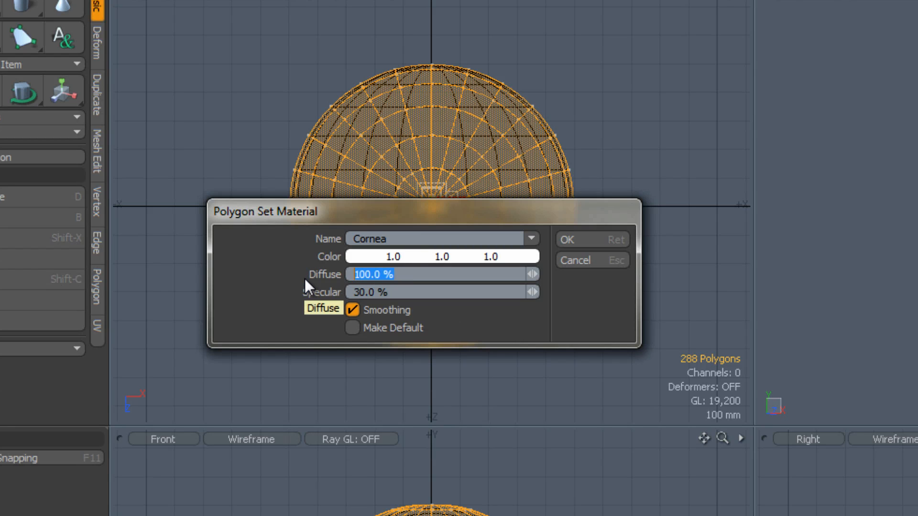
{"action": "key", "text": "Return"}
{"action": "left_click", "coordinate": [605, 314]}
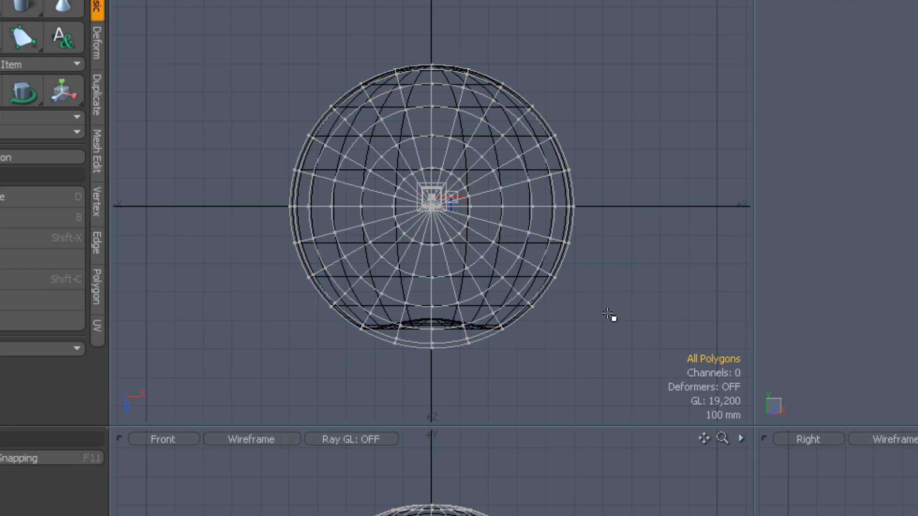
{"action": "left_click_drag", "start_coordinate": [553, 166], "coordinate": [597, 158], "text": "alt"}
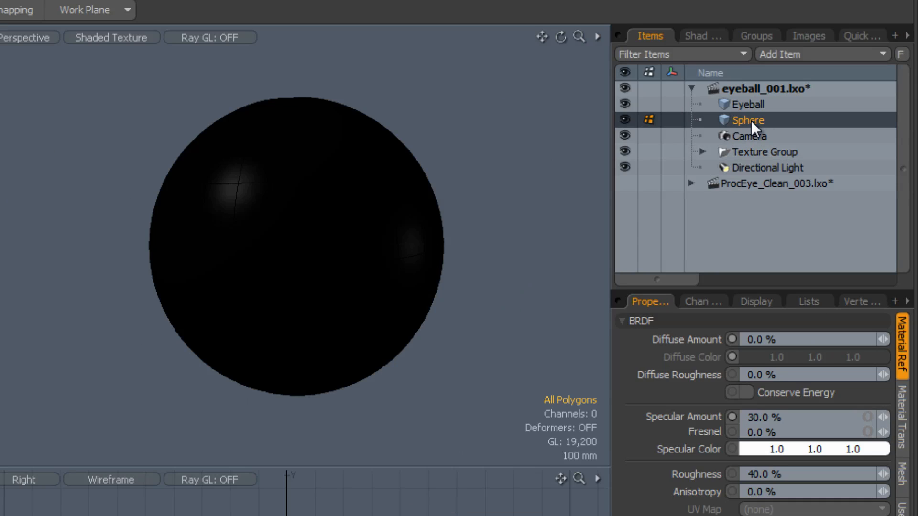
- Rename the Sphere item as Cornea and parent it to the Eyeball item
{"action": "double_click", "coordinate": [751, 120]}
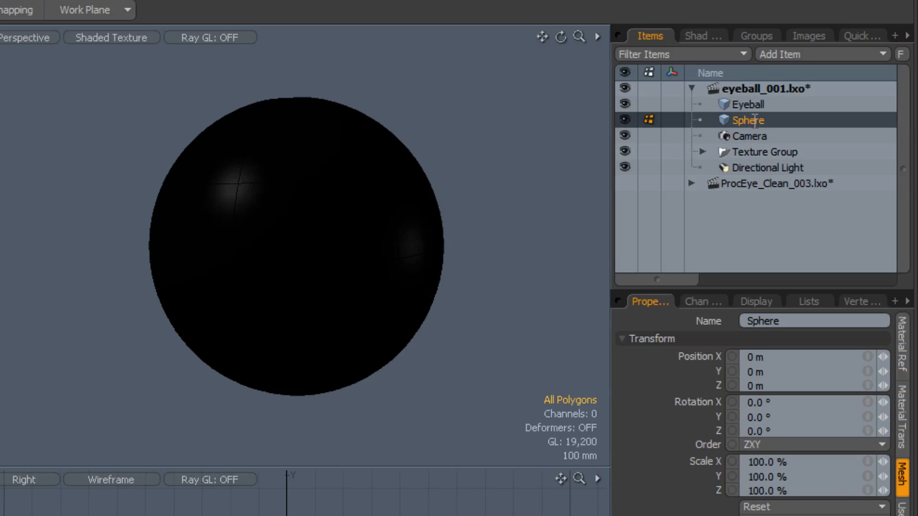
{"action": "type", "text": "Cor"}
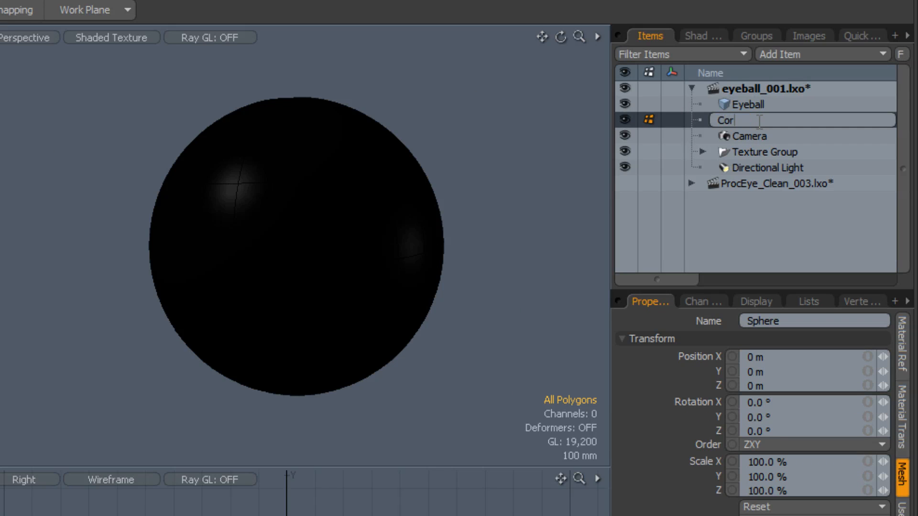
{"action": "type", "text": "nea"}
{"action": "key", "text": "Return"}
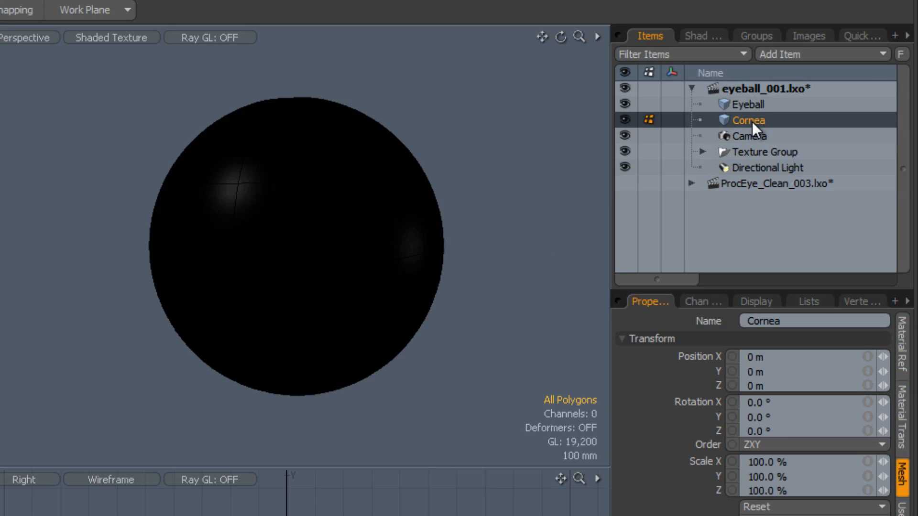
{"action": "left_click_drag", "start_coordinate": [752, 121], "coordinate": [760, 105]}
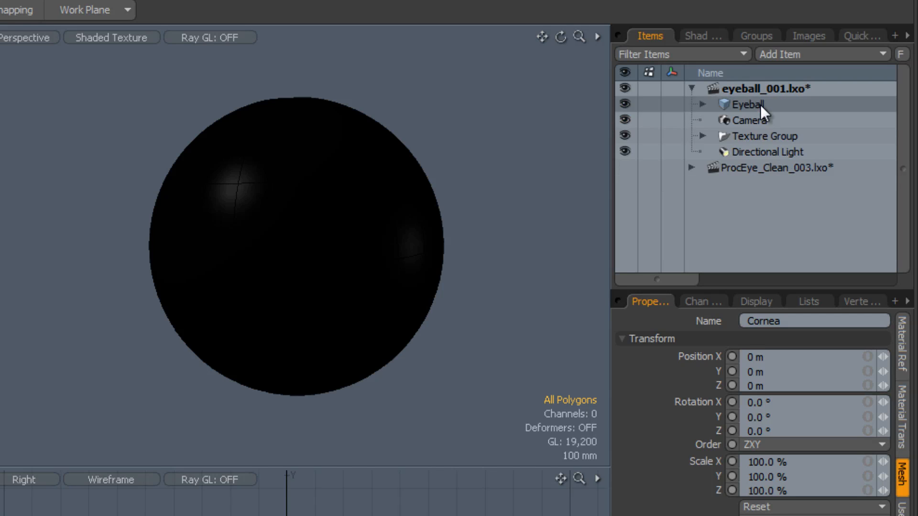
{"action": "left_click", "coordinate": [703, 104]}
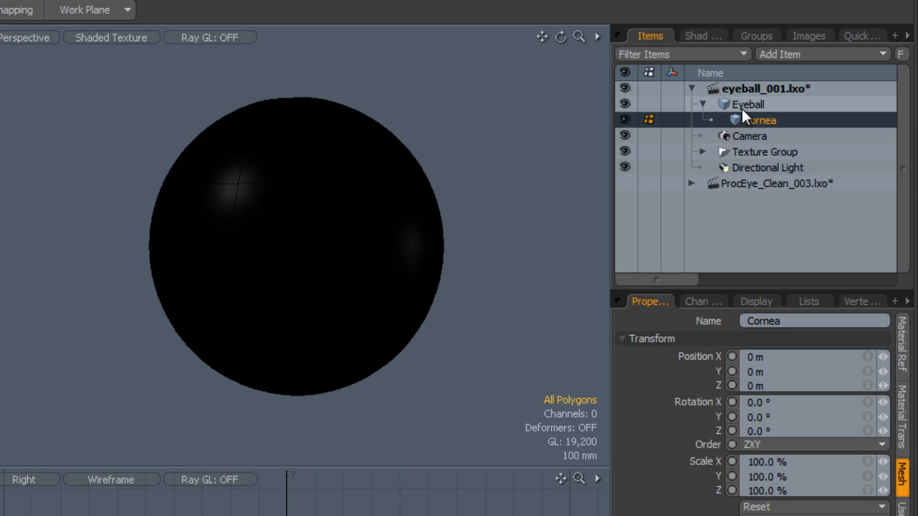
{"action": "left_click", "coordinate": [703, 104]}
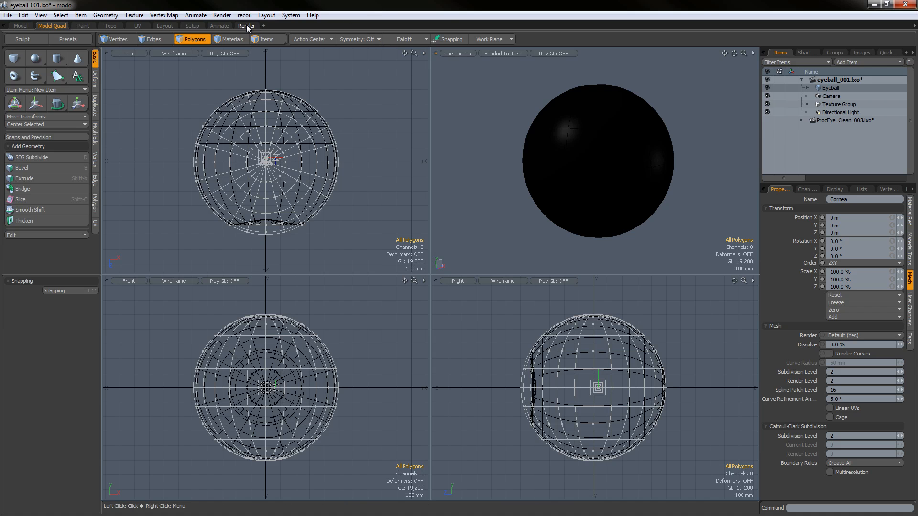
- Switch to the Render layout and set the Cornea material's Transparent Amount to 100%
{"action": "left_click", "coordinate": [245, 24]}
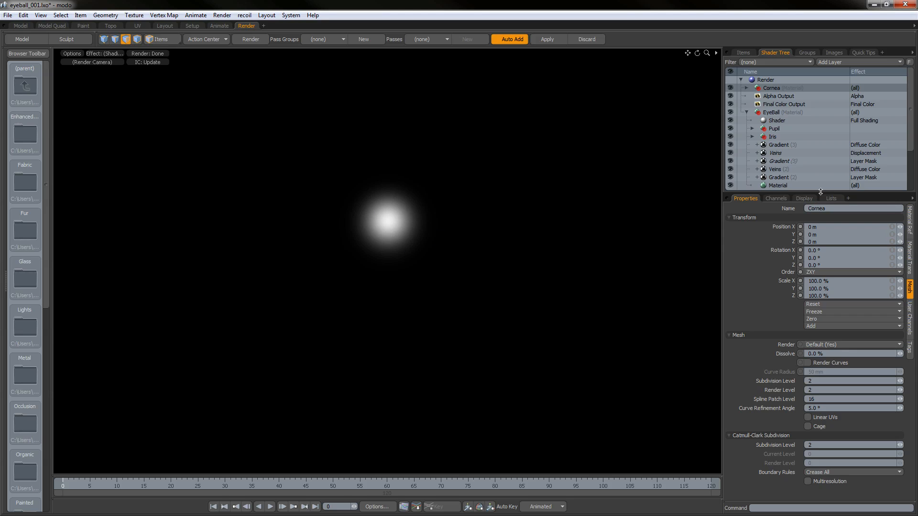
{"action": "left_click_drag", "start_coordinate": [822, 220], "coordinate": [823, 220]}
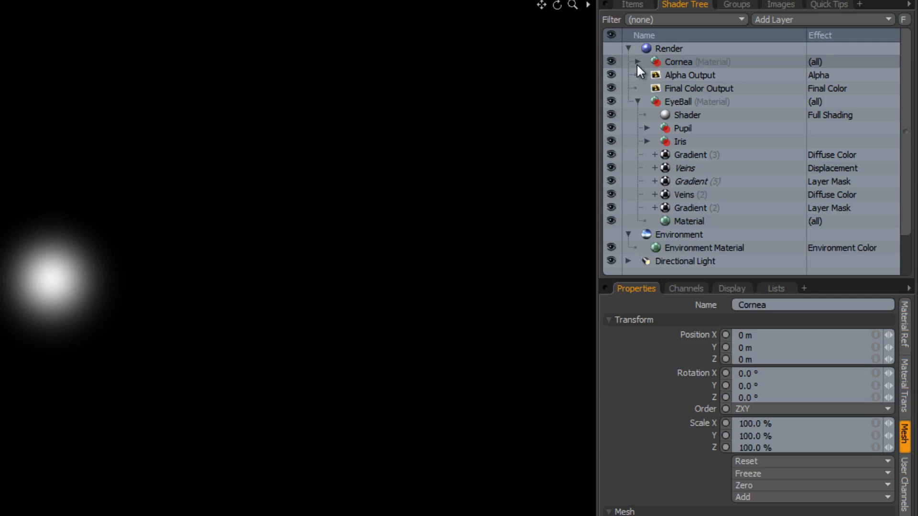
{"action": "left_click", "coordinate": [746, 88]}
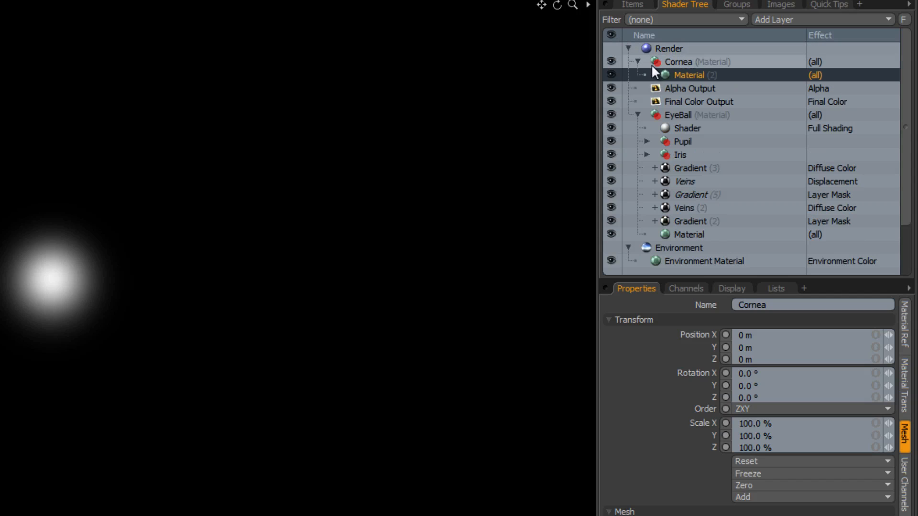
{"action": "left_click", "coordinate": [682, 63]}
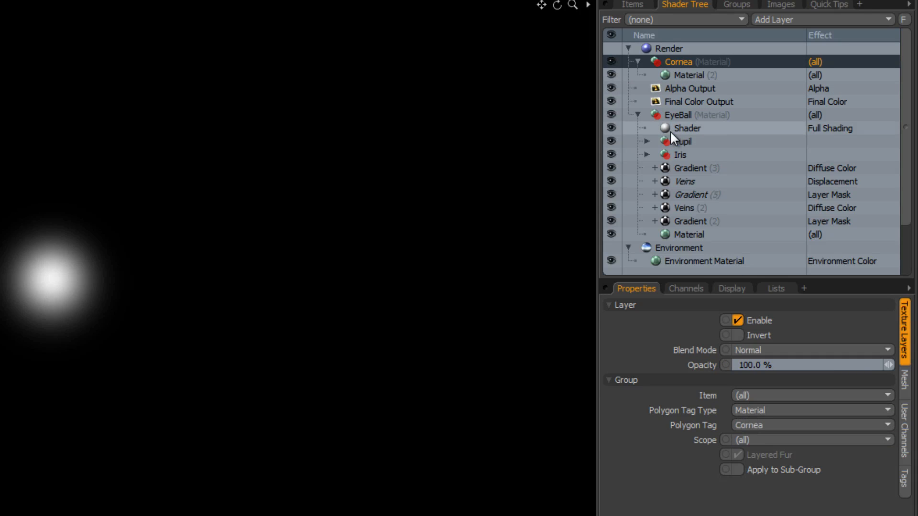
{"action": "left_click", "coordinate": [685, 74]}
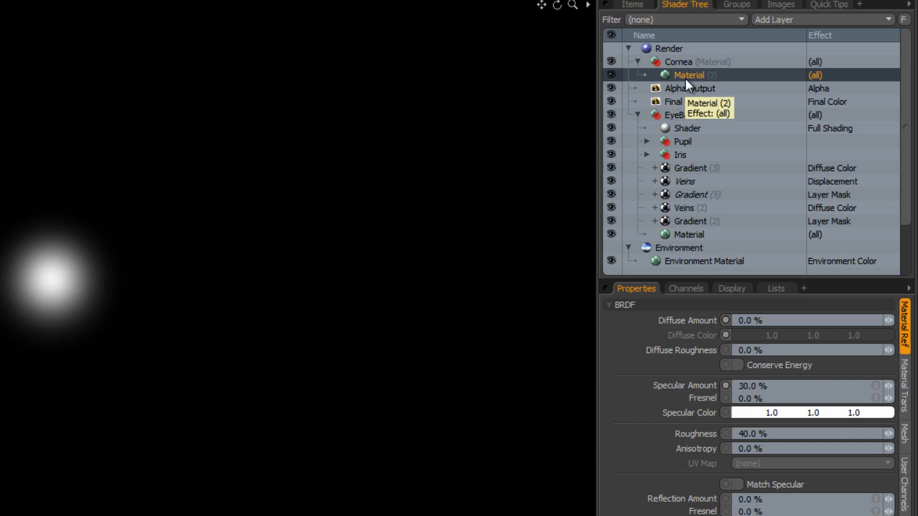
{"action": "left_click", "coordinate": [905, 388]}
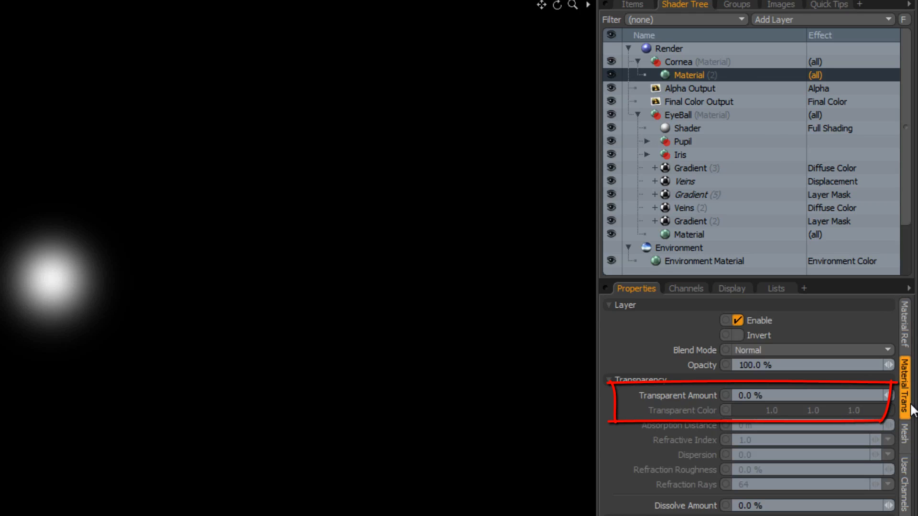
{"action": "left_click", "coordinate": [804, 394]}
{"action": "type", "text": "100"}
{"action": "key", "text": "Return"}
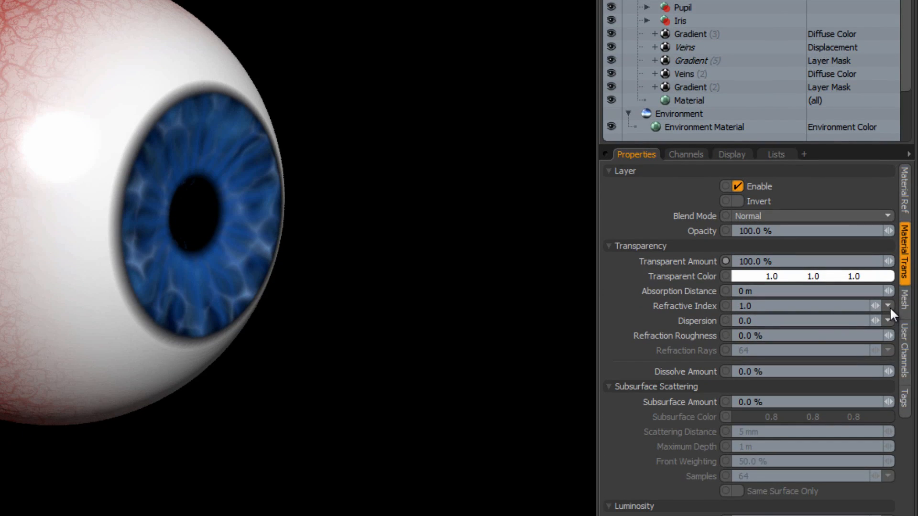
- Set the Cornea material's Refractive Index to the Quartz preset, 1.553, and view the eye from the side
{"action": "left_click", "coordinate": [888, 306]}
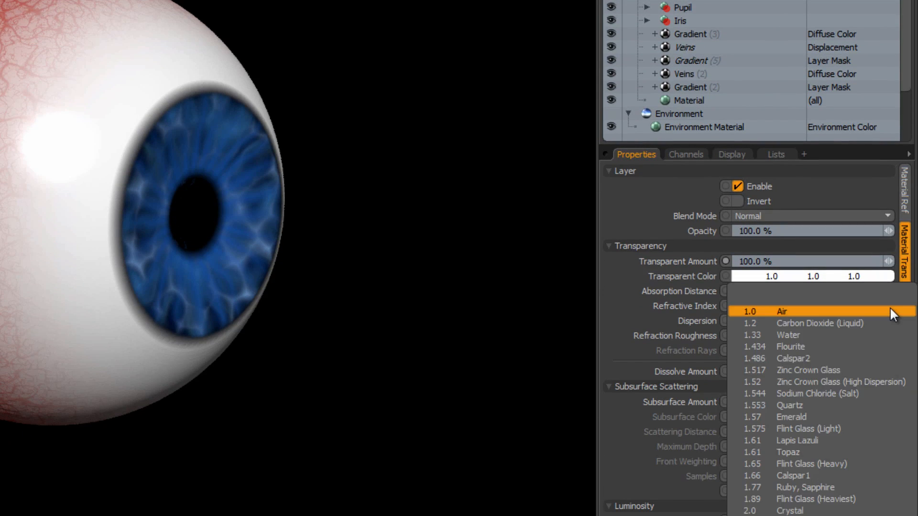
{"action": "left_click", "coordinate": [815, 405]}
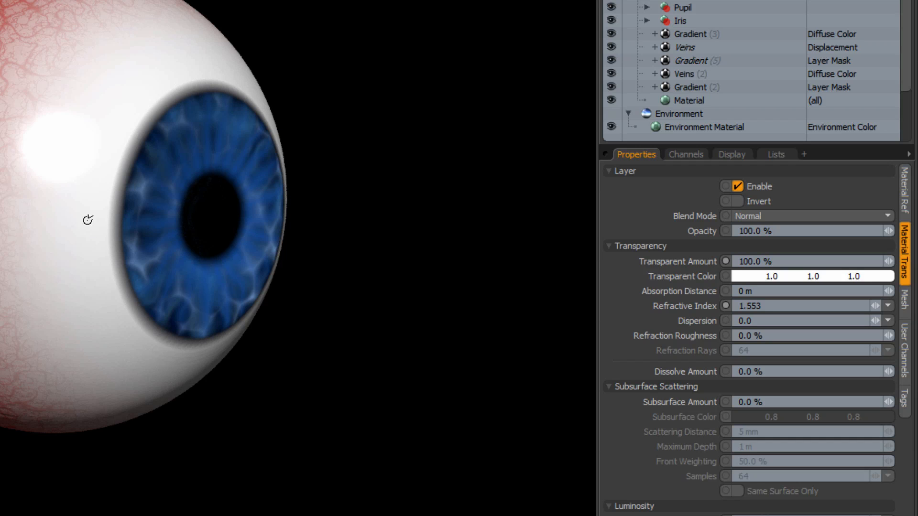
{"action": "left_click_drag", "start_coordinate": [86, 219], "coordinate": [207, 218], "text": "alt"}
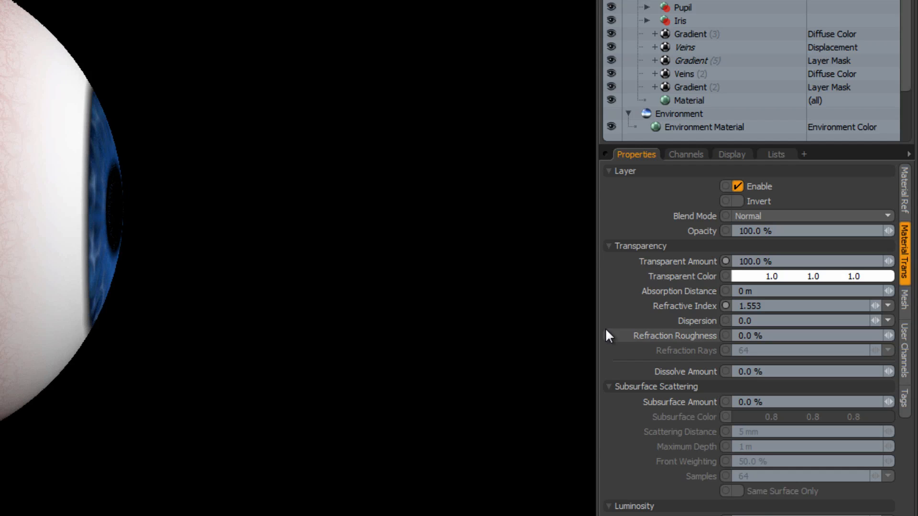
- Try Refractive Index values of 0 and 1 on the Cornea material, and restore the Quartz preset, 1.553
{"action": "left_click", "coordinate": [772, 306]}
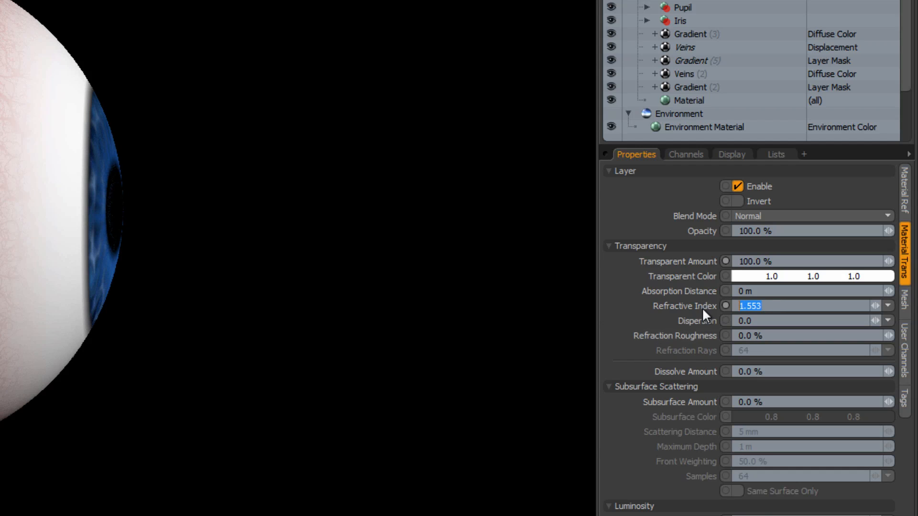
{"action": "type", "text": "0"}
{"action": "key", "text": "Return"}
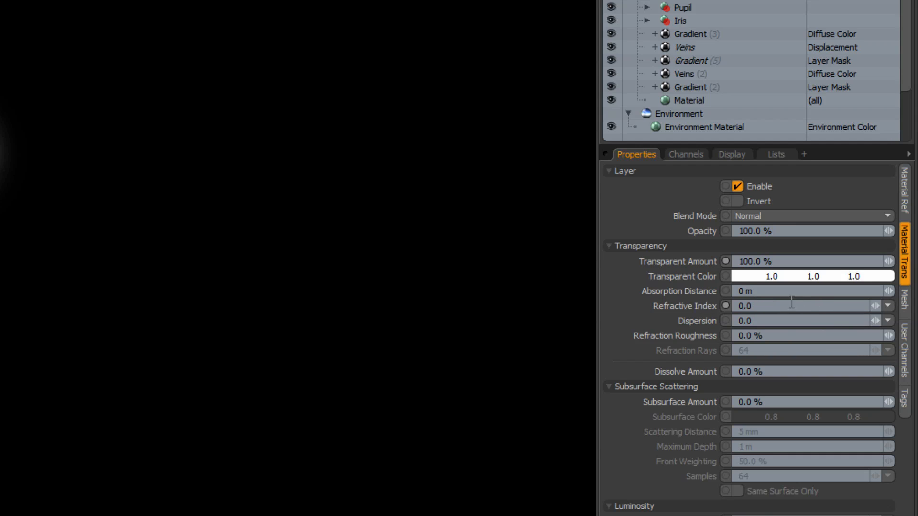
{"action": "type", "text": "1"}
{"action": "key", "text": "Return"}
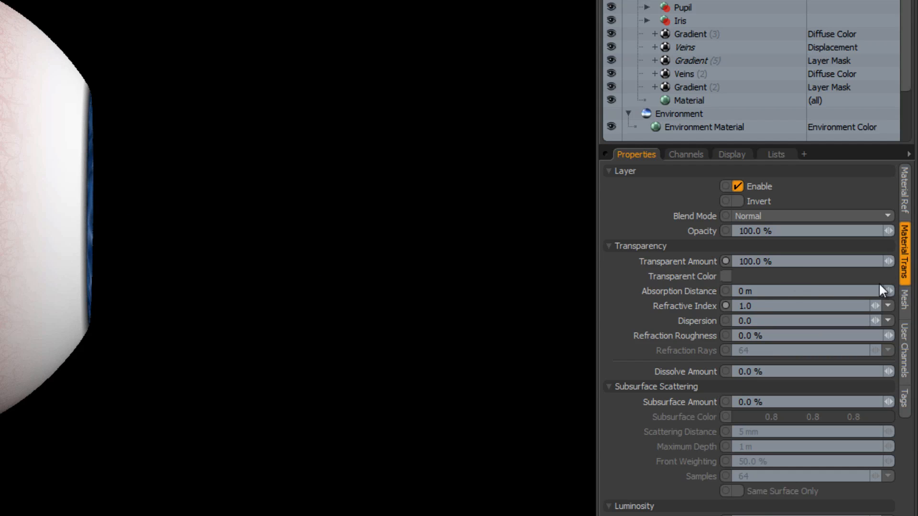
{"action": "left_click", "coordinate": [888, 306]}
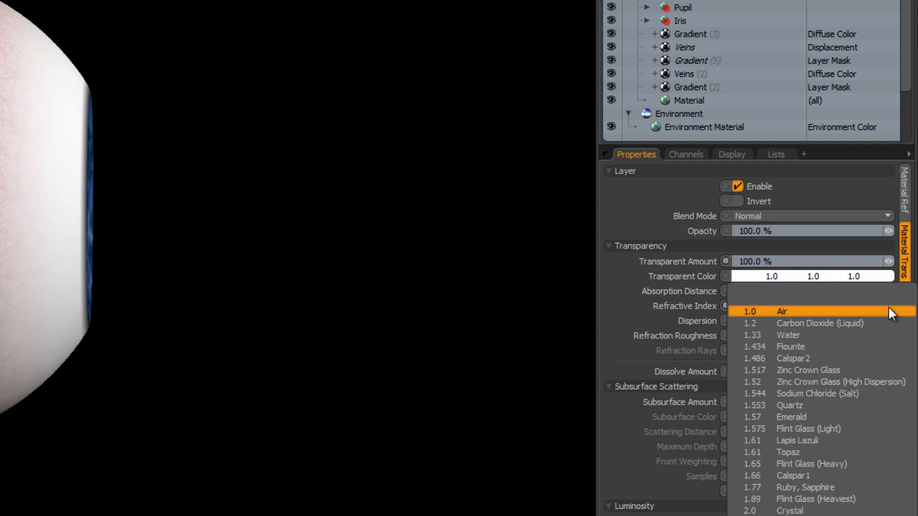
{"action": "left_click", "coordinate": [846, 406]}
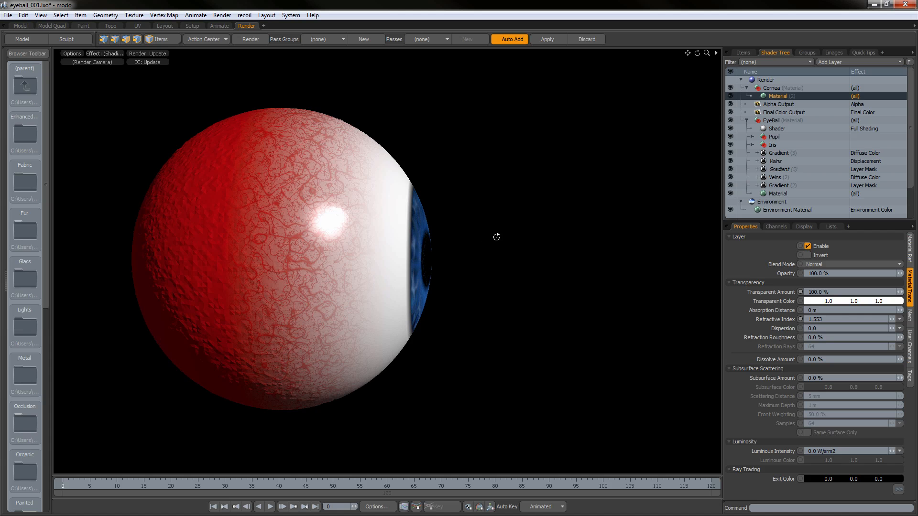
- Set the Cornea material's specular Roughness to 5%
{"action": "left_click_drag", "start_coordinate": [495, 236], "coordinate": [432, 238], "text": "alt"}
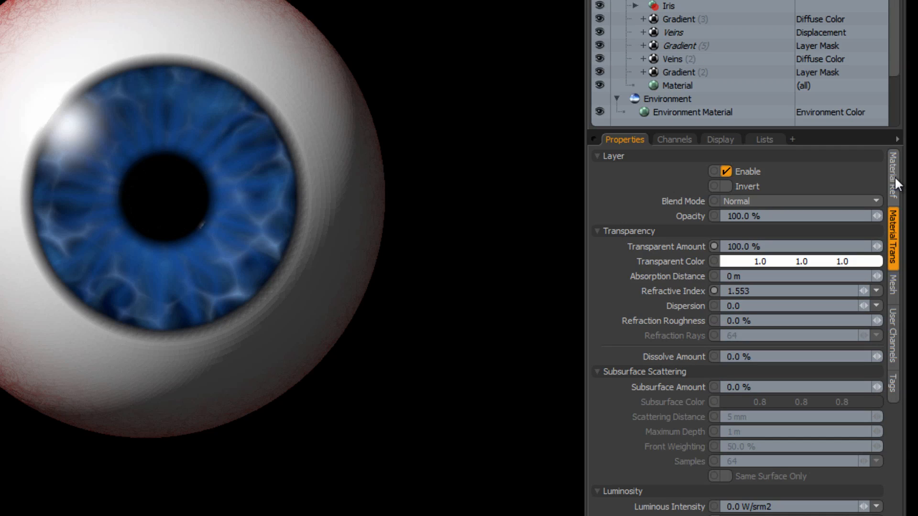
{"action": "left_click", "coordinate": [909, 252]}
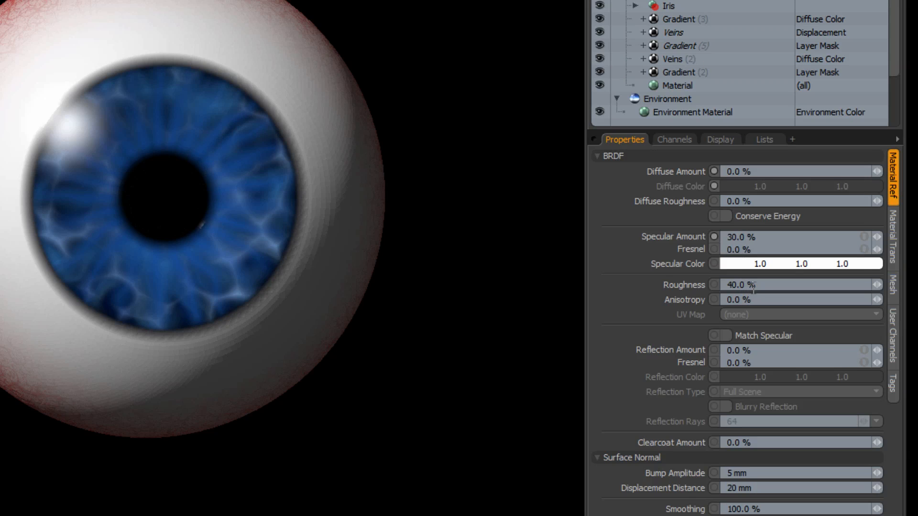
{"action": "left_click_drag", "start_coordinate": [685, 283], "coordinate": [664, 283]}
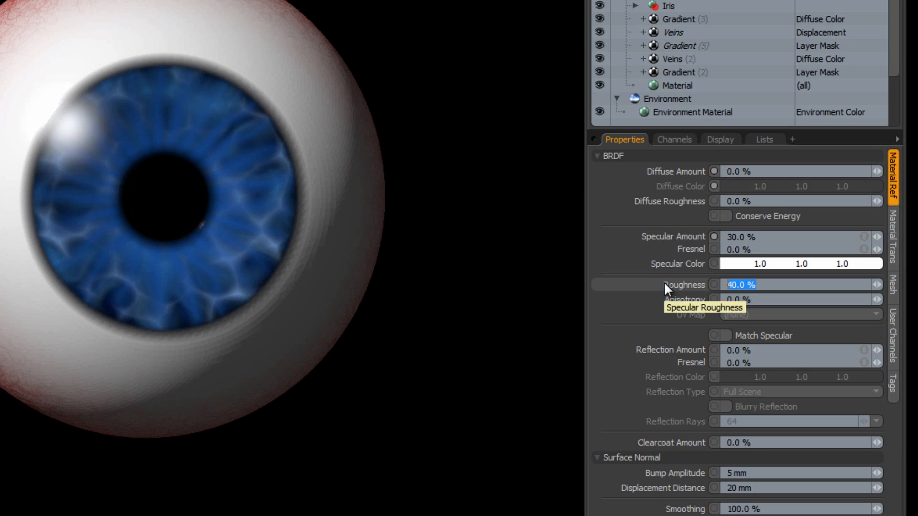
{"action": "type", "text": "5"}
{"action": "key", "text": "Return"}
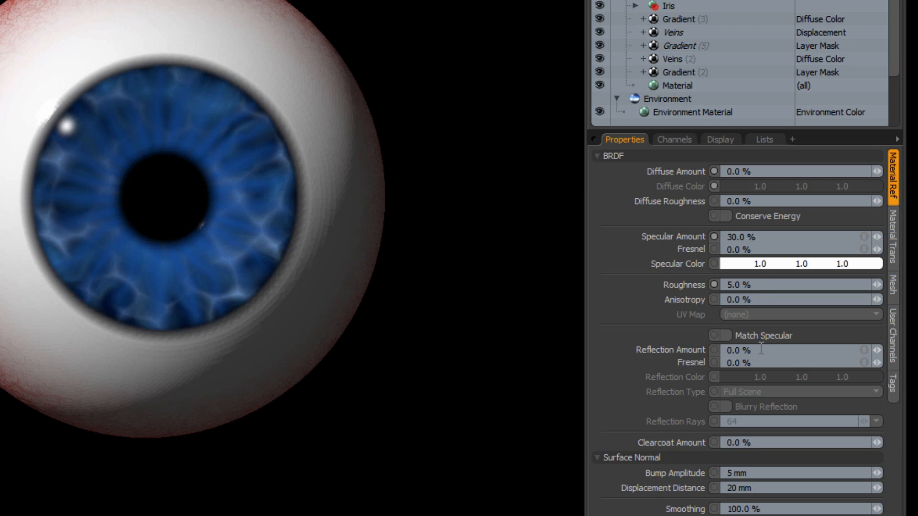
- Set the Cornea material's Reflection Amount to 5% and check the highlights from several angles
{"action": "left_click", "coordinate": [669, 351]}
{"action": "type", "text": "5"}
{"action": "key", "text": "Return"}
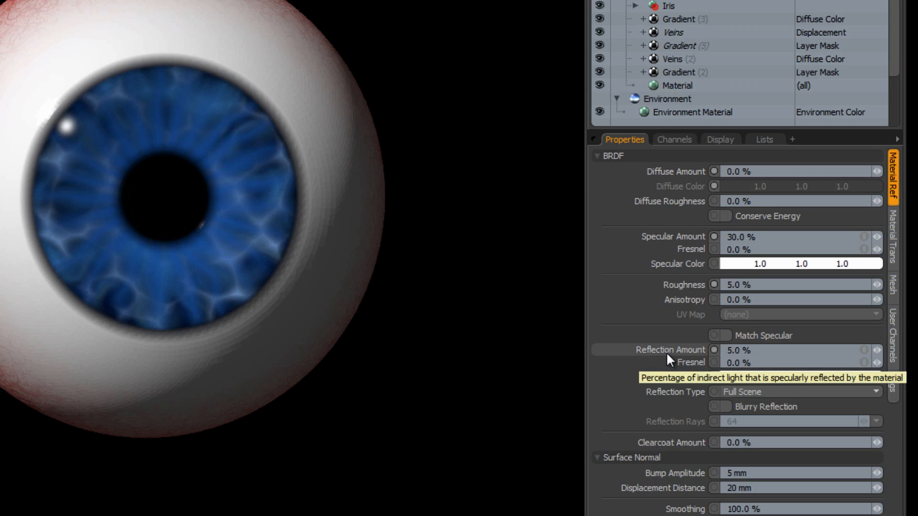
{"action": "left_click_drag", "start_coordinate": [93, 151], "coordinate": [347, 266], "text": "alt"}
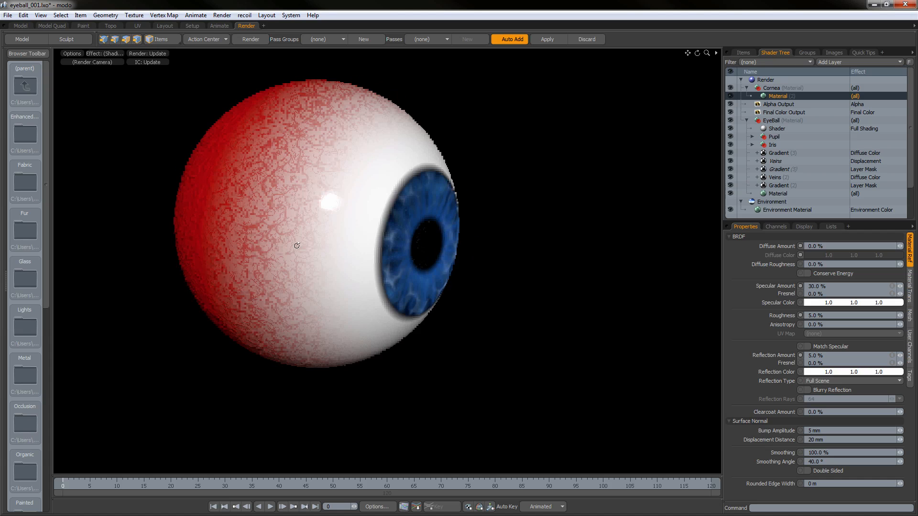
{"action": "left_click_drag", "start_coordinate": [297, 245], "coordinate": [393, 267], "text": "alt"}
{"action": "left_click_drag", "start_coordinate": [466, 273], "coordinate": [469, 282], "text": "alt"}
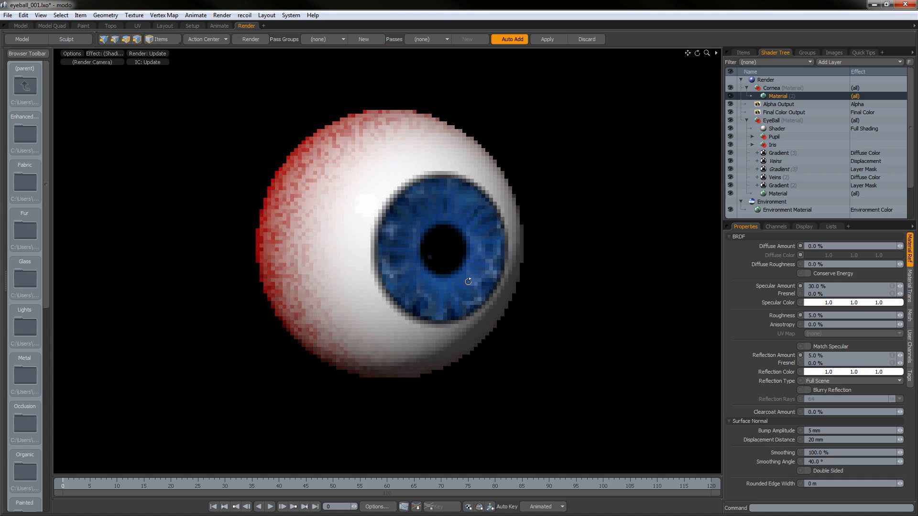
{"action": "left_click_drag", "start_coordinate": [430, 219], "coordinate": [432, 221], "text": "alt"}
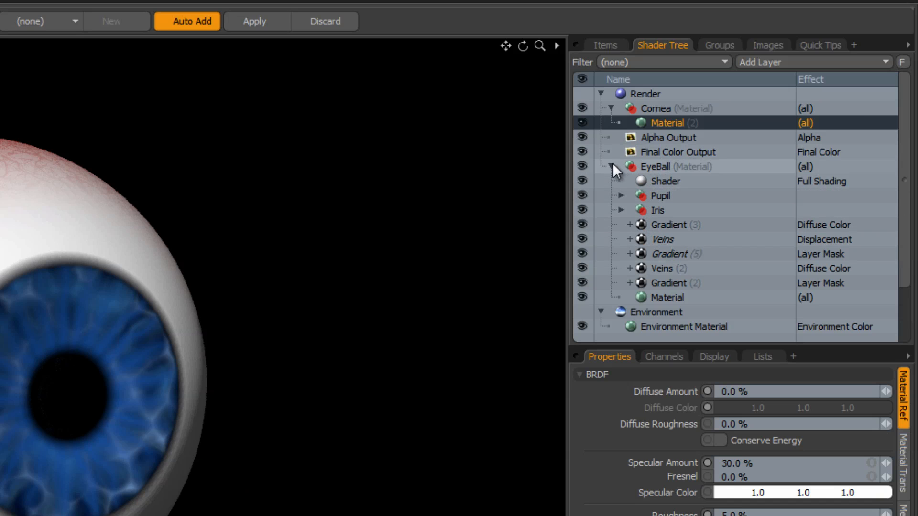
- Collapse the EyeBall and Cornea material groups and move Cornea below Final Color Output, directly above EyeBall
{"action": "left_click", "coordinate": [612, 166]}
{"action": "left_click", "coordinate": [611, 109]}
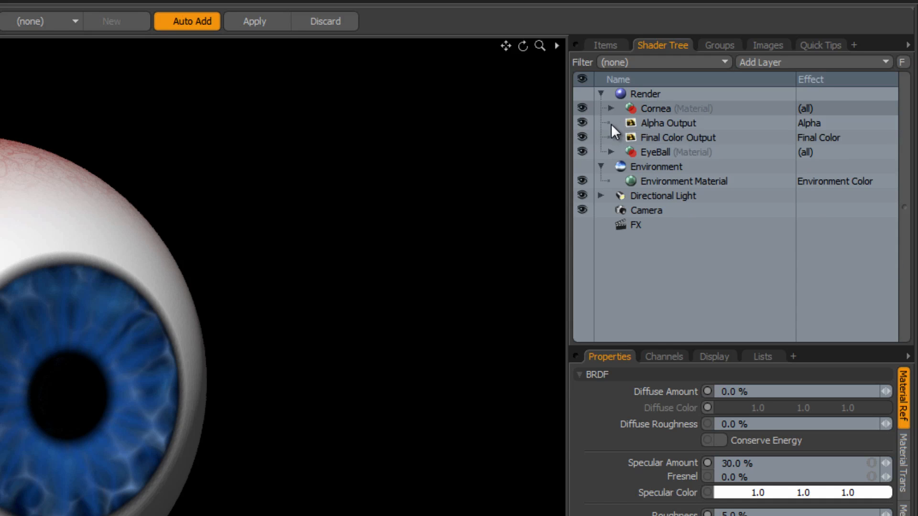
{"action": "left_click_drag", "start_coordinate": [655, 109], "coordinate": [652, 150]}
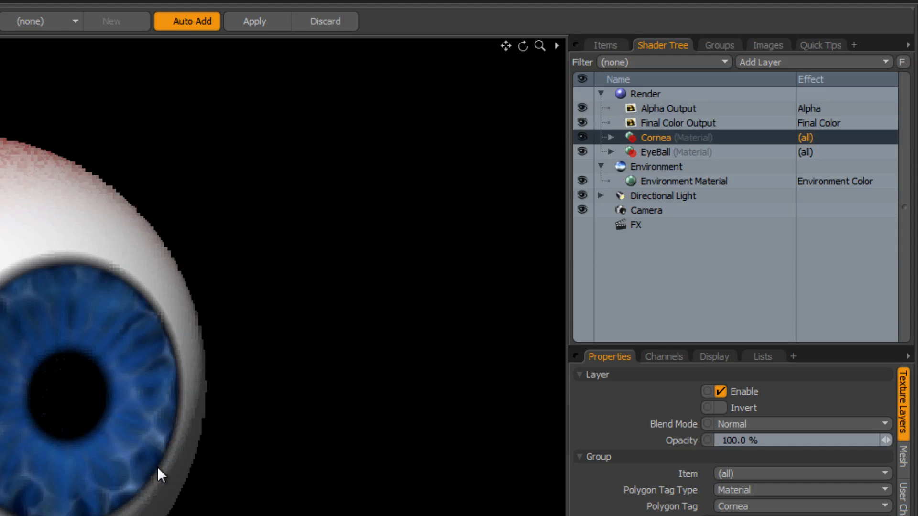
{"action": "left_click_drag", "start_coordinate": [357, 230], "coordinate": [373, 259], "text": "alt"}
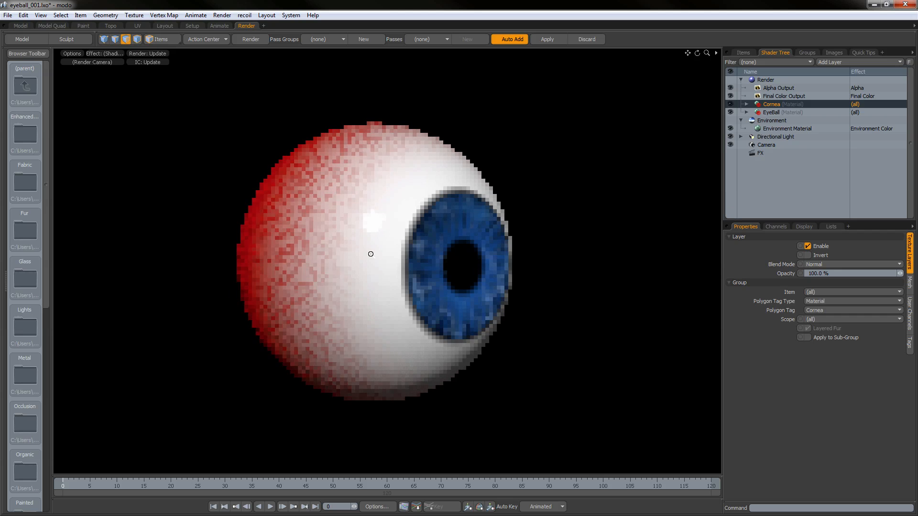
{"action": "mouse_move", "coordinate": [371, 254]}
{"action": "middle_mouse_down"}
{"action": "mouse_move", "coordinate": [386, 253]}
{"action": "mouse_move", "coordinate": [367, 271]}
{"action": "mouse_move", "coordinate": [395, 291]}
{"action": "mouse_move", "coordinate": [369, 266]}
{"action": "middle_mouse_up"}
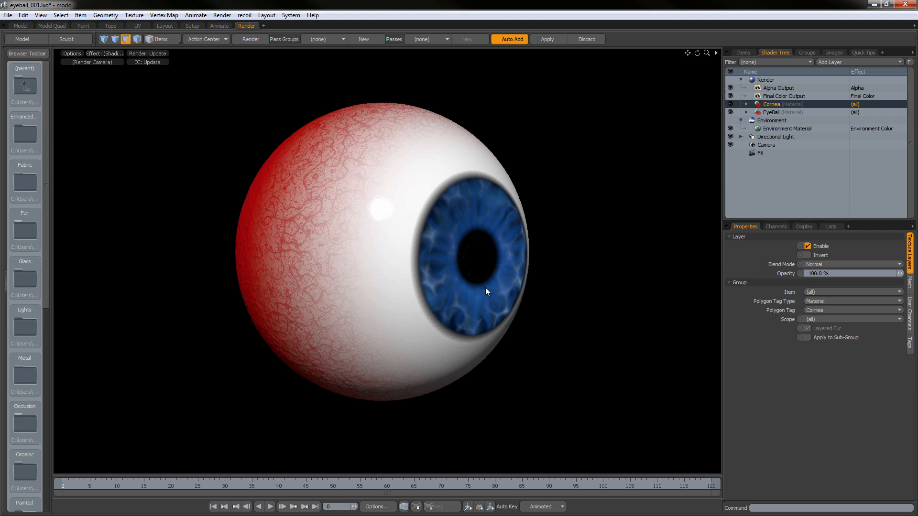
- Render the current frame and examine the eyeball's iris and veined side
{"action": "key", "text": "F9"}
{"action": "left_click_drag", "start_coordinate": [516, 216], "coordinate": [492, 250], "text": "alt"}
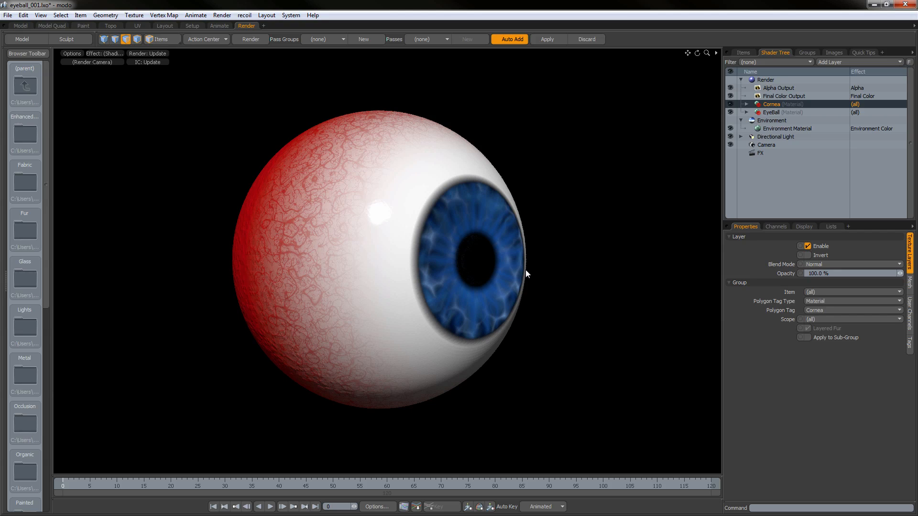
{"action": "left_click_drag", "start_coordinate": [526, 274], "coordinate": [375, 274], "text": "alt"}
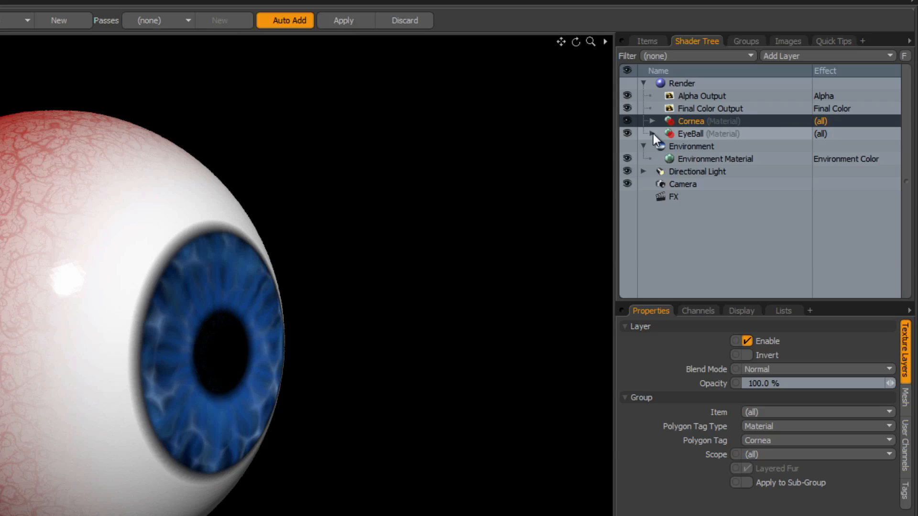
- Set the texture locator size of the EyeBall's diffuse color Veins layer to 100 mm in X, Y and Z
{"action": "left_click", "coordinate": [747, 113]}
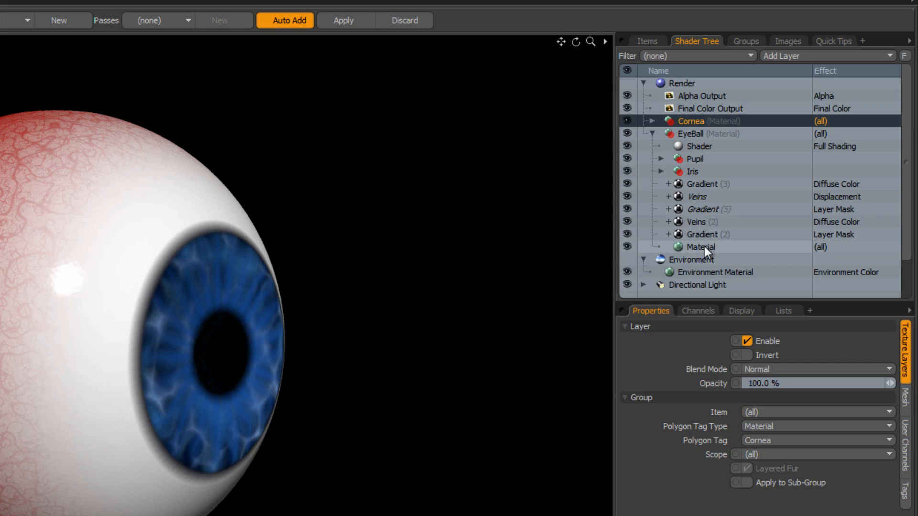
{"action": "left_click", "coordinate": [696, 221]}
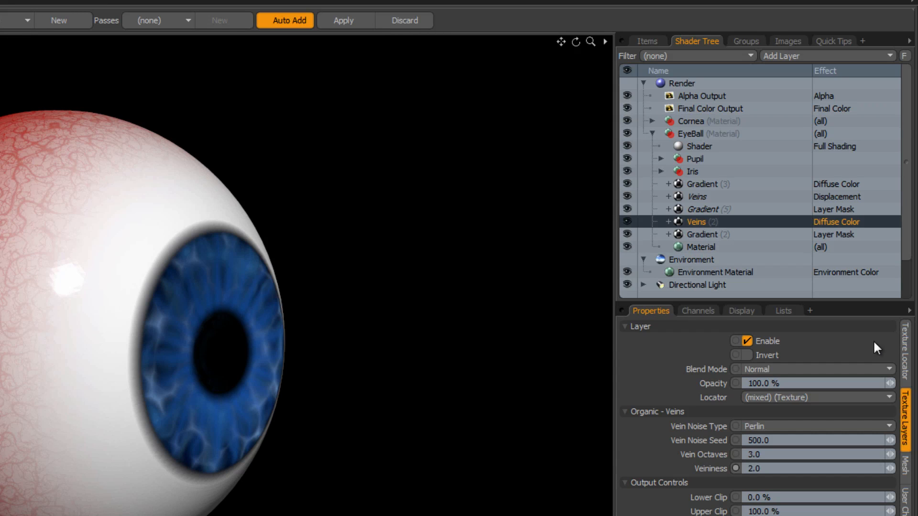
{"action": "left_click", "coordinate": [904, 347]}
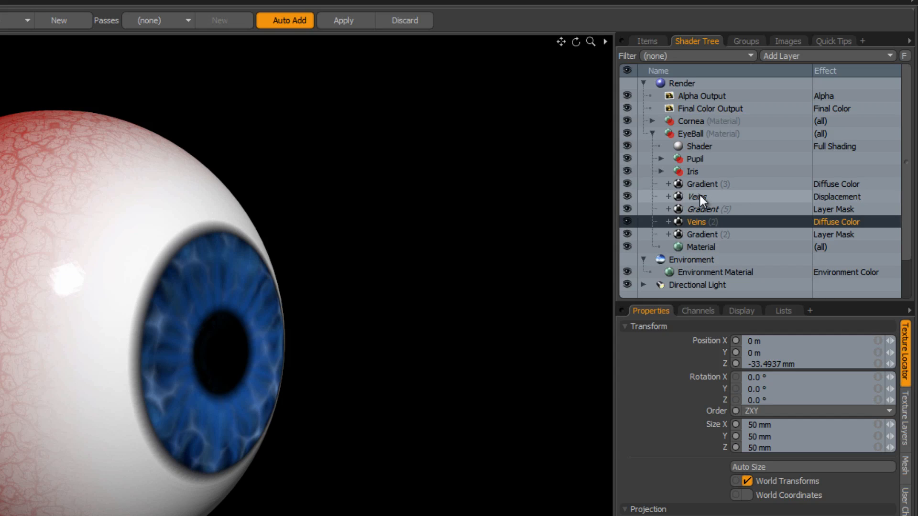
{"action": "left_click", "coordinate": [779, 426]}
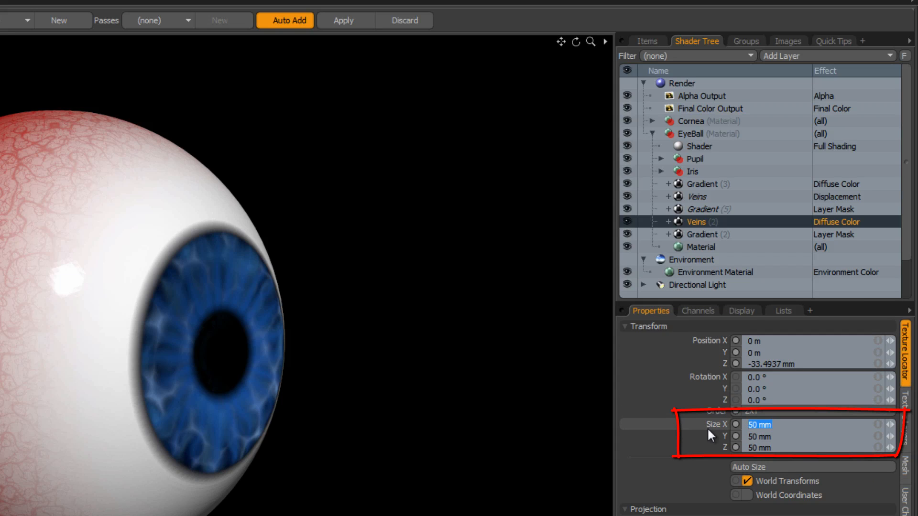
{"action": "type", "text": "100"}
{"action": "key", "text": "Tab"}
{"action": "type", "text": "100"}
{"action": "key", "text": "Tab"}
{"action": "type", "text": "."}
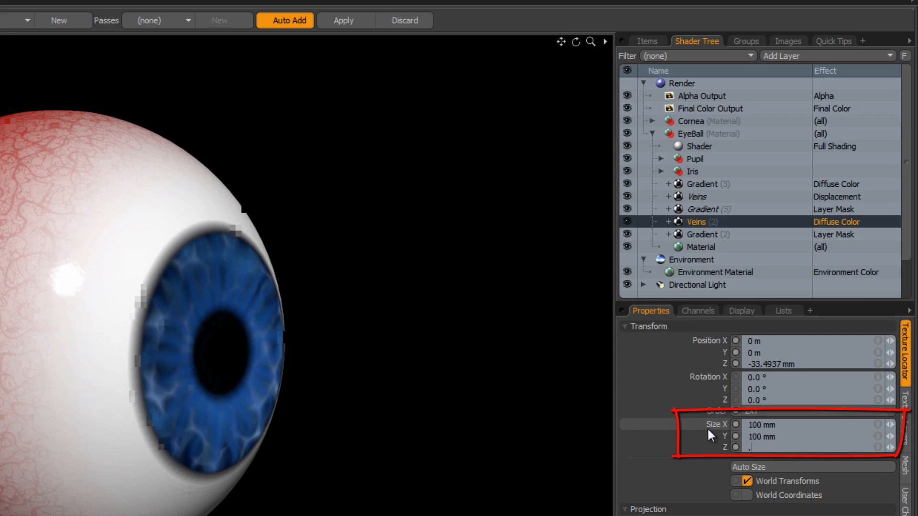
{"action": "type", "text": "00"}
{"action": "key", "text": "Return"}
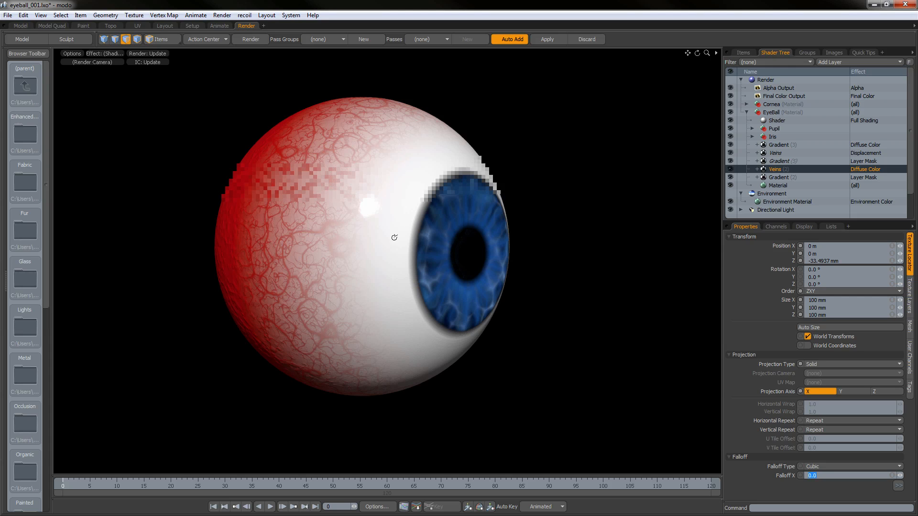
{"action": "left_click_drag", "start_coordinate": [389, 233], "coordinate": [366, 261], "text": "alt"}
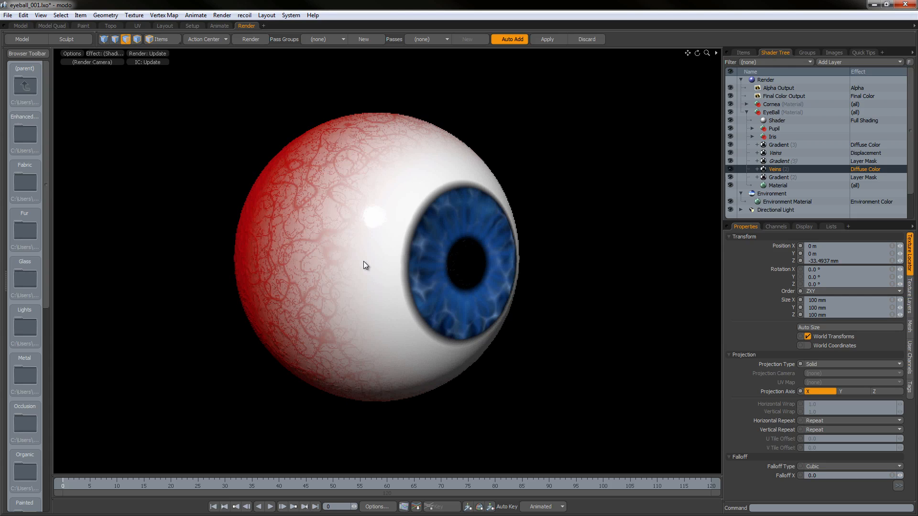